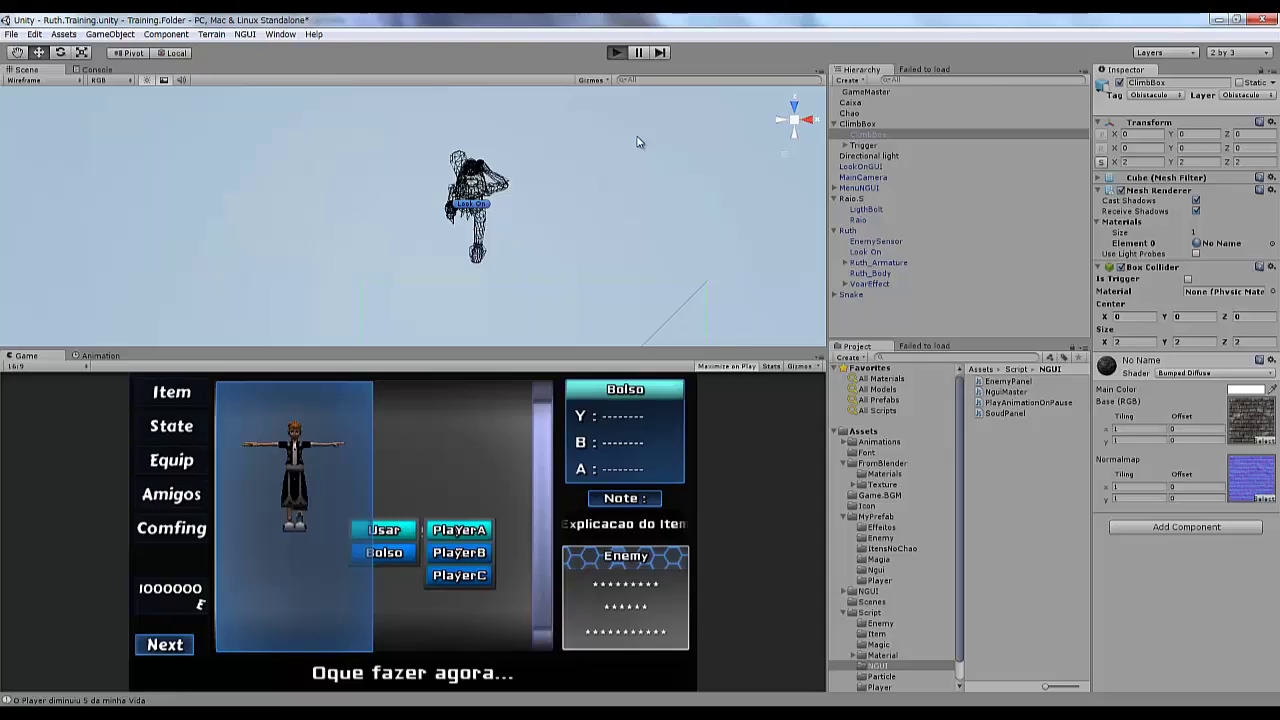
- Play-test the scene twice, stopping play mode each time
{"action": "key", "text": "ctrl+p"}
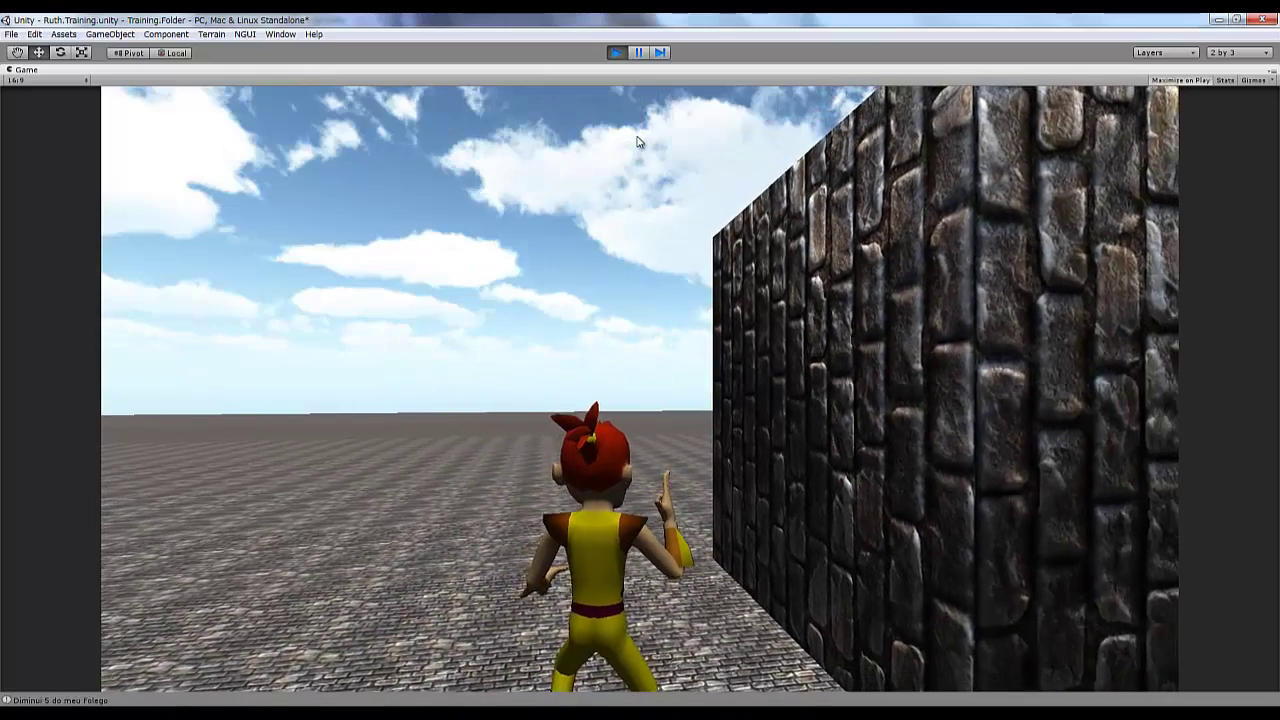
{"action": "left_click", "coordinate": [615, 55]}
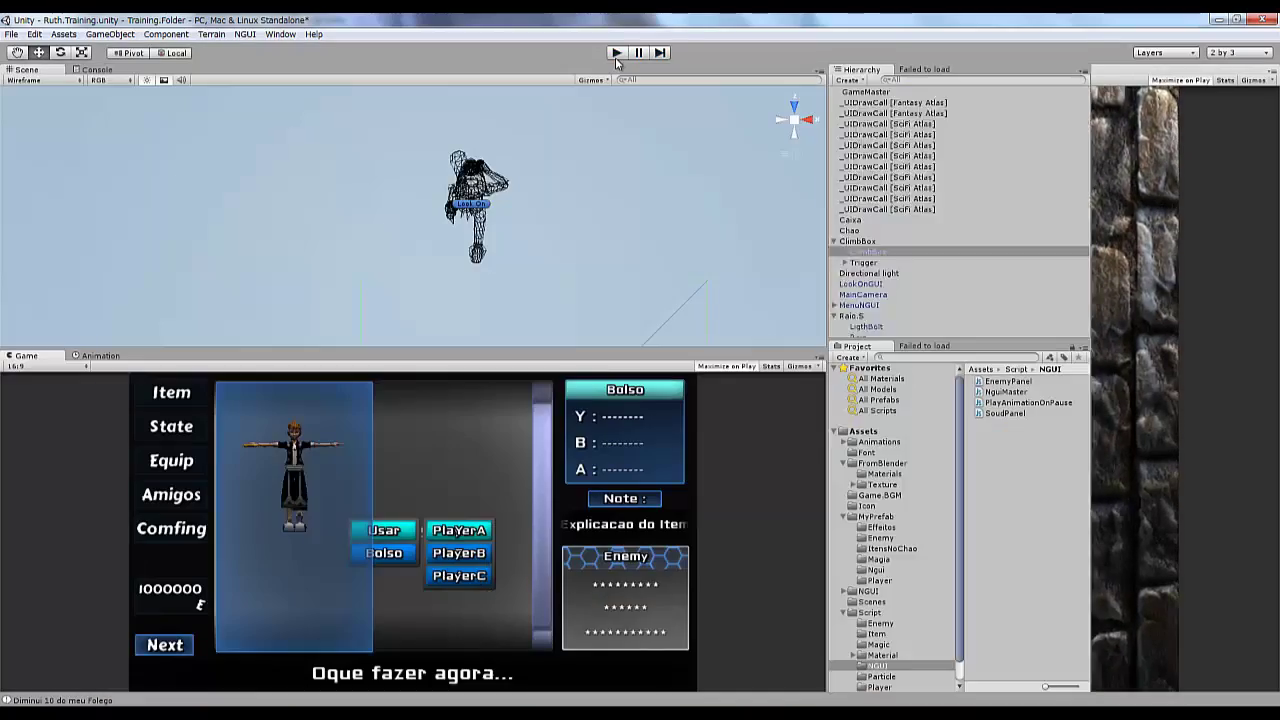
{"action": "key", "text": "ctrl+p"}
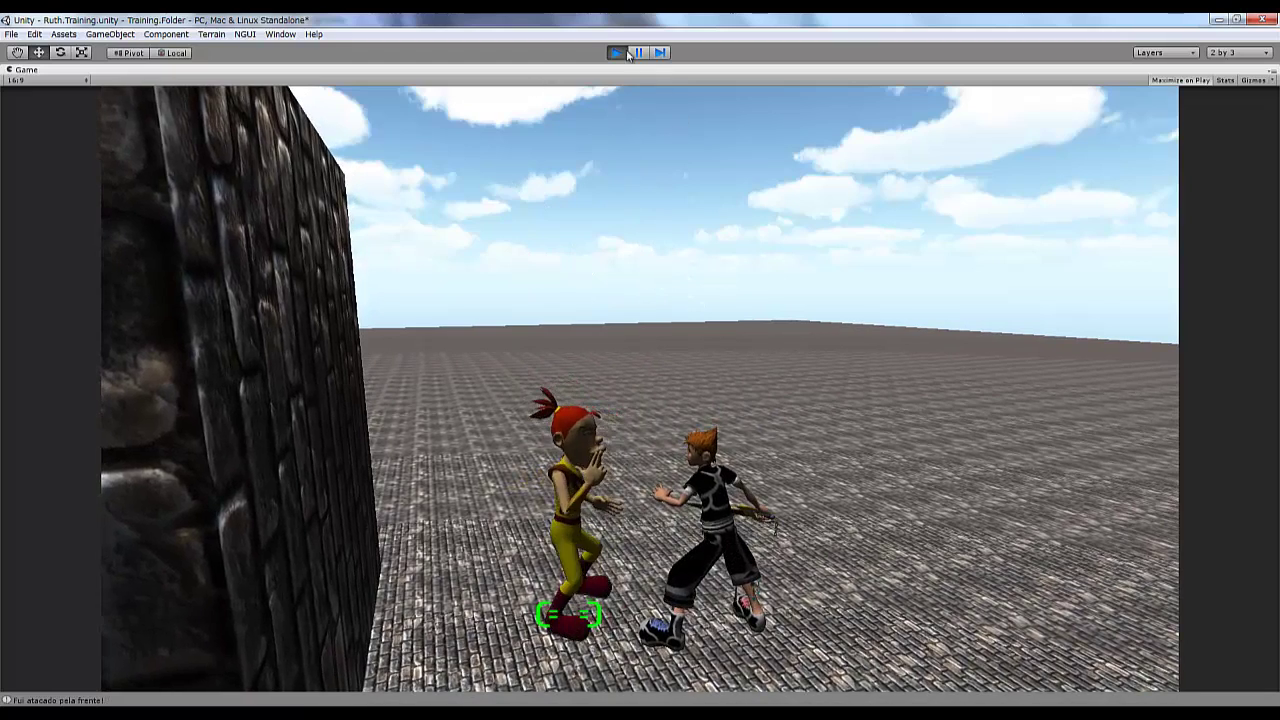
{"action": "left_click", "coordinate": [615, 52]}
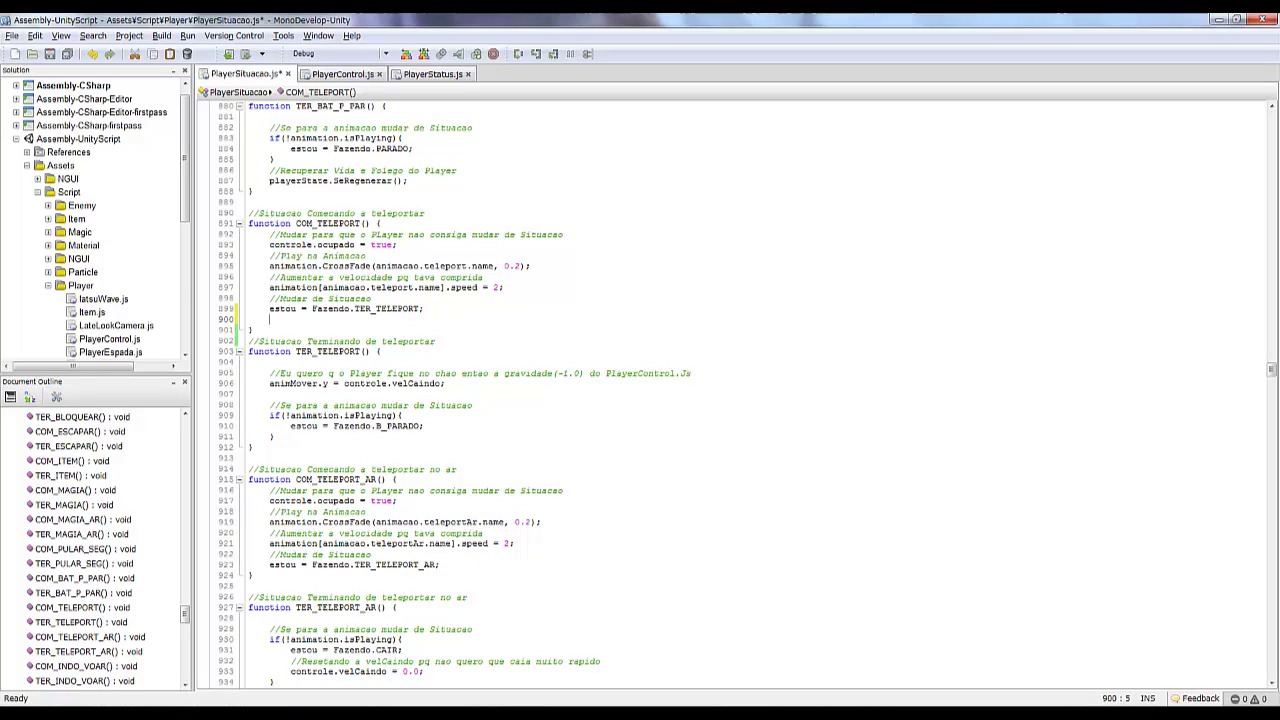
- Call a new PosicaoDoTeleport() from COM_TELEPORT under a comment, and stub out that function
{"action": "type", "text": "//Pa"}
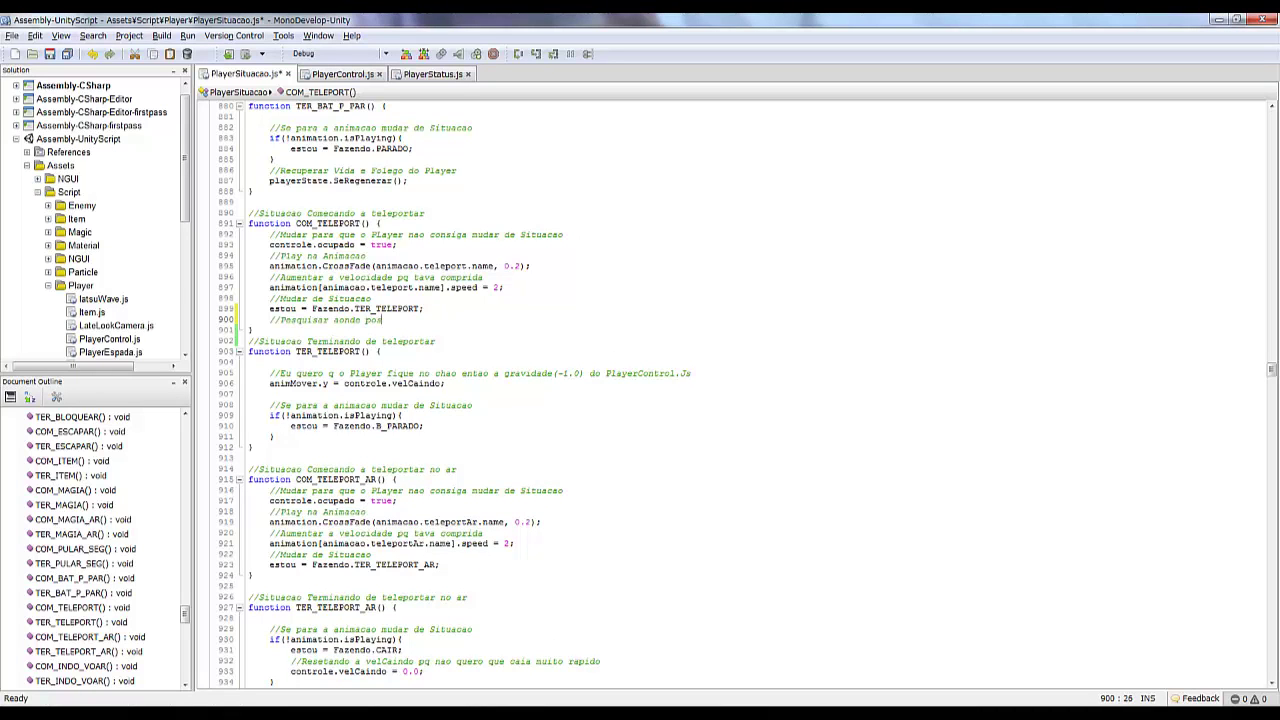
{"action": "type", "text": "tar"}
{"action": "key", "text": "Return"}
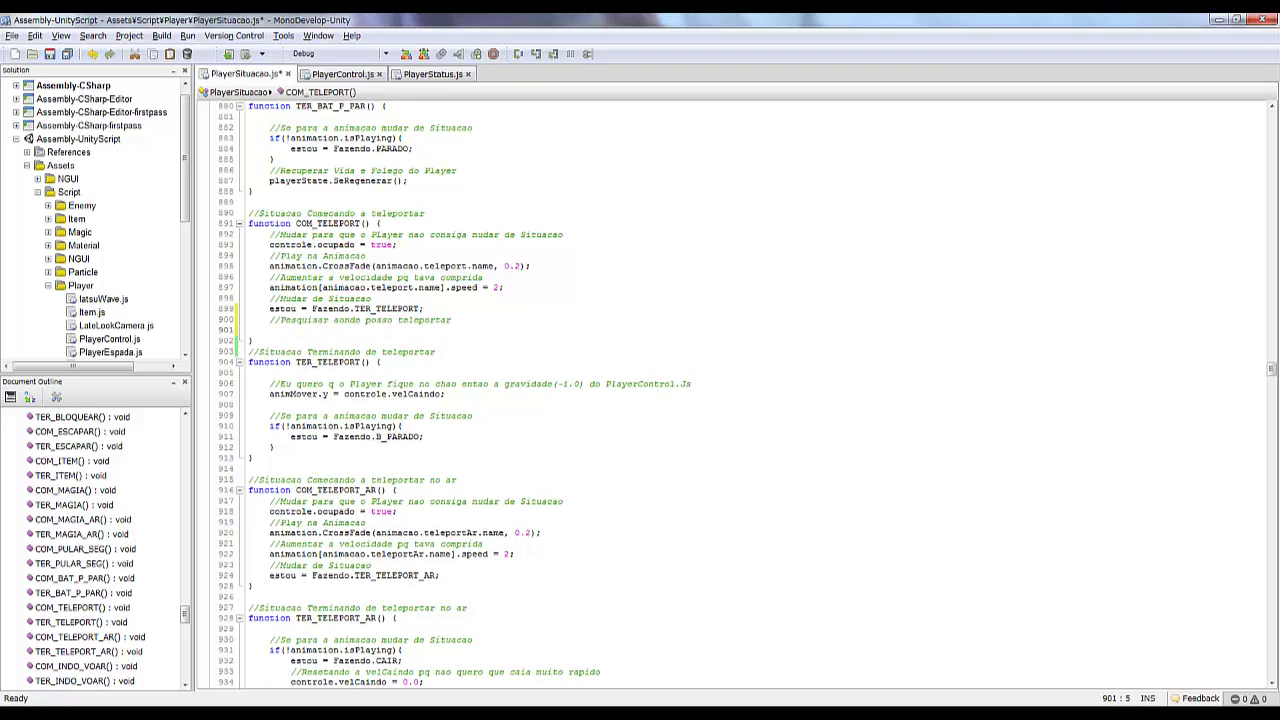
{"action": "type", "text": "Posicao"}
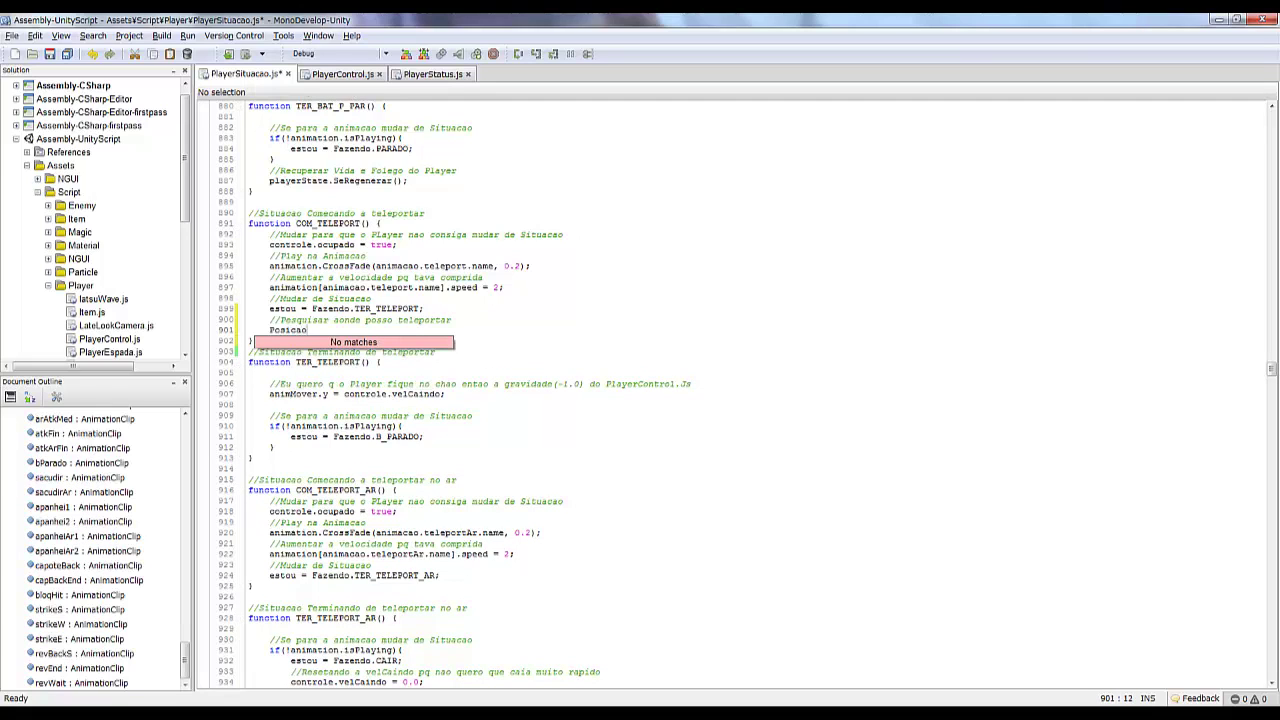
{"action": "type", "text": "DoTeleport();"}
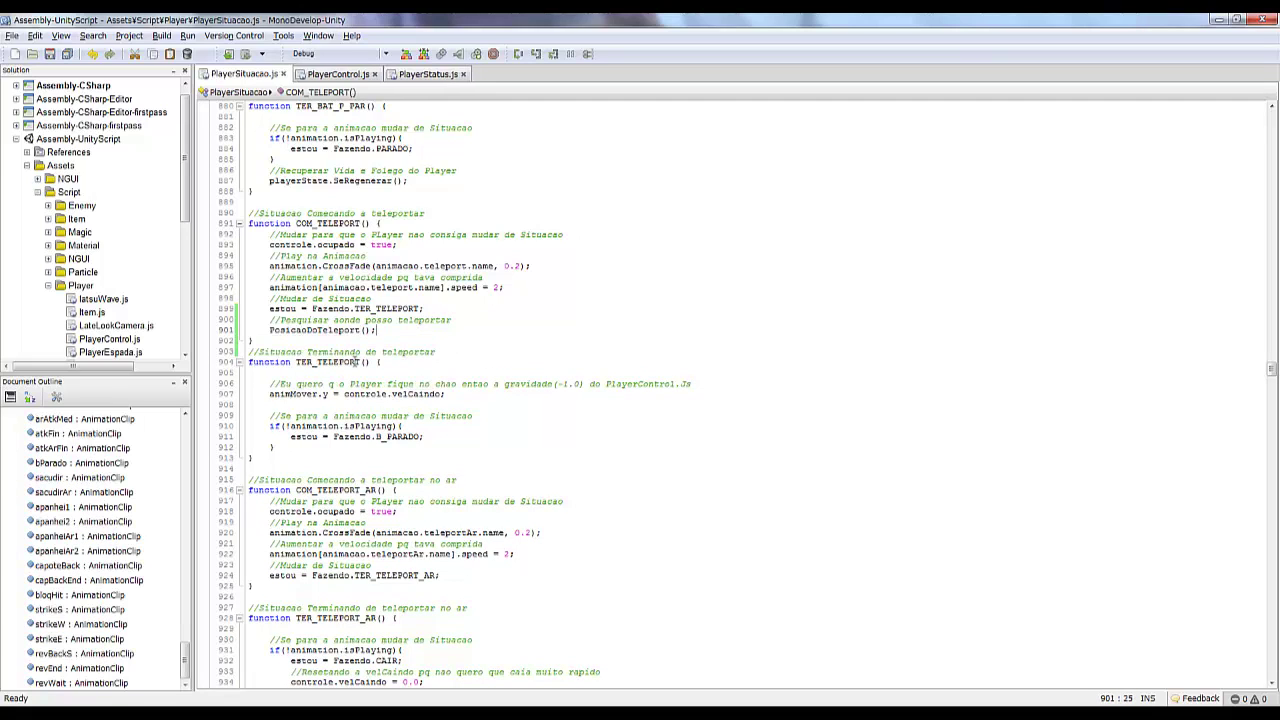
{"action": "type", "text": "//Situacao Terminando de teleportar function TER_TELEPORT() {"}
{"action": "key", "text": "Return"}
{"action": "key", "text": "Return"}
{"action": "double_click", "coordinate": [322, 330]}
{"action": "key", "text": "ctrl+c"}
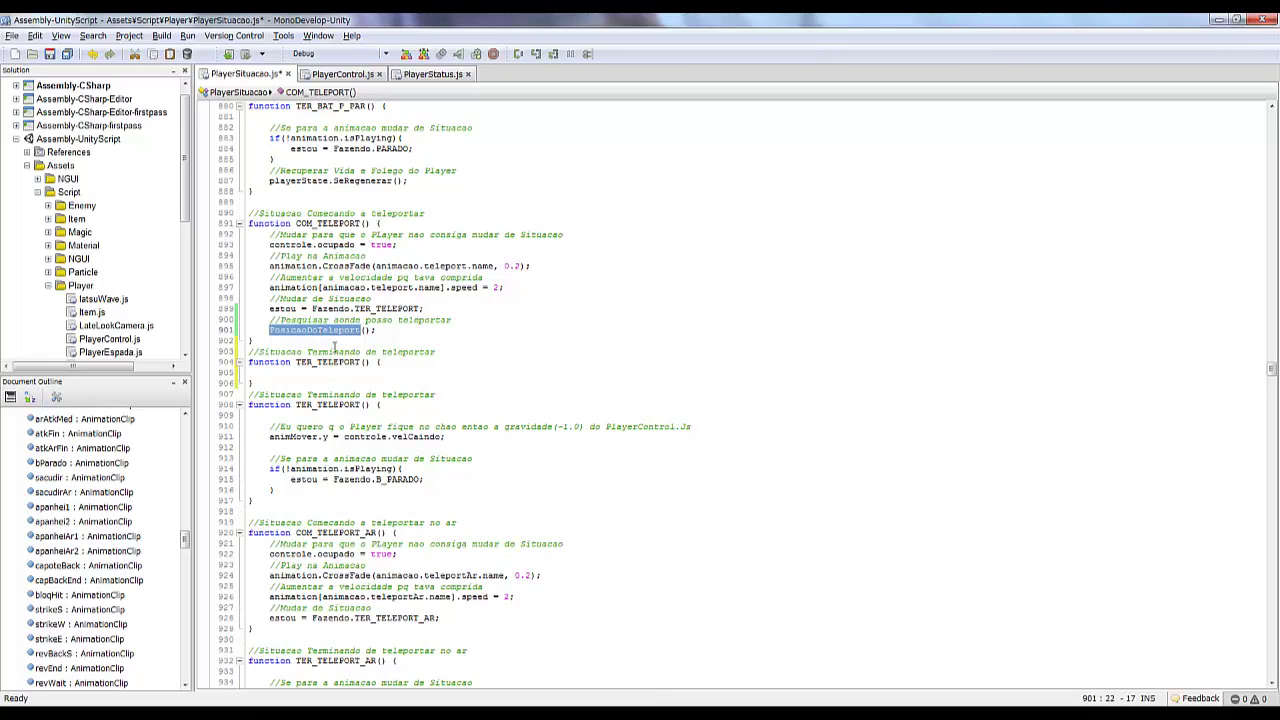
{"action": "double_click", "coordinate": [338, 362]}
{"action": "key", "text": "ctrl+v"}
- Comment the new function as finding a teleport spot and begin 'var posIr : Vector3 ='
{"action": "type", "text": "//Funca"}
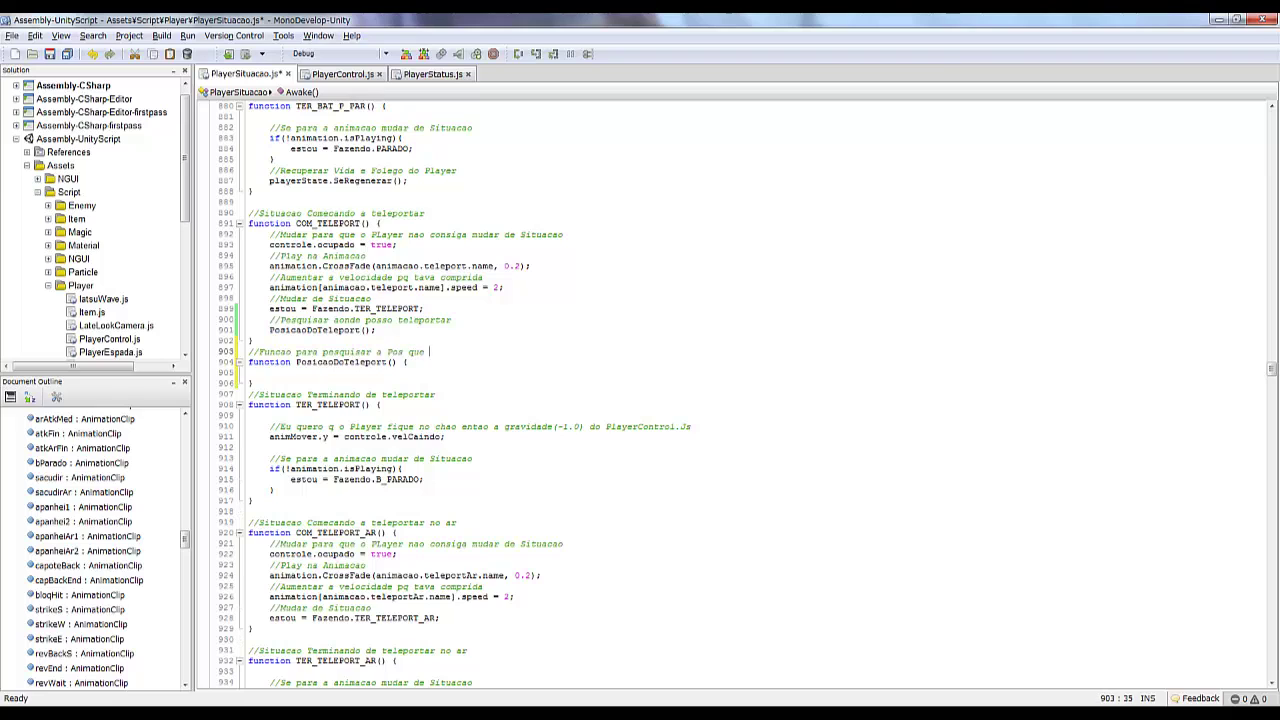
{"action": "type", "text": "o Player pode teleportar sem ter Collisao"}
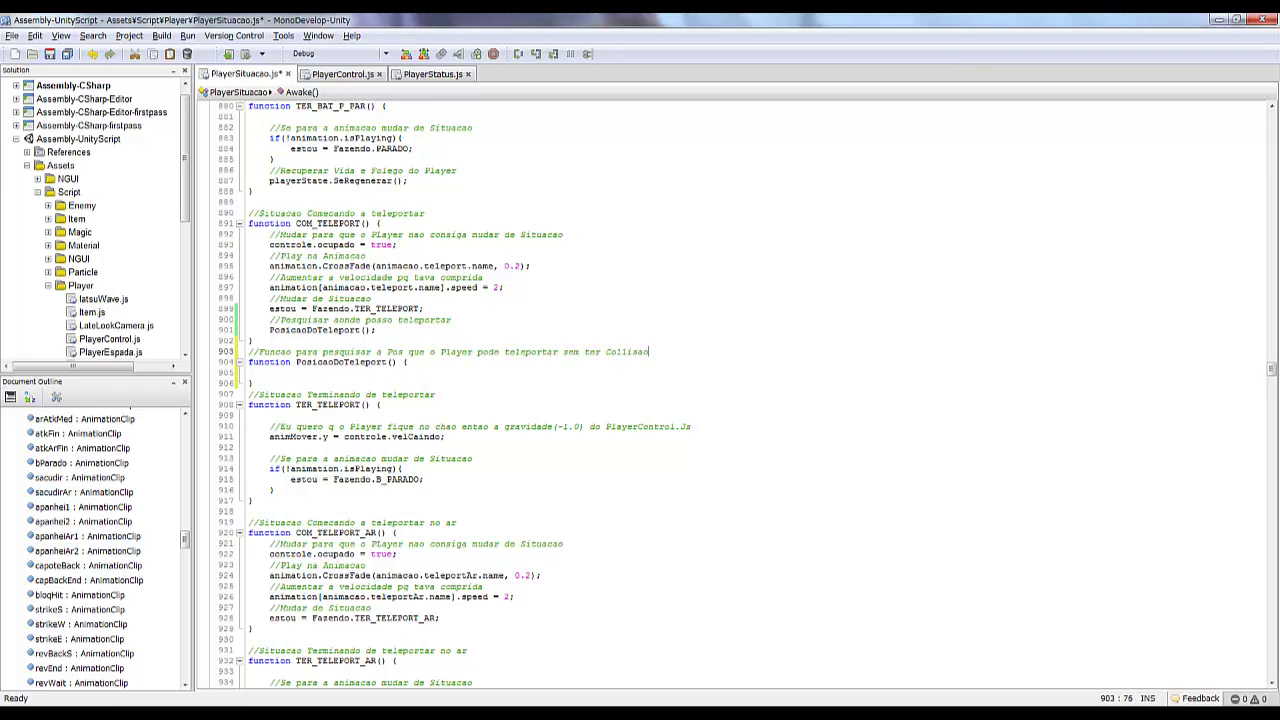
{"action": "type", "text": " com algo"}
{"action": "left_click", "coordinate": [269, 372]}
{"action": "left_click", "coordinate": [700, 352]}
{"action": "type", "text": "()"}
{"action": "left_click", "coordinate": [269, 372]}
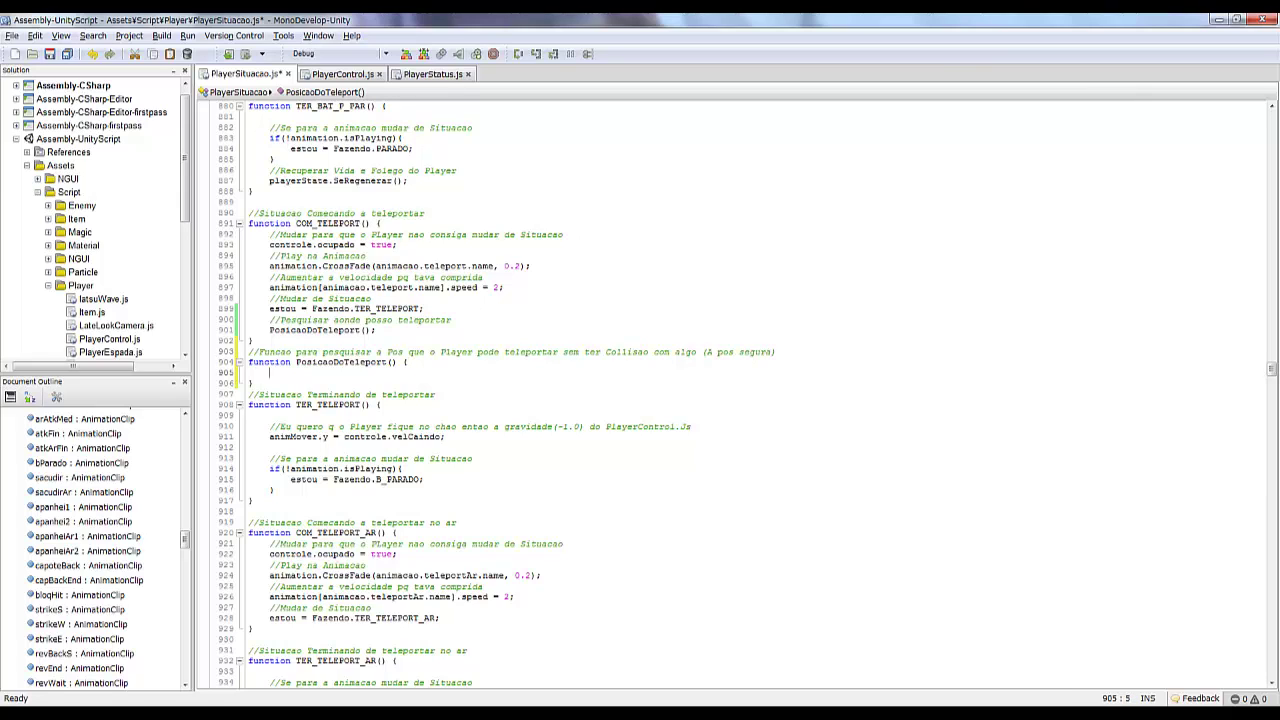
{"action": "type", "text": "//A pos que quero teleportar"}
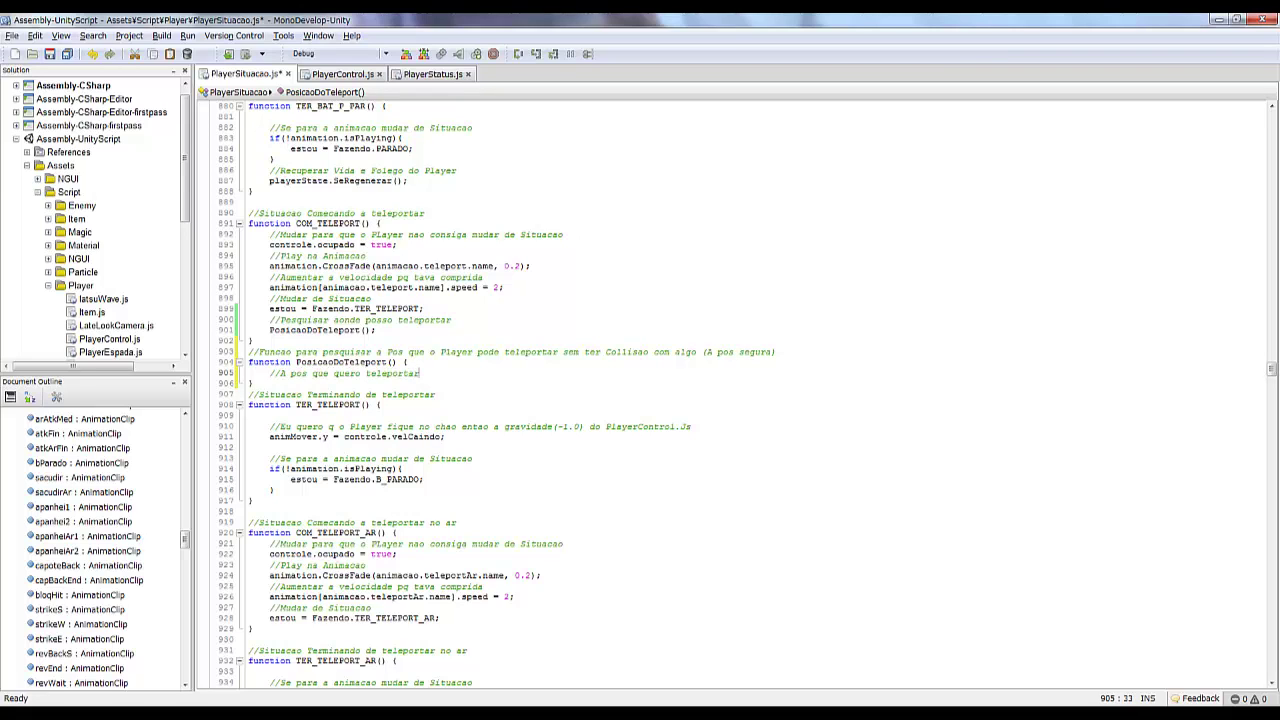
{"action": "key", "text": "Return"}
{"action": "type", "text": "var posIr"}
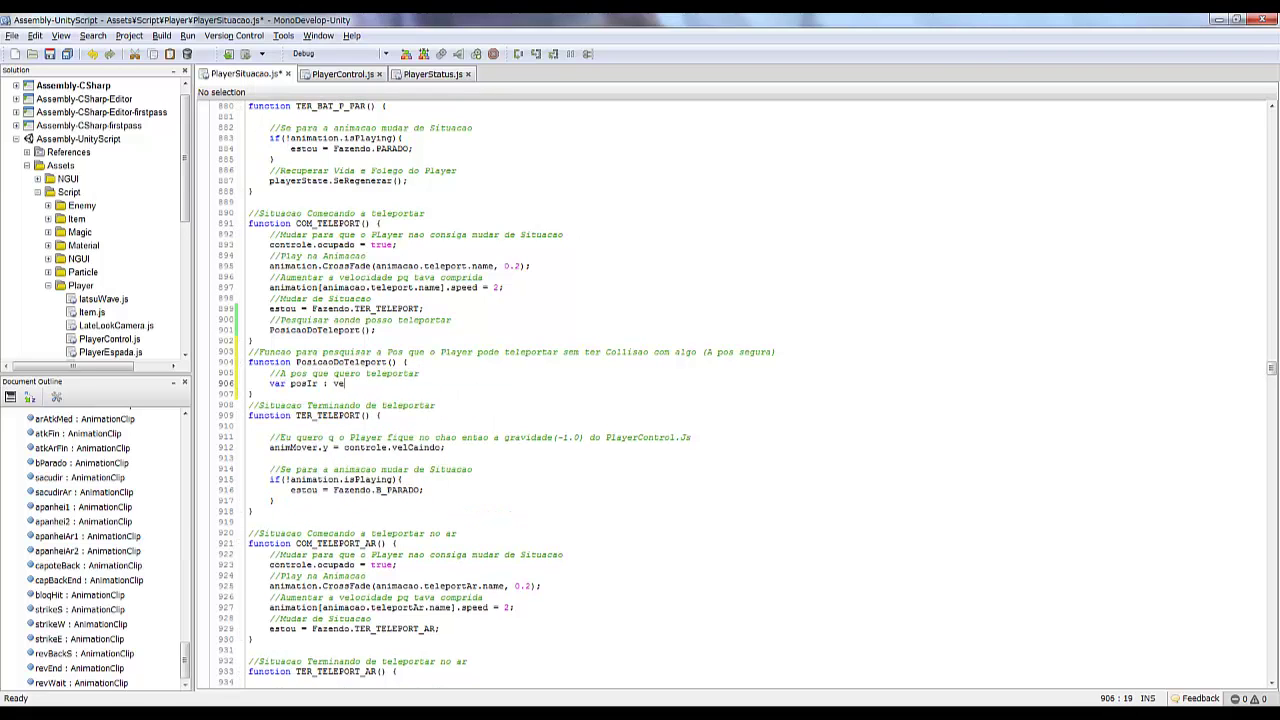
{"action": "type", "text": " : Vector3 ="}
- Assign posIr from targetEnemy.position and add a comment about rotating posIr
{"action": "scroll", "coordinate": [481, 277], "scroll_direction": "up", "scroll_amount": 2}
{"action": "scroll", "coordinate": [481, 277], "scroll_direction": "up", "scroll_amount": 5}
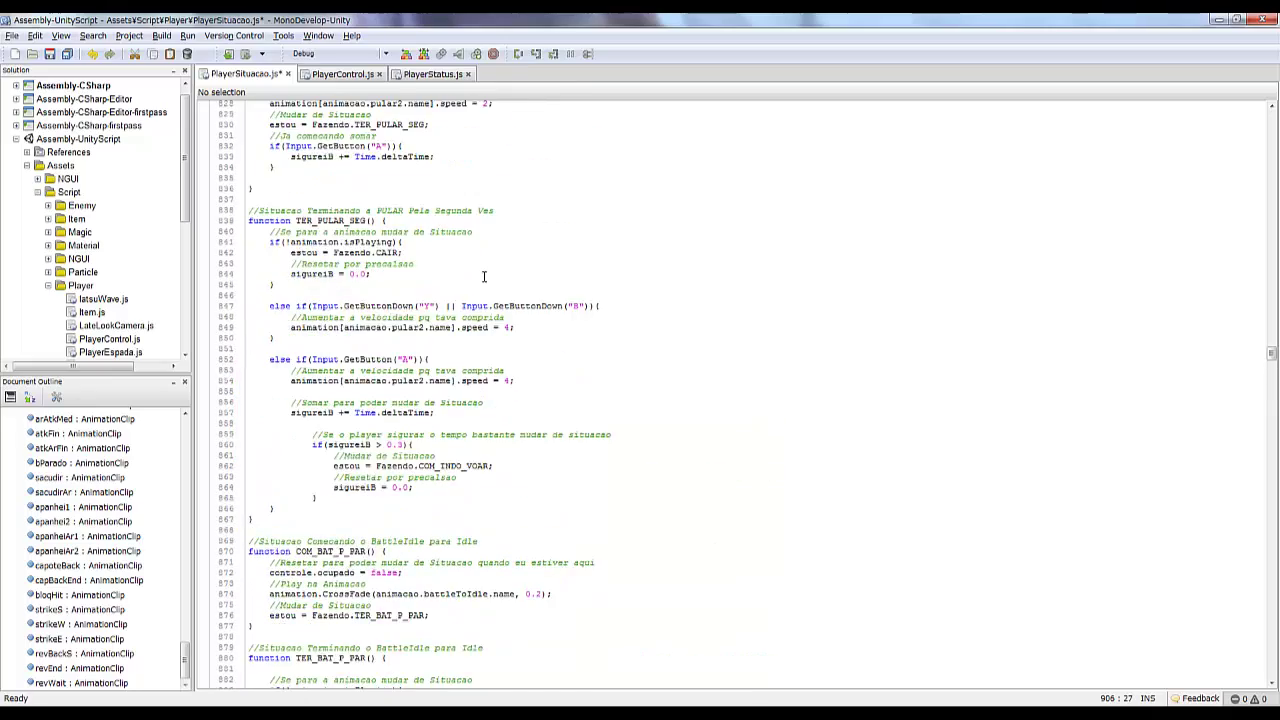
{"action": "mouse_move", "coordinate": [1271, 348]}
{"action": "left_mouse_down"}
{"action": "mouse_move", "coordinate": [1271, 150]}
{"action": "mouse_move", "coordinate": [1271, 320]}
{"action": "left_mouse_up"}
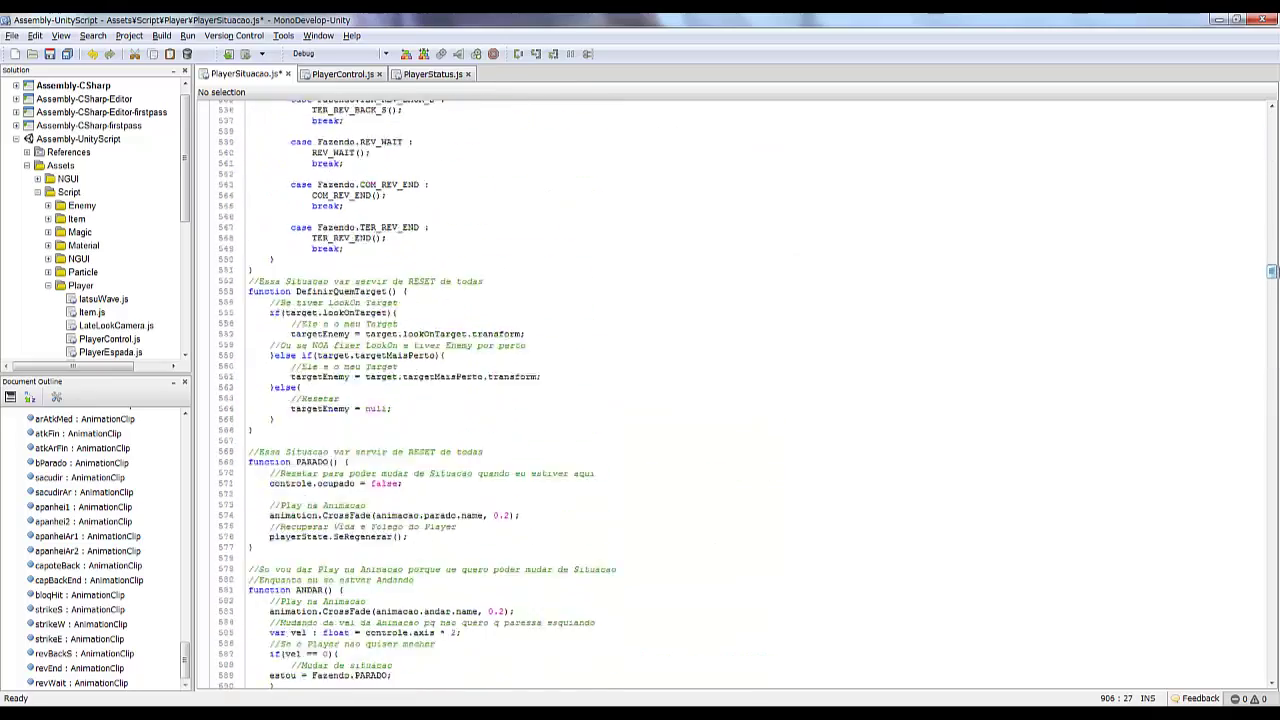
{"action": "double_click", "coordinate": [320, 434]}
{"action": "scroll", "coordinate": [305, 299], "scroll_direction": "down", "scroll_amount": 10}
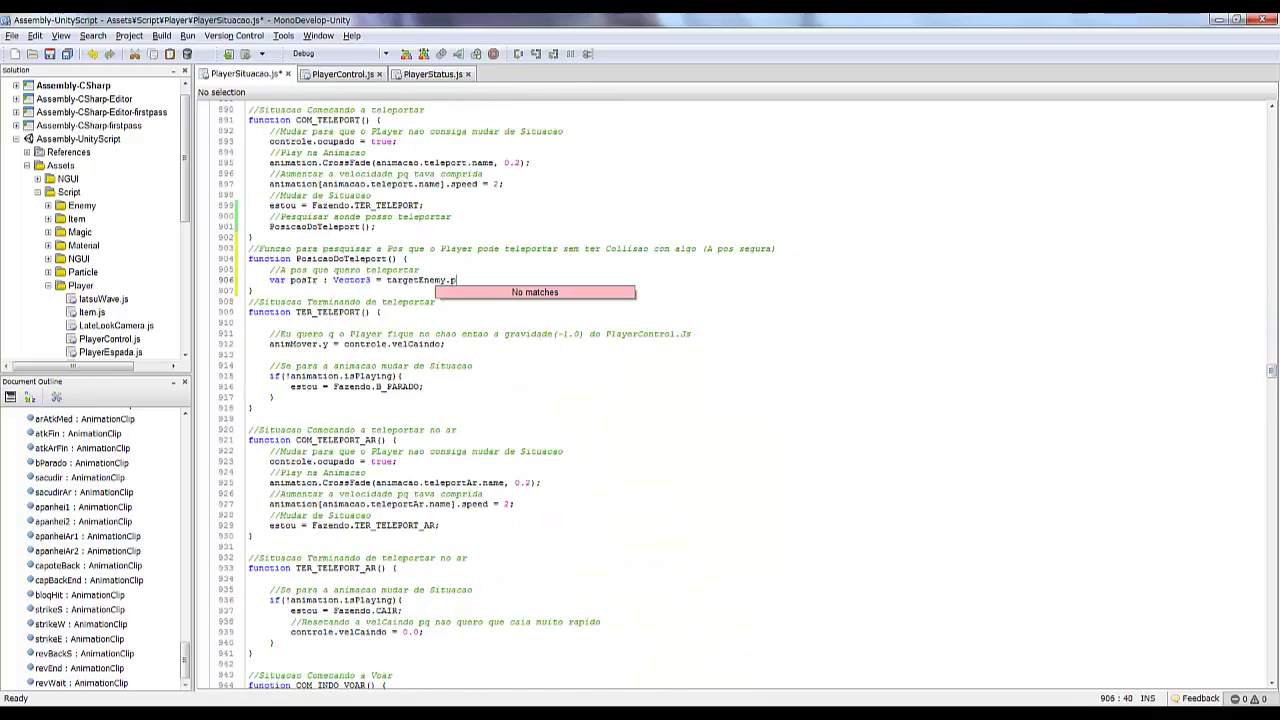
{"action": "type", "text": "targetEnemy.position - targetEnemy.forward;"}
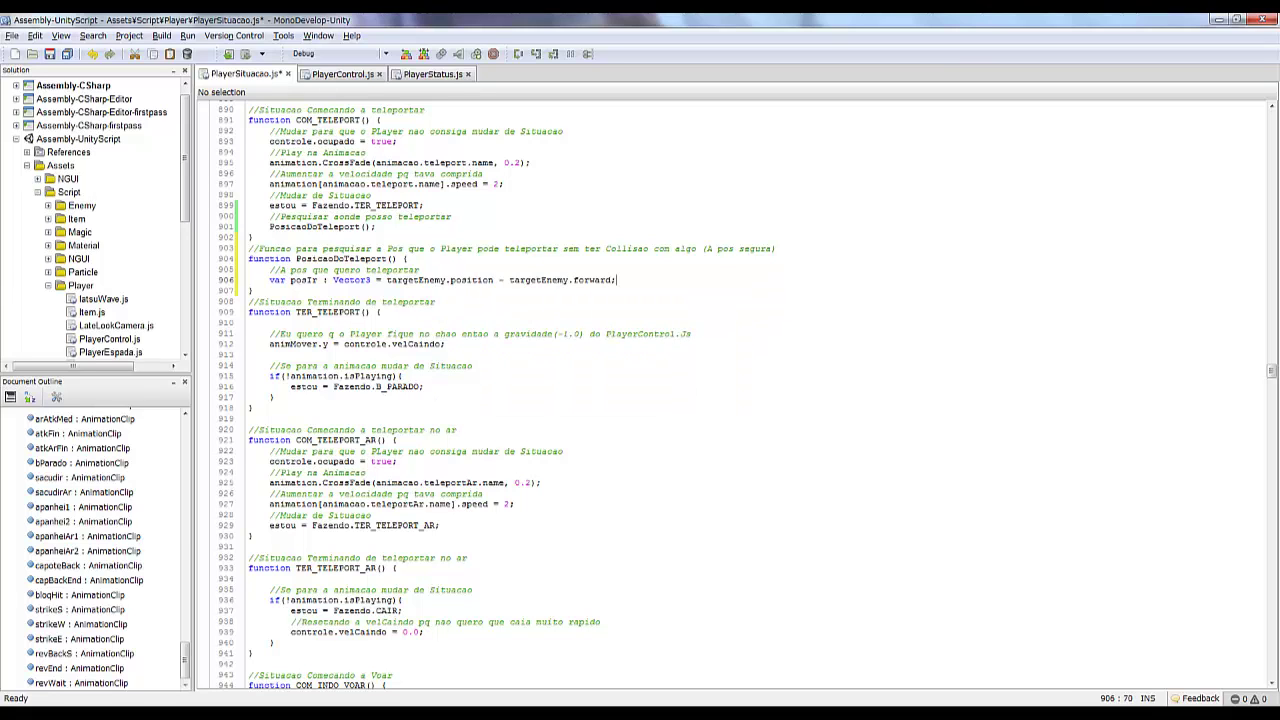
{"action": "key", "text": "Return"}
{"action": "type", "text": "//Qunto"}
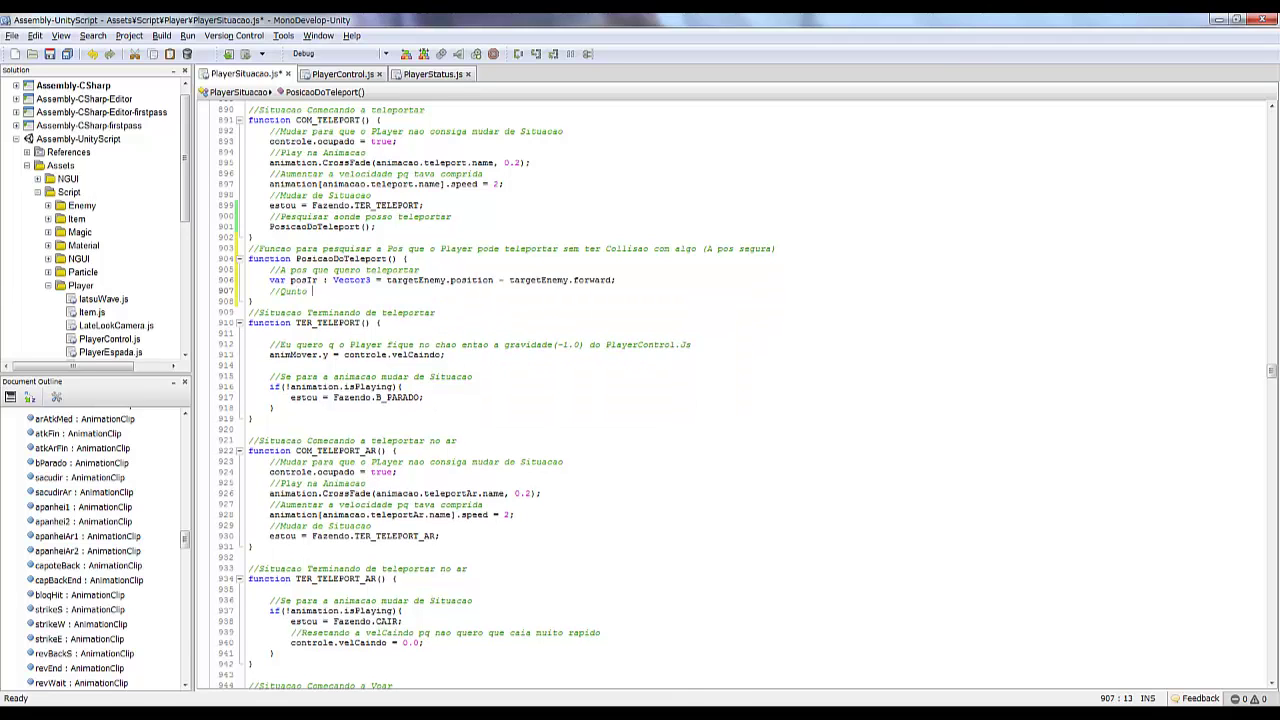
{"action": "type", "text": "vou rotacionar caso nao der para"}
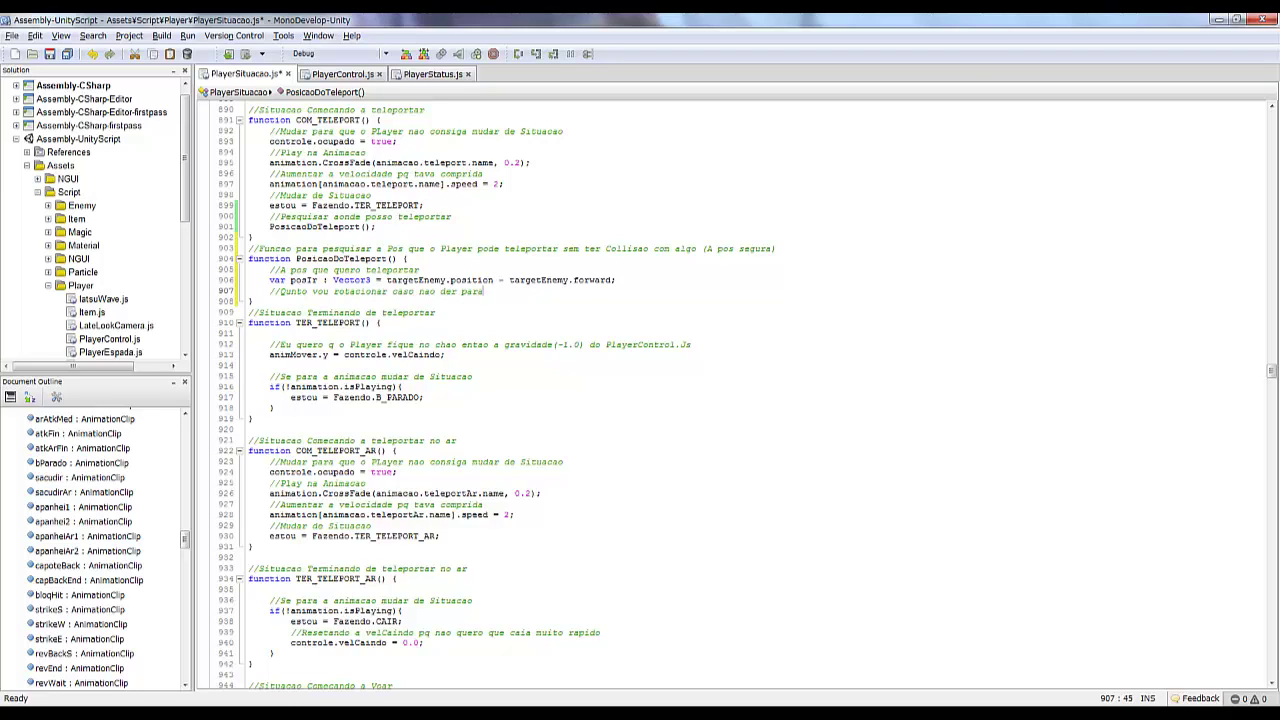
{"action": "type", "text": " pular na pos atual do"}
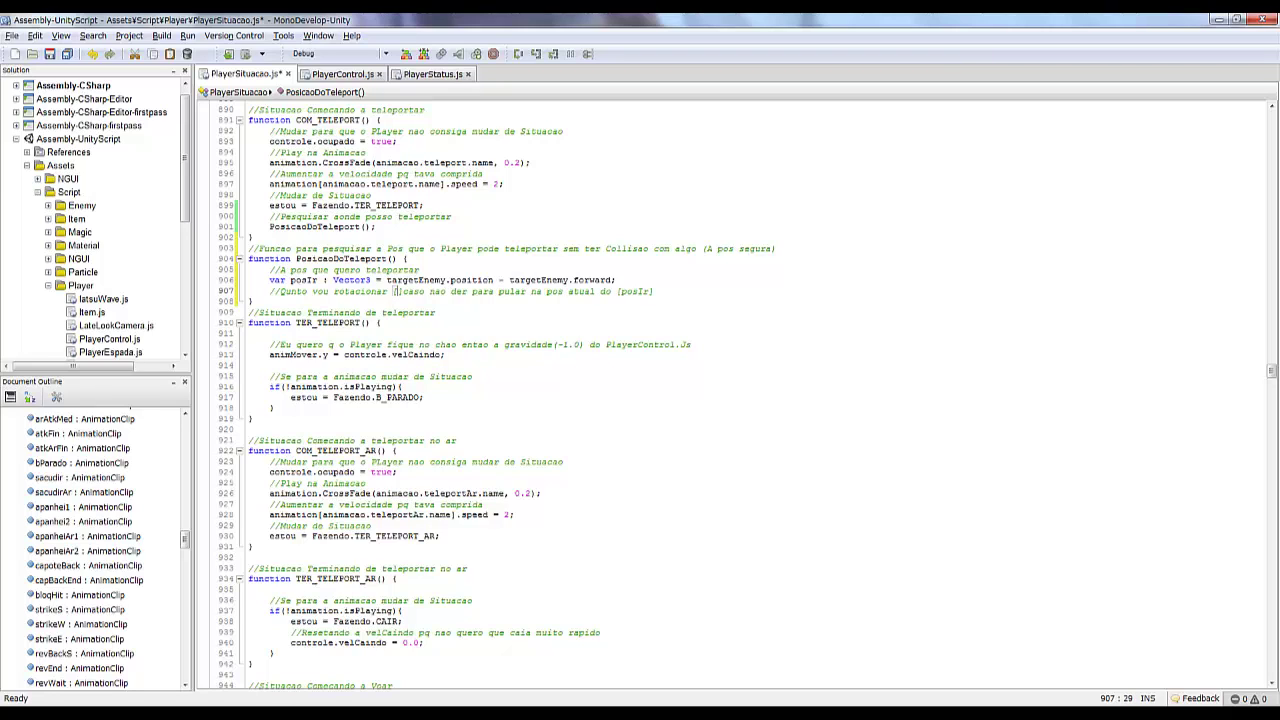
{"action": "type", "text": " [posIr]"}
- Declare angulo as Quaternion.identity and set its eulerAngles y to 18.0
{"action": "key", "text": "Return"}
{"action": "type", "text": "var"}
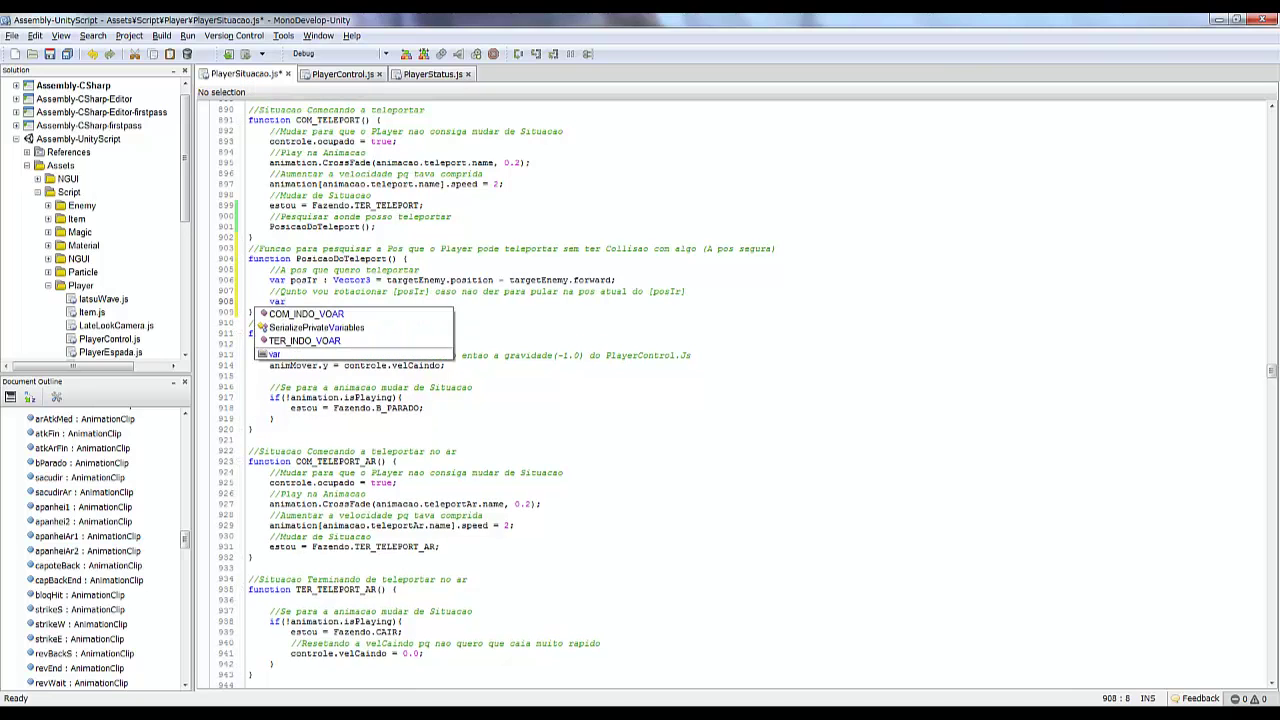
{"action": "type", "text": " angulo"}
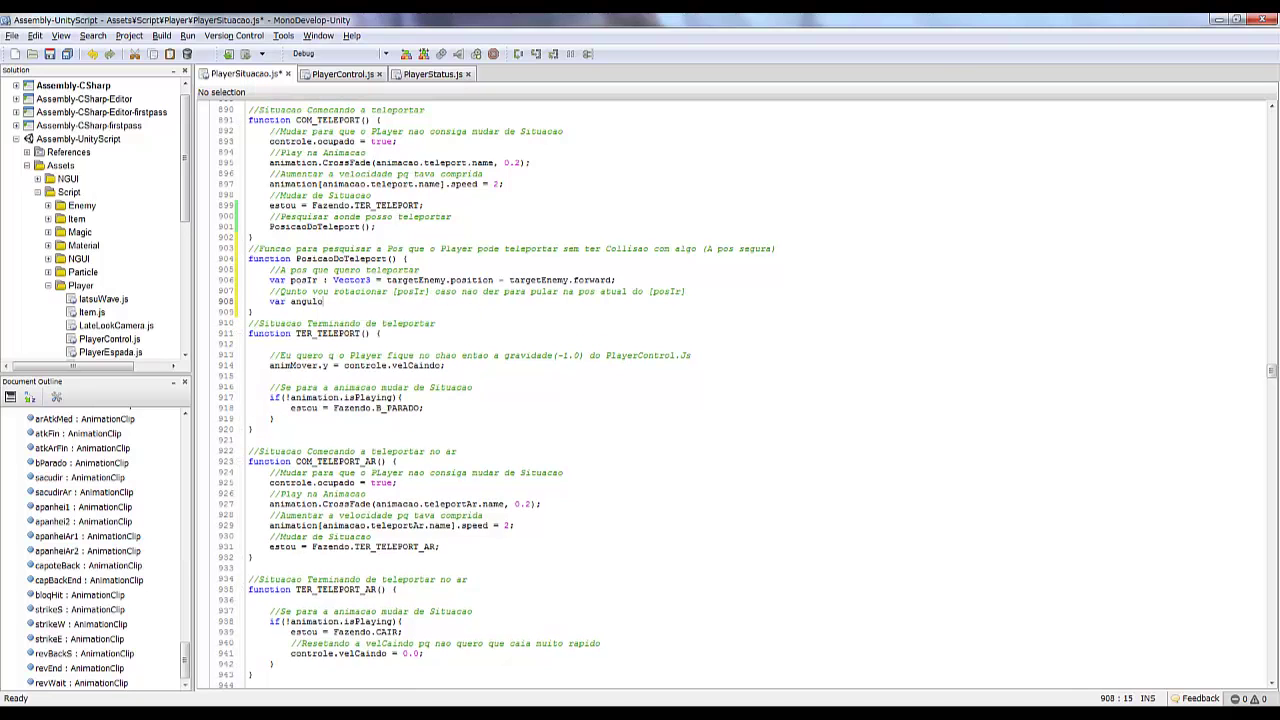
{"action": "type", "text": " : Quaternion = quate"}
{"action": "key", "text": "Return"}
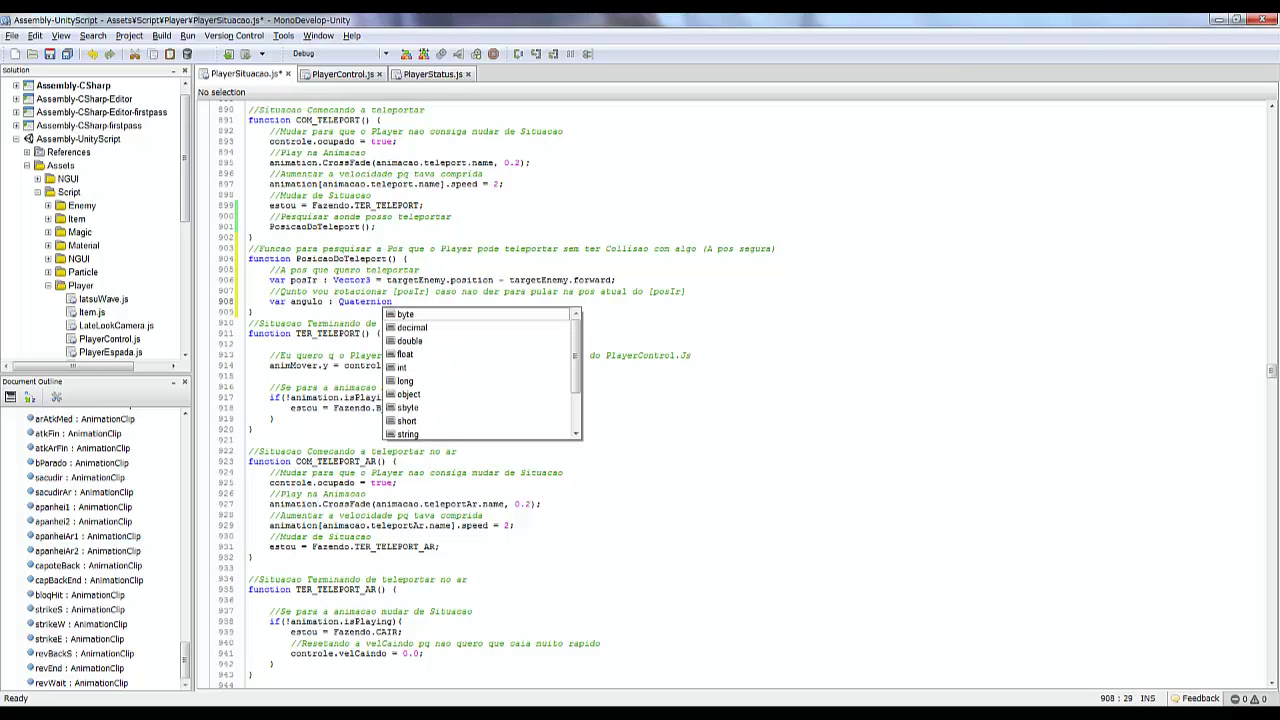
{"action": "type", "text": "= quate"}
{"action": "key", "text": "Return"}
{"action": "type", "text": ".identity;"}
{"action": "key", "text": "Return"}
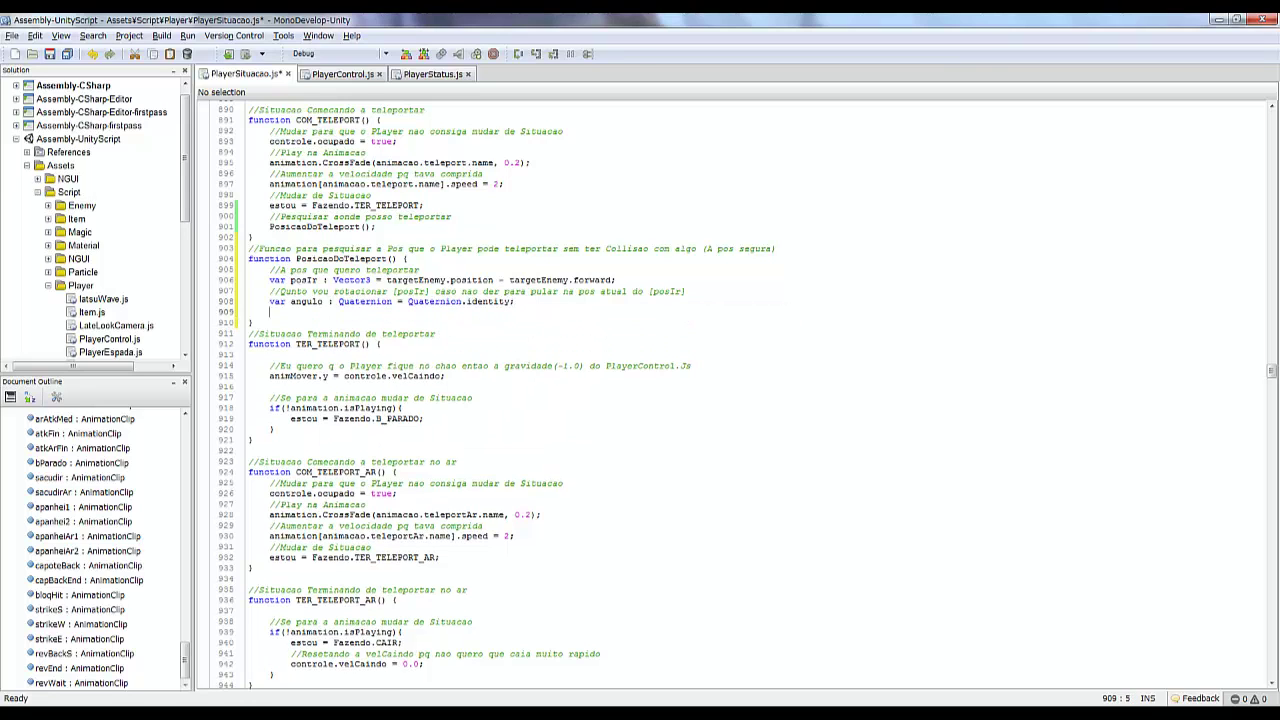
{"action": "key", "text": "Tab"}
{"action": "type", "text": "angulo"}
{"action": "type", "text": "."}
{"action": "key", "text": "Down"}
{"action": "key", "text": "Down"}
{"action": "key", "text": "Down"}
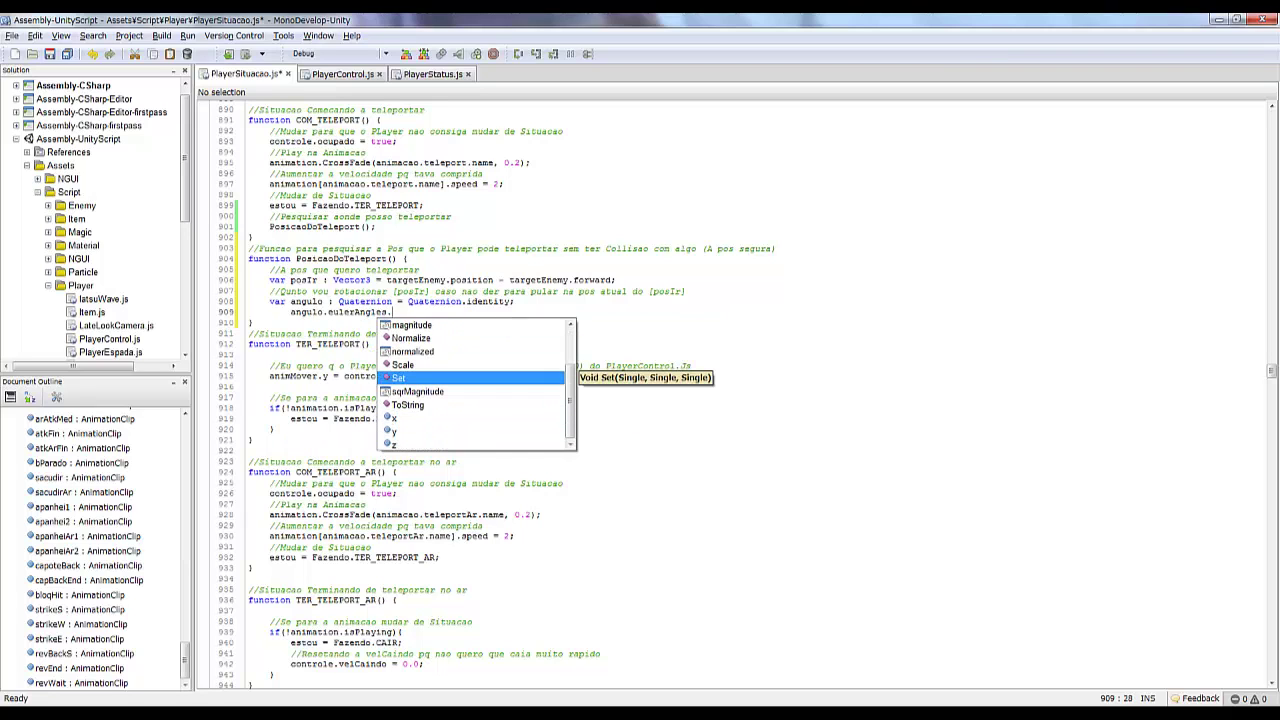
{"action": "type", "text": "y"}
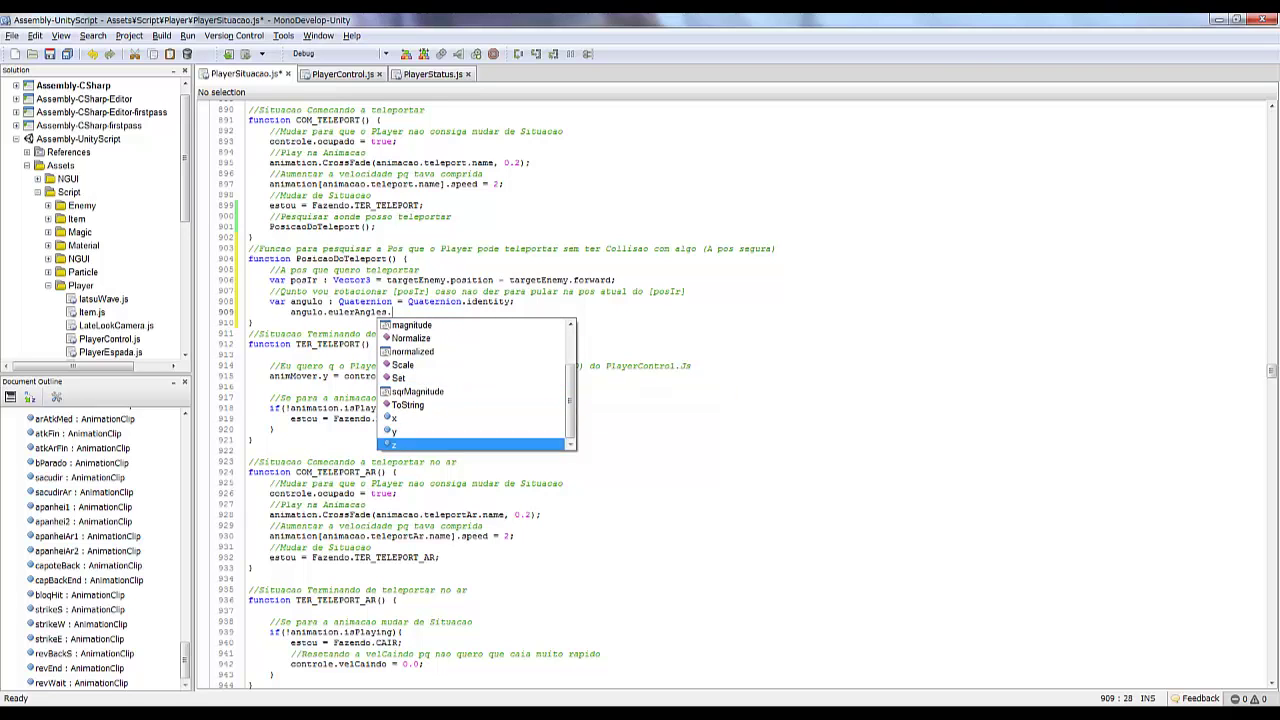
{"action": "type", "text": " = 18.0;"}
{"action": "key", "text": "Return"}
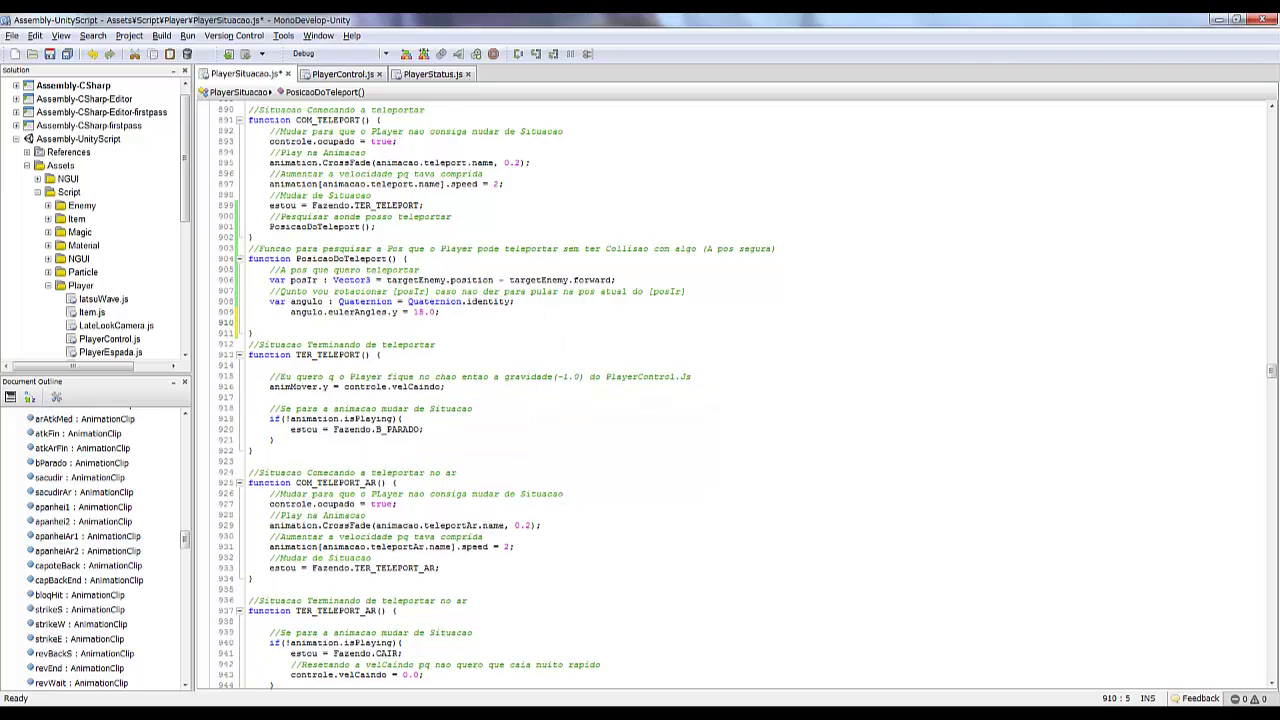
- Add a counter comment and 'var cnt : int = 0;', then save
{"action": "type", "text": "//Um contador para poder multiplicar a rotacao"}
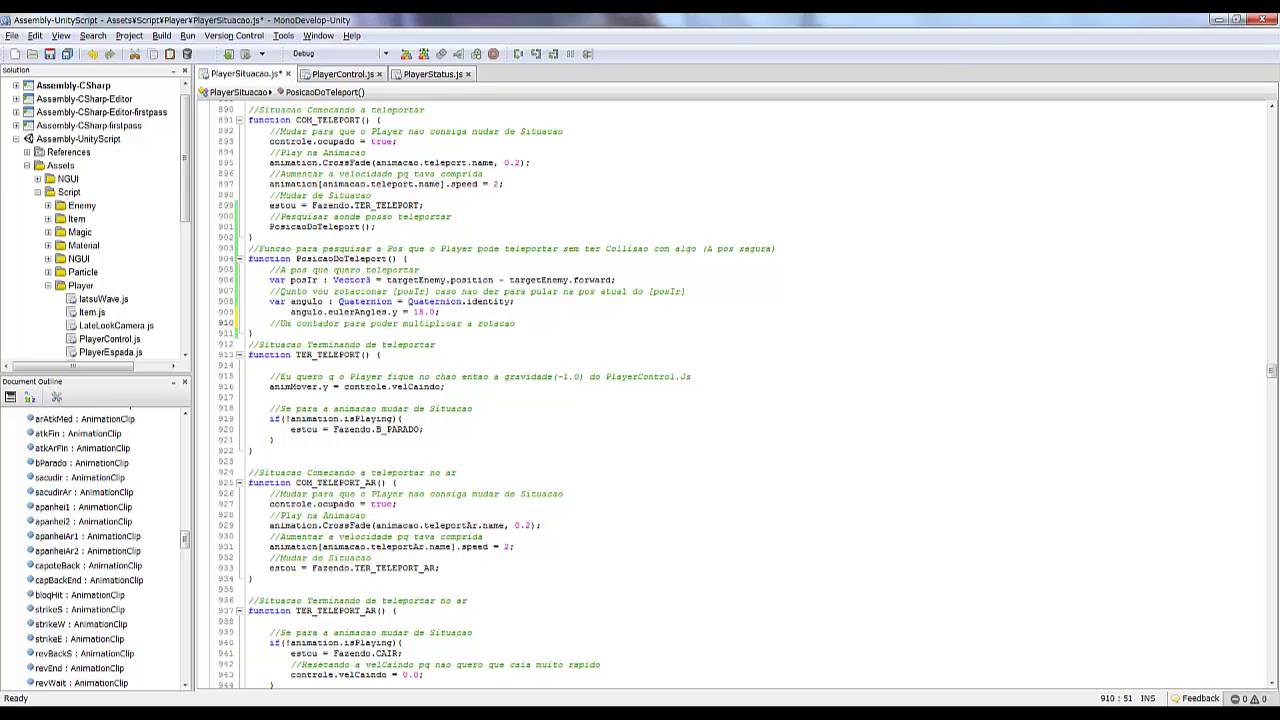
{"action": "key", "text": "Return"}
{"action": "type", "text": "var cnt : int"}
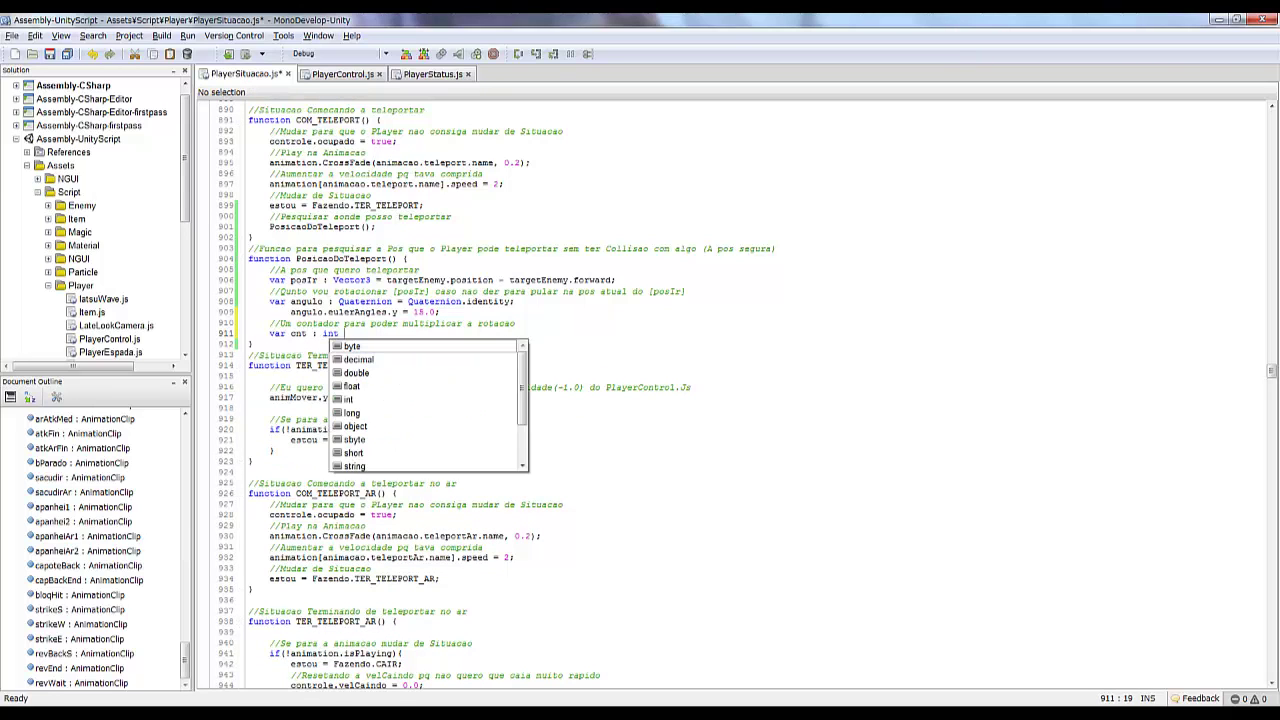
{"action": "type", "text": " = 1;"}
{"action": "key", "text": "ctrl+s"}
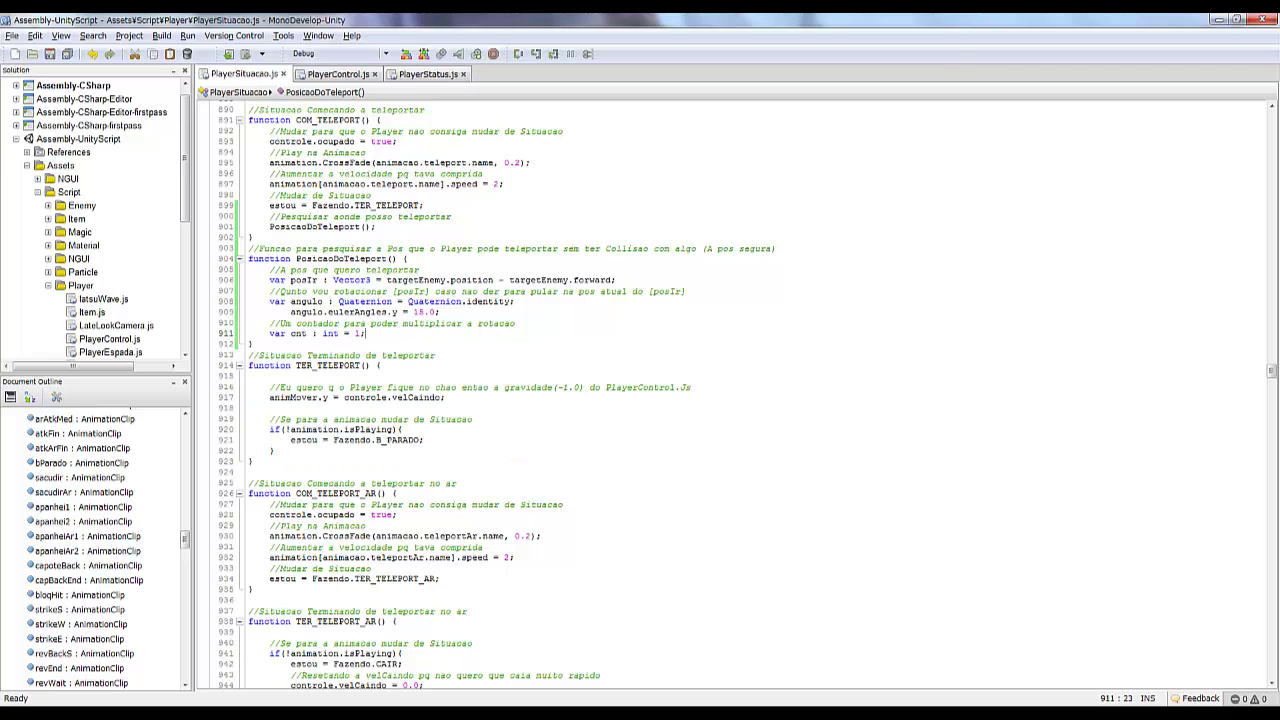
{"action": "key", "text": "Left"}
{"action": "key", "text": "BackSpace"}
{"action": "type", "text": "0"}
{"action": "key", "text": "ctrl+s"}
- Let Unity recompile, then start a '//' comment line below var cnt in MonoDevelop
{"action": "key", "text": "alt+Tab"}
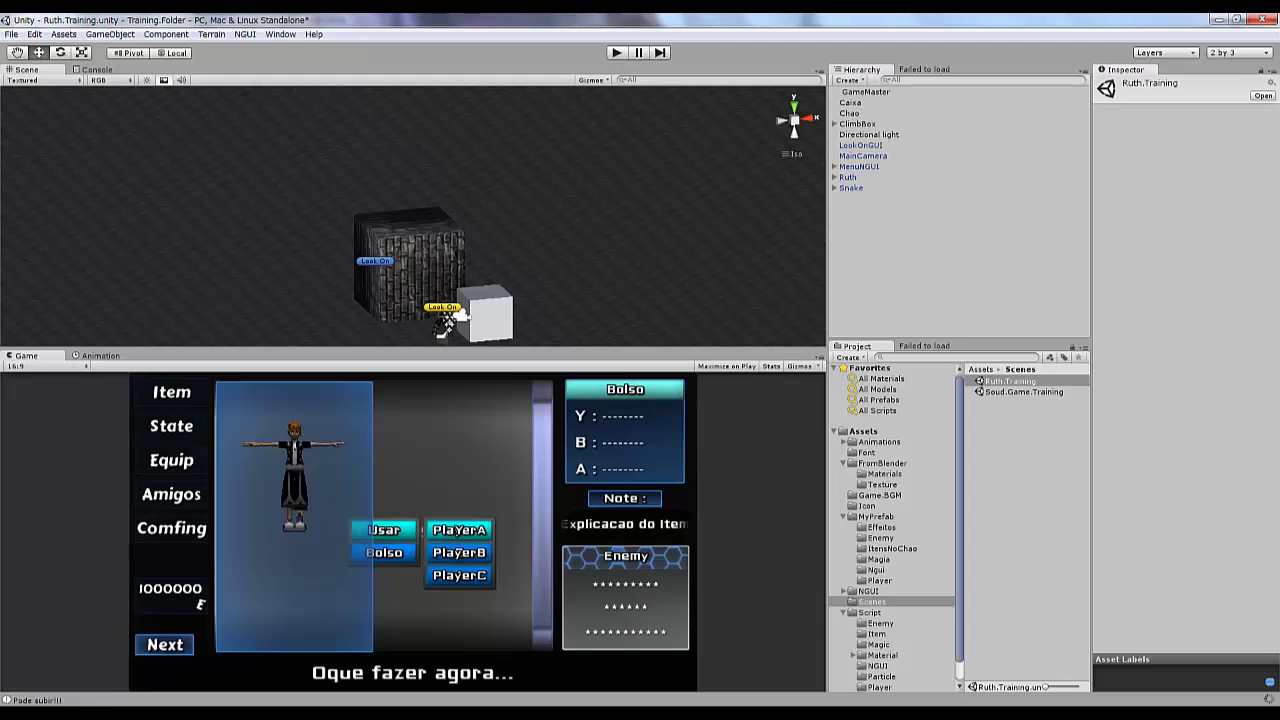
{"action": "key", "text": "alt+Tab"}
{"action": "key", "text": "Return"}
{"action": "type", "text": "//Se na pos"}
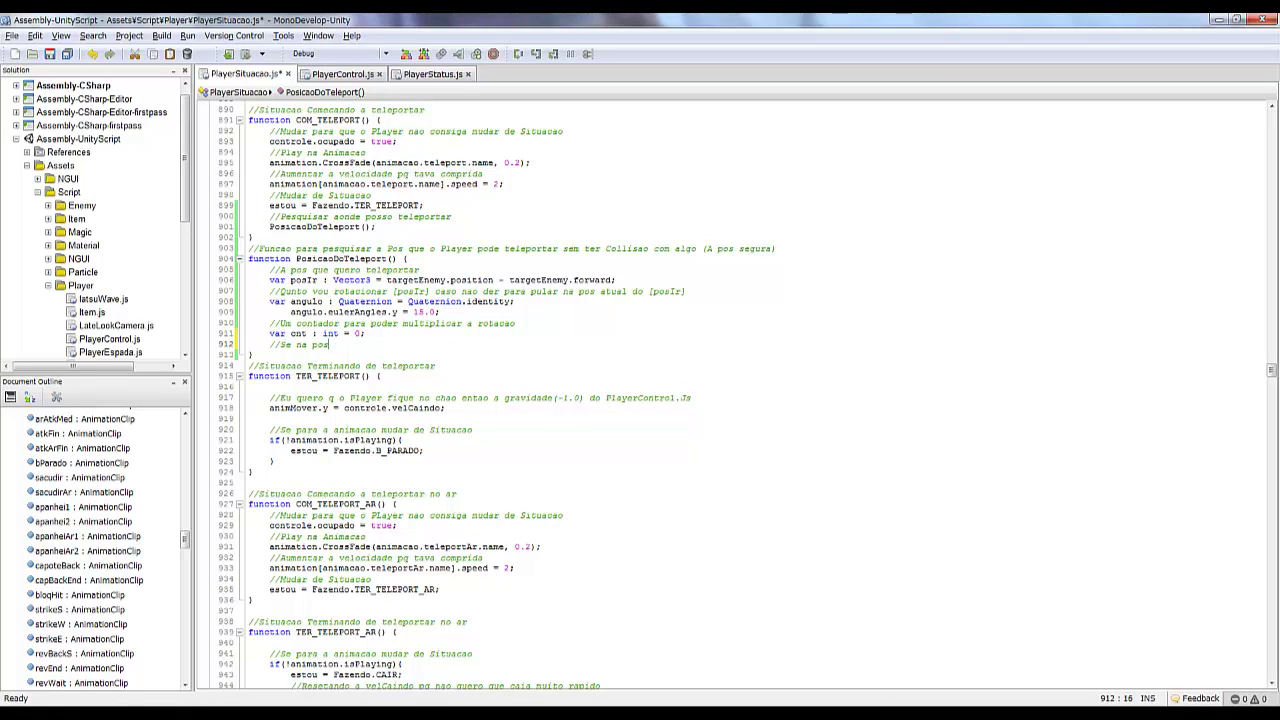
- Finish the comment about what happens if (posIr) has a collision, and save
{"action": "type", "text": "Ir tiver Collisao mudar a [posIr"}
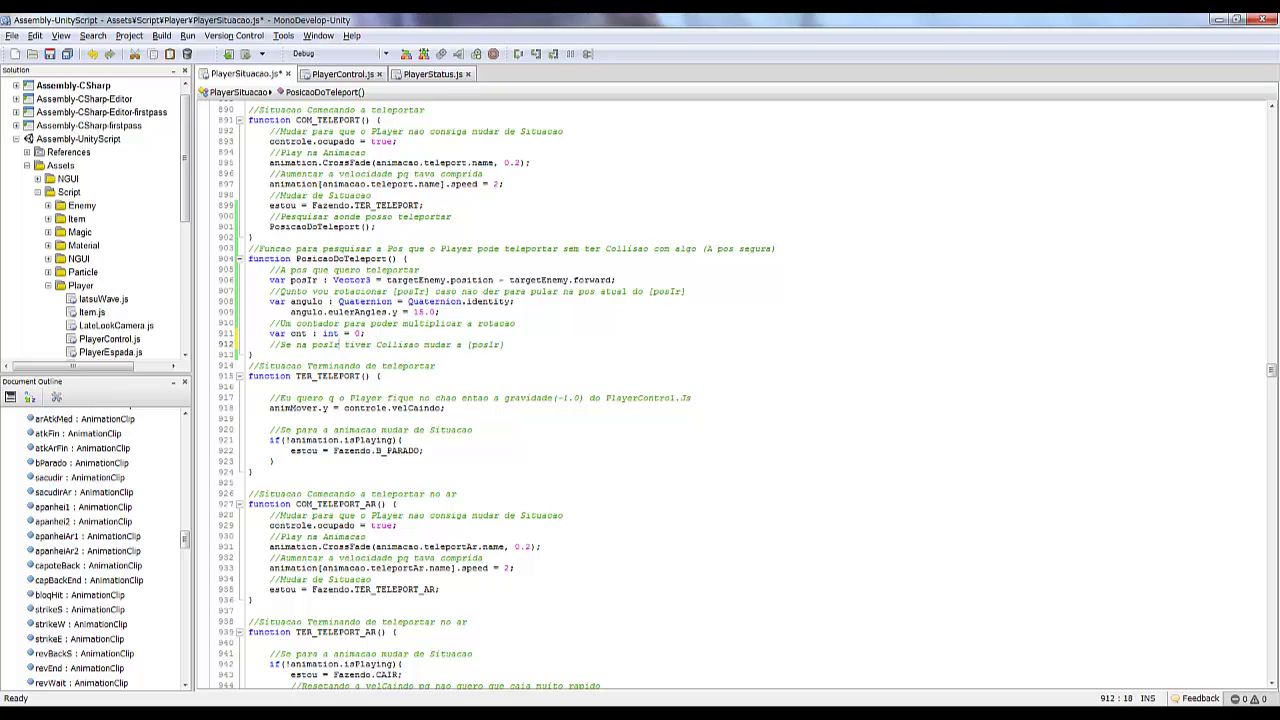
{"action": "type", "text": ")"}
{"action": "key", "text": "Left"}
{"action": "key", "text": "Left"}
{"action": "key", "text": "Left"}
{"action": "type", "text": "("}
{"action": "key", "text": "ctrl+s"}
- Add if (Physics.CheckSphere(posIr, 0.7)) logging 'Tem collisao na posicao que quero ir !!!', save, return to Unity
{"action": "key", "text": "Return"}
{"action": "type", "text": "if (Physics.CheckSphere(transform.position, sphereRadius)) {"}
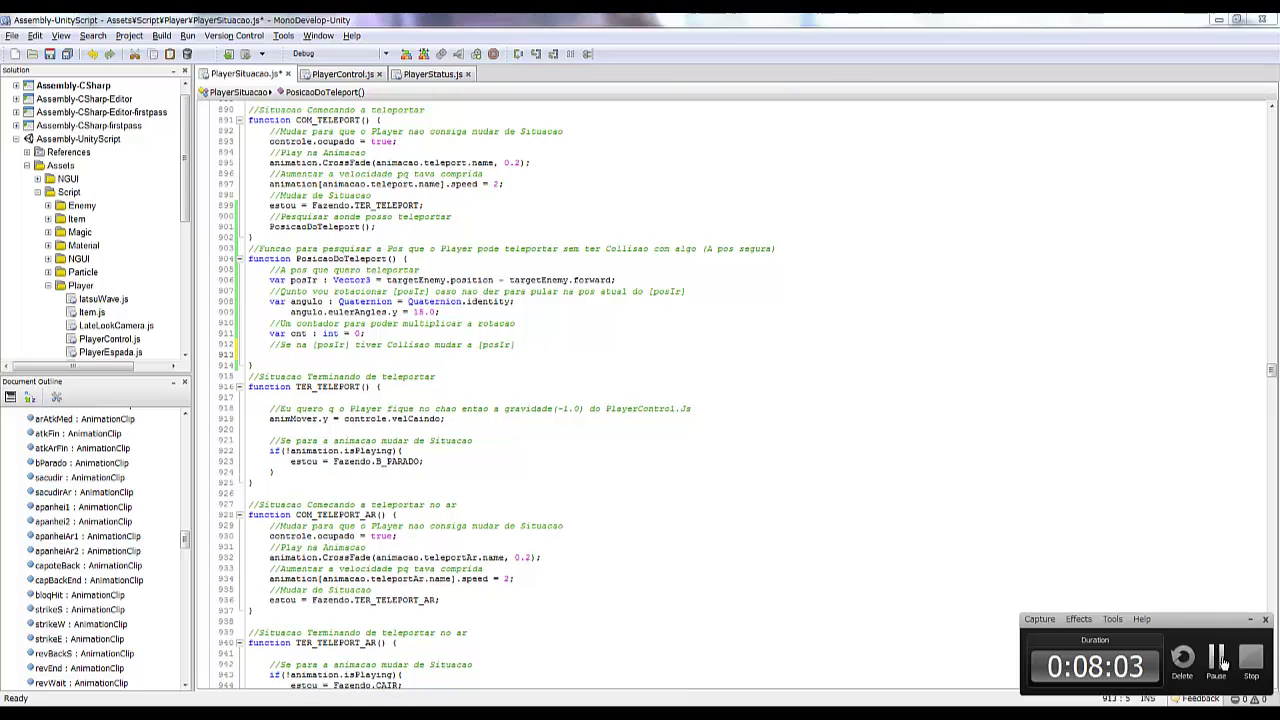
{"action": "key", "text": "Return"}
{"action": "key", "text": "Return"}
{"action": "type", "text": "}"}
{"action": "key", "text": "Return"}
{"action": "key", "text": "Up"}
{"action": "key", "text": "Up"}
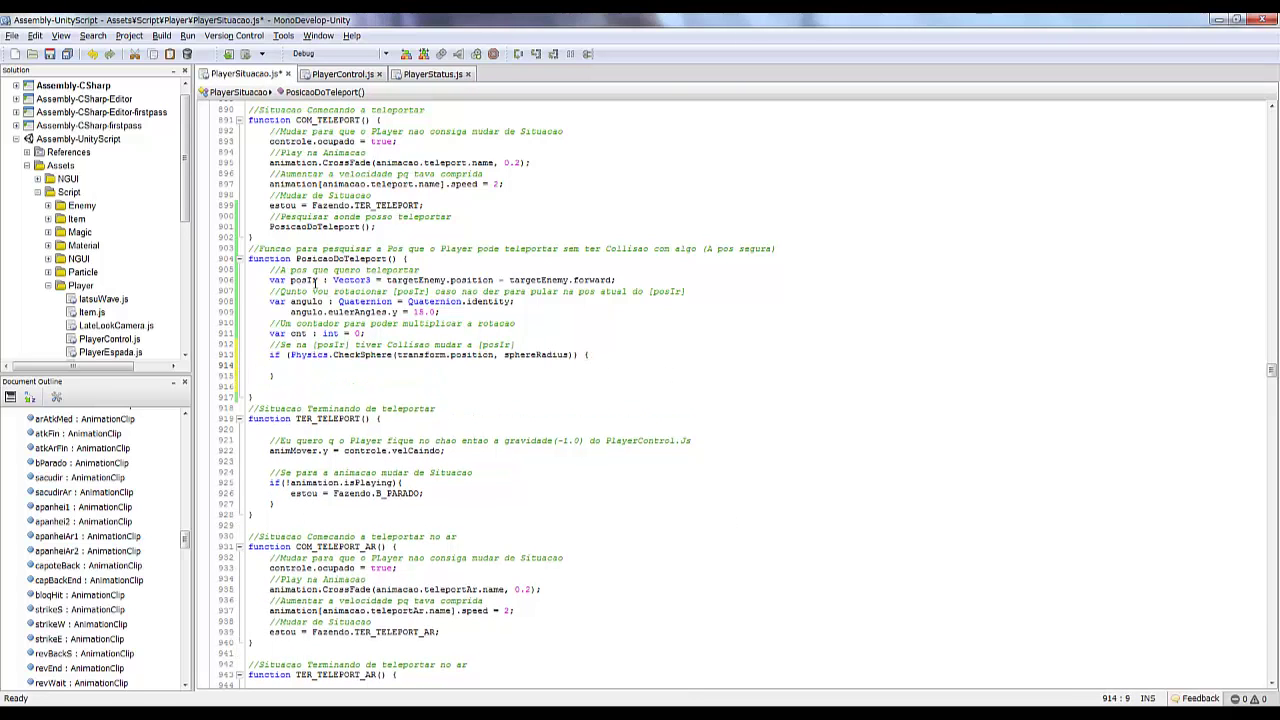
{"action": "mouse_move", "coordinate": [498, 354]}
{"action": "left_mouse_down"}
{"action": "mouse_move", "coordinate": [396, 354]}
{"action": "mouse_move", "coordinate": [497, 356]}
{"action": "left_mouse_up"}
{"action": "type", "text": "posIr, "}
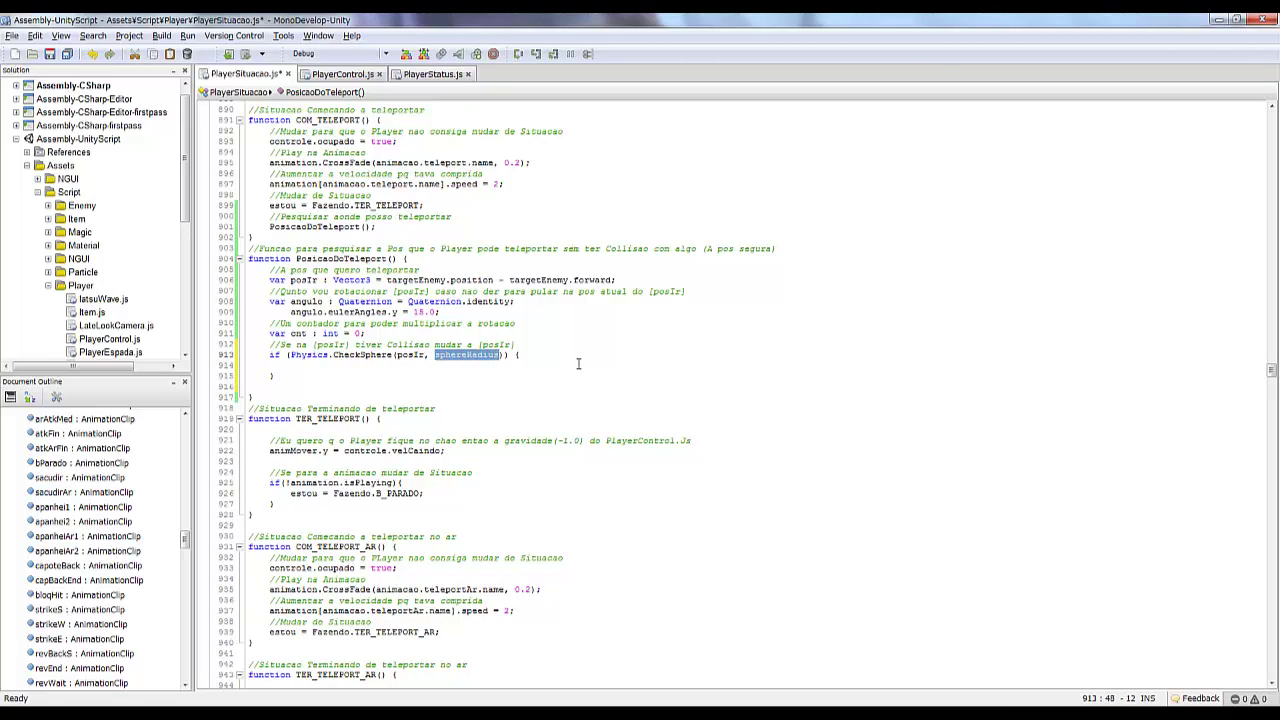
{"action": "type", "text": "0.7)){         "}
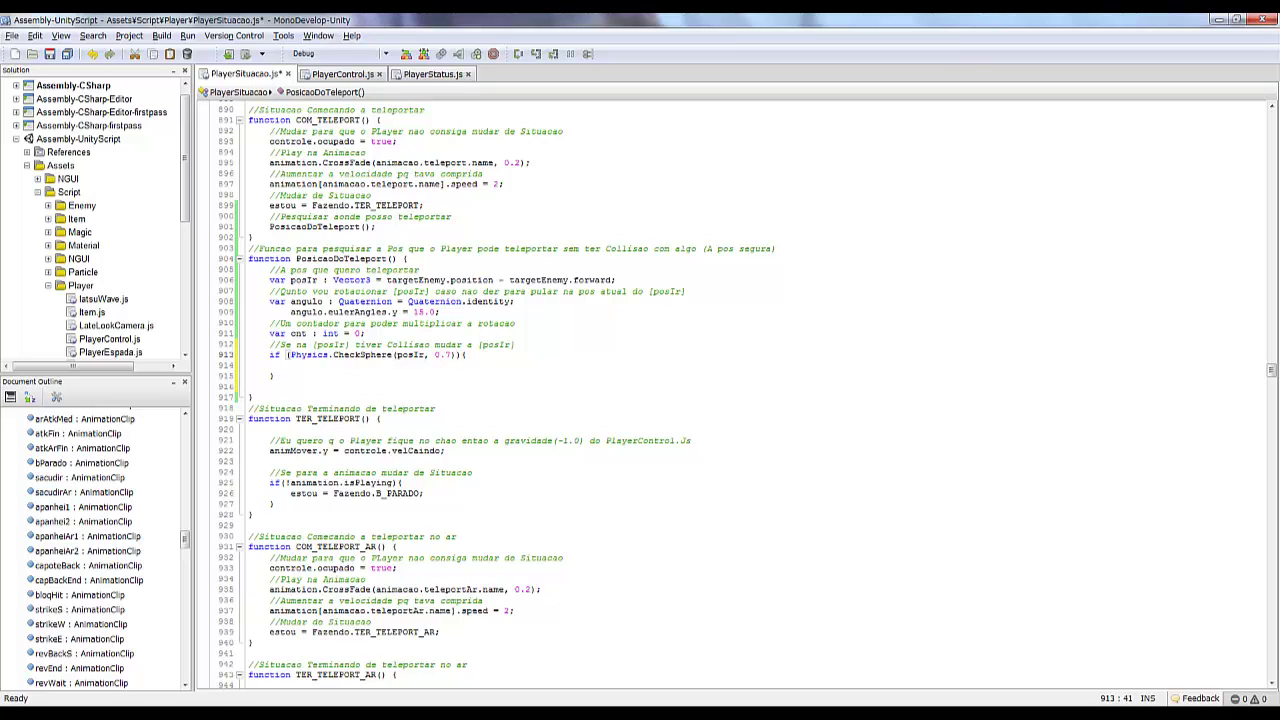
{"action": "type", "text": "Debug"}
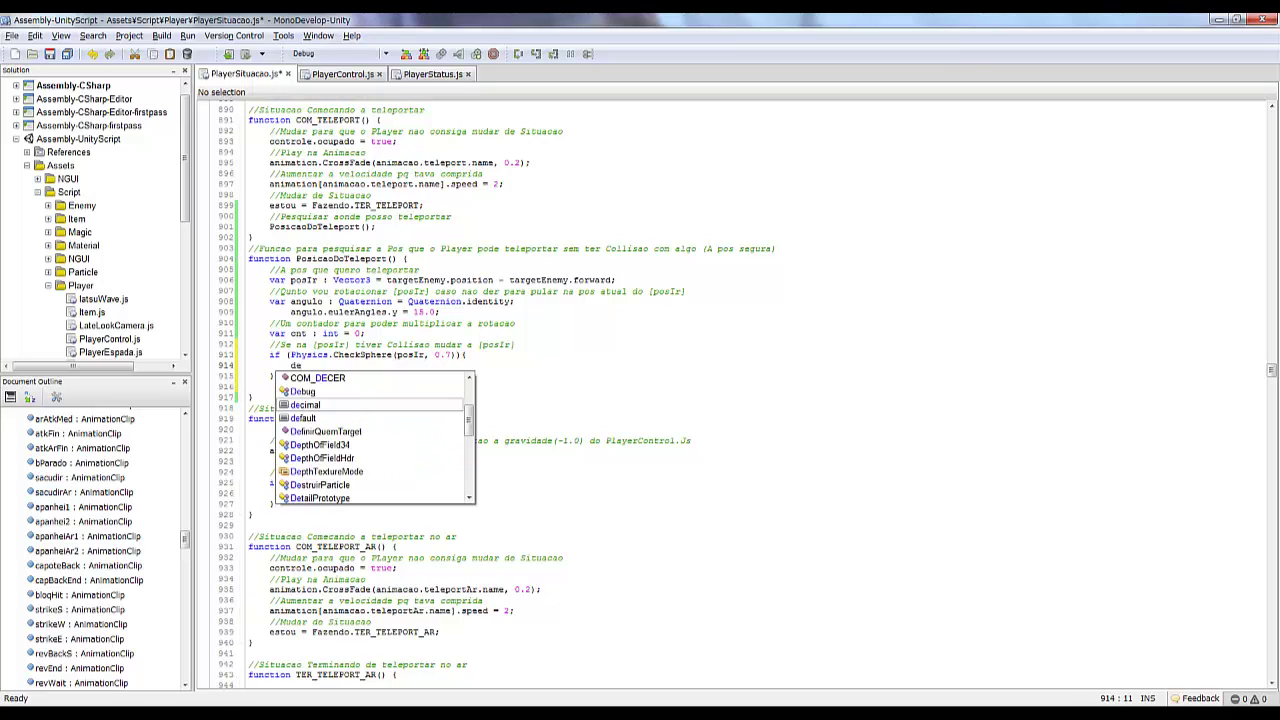
{"action": "type", "text": ".Log"}
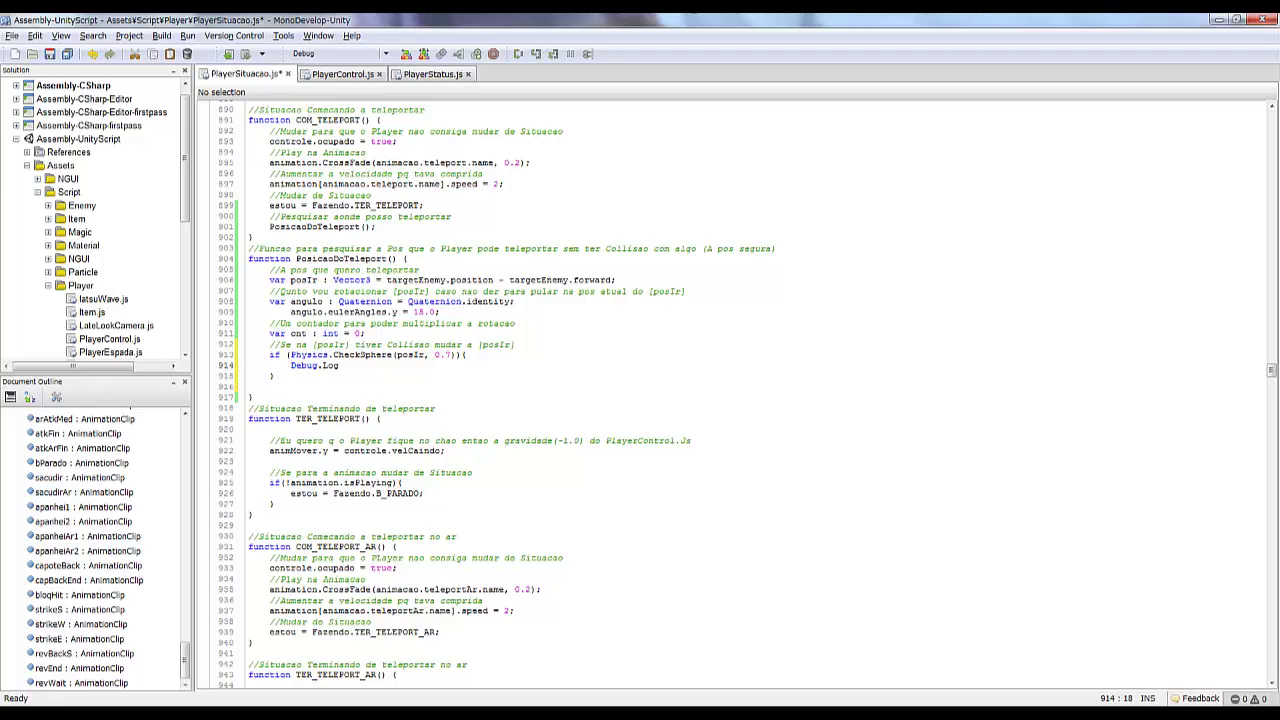
{"action": "type", "text": "(\"Tem collisao na pos"}
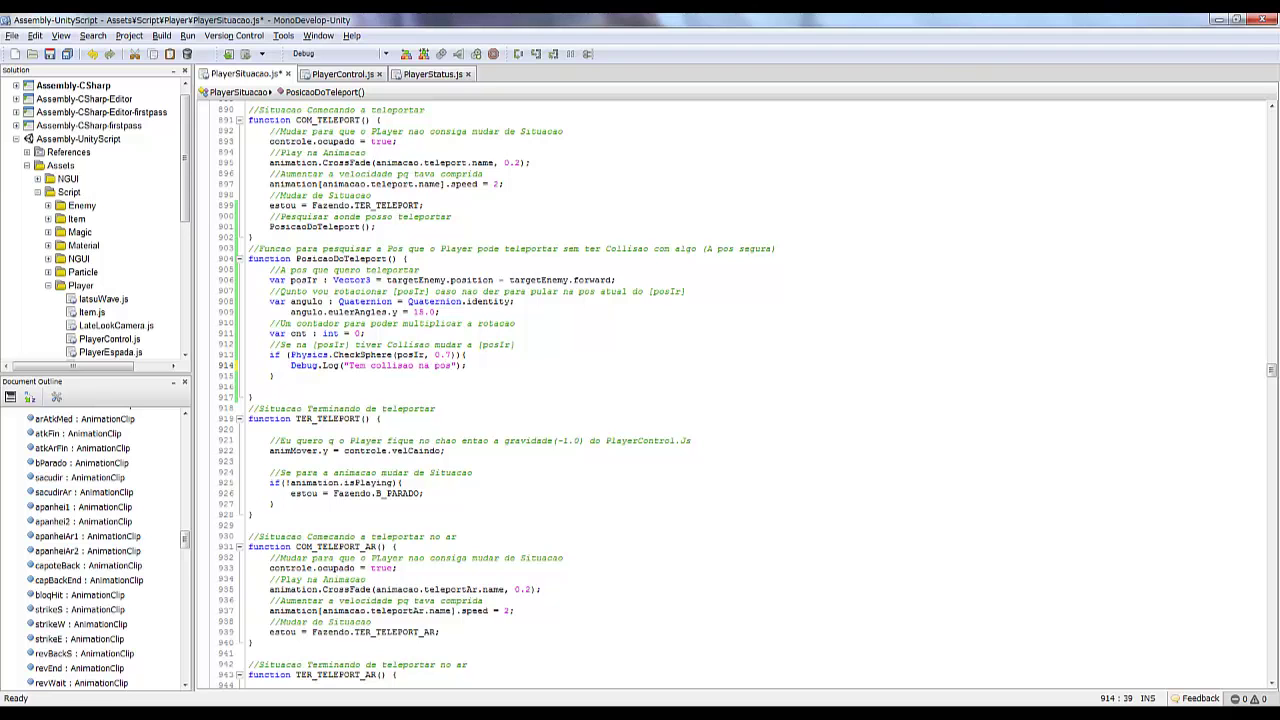
{"action": "type", "text": "!!"}
{"action": "key", "text": "ctrl+s"}
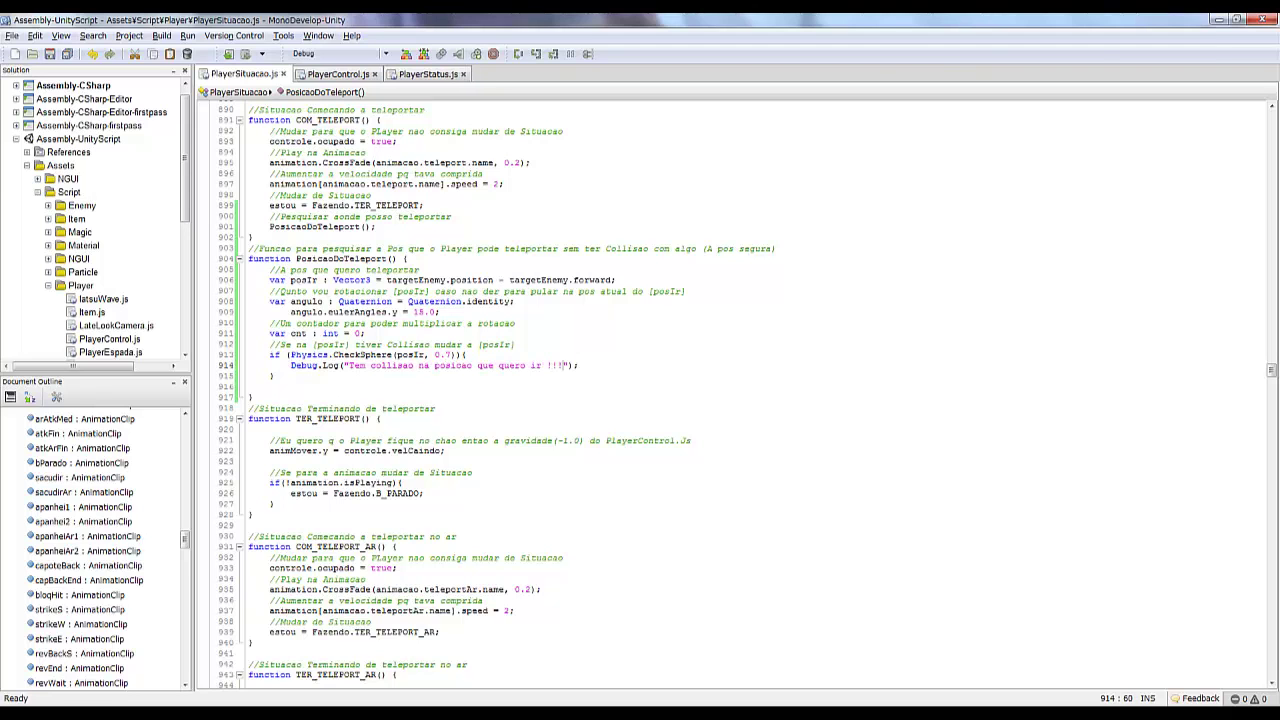
{"action": "key", "text": "alt+Tab"}
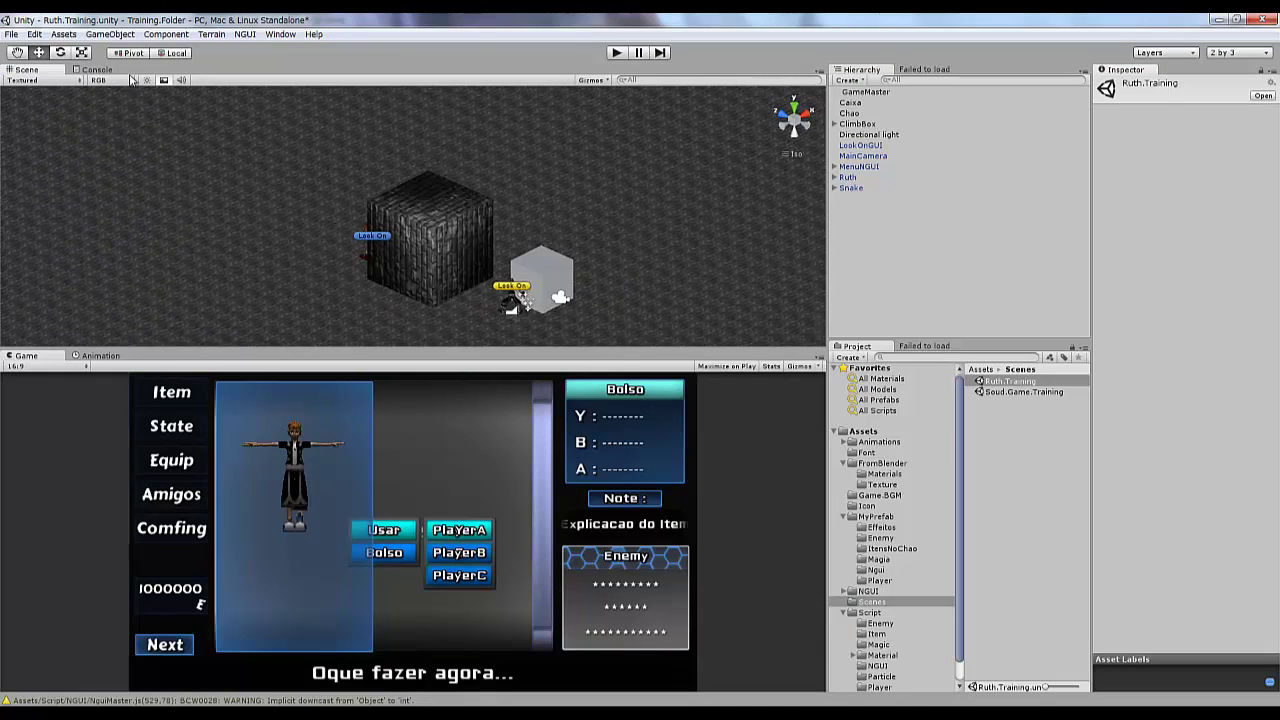
- Play-test teleporting near the Snake enemy, with Snake Status expanded, until the collision warning logs
{"action": "key", "text": "ctrl+p"}
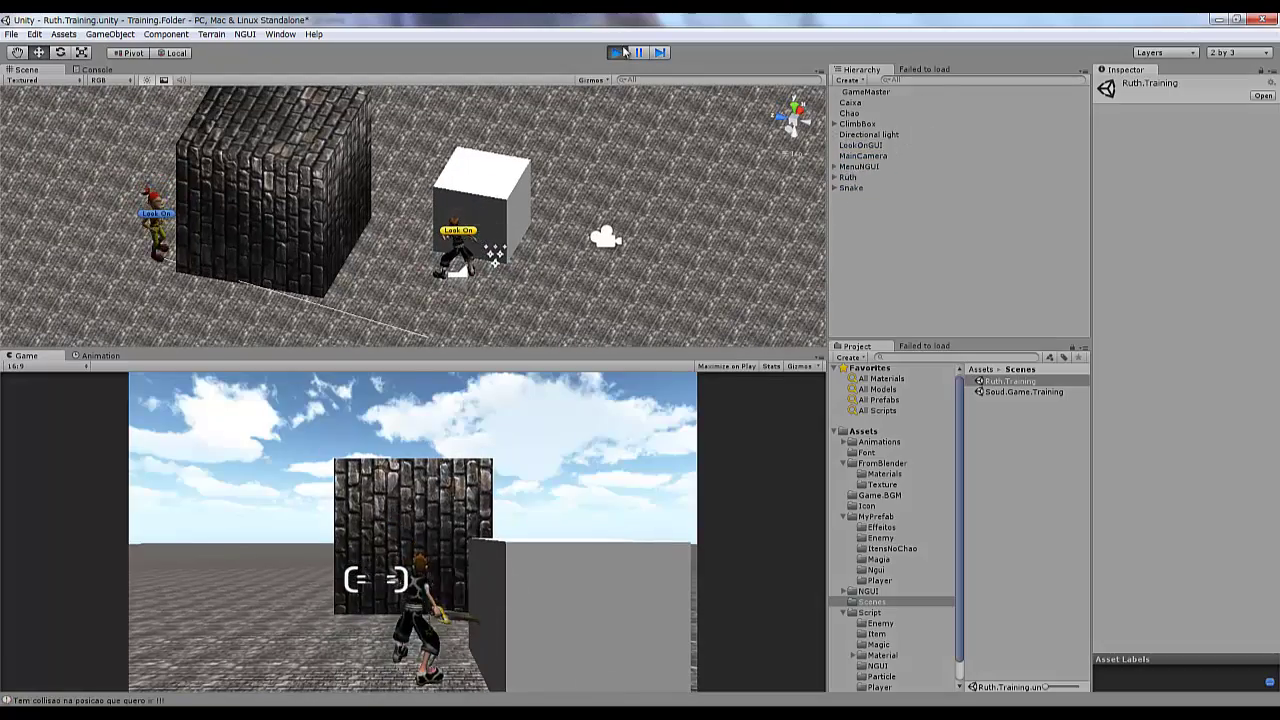
{"action": "left_click", "coordinate": [615, 52]}
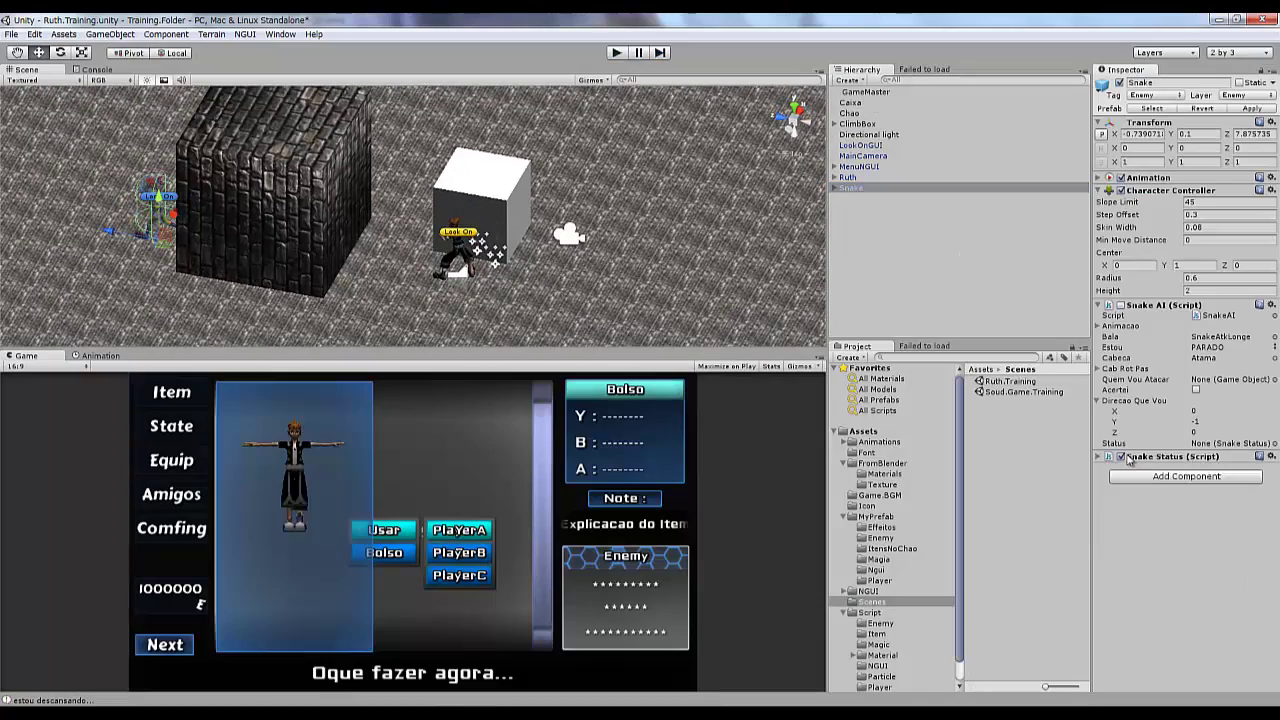
{"action": "left_click", "coordinate": [612, 53]}
{"action": "key", "text": "ctrl+p"}
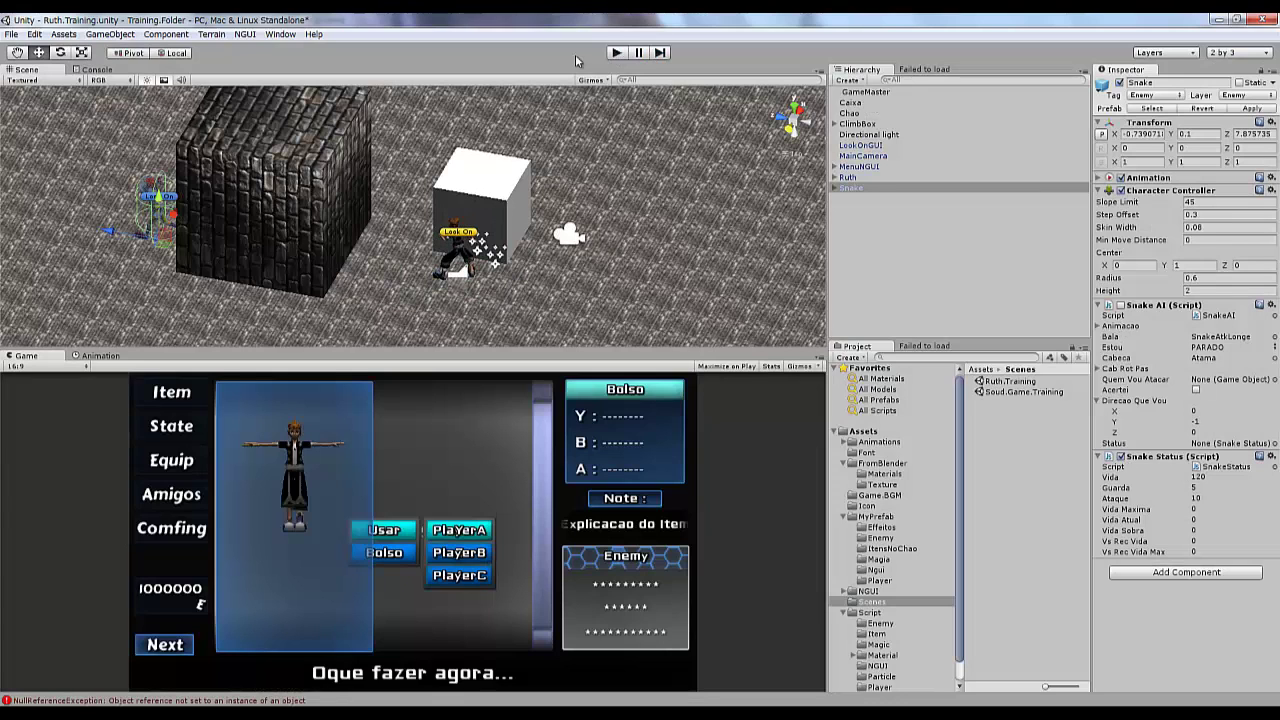
{"action": "left_click", "coordinate": [615, 53]}
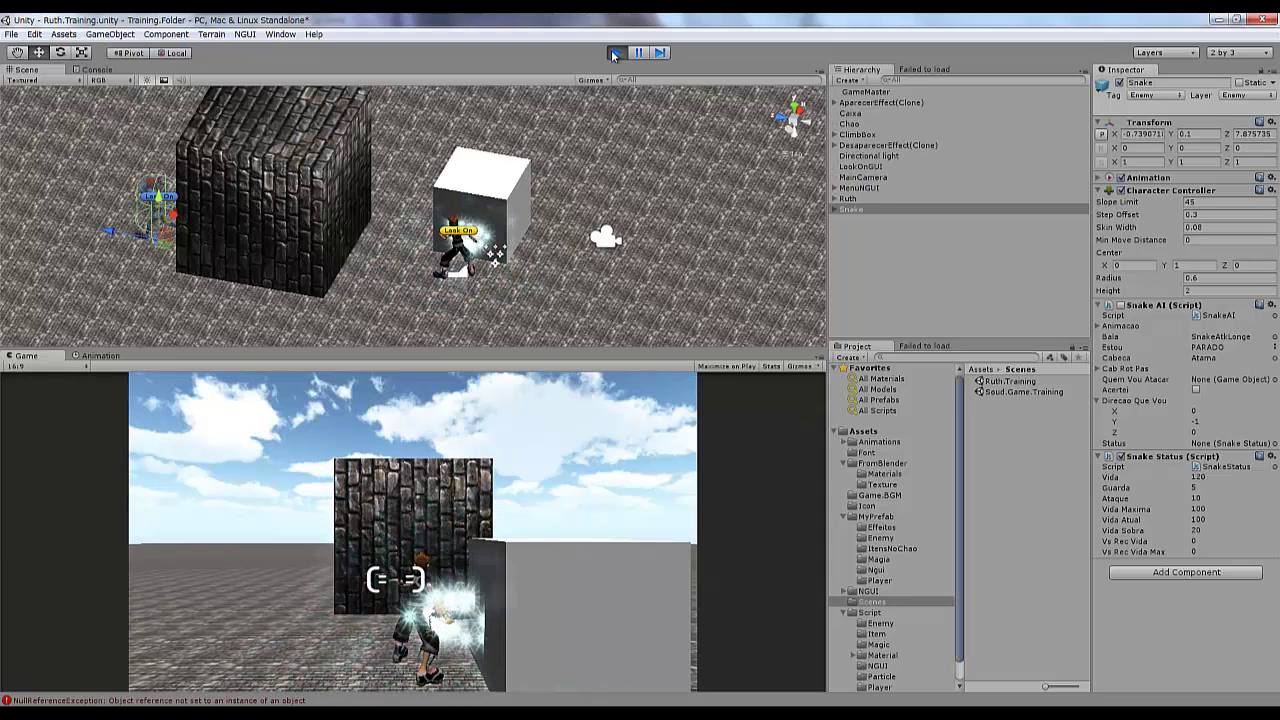
{"action": "left_click", "coordinate": [615, 54]}
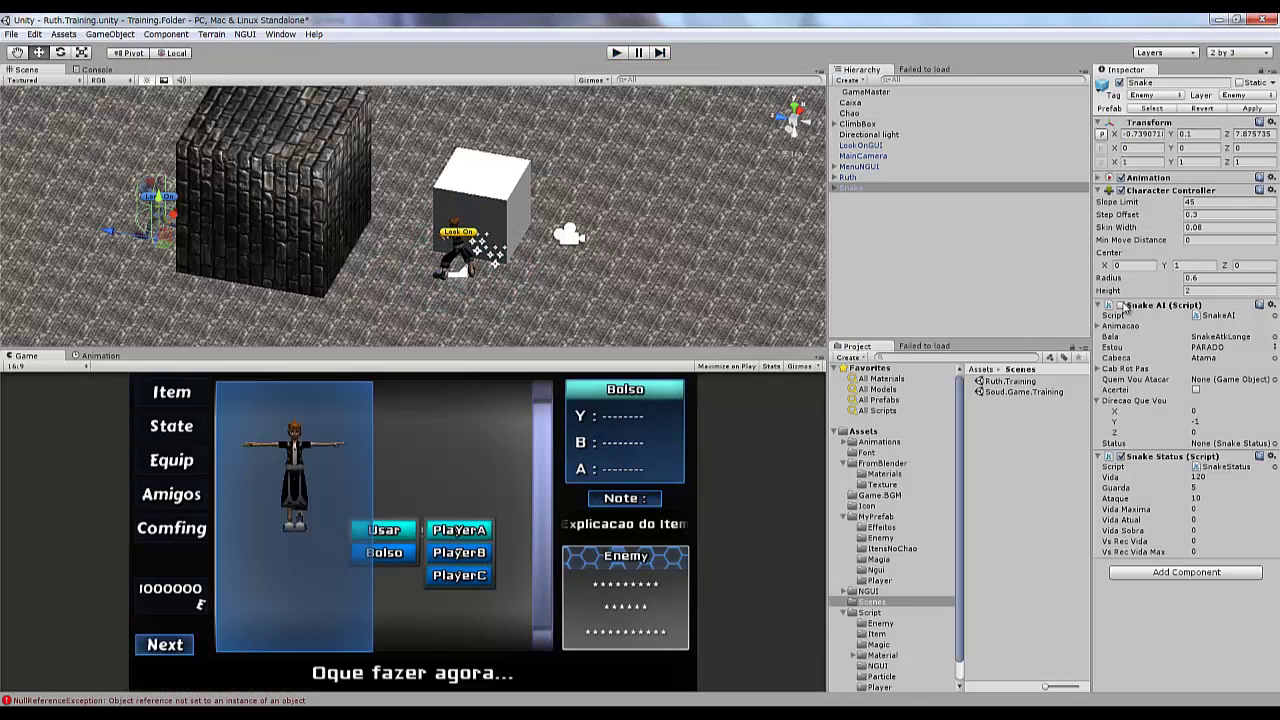
{"action": "left_click", "coordinate": [620, 55]}
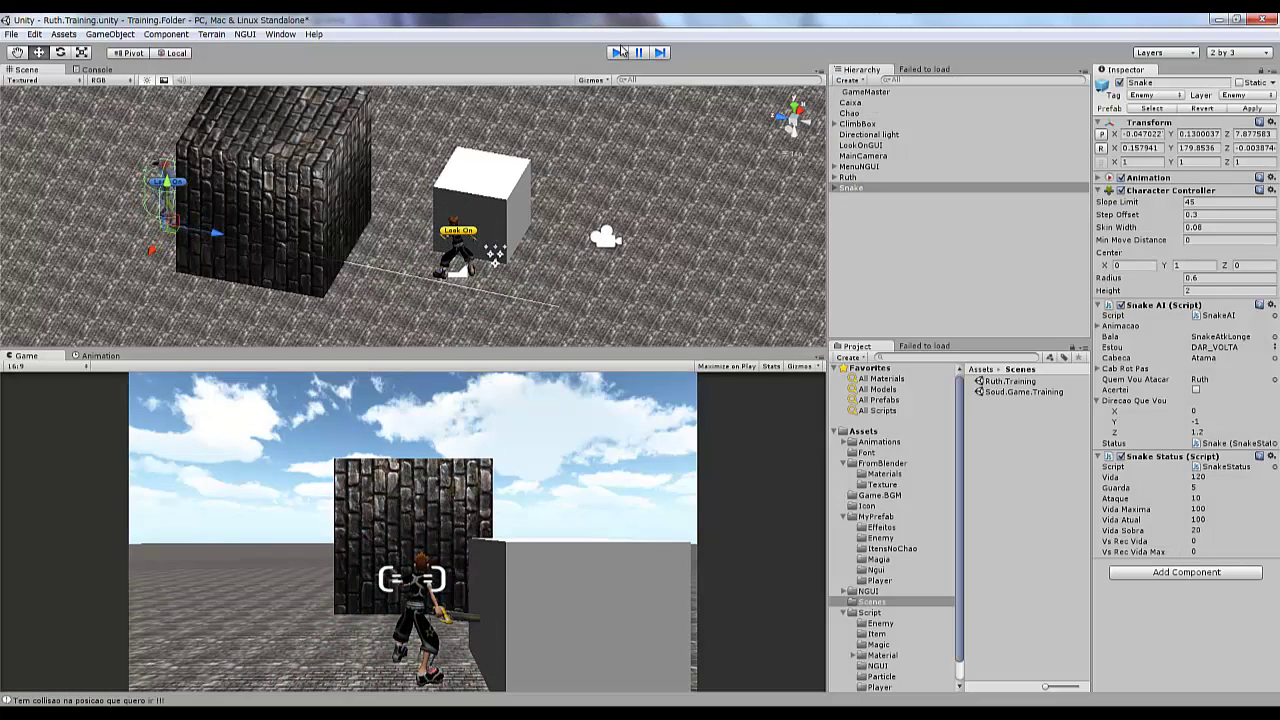
{"action": "left_click", "coordinate": [620, 52]}
- Wrap the collision check in a while (cnt < 24) loop and save
{"action": "key", "text": "alt+Tab"}
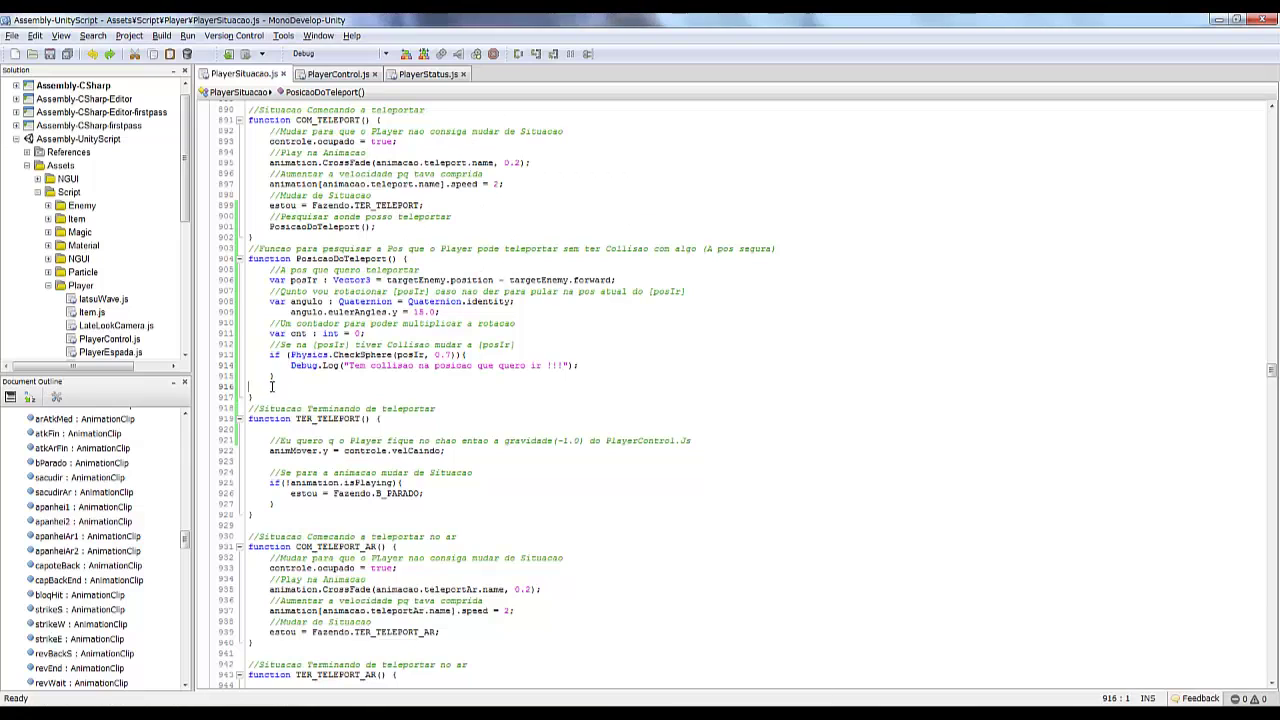
{"action": "type", "text": "while(){"}
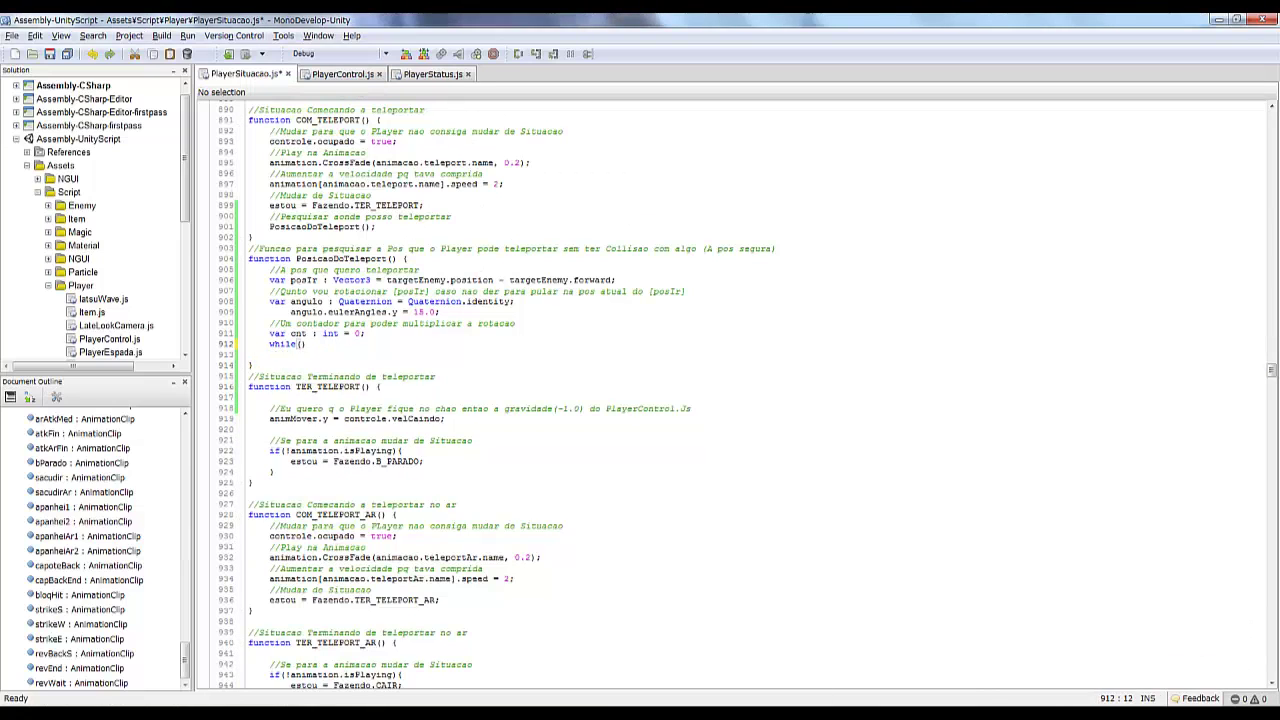
{"action": "key", "text": "Return"}
{"action": "type", "text": "//Se na [posIr] tiver Collisao mudar a [posIr] \tif (Physics.CheckSphere(posIr, 0.7)){ \t\tDebug.Log(\"Tem collisao na posicao que quero ir !!!\"); \t}"}
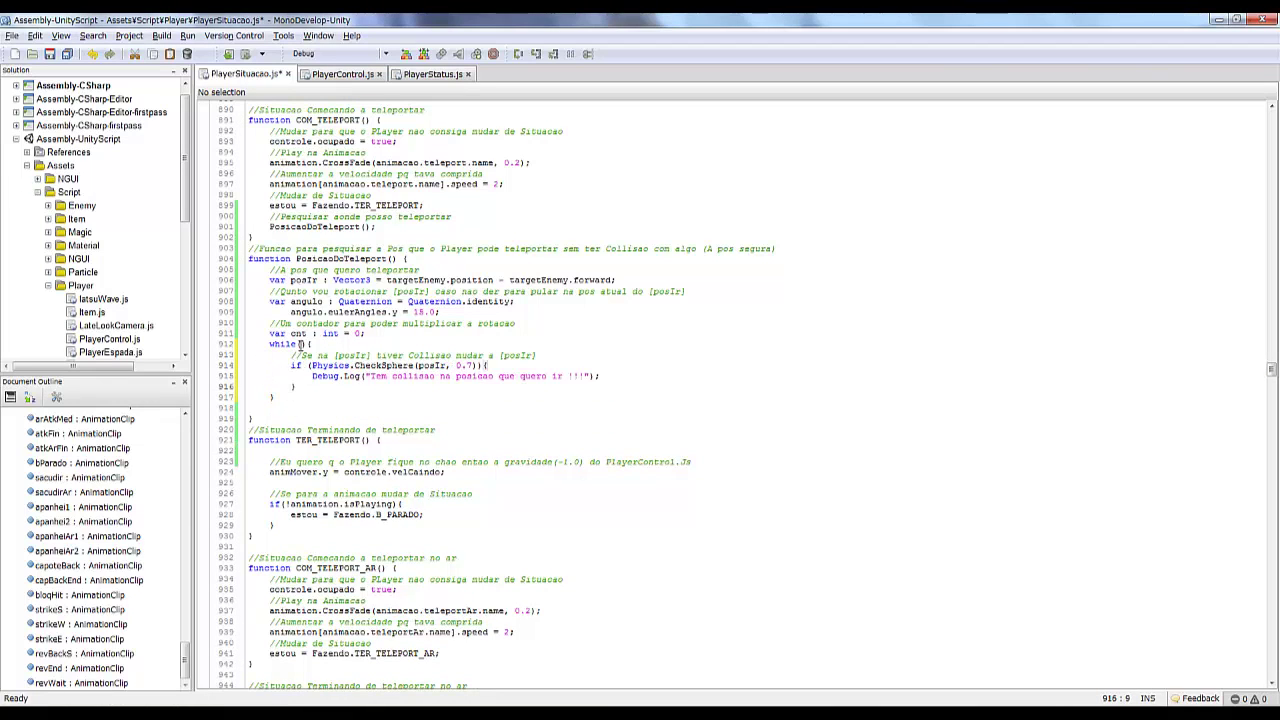
{"action": "type", "text": "cnt <"}
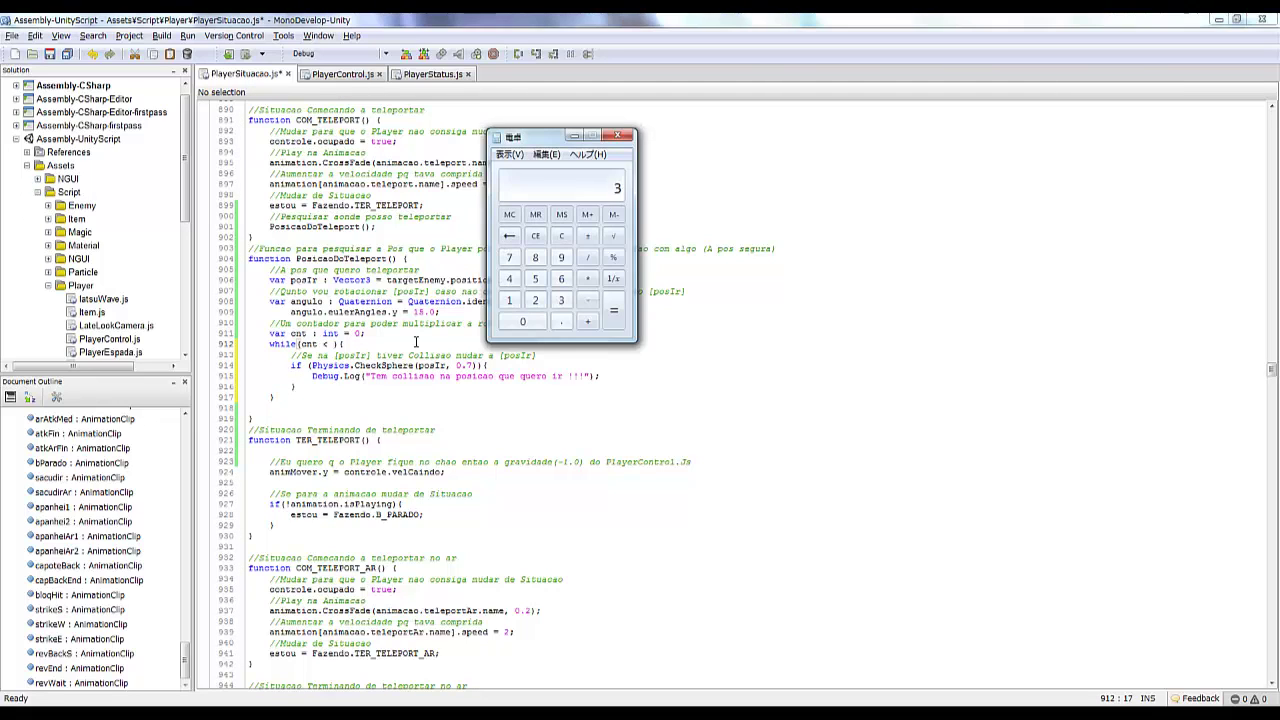
{"action": "type", "text": "24"}
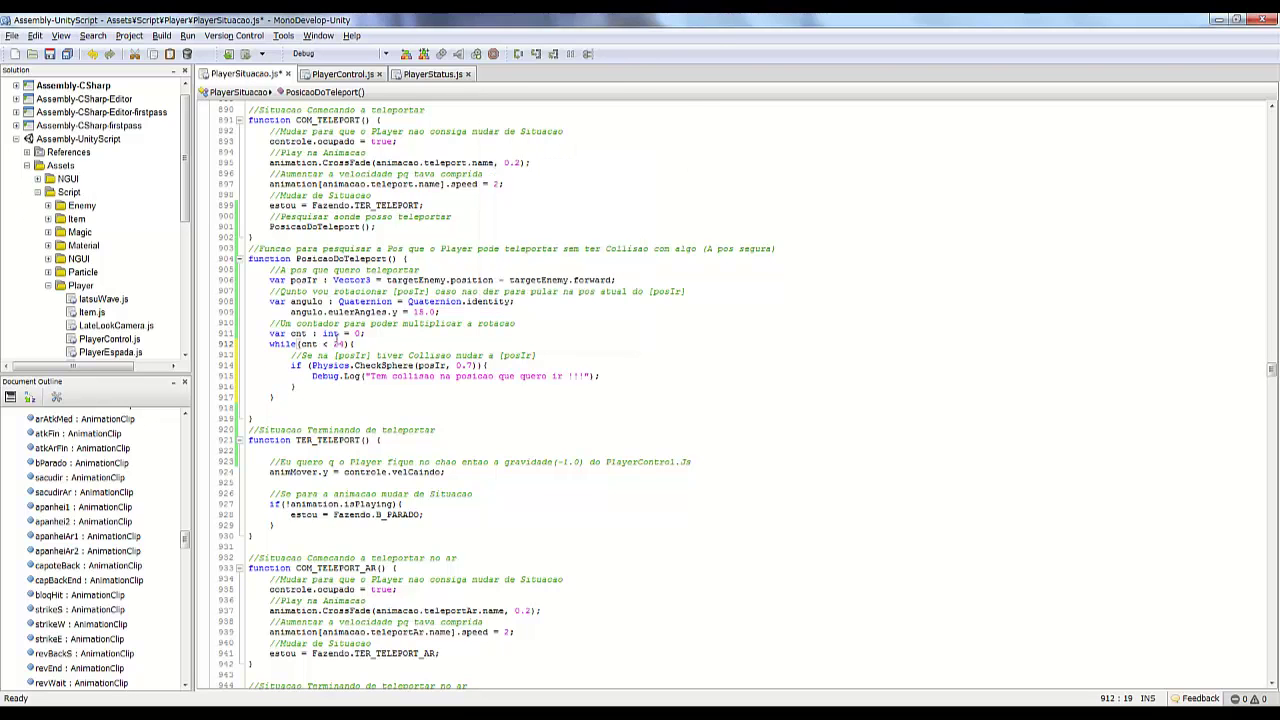
{"action": "key", "text": "ctrl+s"}
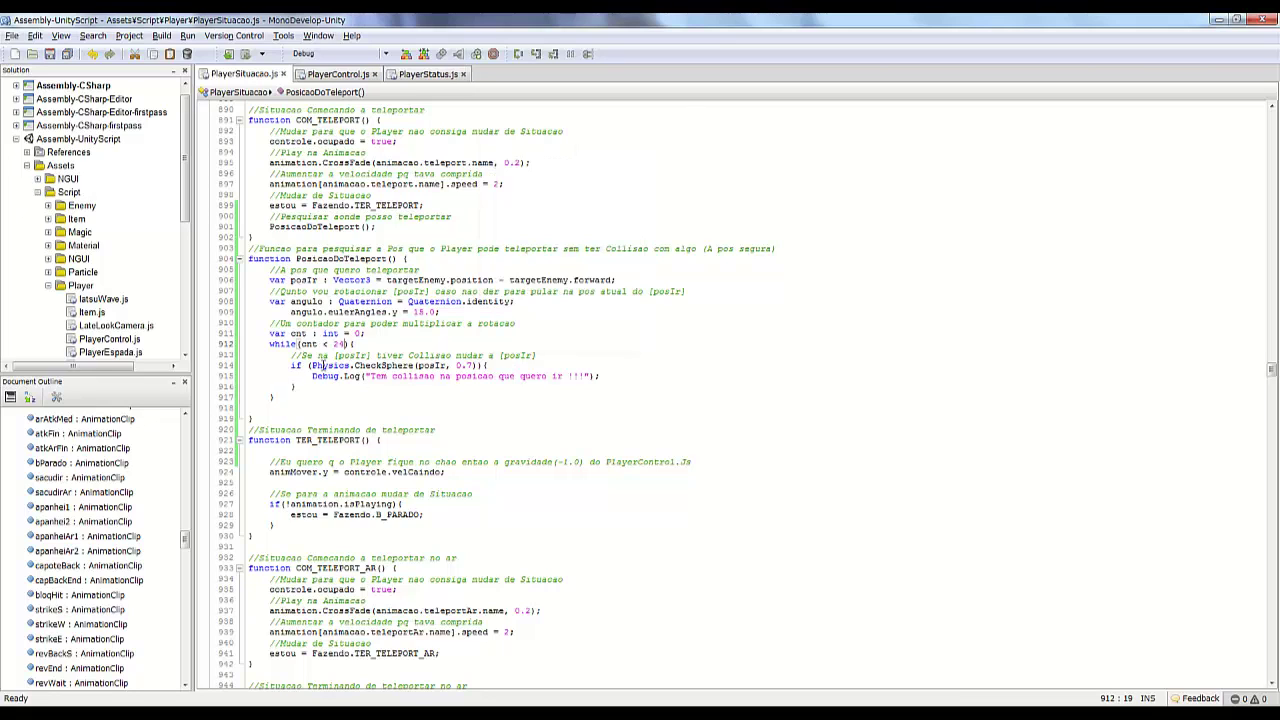
- Add an else block after the if, commented '//Se nao tiver collisao'
{"action": "left_click", "coordinate": [296, 386]}
{"action": "type", "text": "else{"}
{"action": "key", "text": "Return"}
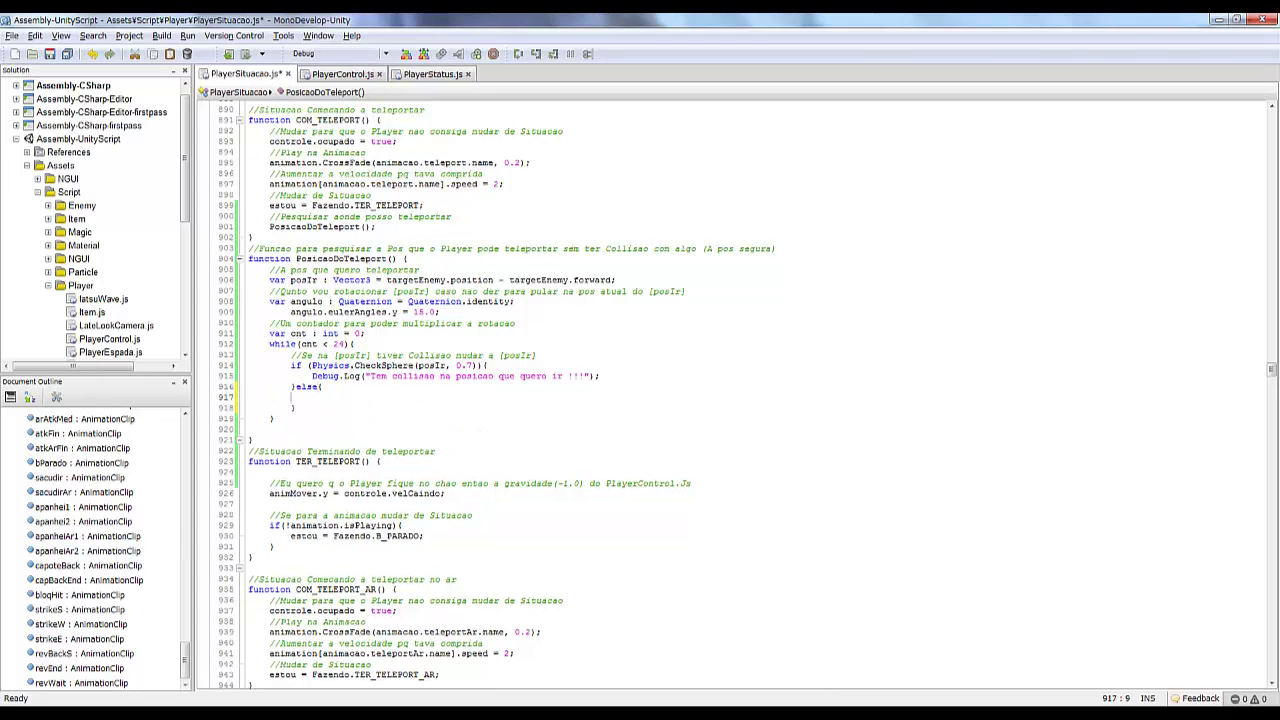
{"action": "key", "text": "Tab"}
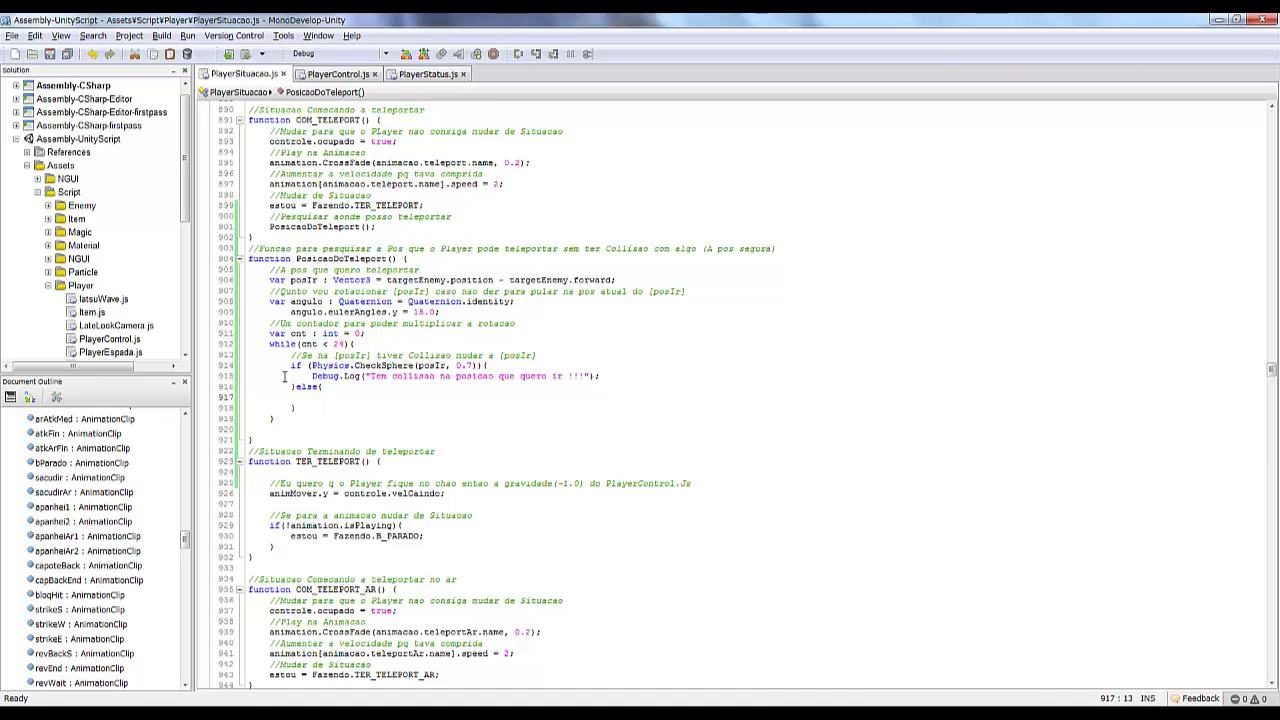
{"action": "left_click", "coordinate": [287, 377]}
{"action": "key", "text": "Return"}
{"action": "type", "text": "//Se nao t"}
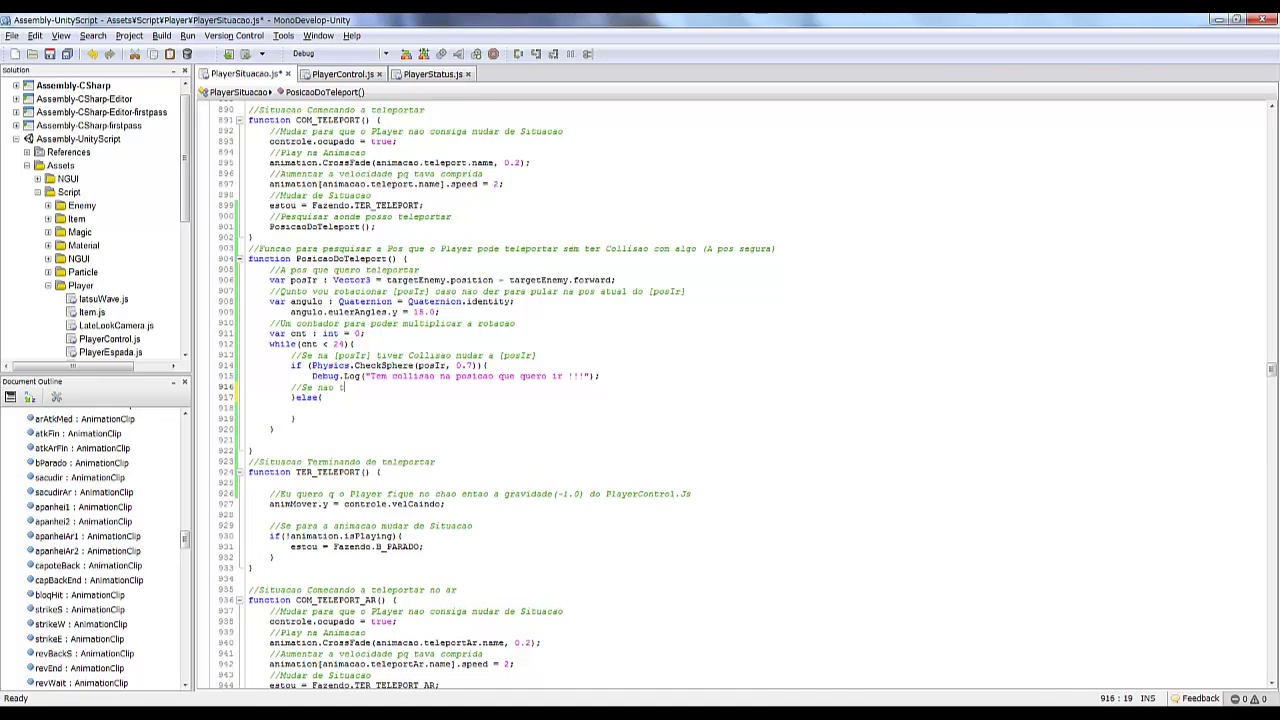
{"action": "type", "text": "iver collisao"}
- In the else branch, set transform.position to (angulo * cnt) * posIr
{"action": "left_click", "coordinate": [438, 410]}
{"action": "type", "text": "tr"}
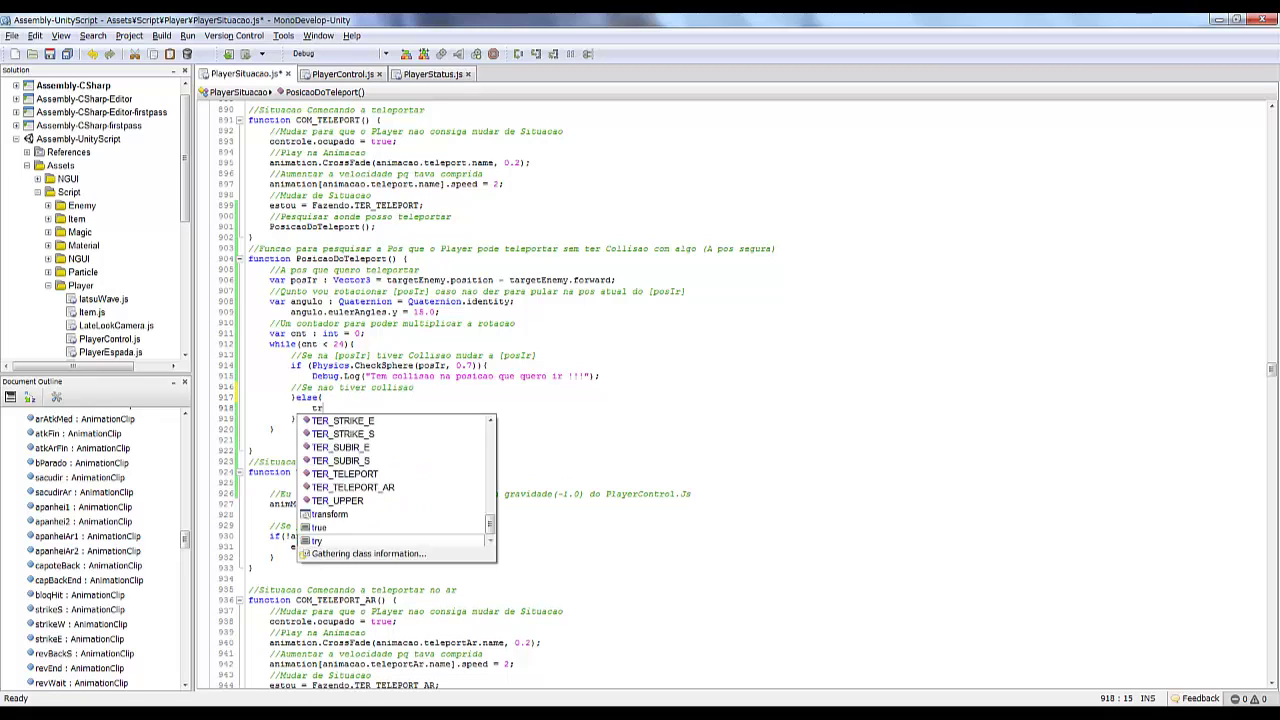
{"action": "type", "text": "ansform.position = posIr"}
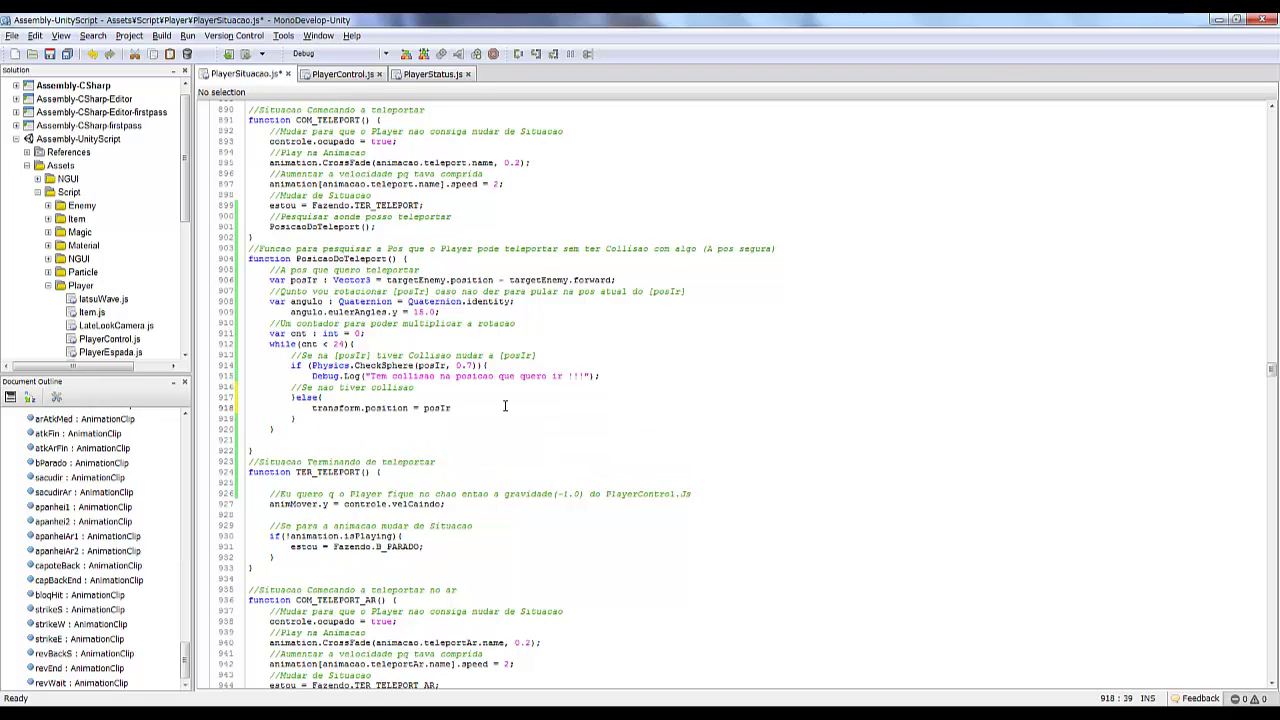
{"action": "type", "text": " * ;"}
{"action": "key", "text": "Left"}
{"action": "key", "text": "BackSpace"}
{"action": "key", "text": "BackSpace"}
{"action": "key", "text": "BackSpace"}
{"action": "left_click", "coordinate": [429, 408]}
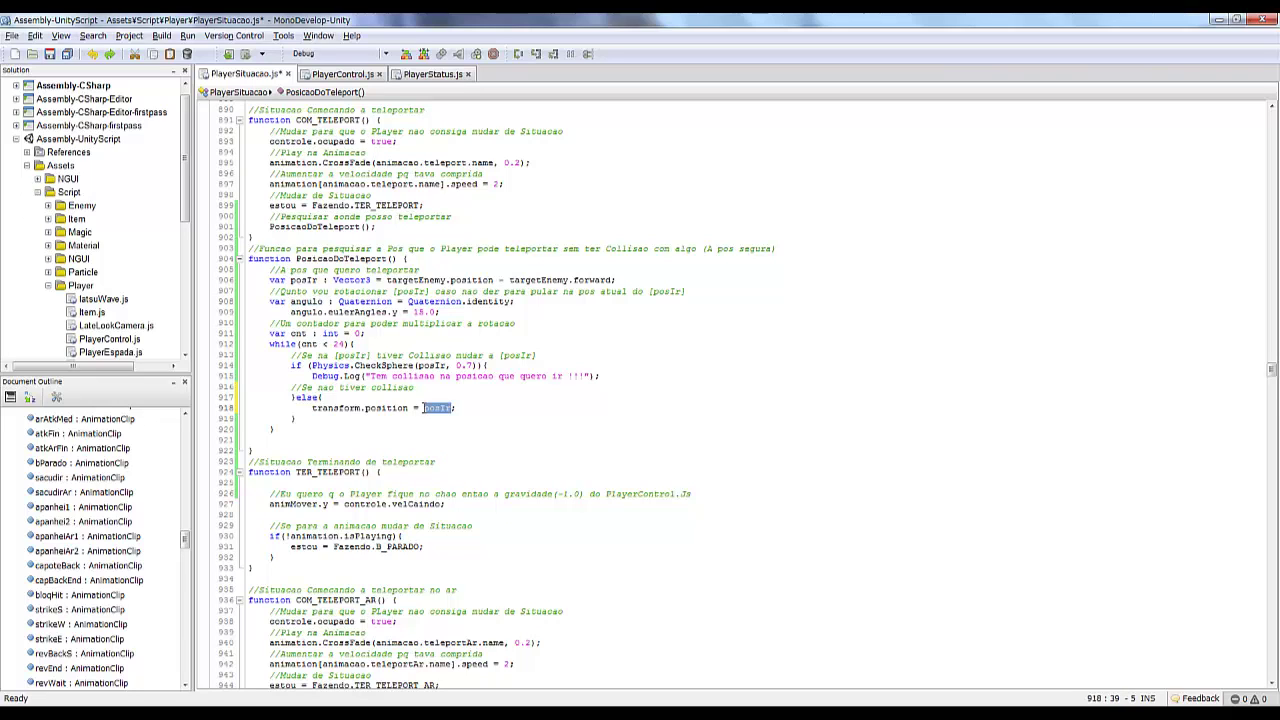
{"action": "type", "text": "angulo * "}
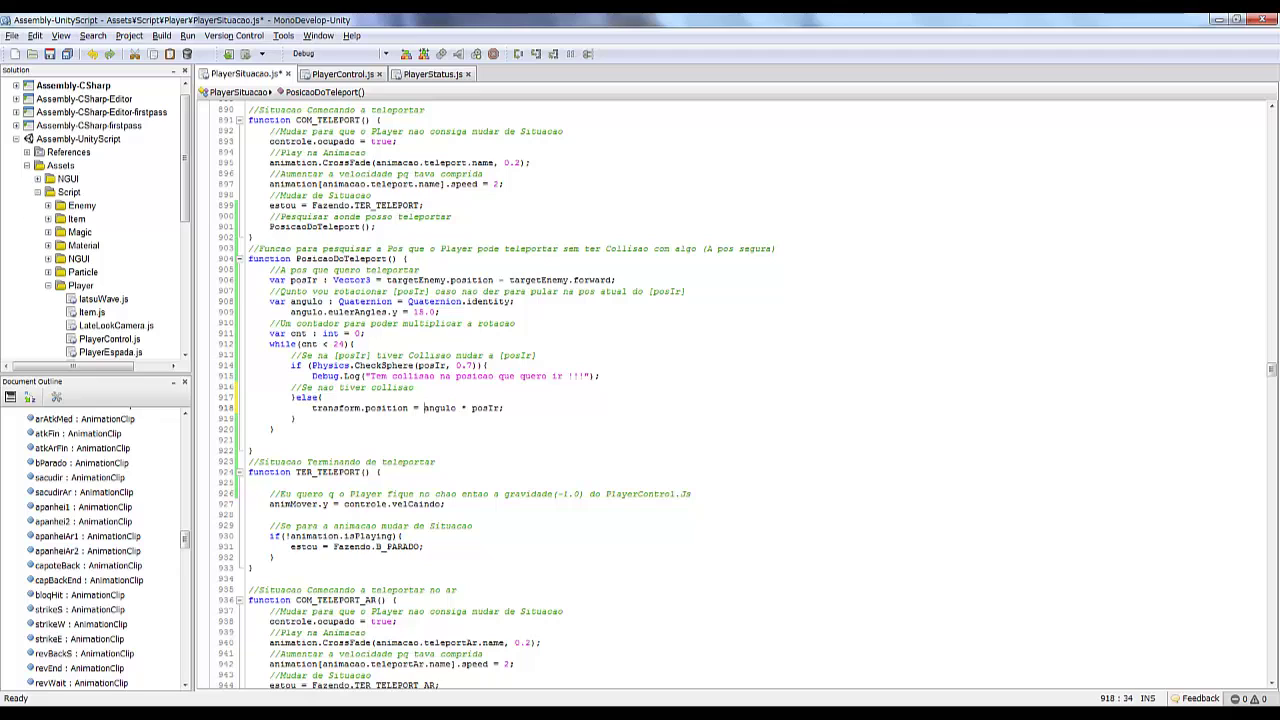
{"action": "type", "text": "()"}
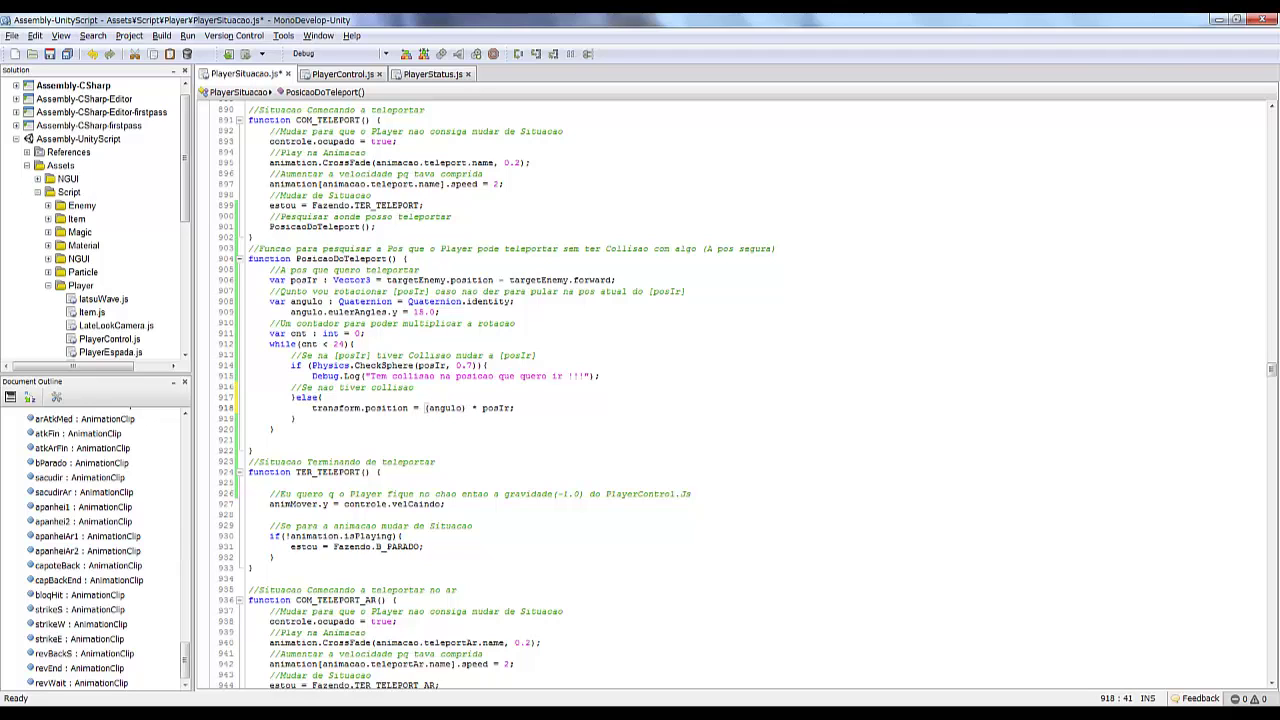
{"action": "type", "text": " * cnt)"}
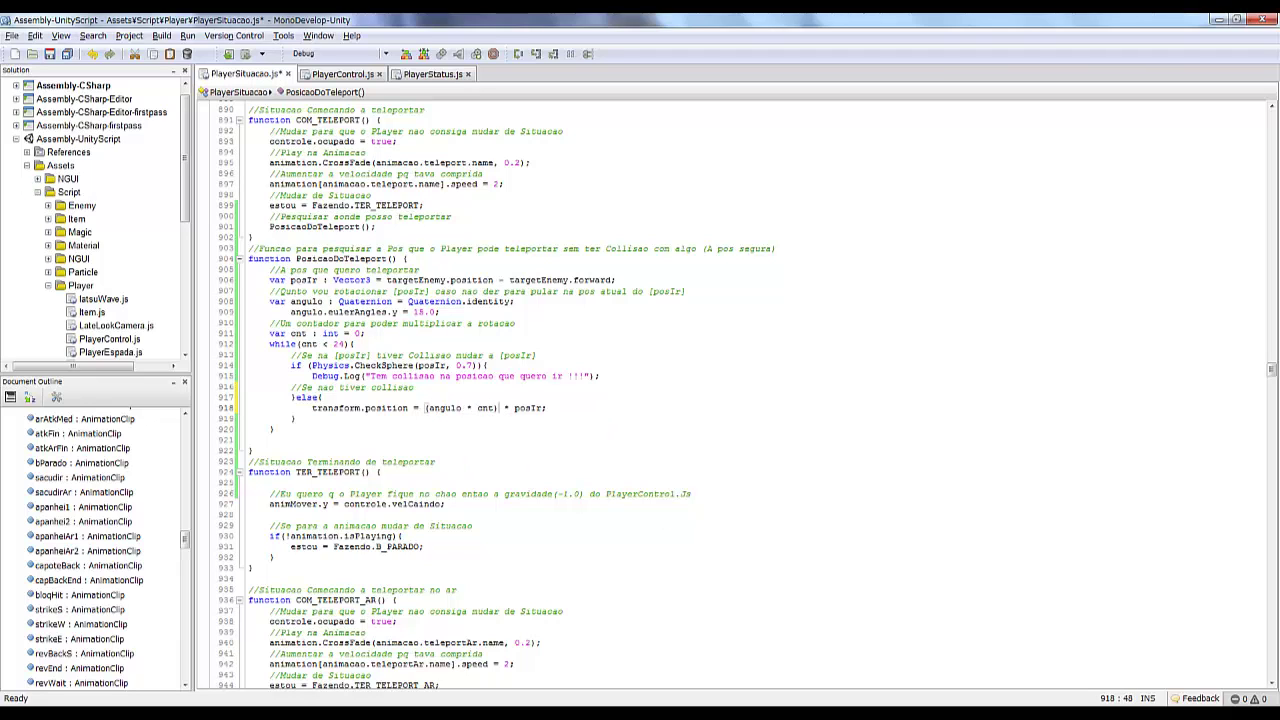
- On collision, add a commented cnt++ and begin a commented 'posIr = angulo *' line
{"action": "left_click", "coordinate": [620, 376]}
{"action": "key", "text": "Return"}
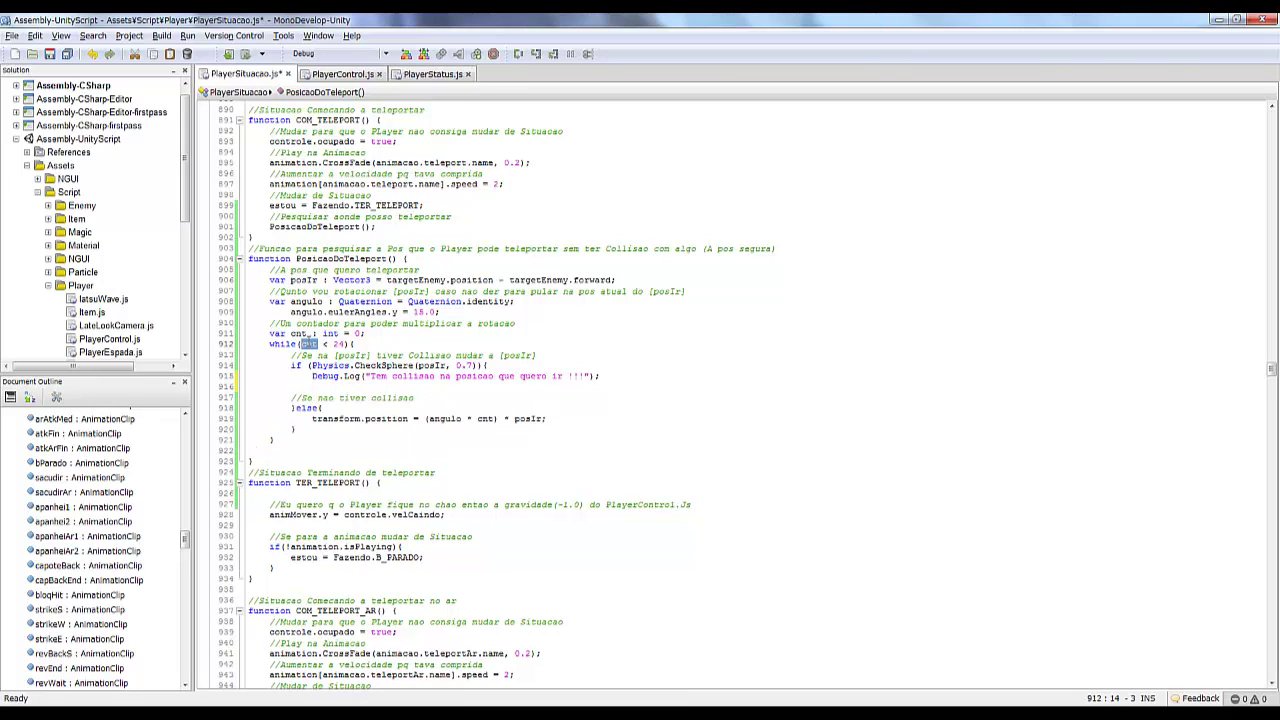
{"action": "type", "text": "cnt++;"}
{"action": "key", "text": "Up"}
{"action": "key", "text": "End"}
{"action": "key", "text": "Return"}
{"action": "type", "text": "//So"}
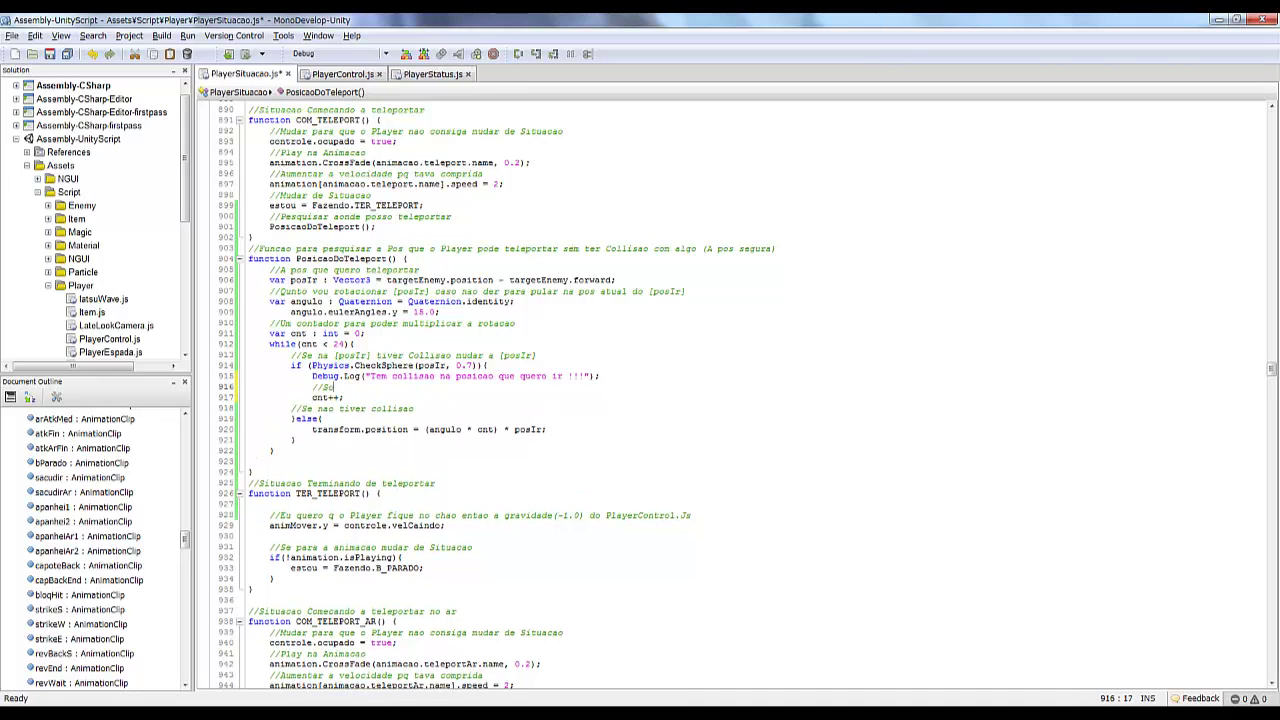
{"action": "type", "text": "mar para multiplicar"}
{"action": "key", "text": "Down"}
{"action": "key", "text": "End"}
{"action": "key", "text": "Return"}
{"action": "type", "text": "//Rotacionar ["}
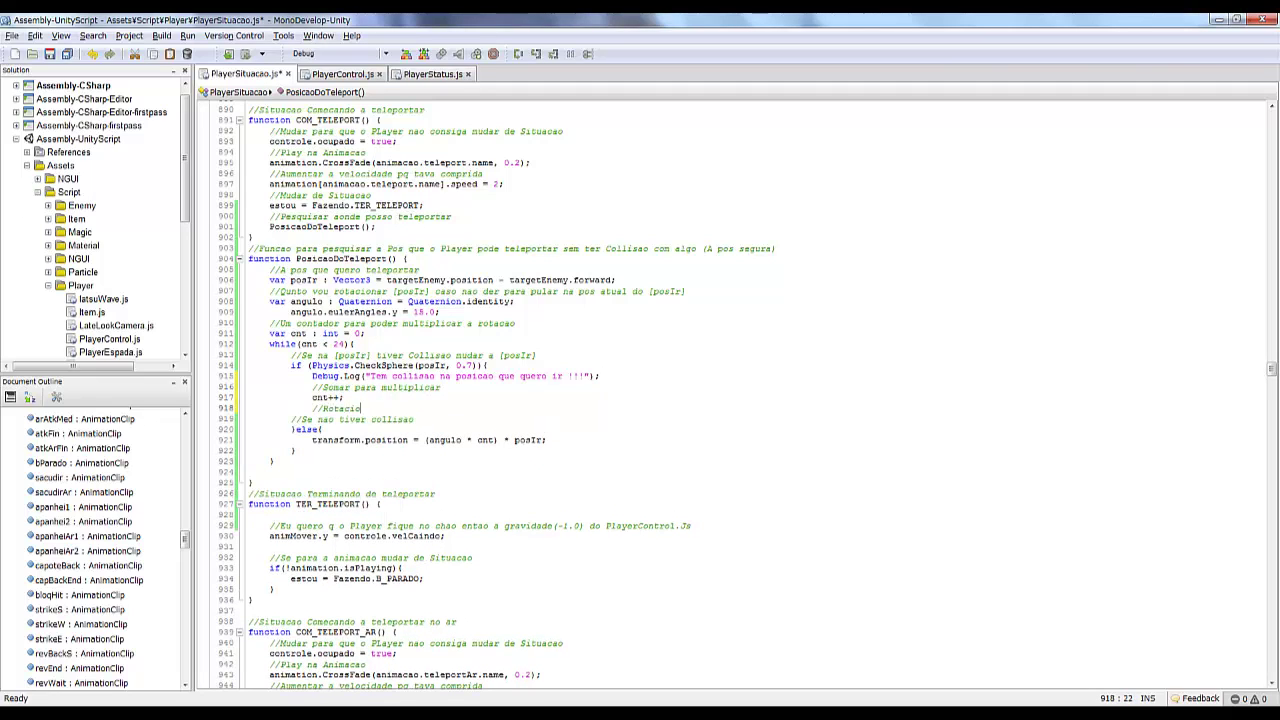
{"action": "type", "text": "posIr]"}
{"action": "key", "text": "Return"}
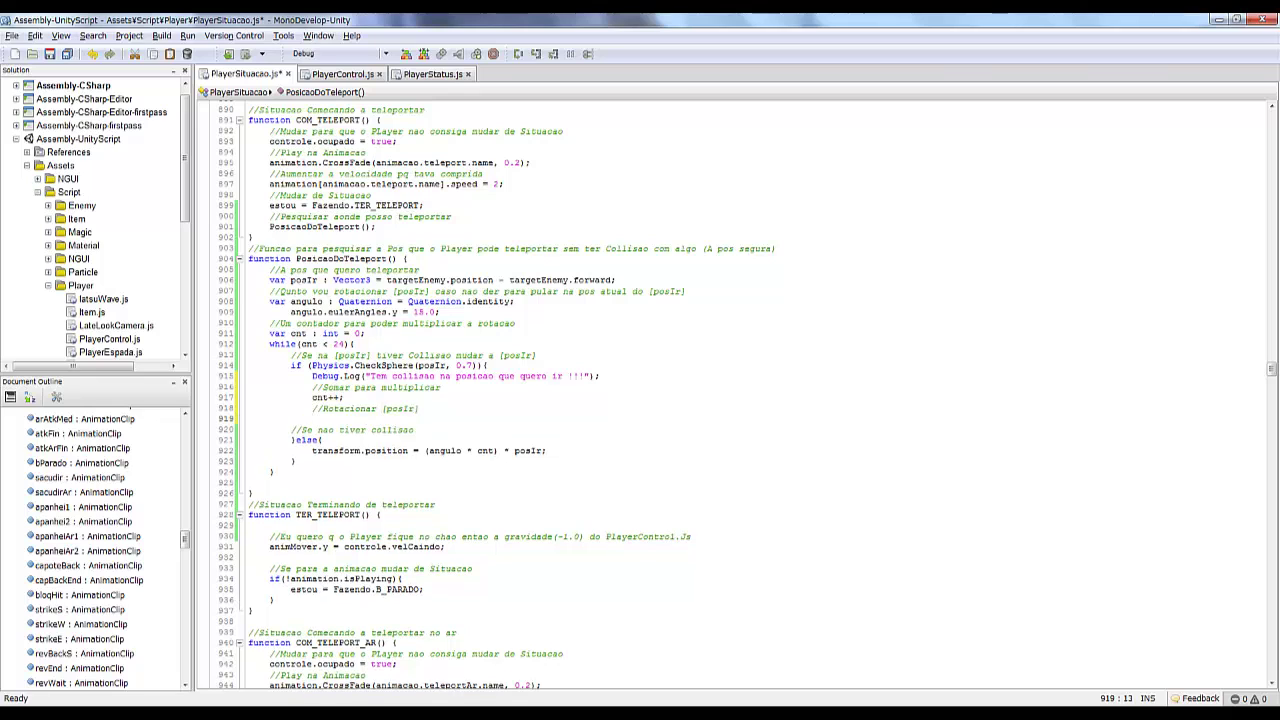
{"action": "type", "text": "posIr "}
{"action": "type", "text": "*="}
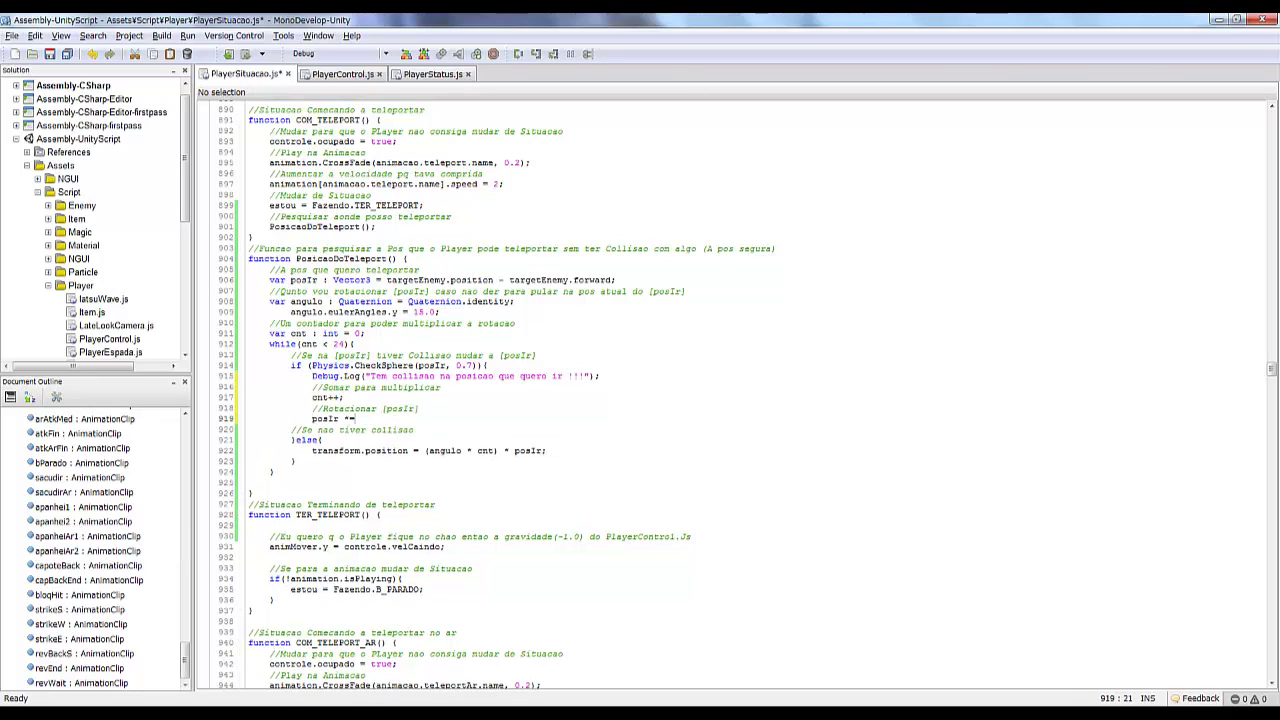
{"action": "type", "text": " angulo *"}
- Complete the line as posIr = (angulo * cnt) * posIr using the else branch's expression
{"action": "double_click", "coordinate": [303, 280]}
{"action": "left_click_drag", "start_coordinate": [424, 451], "coordinate": [548, 451]}
{"action": "key", "text": "ctrl+c"}
{"action": "left_click_drag", "start_coordinate": [354, 419], "coordinate": [398, 419]}
{"action": "key", "text": "ctrl+v"}
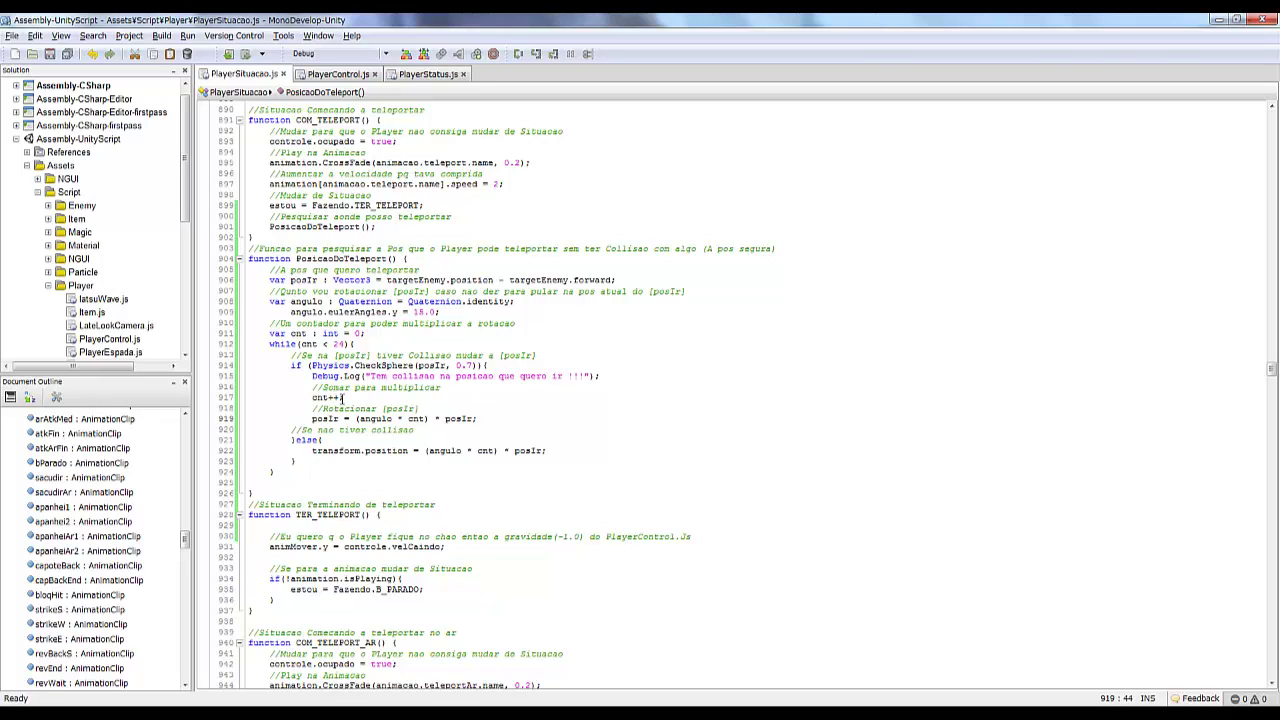
- Change the rotation step to 30.0 and the loop limit to 12, then save
{"action": "double_click", "coordinate": [417, 312]}
{"action": "type", "text": "30"}
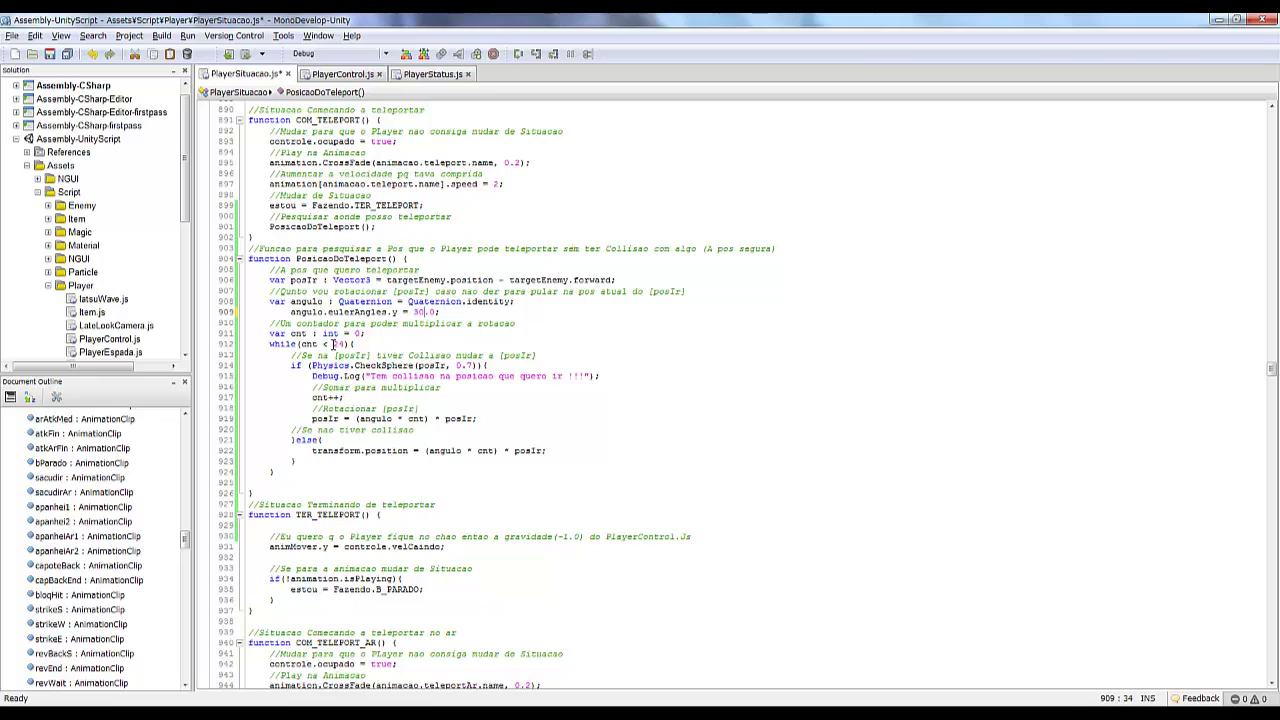
{"action": "double_click", "coordinate": [336, 344]}
{"action": "type", "text": "12"}
{"action": "key", "text": "ctrl+s"}
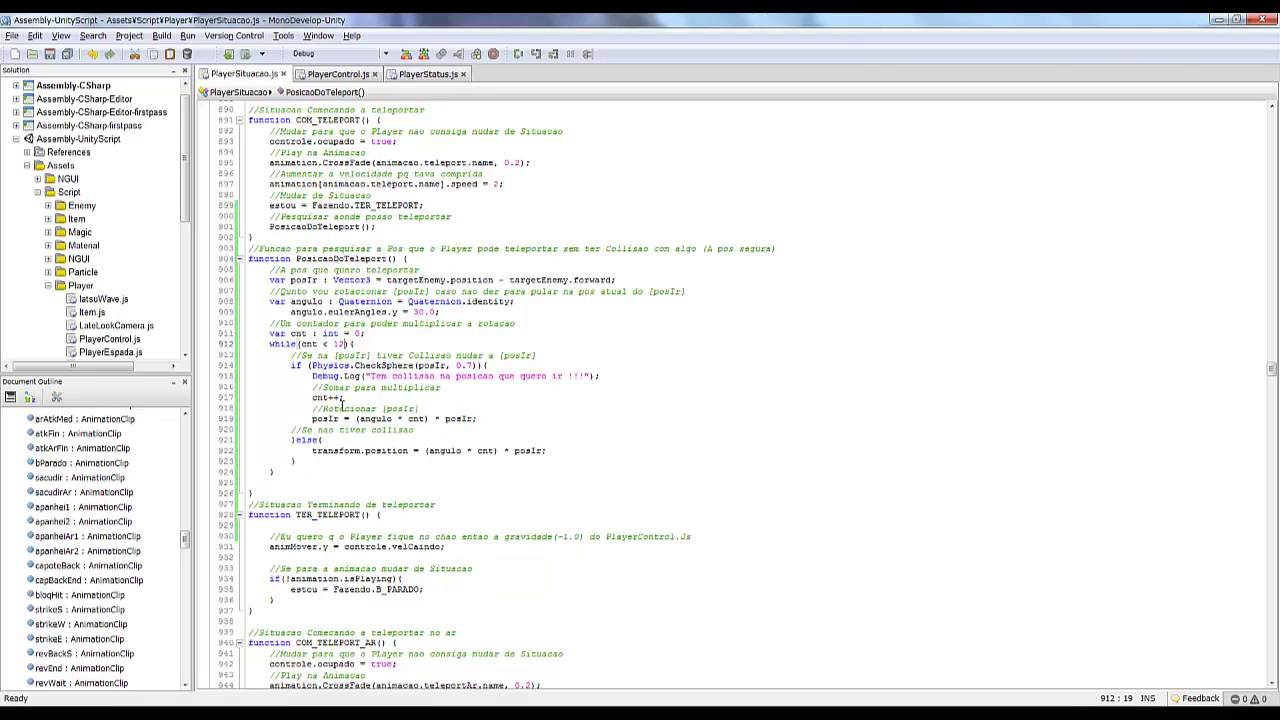
- In the else branch, add comments and cnt = 12; to exit the loop, save, and check Unity
{"action": "left_click", "coordinate": [383, 441]}
{"action": "key", "text": "Return"}
{"action": "type", "text": "//Mudar de posi"}
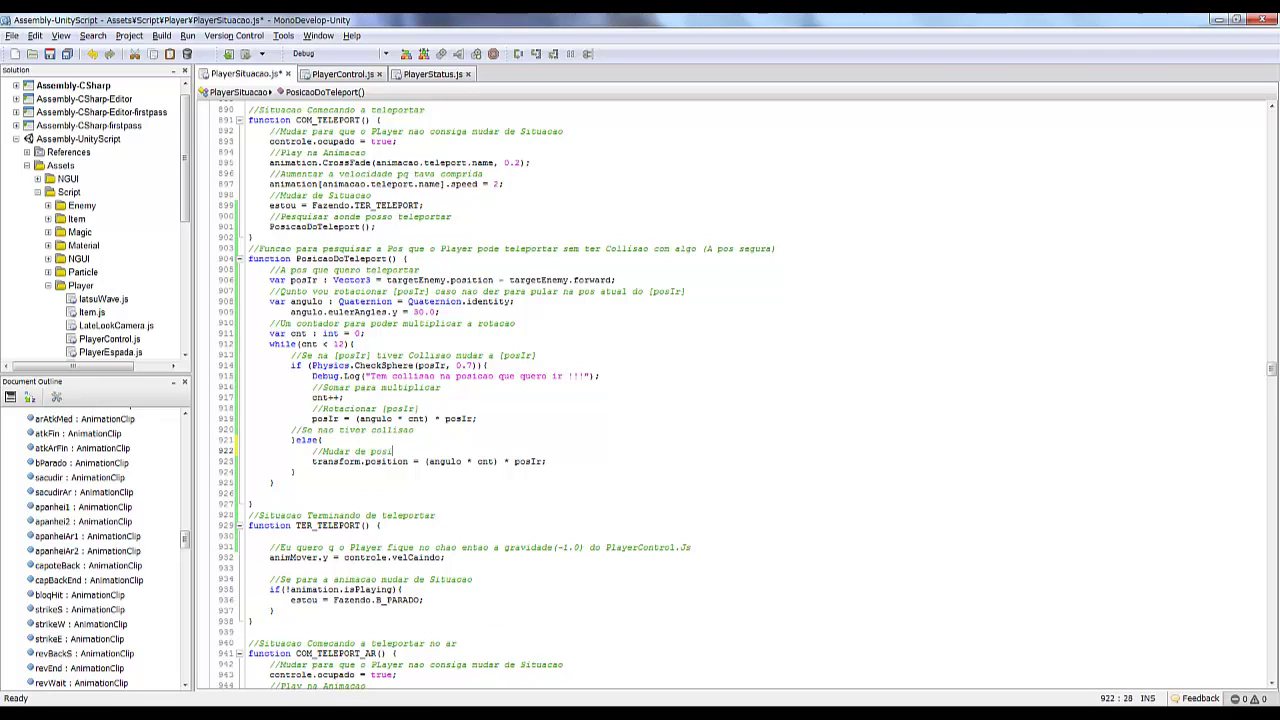
{"action": "type", "text": "cao"}
{"action": "key", "text": "Up"}
{"action": "key", "text": "Return"}
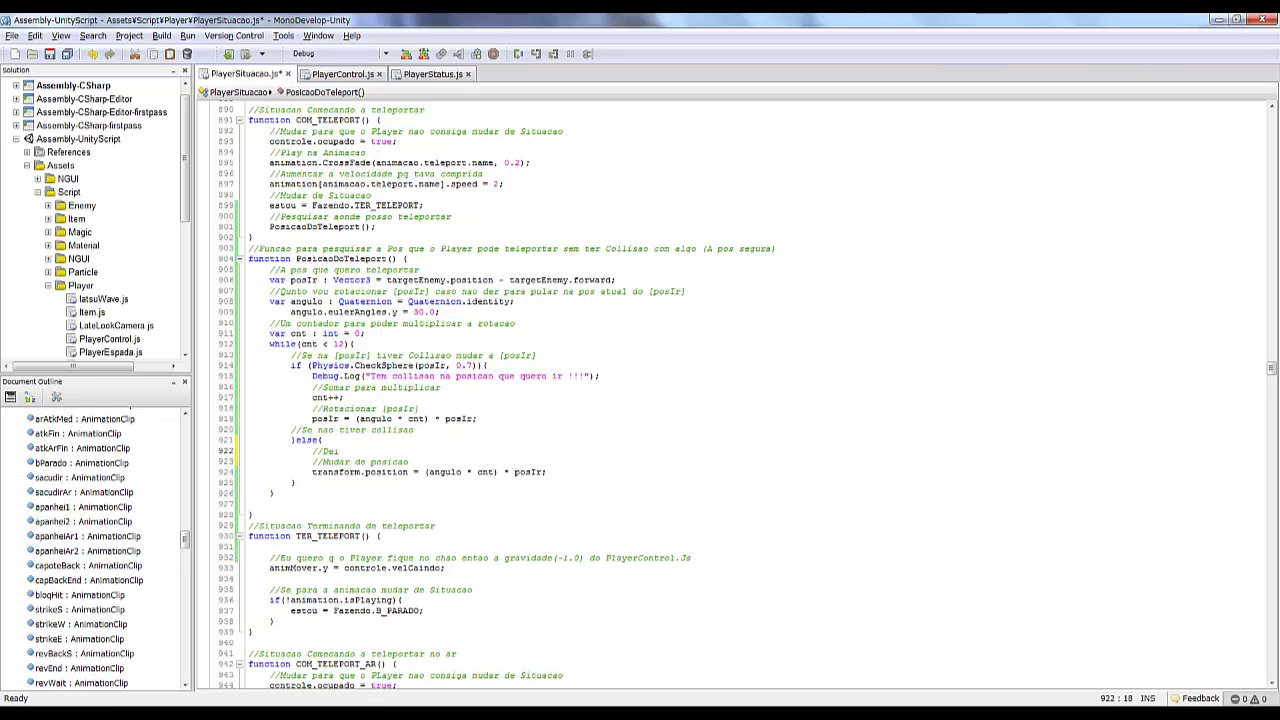
{"action": "type", "text": "xar no valor maximo para sair da"}
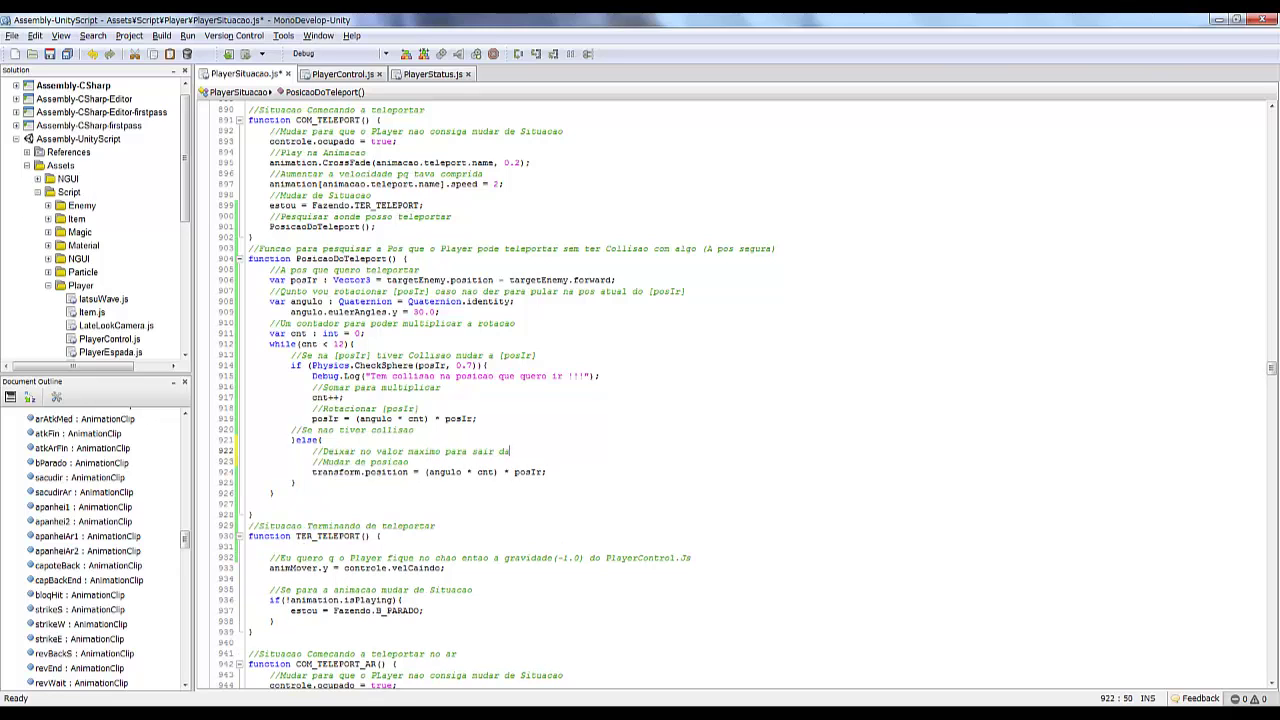
{"action": "type", "text": " rotina"}
{"action": "key", "text": "ctrl+v"}
{"action": "key", "text": "BackSpace"}
{"action": "key", "text": "BackSpace"}
{"action": "key", "text": "BackSpace"}
{"action": "type", "text": "= 12;"}
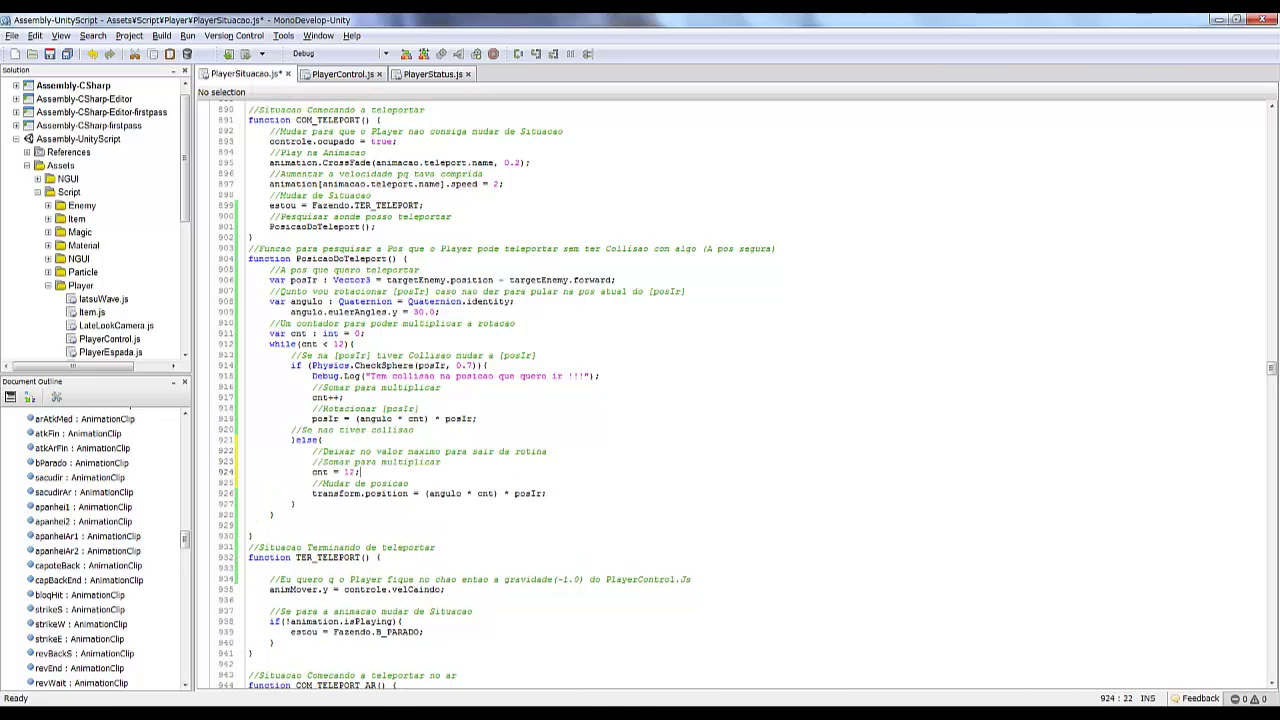
{"action": "key", "text": "ctrl+s"}
{"action": "left_click", "coordinate": [347, 655]}
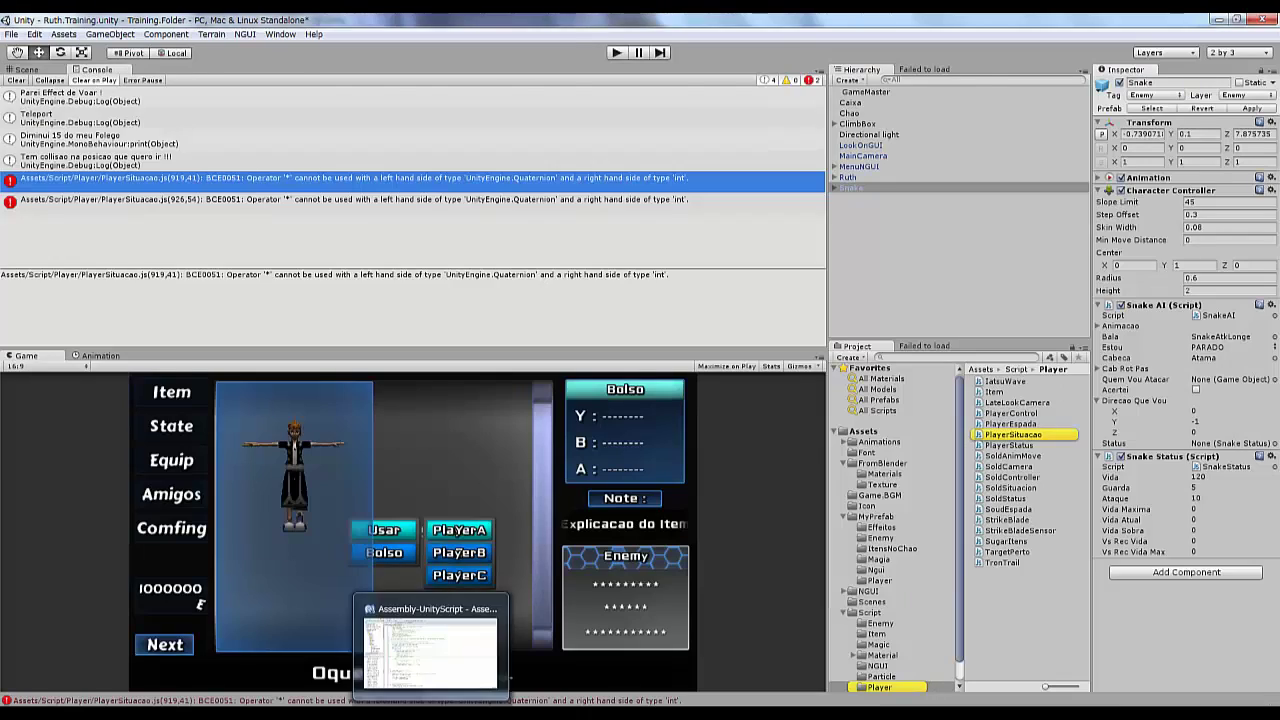
- Read the first Quaternion-times-int compile error in Unity's console
{"action": "left_click", "coordinate": [430, 650]}
{"action": "key", "text": "alt+Tab"}
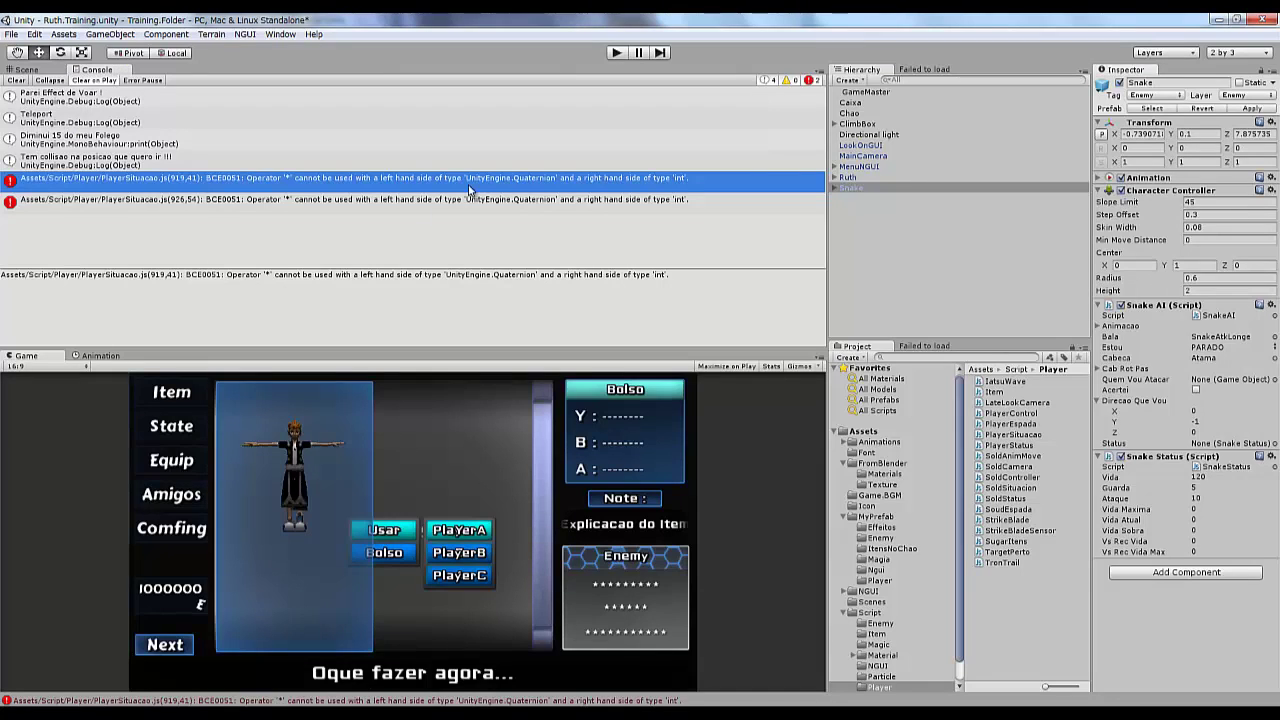
{"action": "key", "text": "alt+Tab"}
- Rewrite both teleport position lines to use ( cnt * angulo), save, and recheck Unity's errors
{"action": "left_click", "coordinate": [462, 474]}
{"action": "key", "text": "Delete"}
{"action": "key", "text": "Delete"}
{"action": "key", "text": "Delete"}
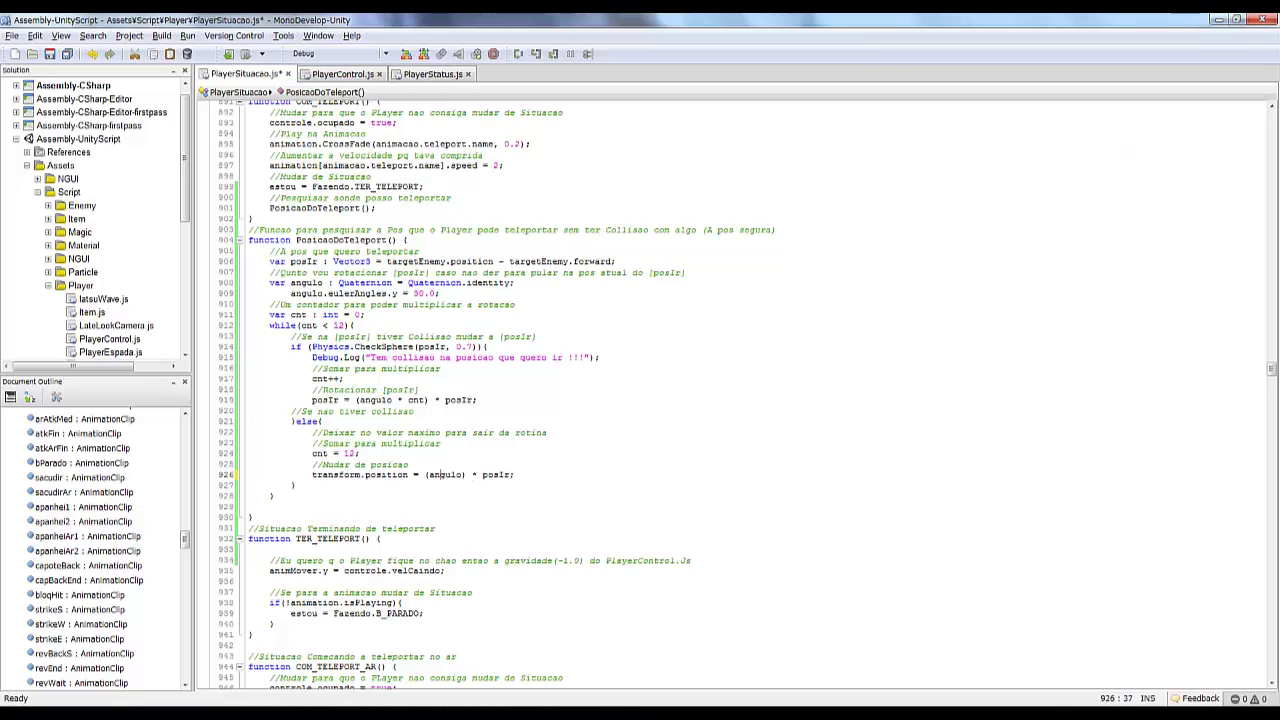
{"action": "left_click", "coordinate": [429, 474]}
{"action": "type", "text": "cnt *"}
{"action": "left_click_drag", "start_coordinate": [503, 474], "coordinate": [426, 474]}
{"action": "key", "text": "ctrl+c"}
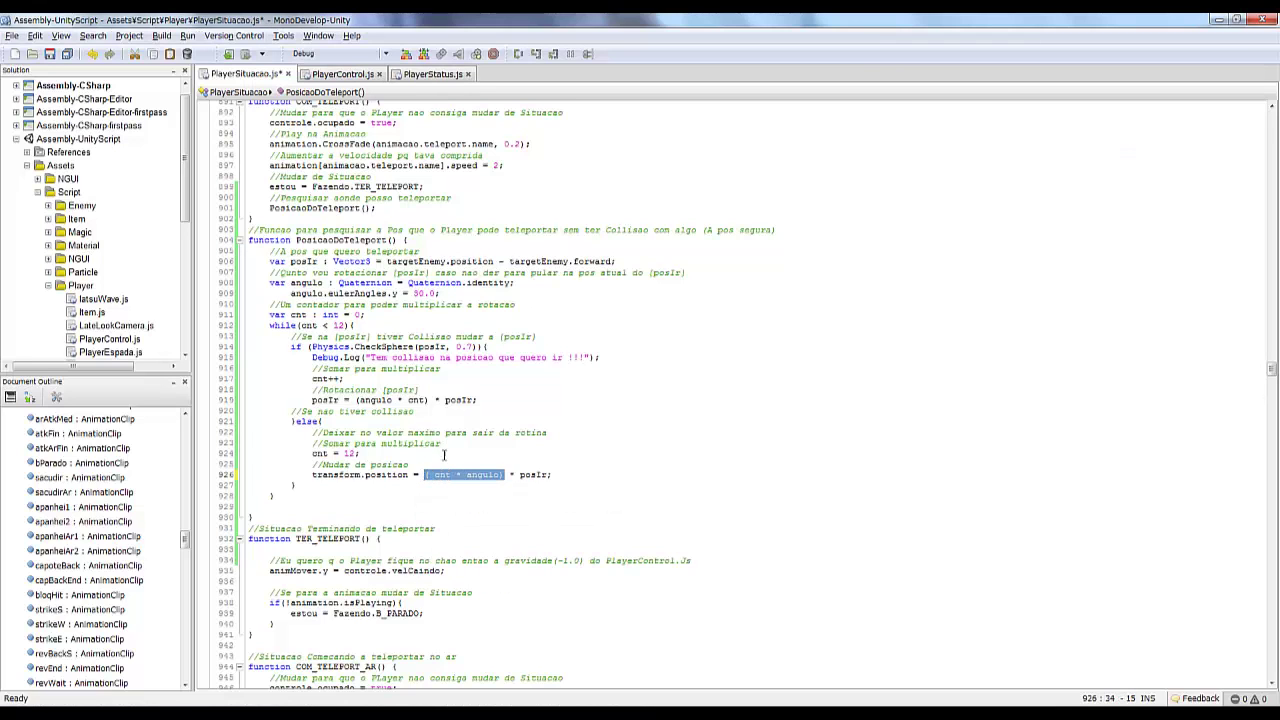
{"action": "left_click_drag", "start_coordinate": [357, 400], "coordinate": [428, 400]}
{"action": "key", "text": "ctrl+v"}
{"action": "key", "text": "ctrl+s"}
{"action": "key", "text": "alt+Tab"}
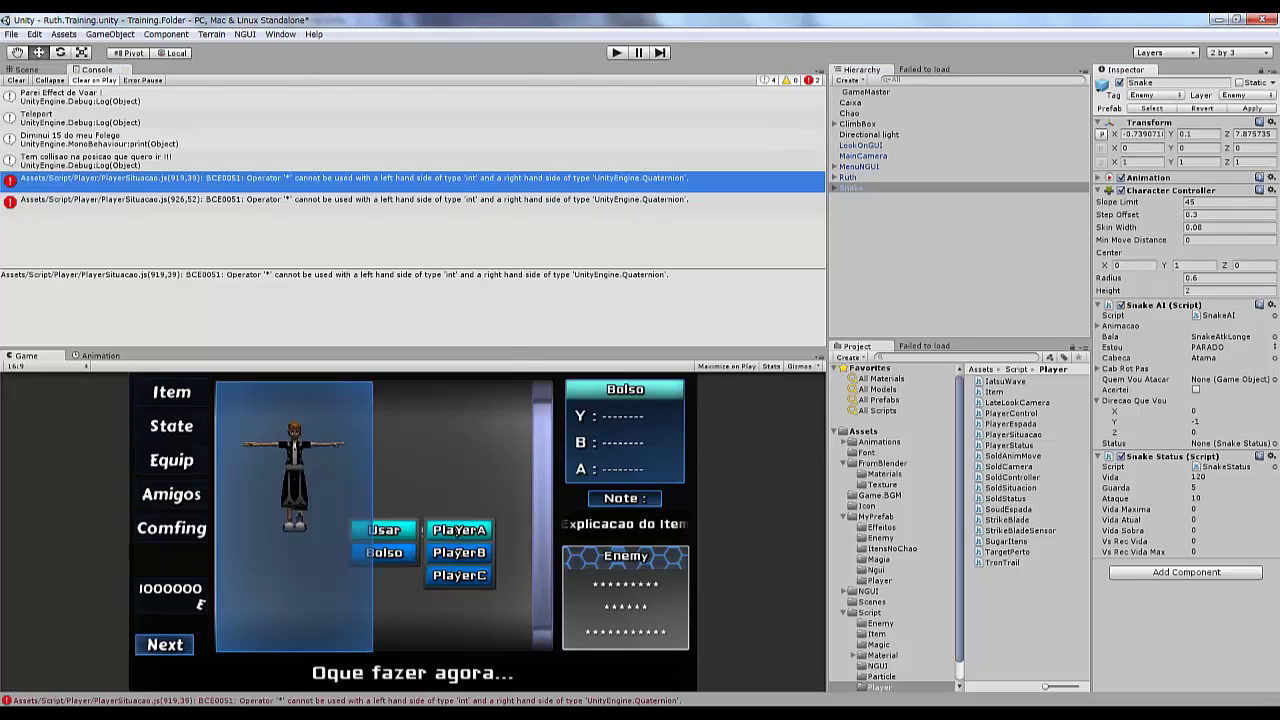
{"action": "key", "text": "alt+Tab"}
{"action": "left_click", "coordinate": [424, 390]}
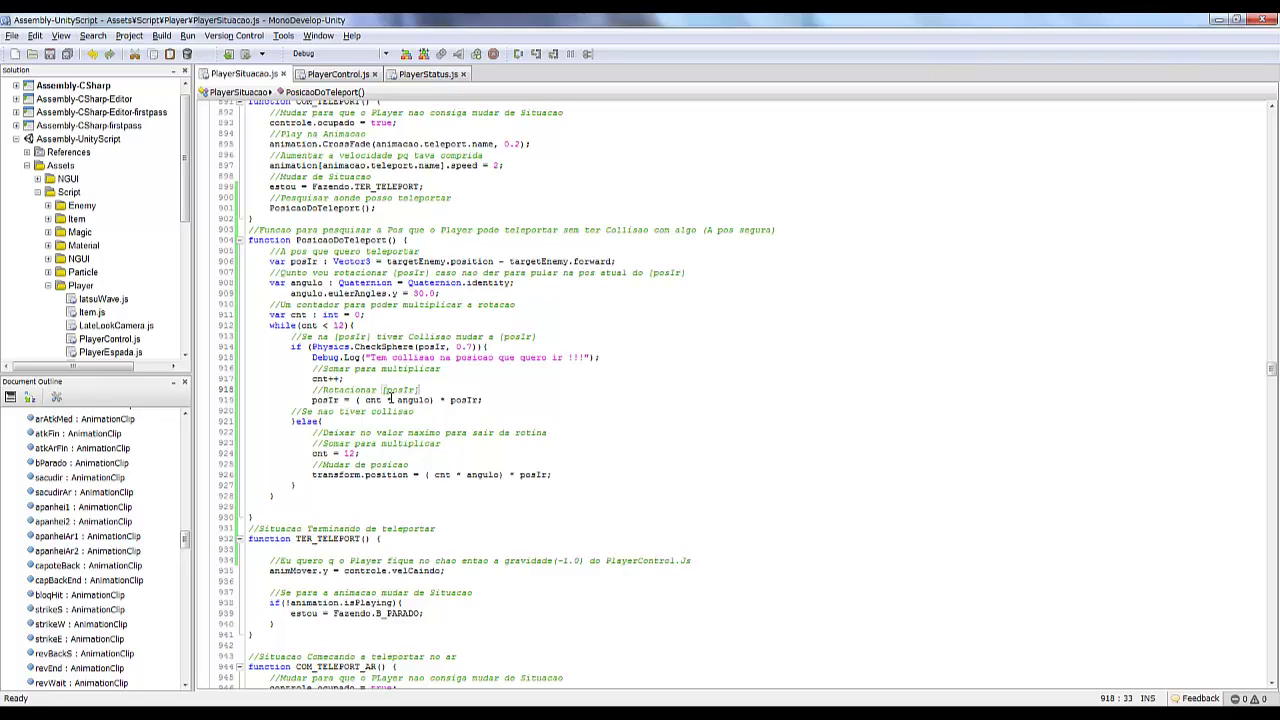
- Delete the redundant 'Somar para multiplicar' comment and its leftover blank line, then save
{"action": "left_click", "coordinate": [390, 399]}
{"action": "left_click_drag", "start_coordinate": [441, 443], "coordinate": [252, 443]}
{"action": "key", "text": "Delete"}
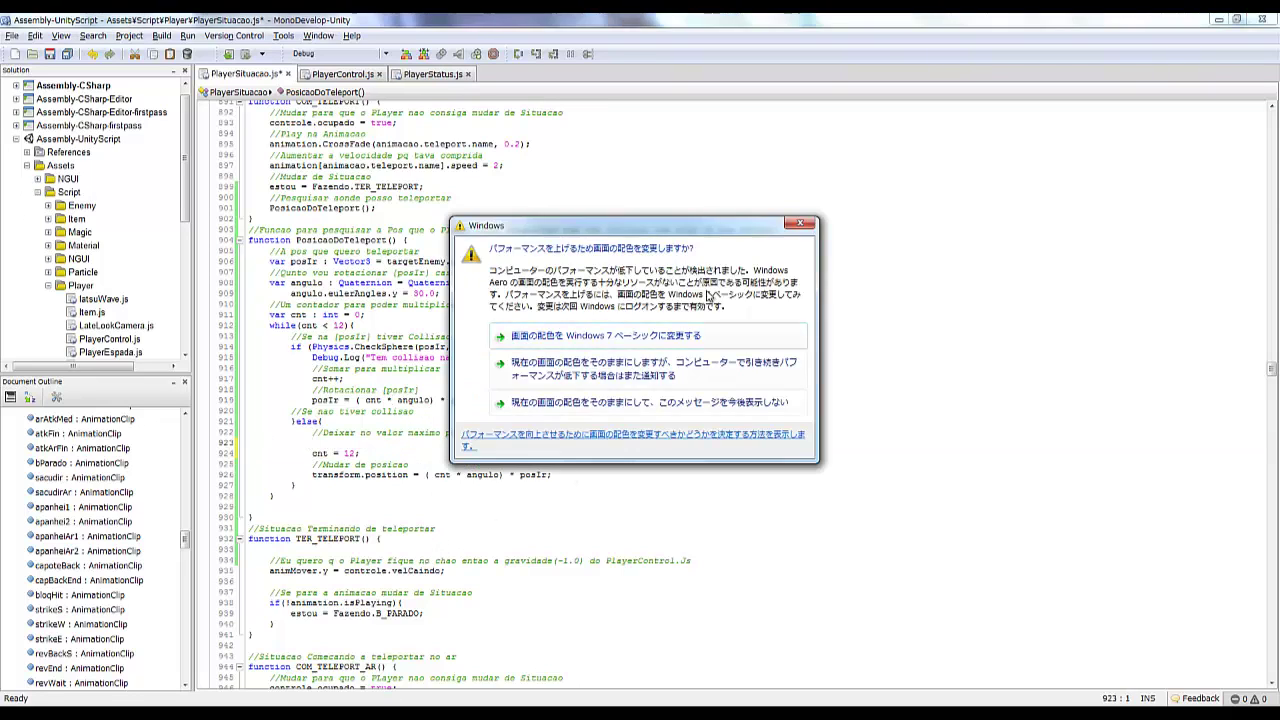
{"action": "left_click", "coordinate": [762, 401]}
{"action": "key", "text": "BackSpace"}
{"action": "key", "text": "ctrl+s"}
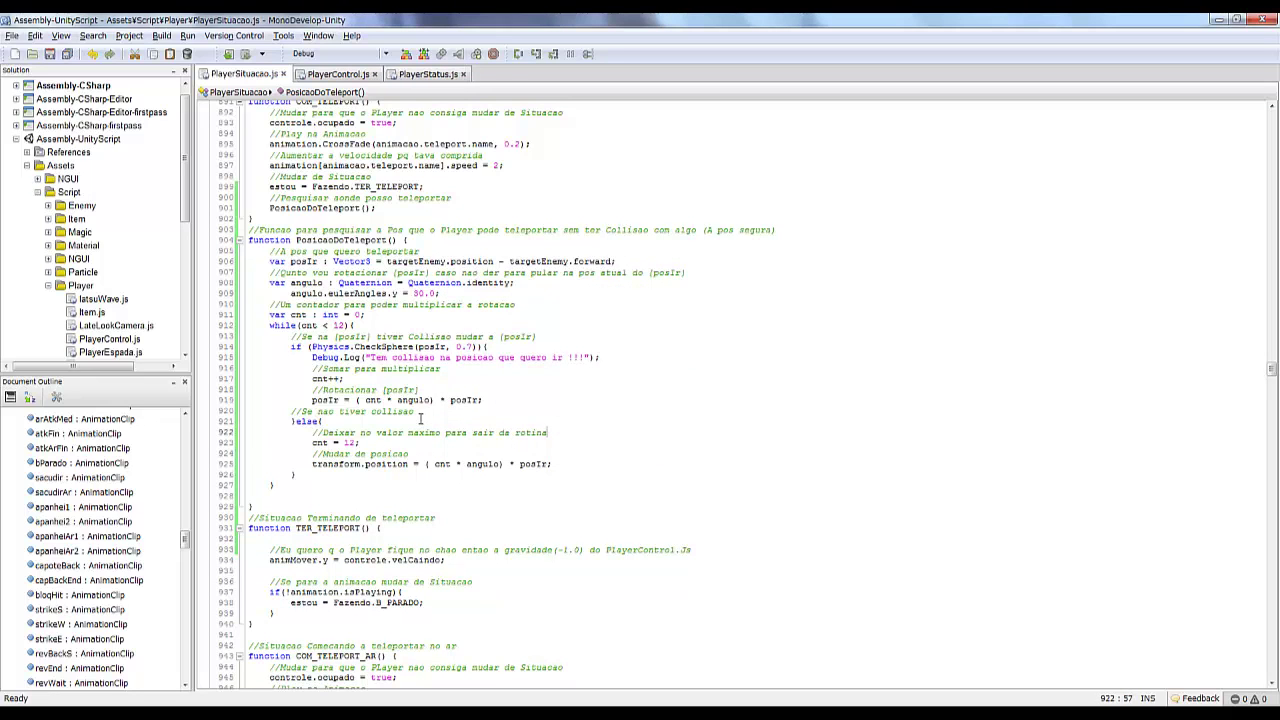
- Copy the angulo.eulerAngles.y = 30.0 line into the loop, multiplied by cnt, and drop cnt from posIr
{"action": "left_click_drag", "start_coordinate": [440, 293], "coordinate": [290, 293]}
{"action": "key", "text": "ctrl+c"}
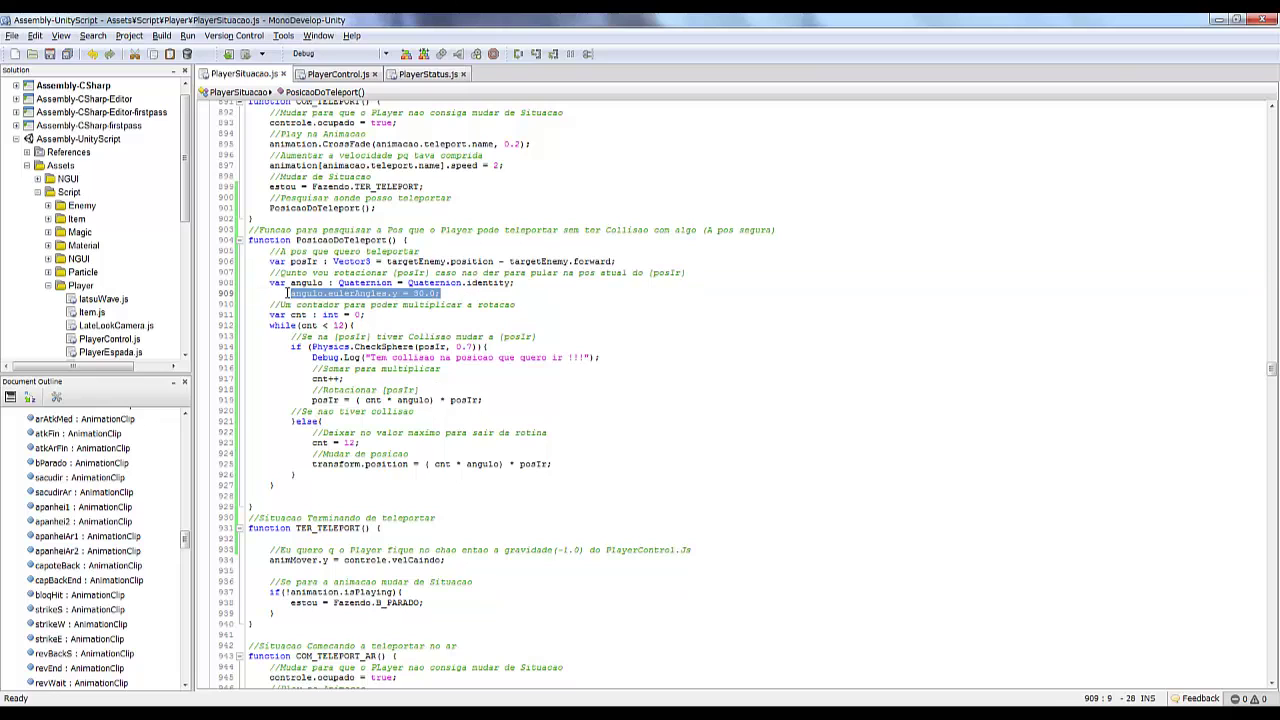
{"action": "left_click", "coordinate": [420, 389]}
{"action": "key", "text": "Return"}
{"action": "key", "text": "ctrl+v"}
{"action": "left_click", "coordinate": [434, 410]}
{"action": "key", "text": "BackSpace"}
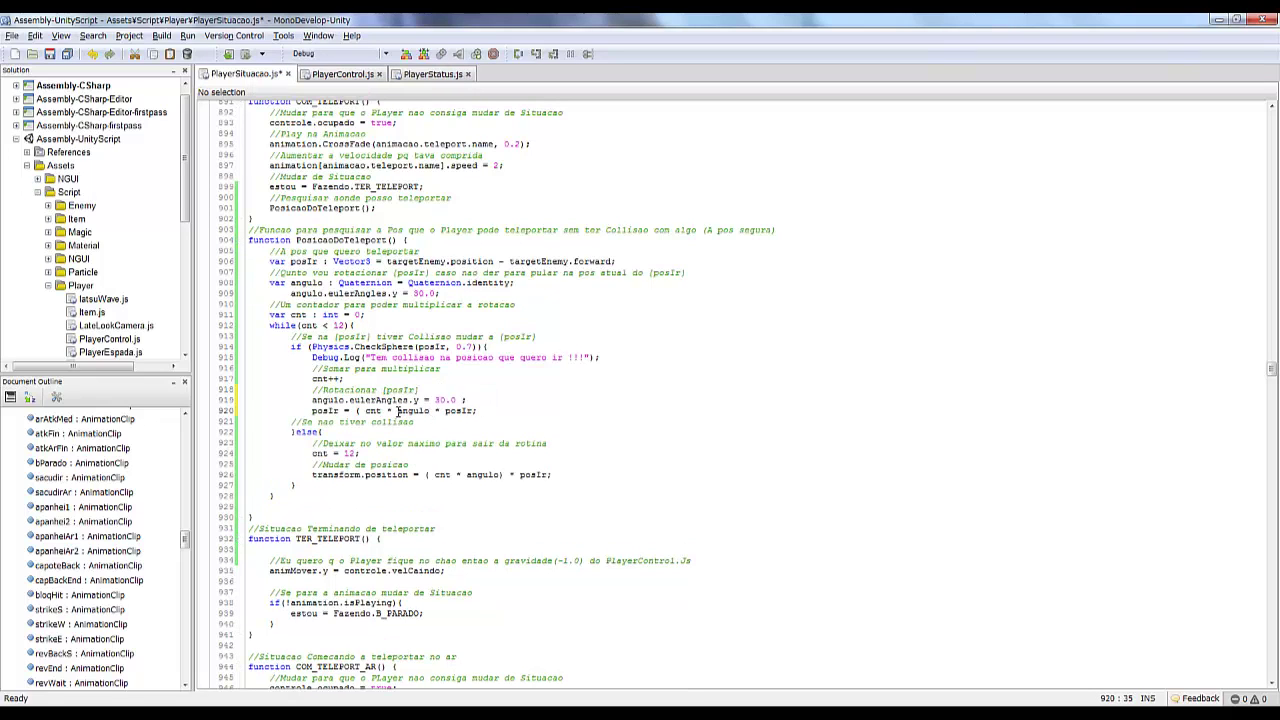
{"action": "left_click_drag", "start_coordinate": [398, 410], "coordinate": [357, 410]}
{"action": "key", "text": "Delete"}
{"action": "left_click", "coordinate": [460, 399]}
{"action": "type", "text": "* cnt"}
- Reduce the else-branch line to transform.position = posIr;, save, and switch to Unity
{"action": "left_click_drag", "start_coordinate": [498, 399], "coordinate": [312, 399]}
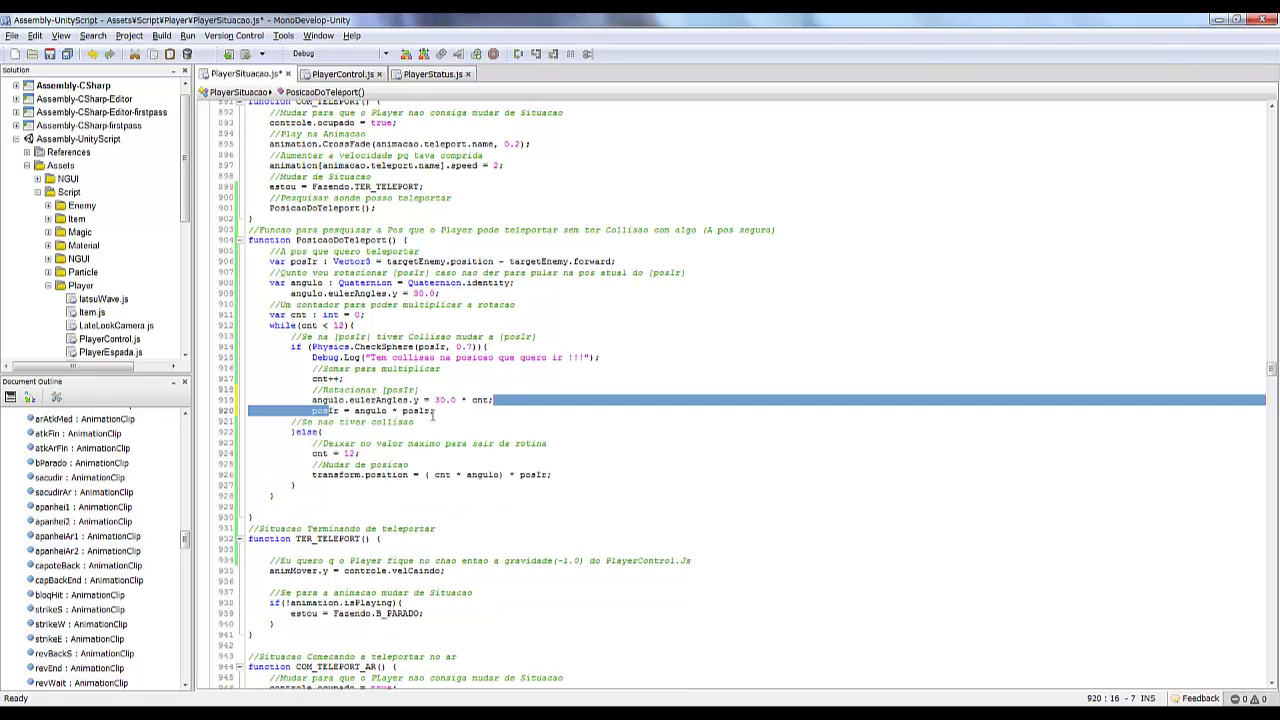
{"action": "left_click_drag", "start_coordinate": [552, 474], "coordinate": [413, 474]}
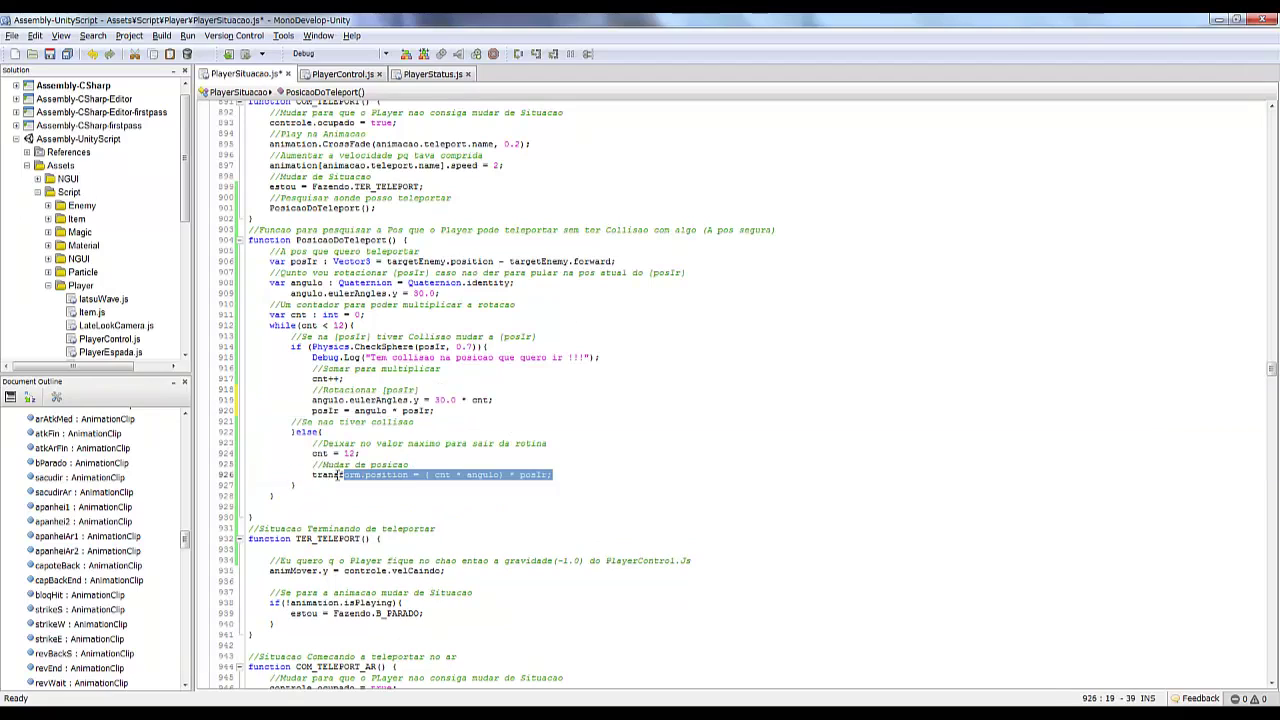
{"action": "left_click", "coordinate": [430, 465]}
{"action": "key", "text": "Return"}
{"action": "key", "text": "ctrl+v"}
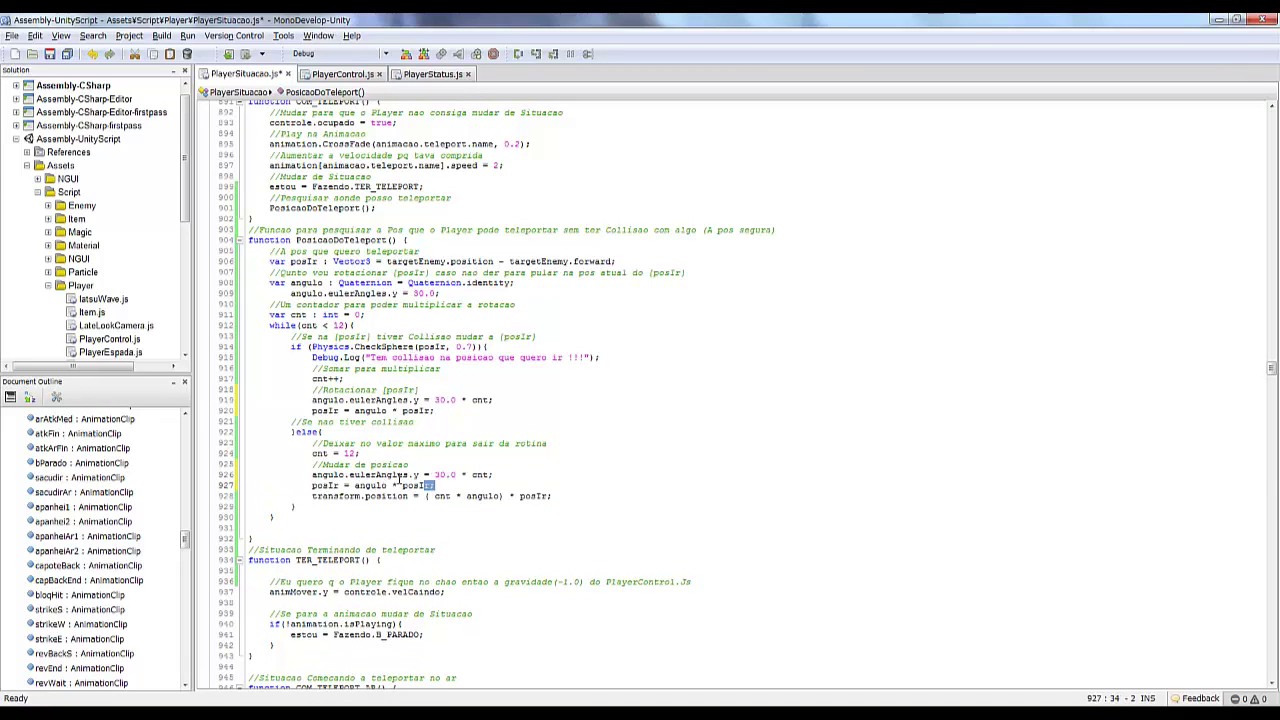
{"action": "key", "text": "Delete"}
{"action": "mouse_move", "coordinate": [436, 486]}
{"action": "left_mouse_down"}
{"action": "mouse_move", "coordinate": [250, 474]}
{"action": "mouse_move", "coordinate": [521, 474]}
{"action": "left_mouse_up"}
{"action": "key", "text": "Delete"}
{"action": "key", "text": "ctrl+s"}
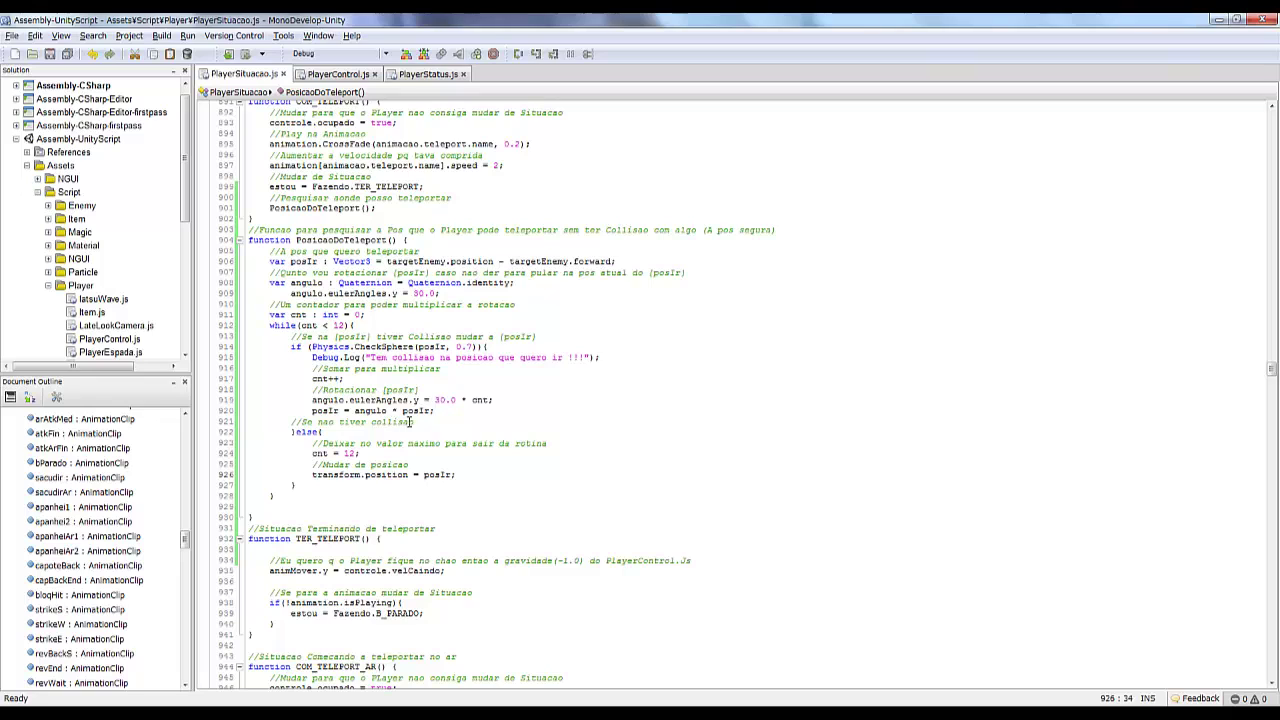
{"action": "key", "text": "alt+Tab"}
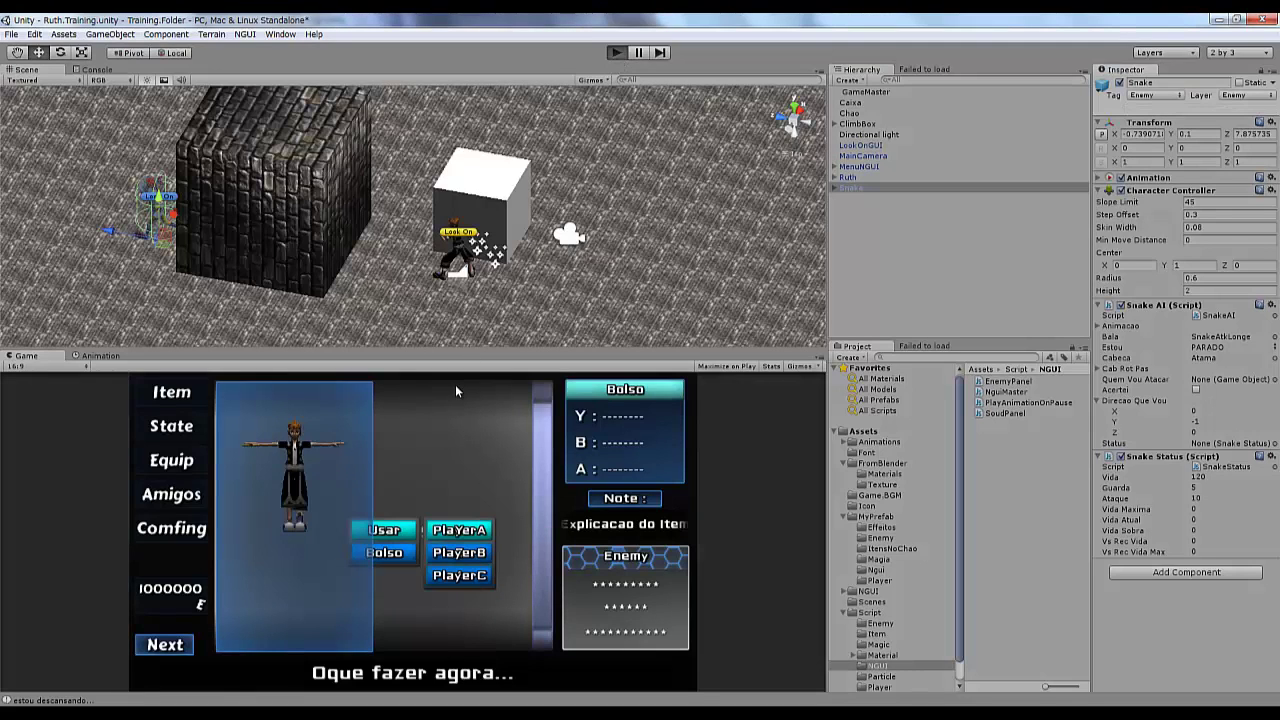
- Play and pause the game, collapse the Console to see the collision warning ×12 with its stack trace, then stop
{"action": "left_click", "coordinate": [455, 391]}
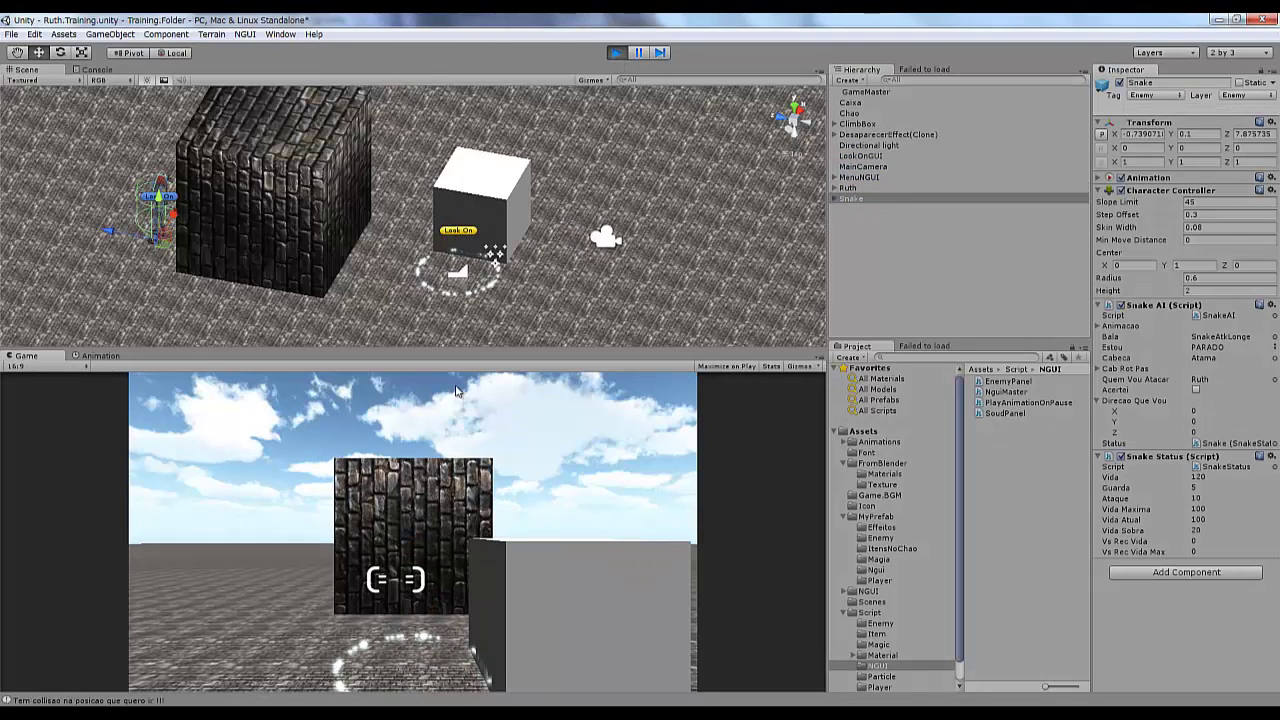
{"action": "left_click", "coordinate": [640, 53]}
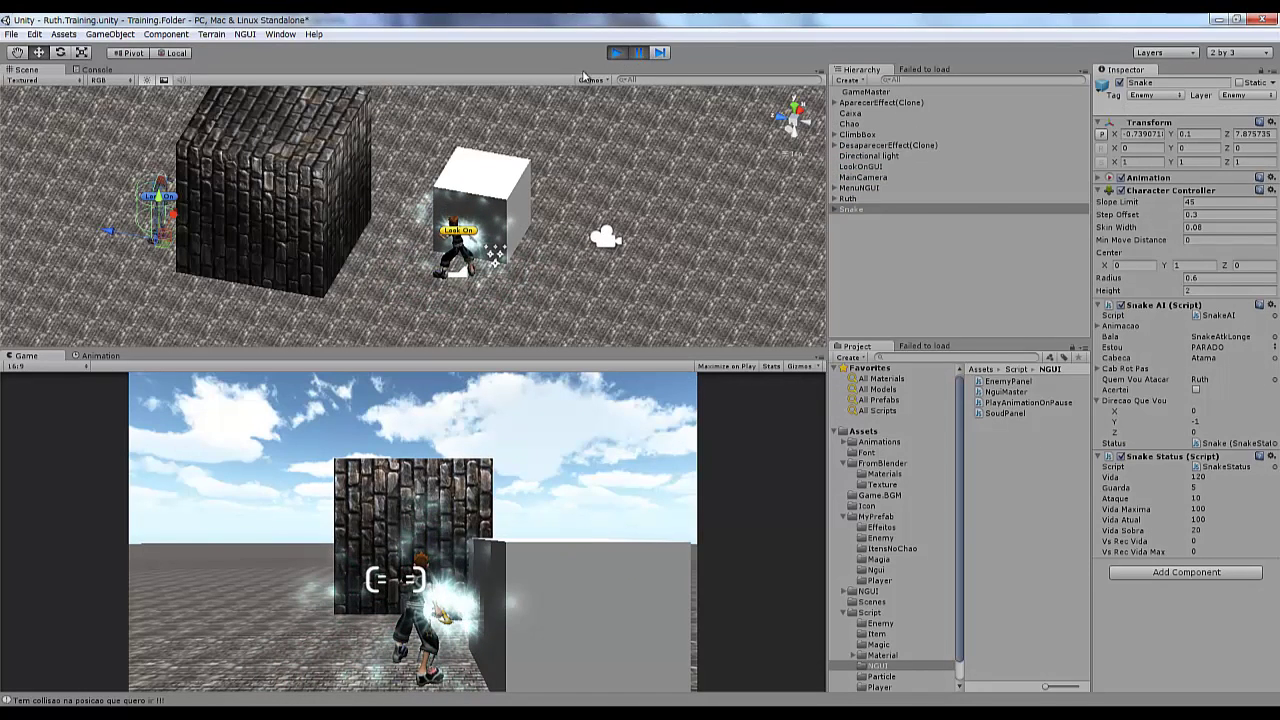
{"action": "left_click", "coordinate": [92, 69]}
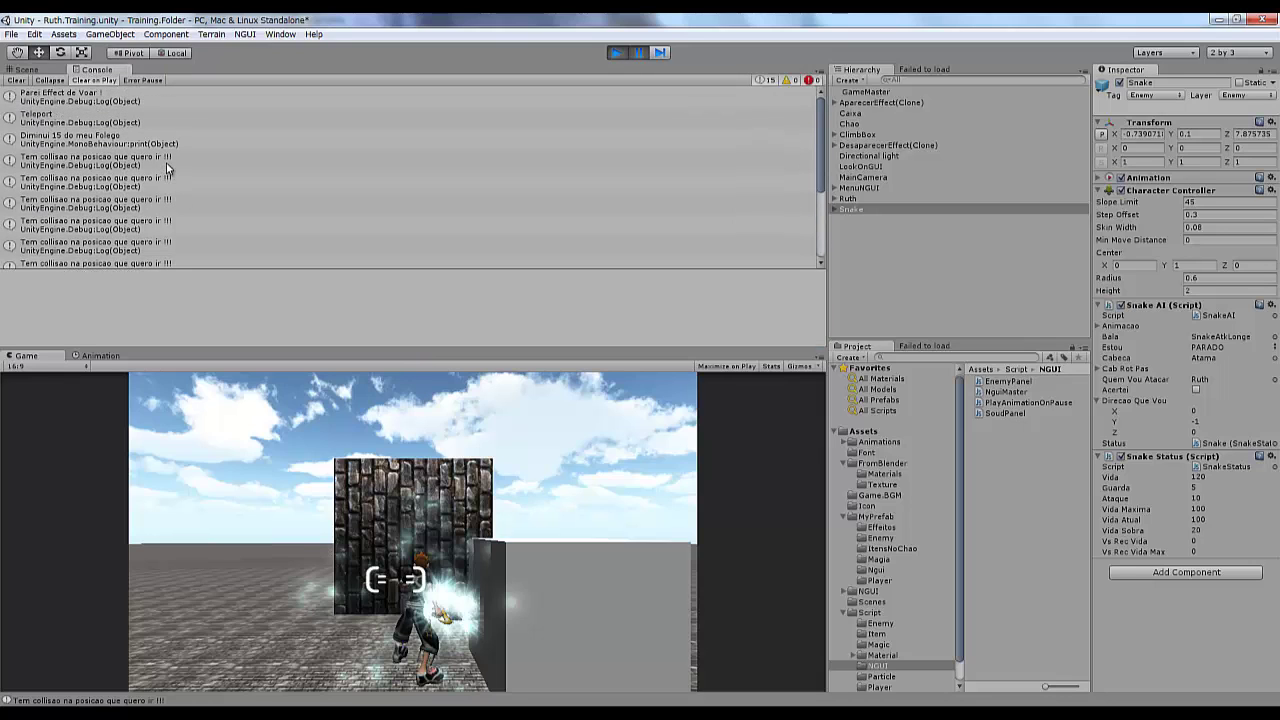
{"action": "scroll", "coordinate": [164, 243], "scroll_direction": "down", "scroll_amount": 2}
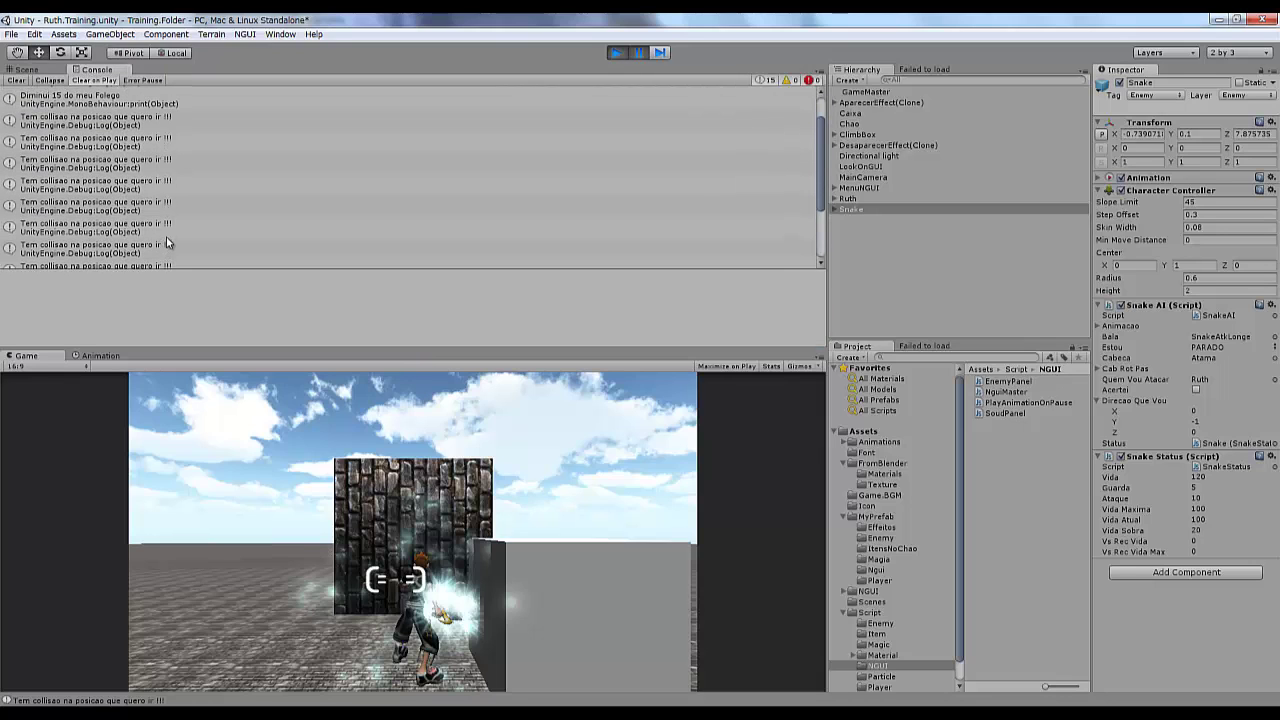
{"action": "scroll", "coordinate": [164, 243], "scroll_direction": "down", "scroll_amount": 3}
{"action": "scroll", "coordinate": [220, 126], "scroll_direction": "up", "scroll_amount": 2}
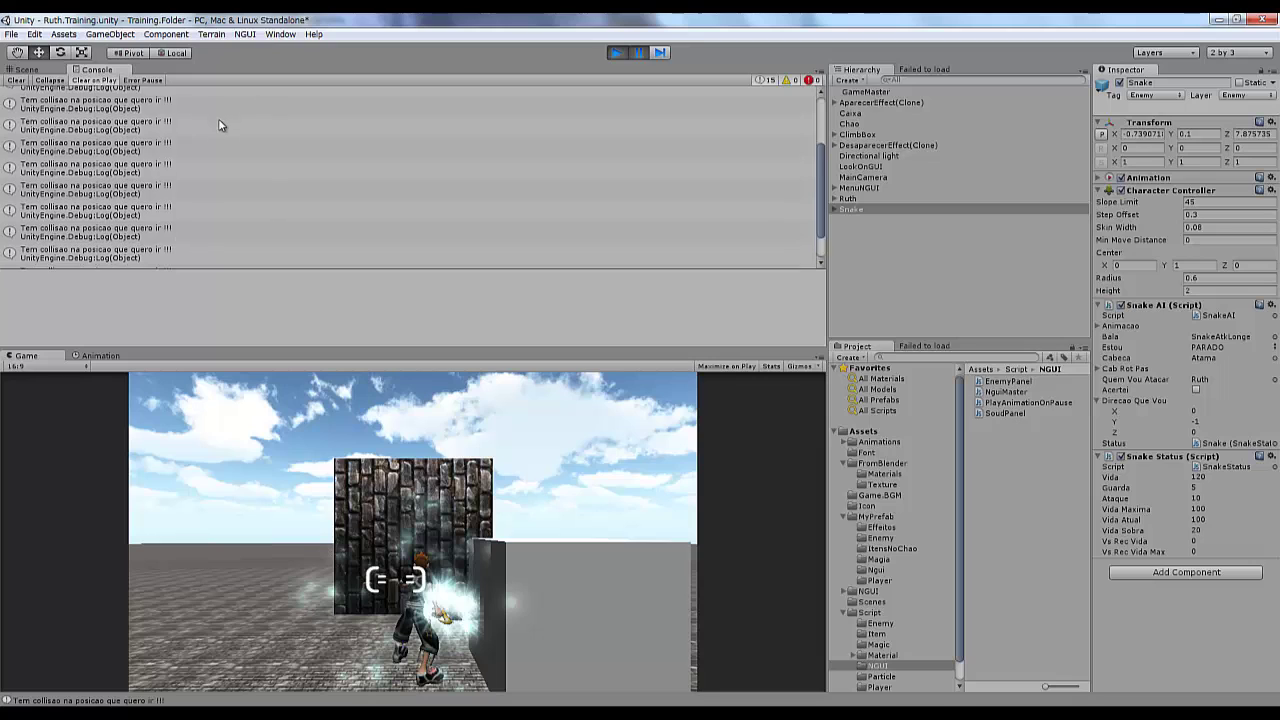
{"action": "scroll", "coordinate": [223, 128], "scroll_direction": "up", "scroll_amount": 3}
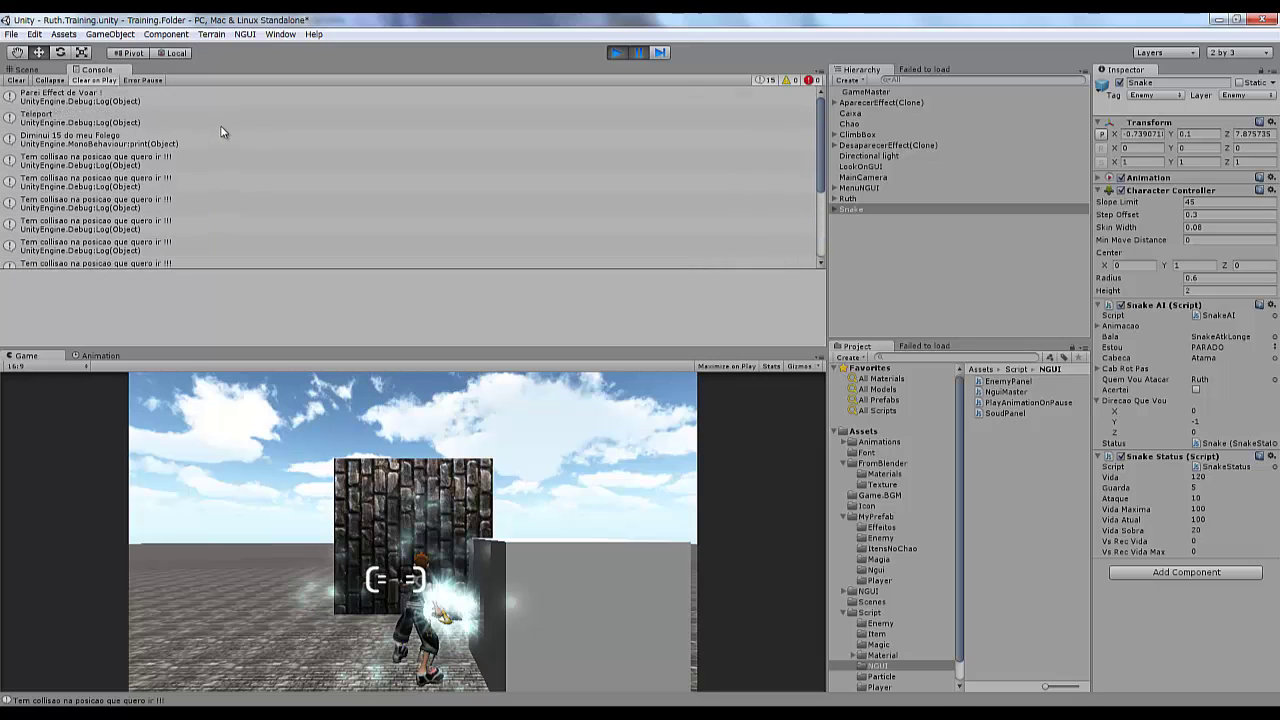
{"action": "left_click", "coordinate": [49, 80]}
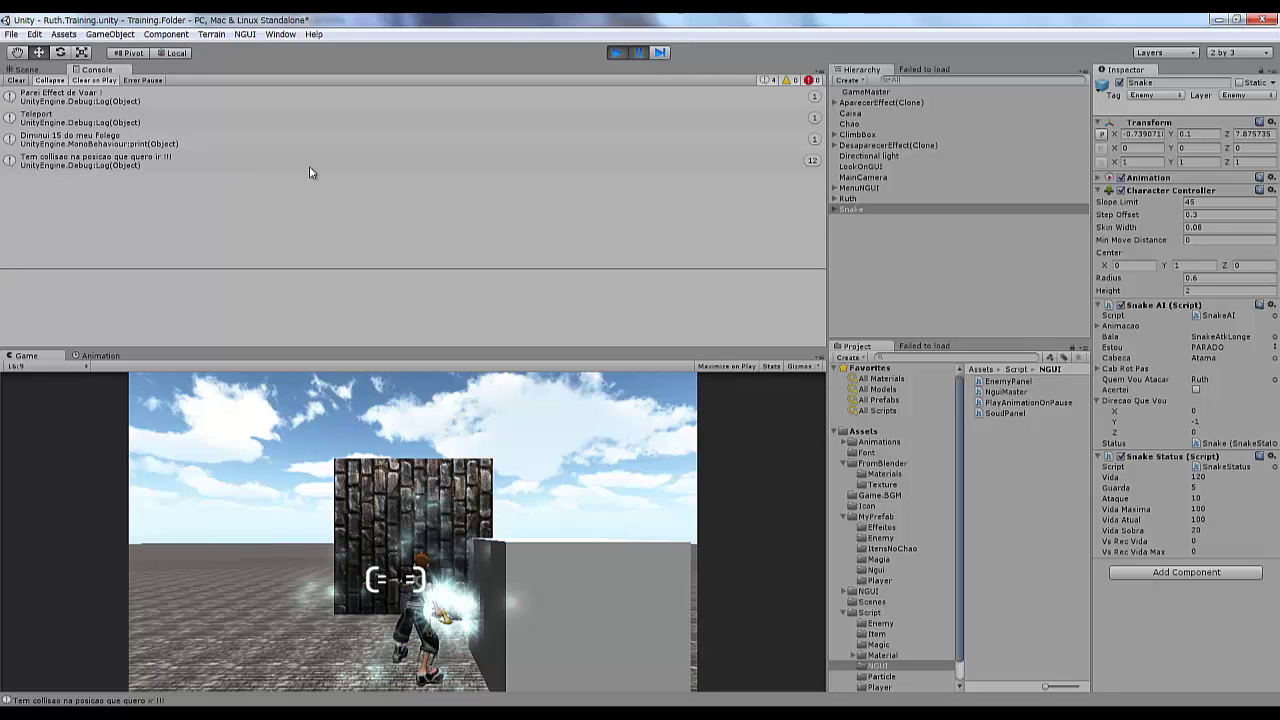
{"action": "left_click", "coordinate": [813, 164]}
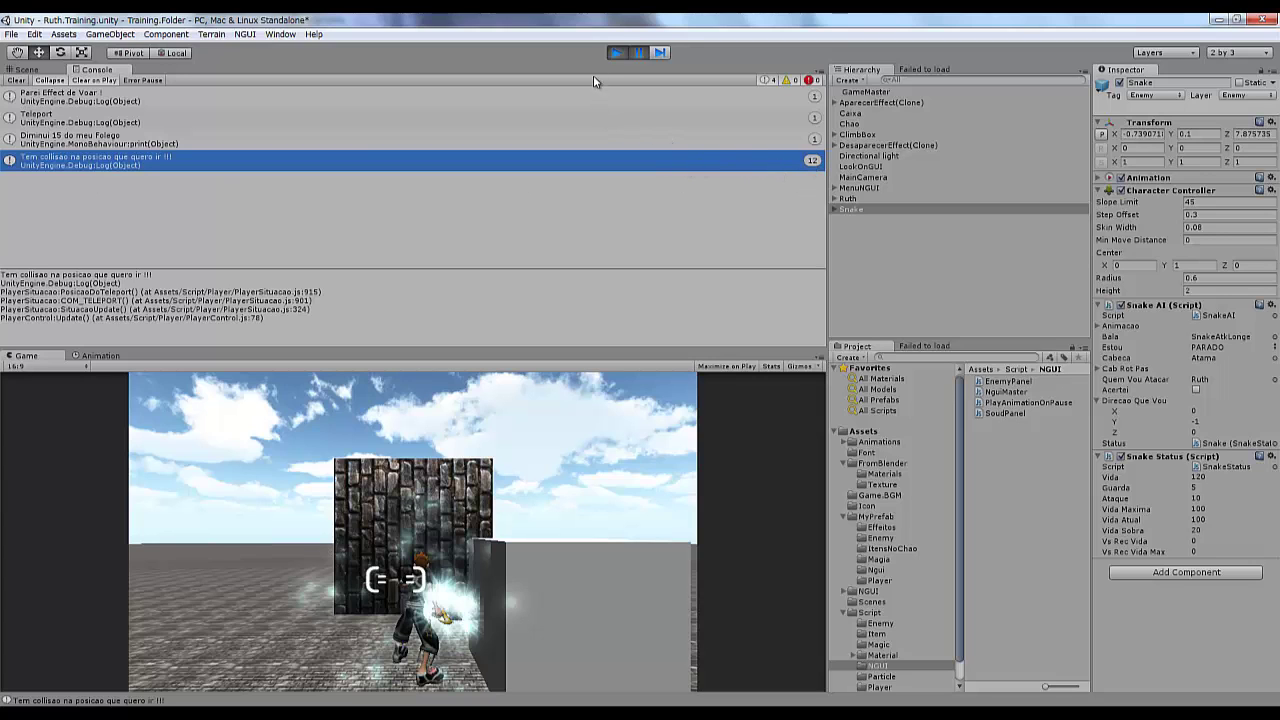
{"action": "left_click", "coordinate": [618, 47]}
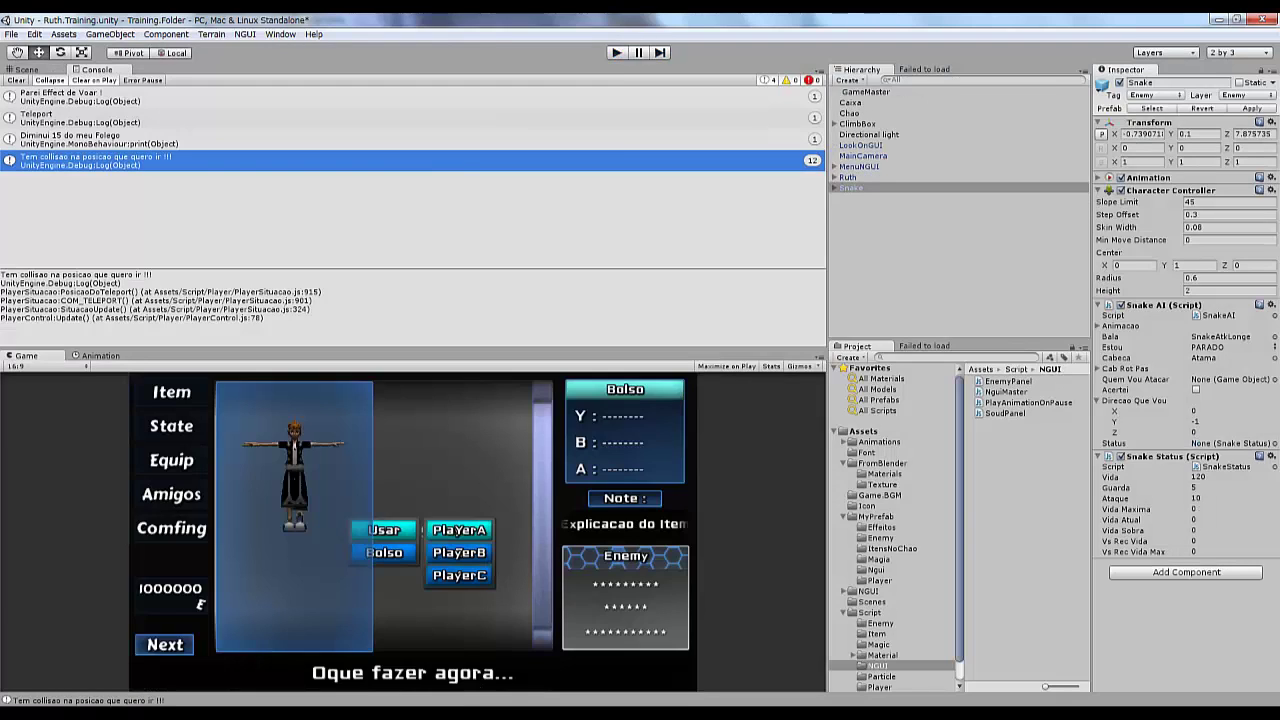
- Add a Time.timeScale = 0; freeze line to the script
{"action": "key", "text": "alt+Tab"}
{"action": "type", "text": "Time.t"}
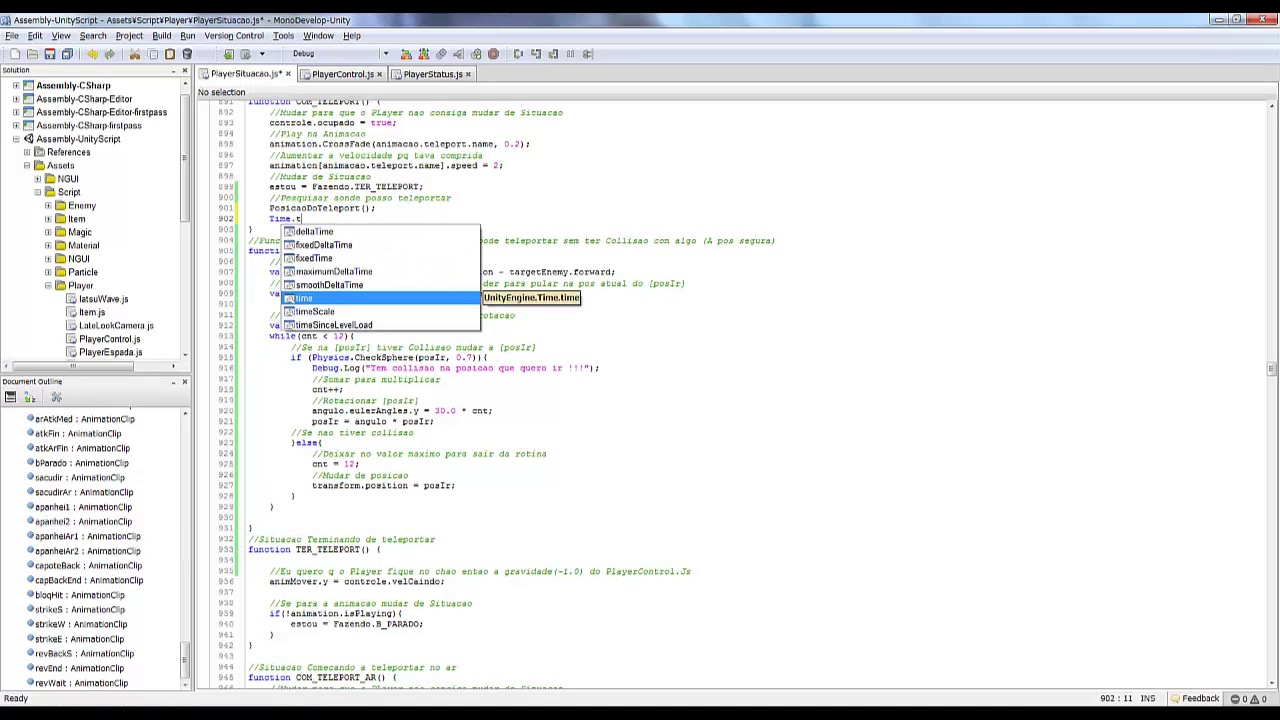
{"action": "key", "text": "Down"}
{"action": "key", "text": "Return"}
{"action": "type", "text": "= 0"}
{"action": "type", "text": ";"}
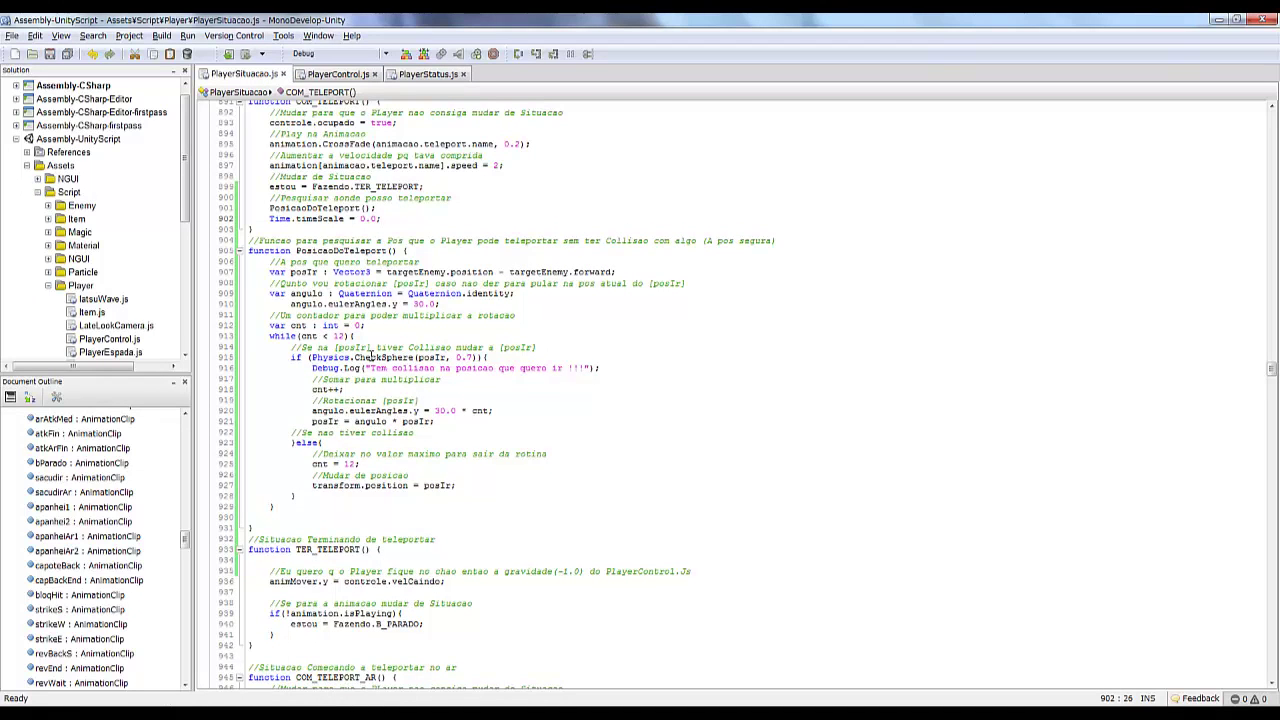
{"action": "left_click", "coordinate": [600, 368]}
{"action": "key", "text": "Return"}
- Start a Debug.DrawLine call on a new line after the collision log
{"action": "type", "text": "de"}
{"action": "key", "text": "Return"}
{"action": "key", "text": "BackSpace"}
{"action": "type", "text": "b"}
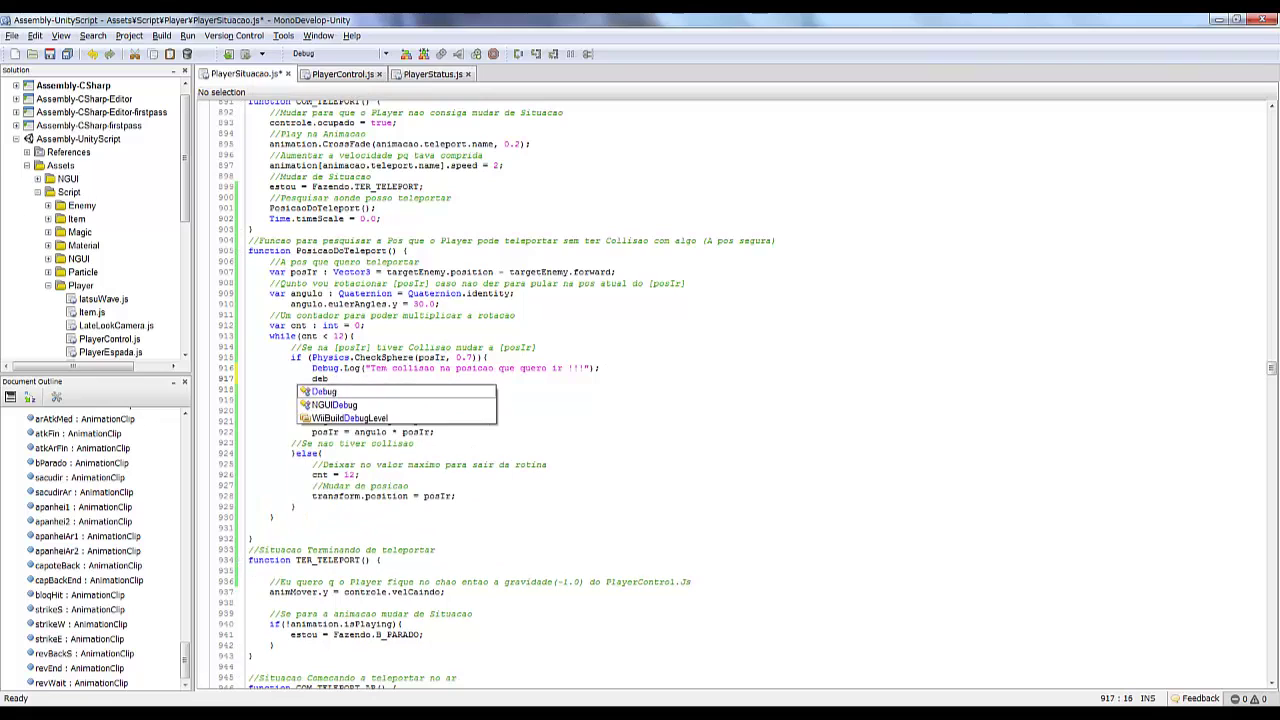
{"action": "type", "text": "Debug.DrawR"}
{"action": "key", "text": "Return"}
{"action": "type", "text": "Line("}
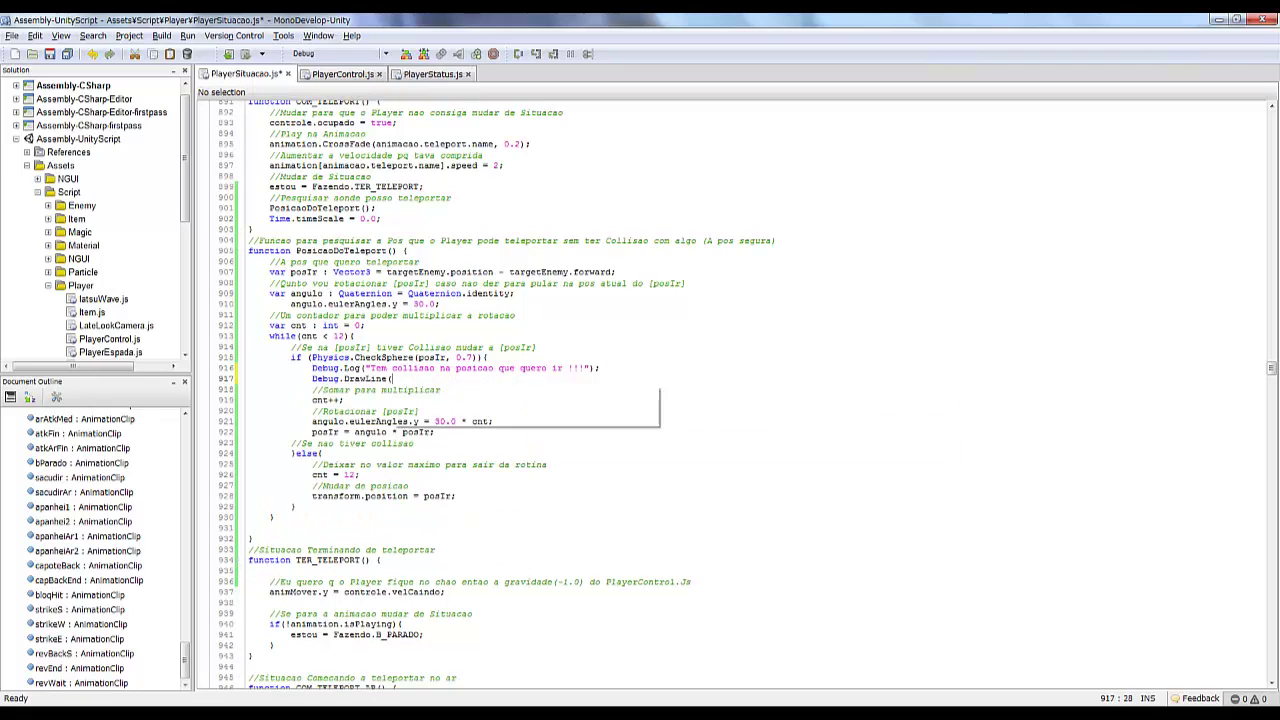
{"action": "key", "text": "Return"}
{"action": "type", "text": "("}
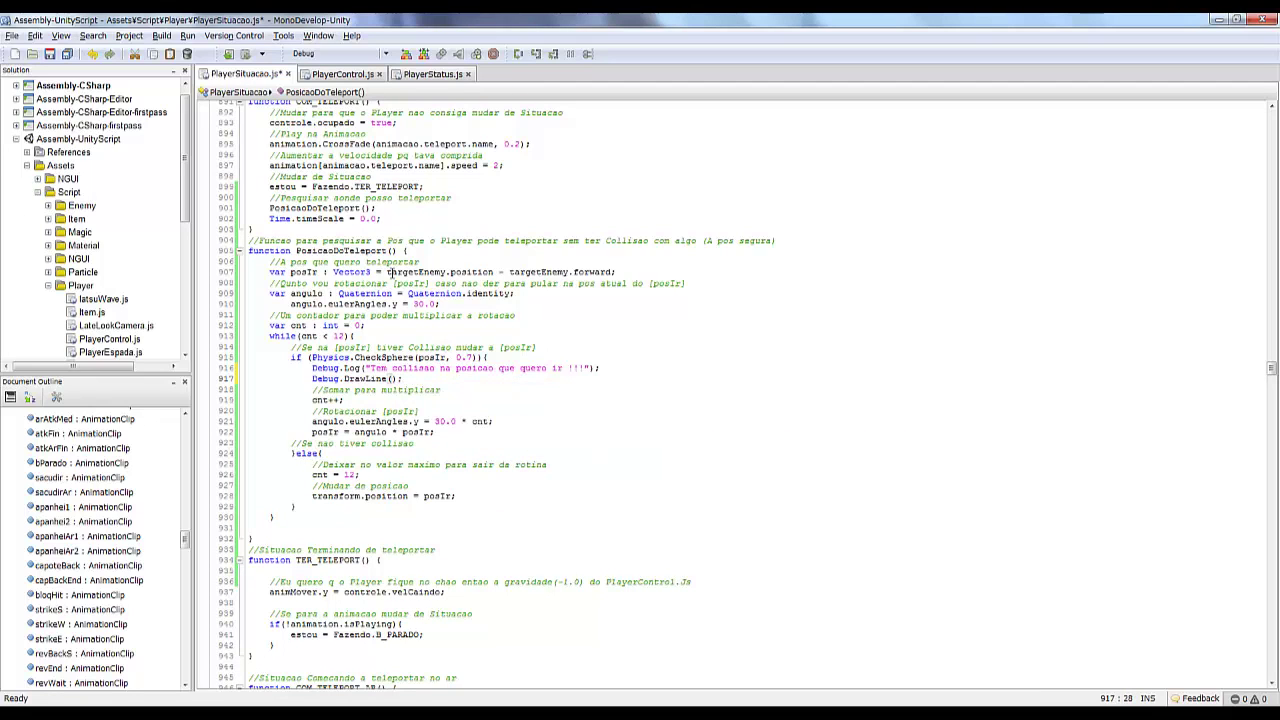
- Fill the DrawLine arguments with targetEnemy.position, posIr and Color.green, then save
{"action": "left_click_drag", "start_coordinate": [386, 272], "coordinate": [494, 272]}
{"action": "key", "text": "ctrl+c"}
{"action": "left_click", "coordinate": [392, 379]}
{"action": "key", "text": "ctrl+v"}
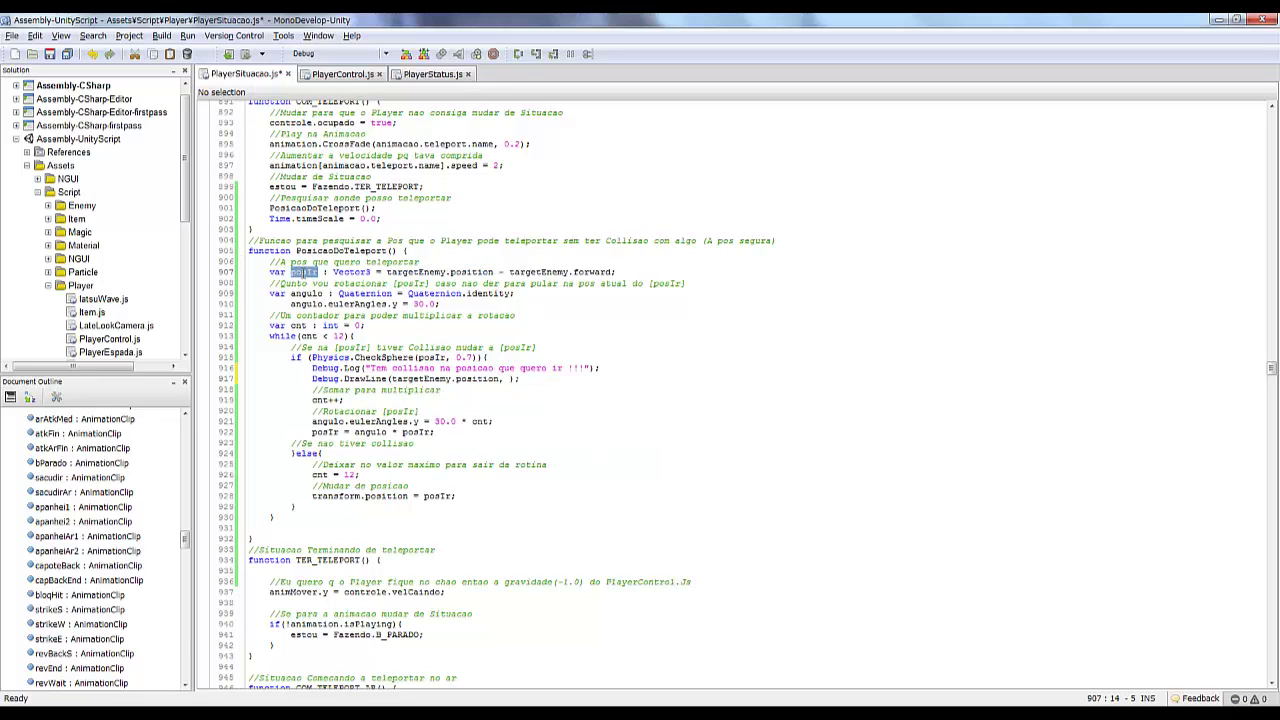
{"action": "type", "text": "posIr, color"}
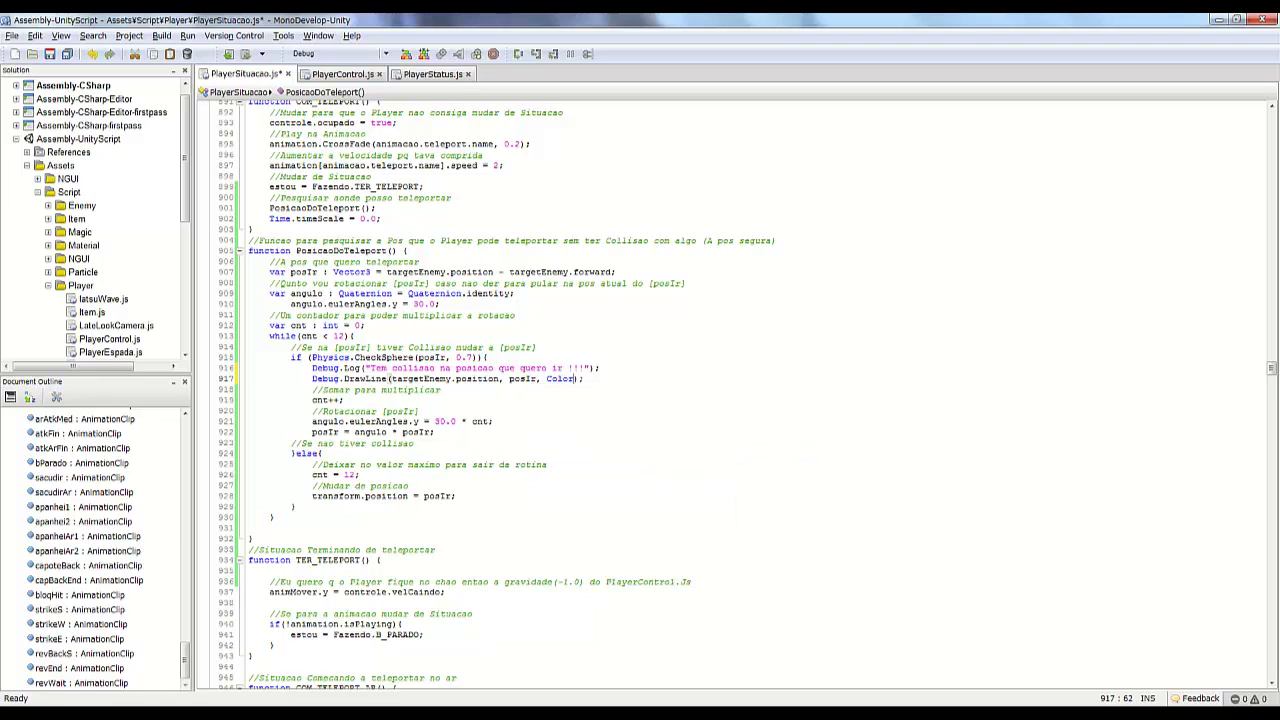
{"action": "type", "text": "."}
{"action": "left_click", "coordinate": [599, 471]}
{"action": "key", "text": "Return"}
{"action": "key", "text": "ctrl+s"}
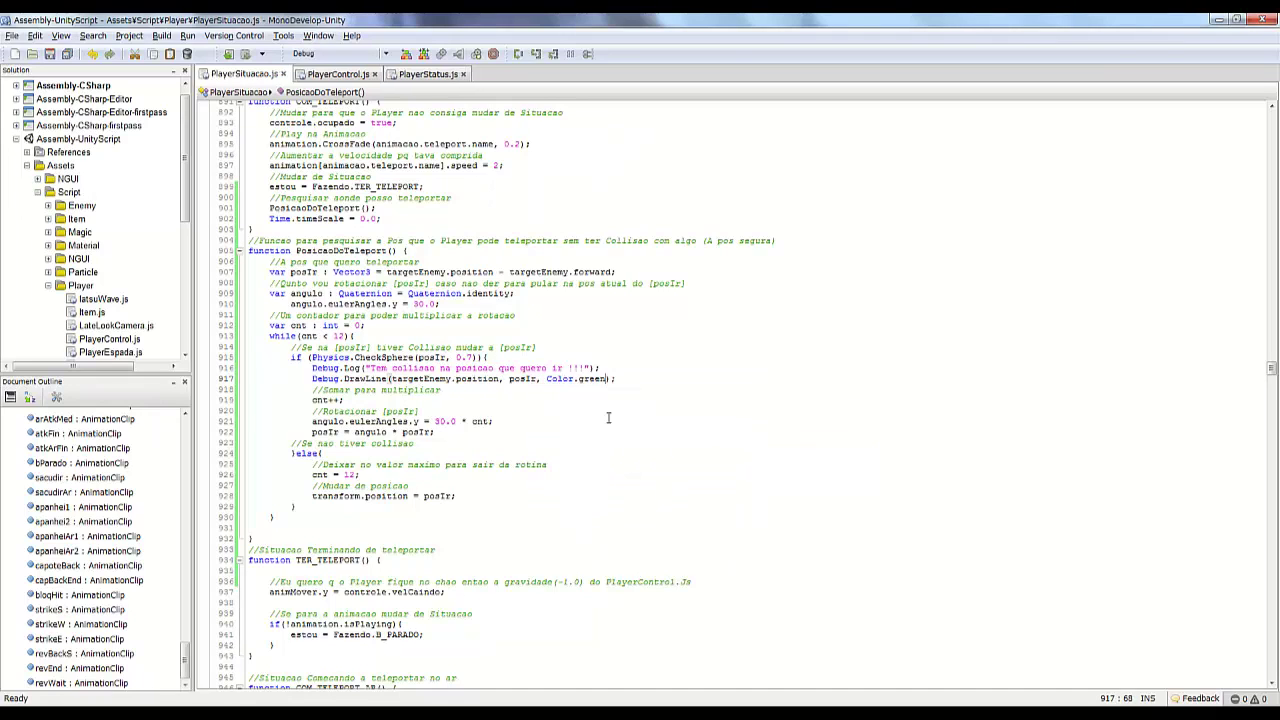
- Test the debug lines in Unity, then delete the Time.timeScale line on line 902
{"action": "key", "text": "alt+Tab"}
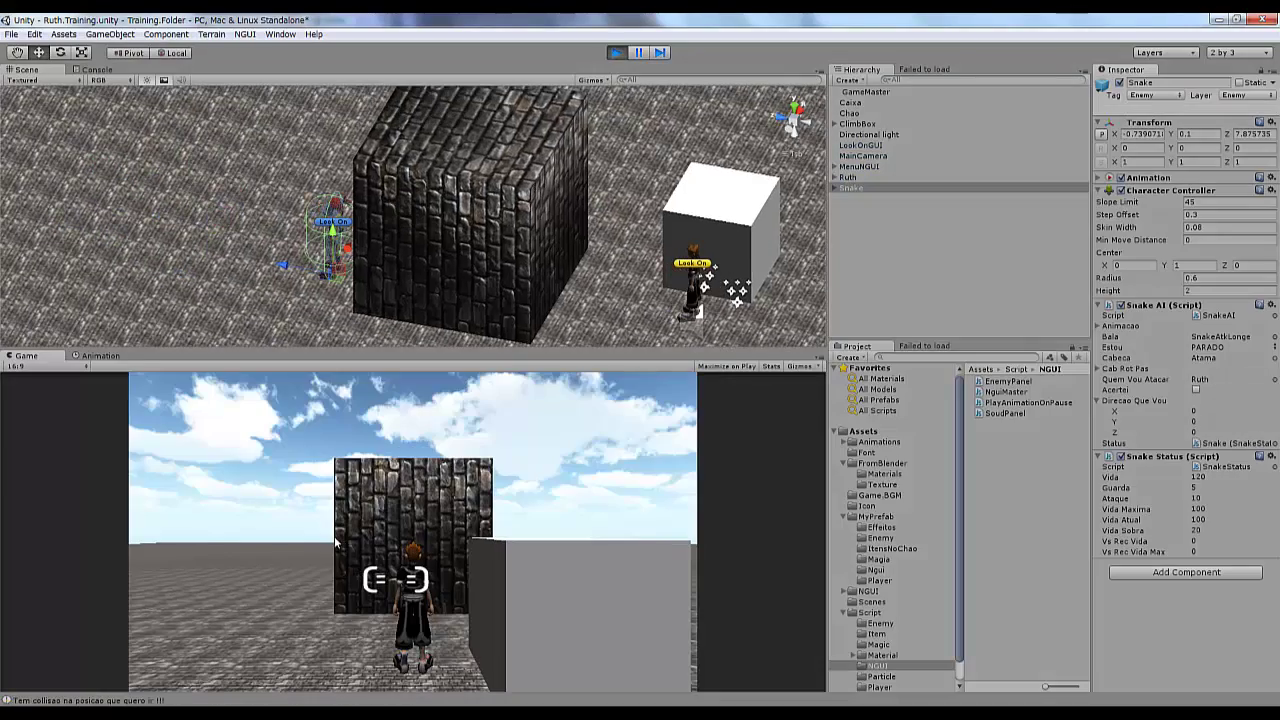
{"action": "left_click", "coordinate": [617, 52]}
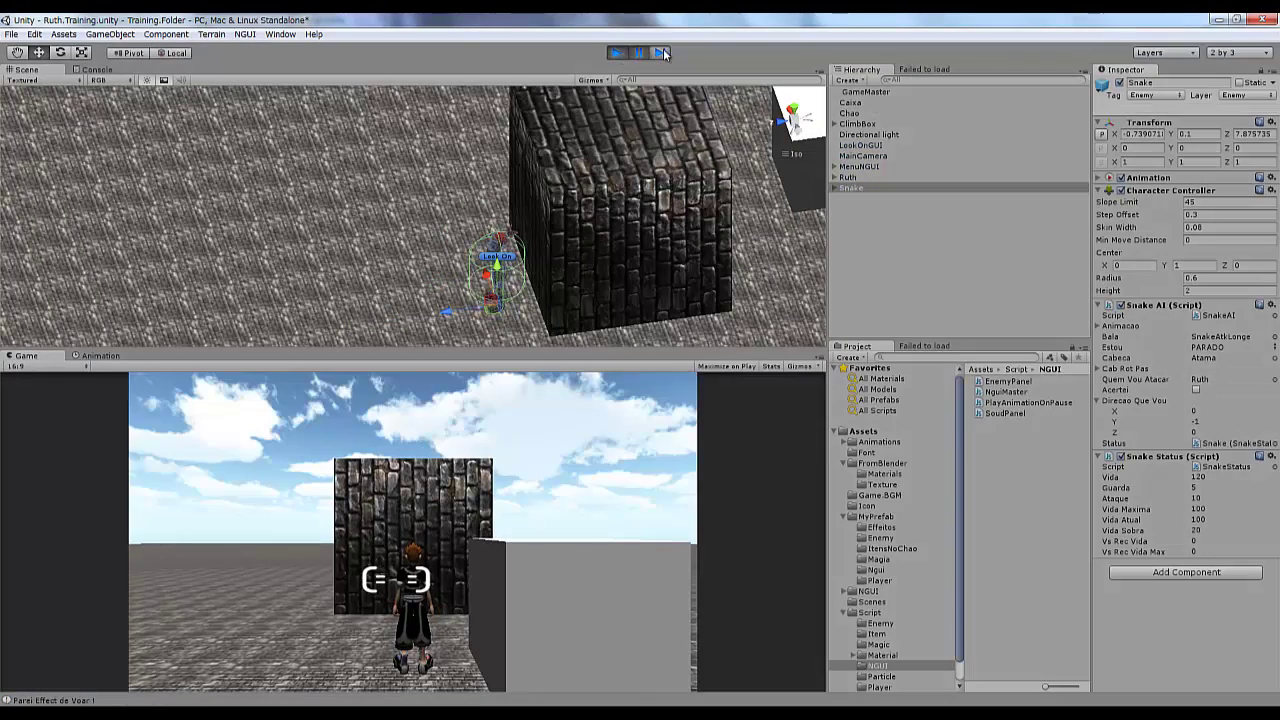
{"action": "left_click", "coordinate": [617, 53]}
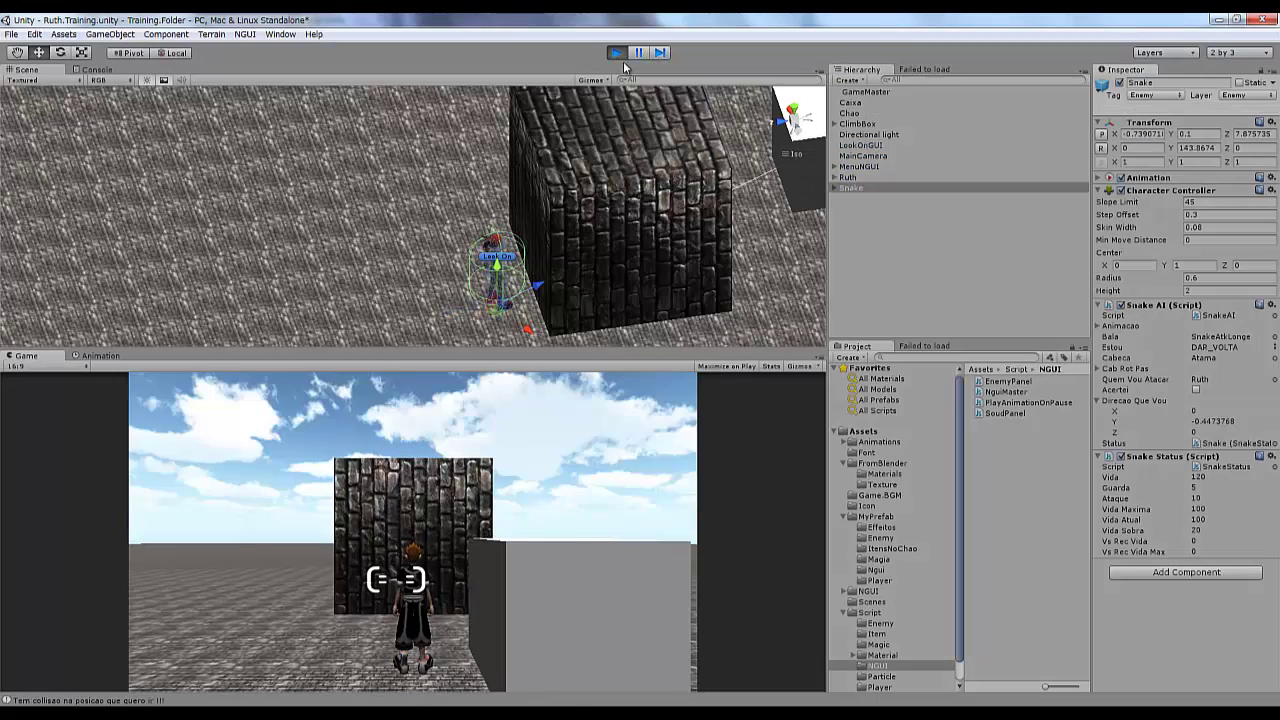
{"action": "left_click", "coordinate": [622, 55]}
{"action": "key", "text": "alt+Tab"}
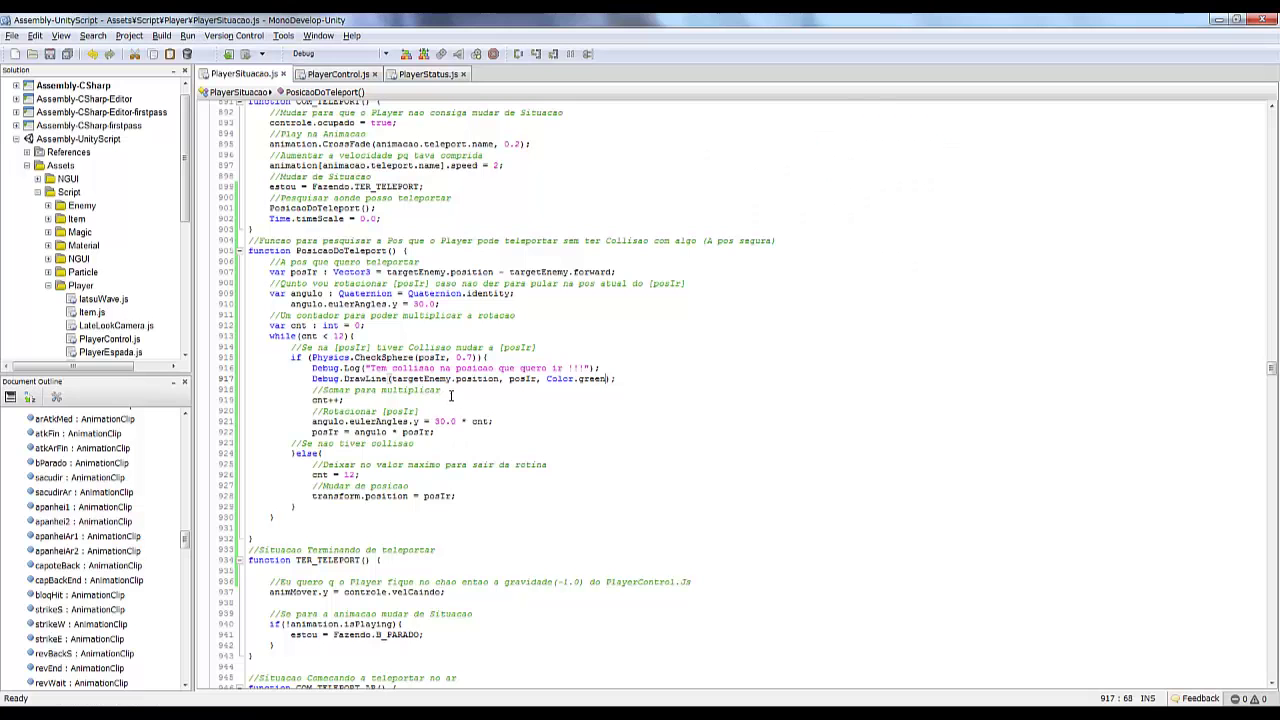
{"action": "left_click_drag", "start_coordinate": [384, 219], "coordinate": [265, 219]}
{"action": "key", "text": "Delete"}
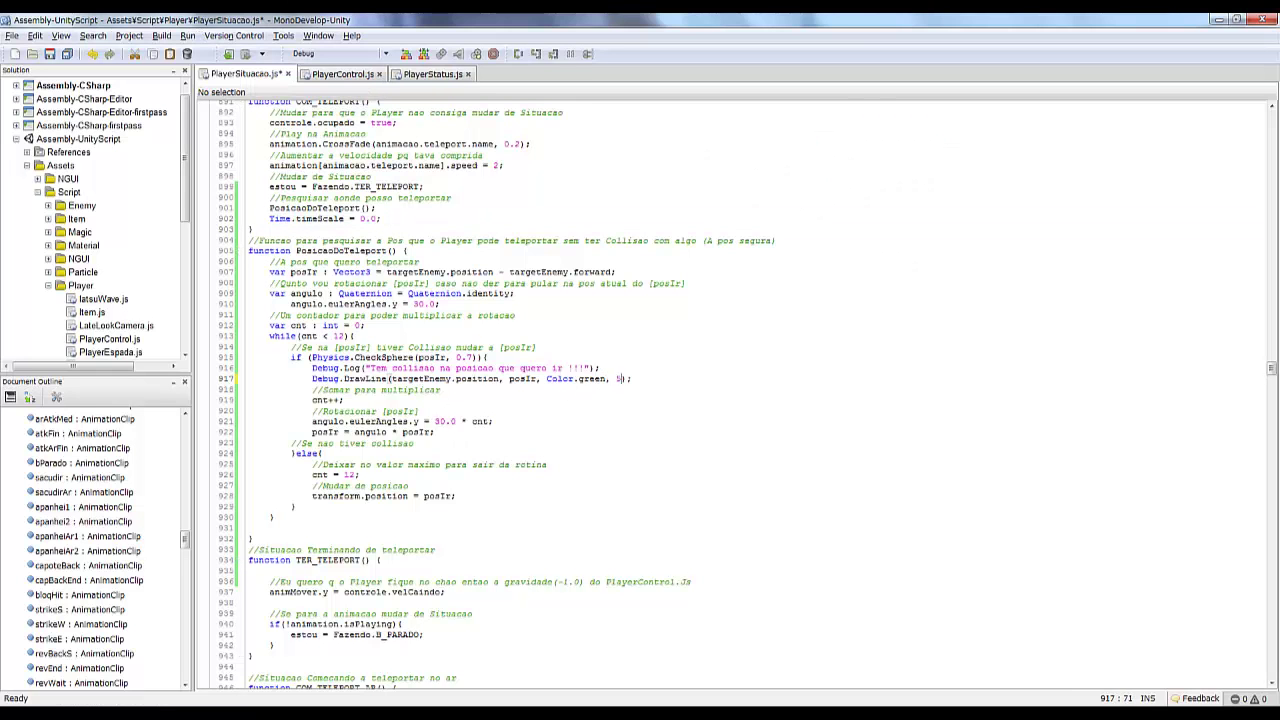
{"action": "key", "text": "alt+Tab"}
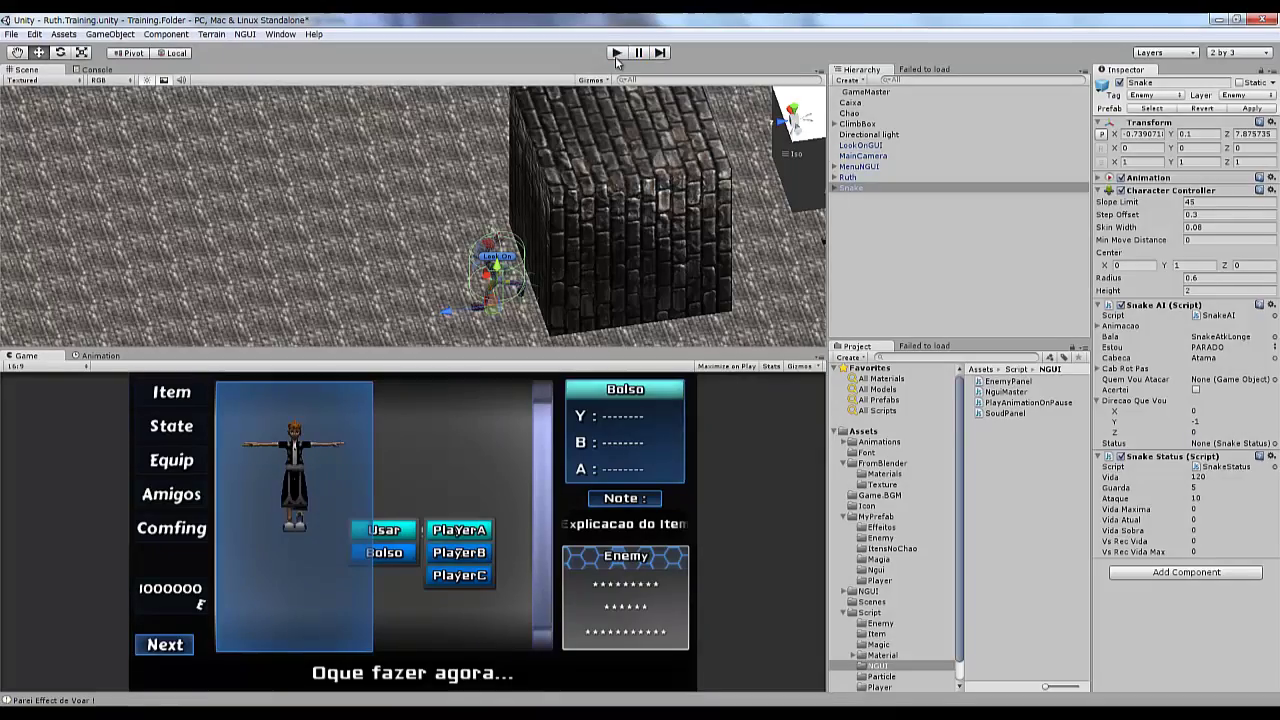
- Play the game and orbit the Scene view around the brick cube, framing the Snake with F
{"action": "left_click", "coordinate": [615, 56]}
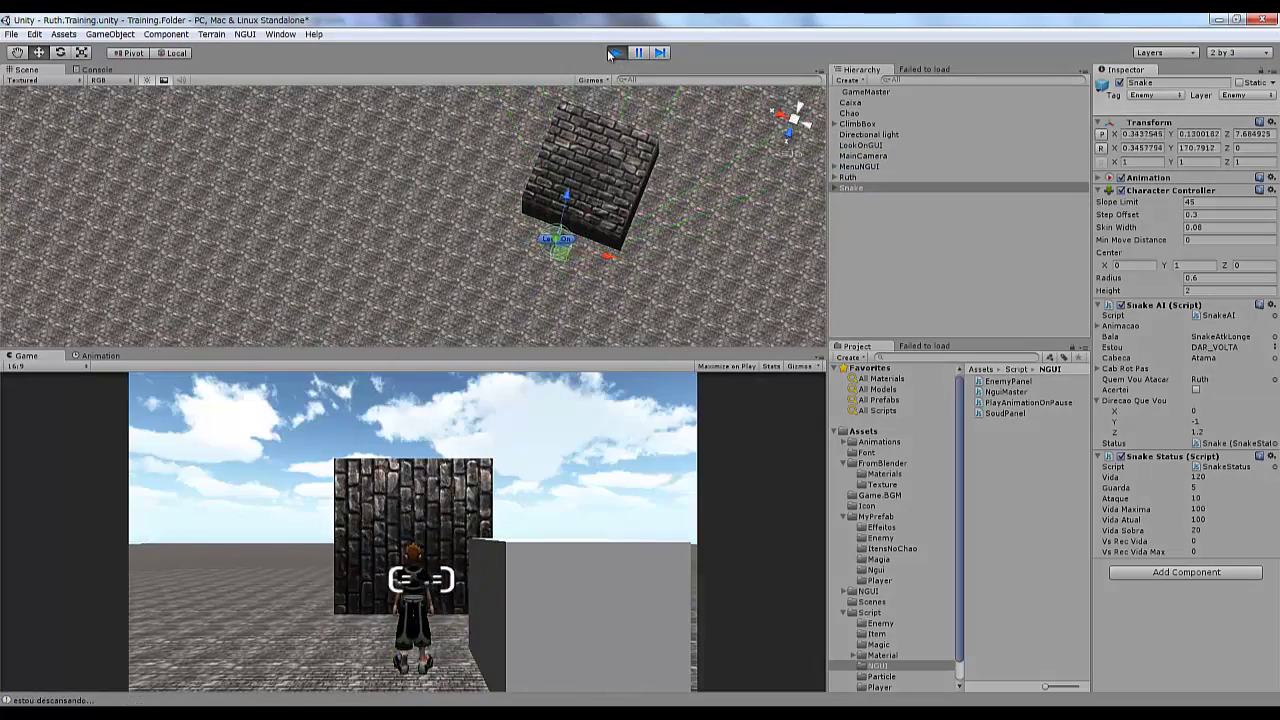
{"action": "key", "text": "alt+Tab"}
{"action": "key", "text": "alt+Tab"}
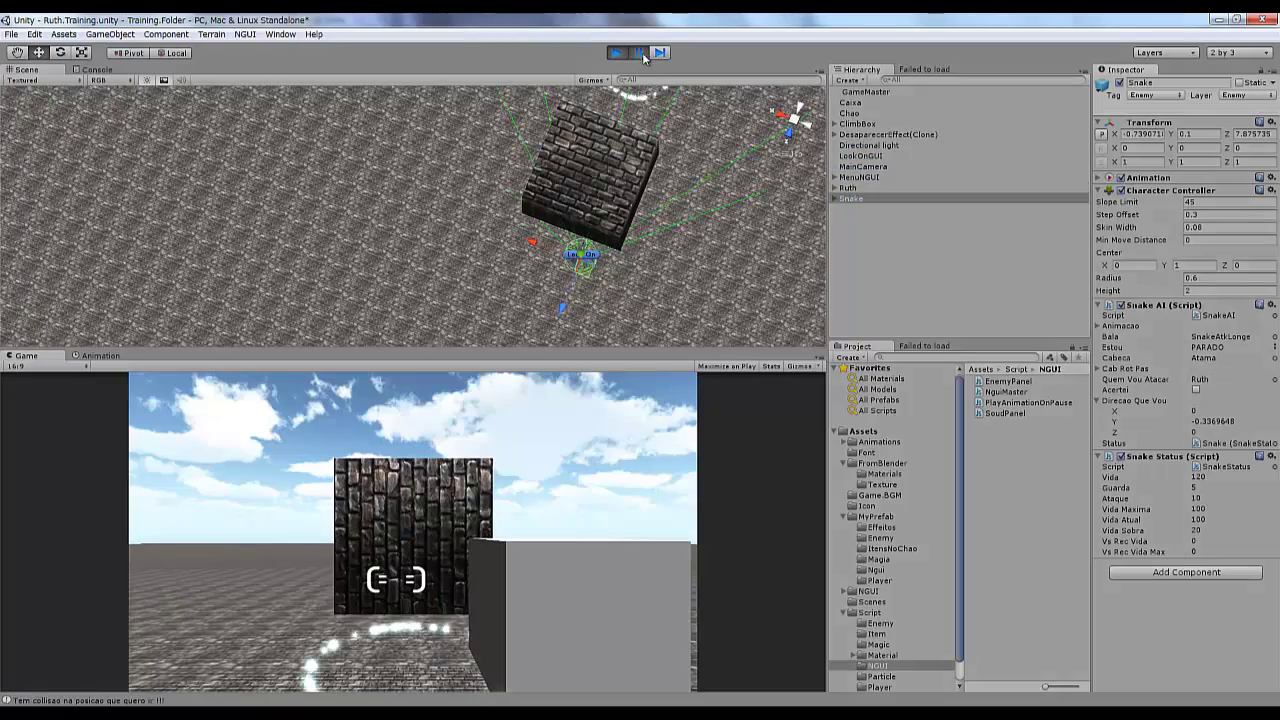
{"action": "mouse_move", "coordinate": [676, 368]}
{"action": "left_mouse_down", "text": "alt"}
{"action": "mouse_move", "coordinate": [436, 254]}
{"action": "mouse_move", "coordinate": [450, 246]}
{"action": "left_mouse_up", "text": "alt"}
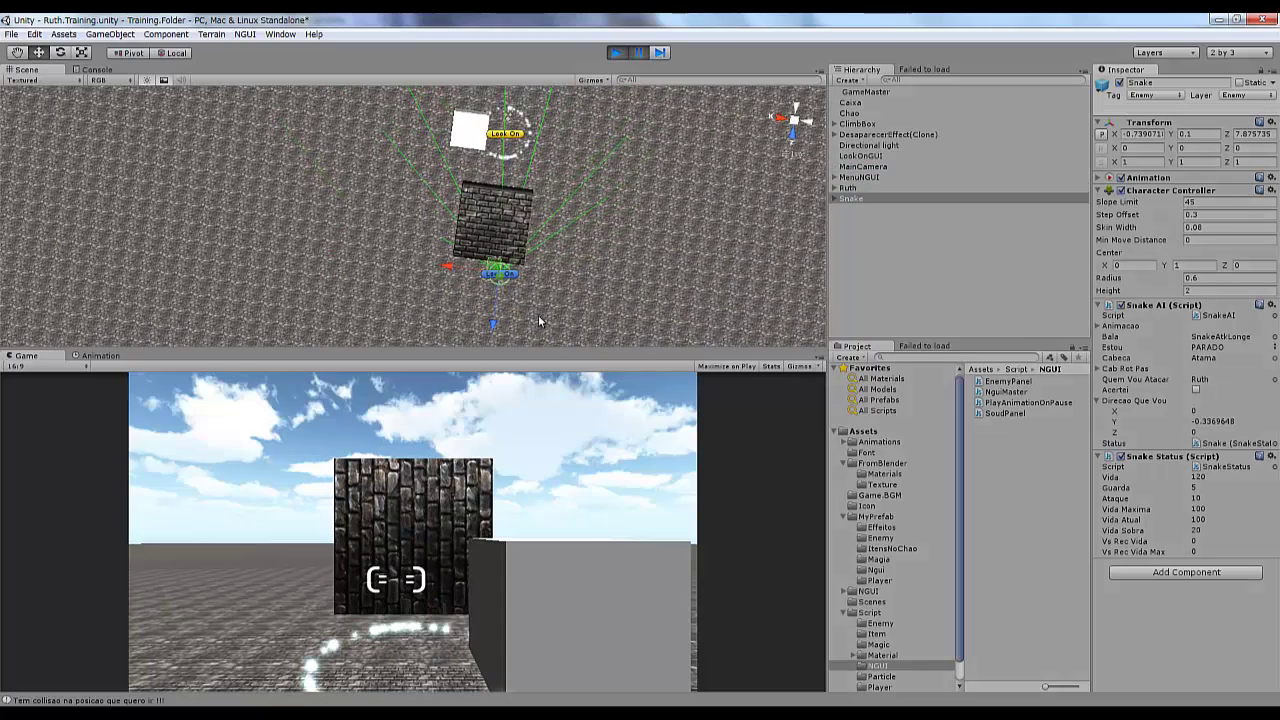
{"action": "mouse_move", "coordinate": [583, 229]}
{"action": "left_mouse_down", "text": "alt"}
{"action": "mouse_move", "coordinate": [642, 106]}
{"action": "mouse_move", "coordinate": [350, 260]}
{"action": "left_mouse_up", "text": "alt"}
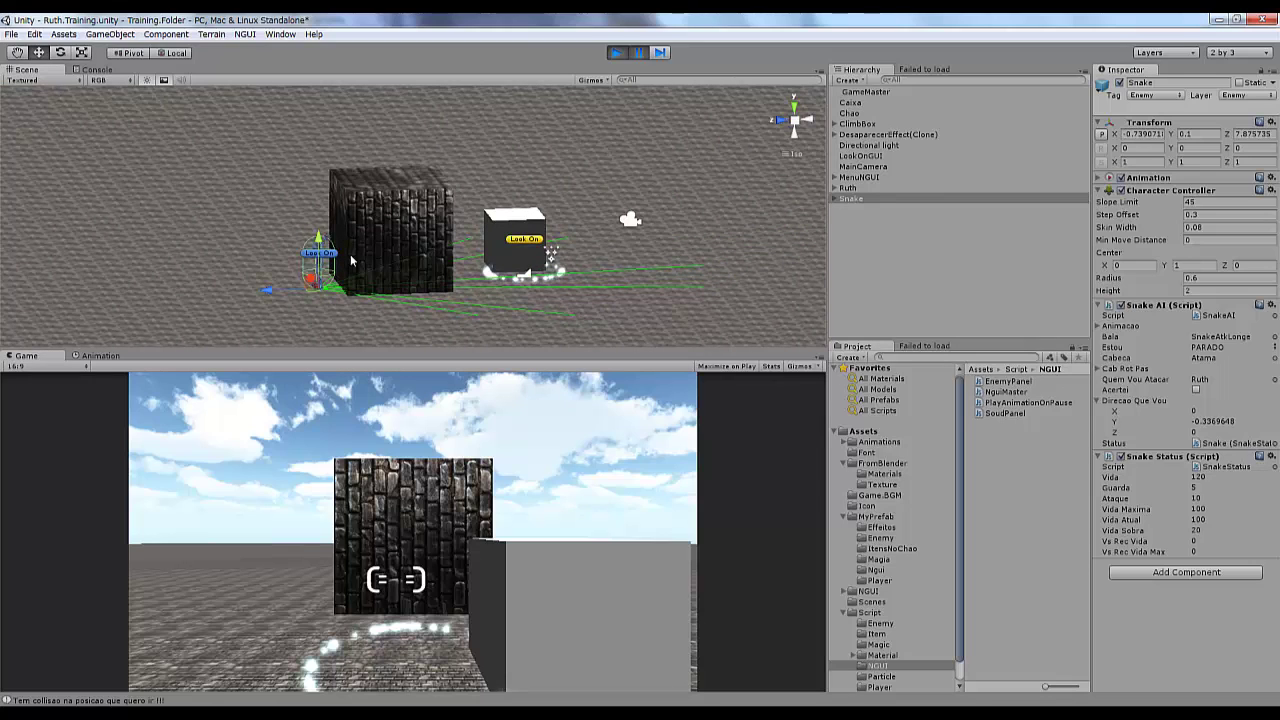
{"action": "mouse_move", "coordinate": [350, 254]}
{"action": "left_mouse_down", "text": "alt"}
{"action": "mouse_move", "coordinate": [462, 160]}
{"action": "mouse_move", "coordinate": [636, 243]}
{"action": "left_mouse_up", "text": "alt"}
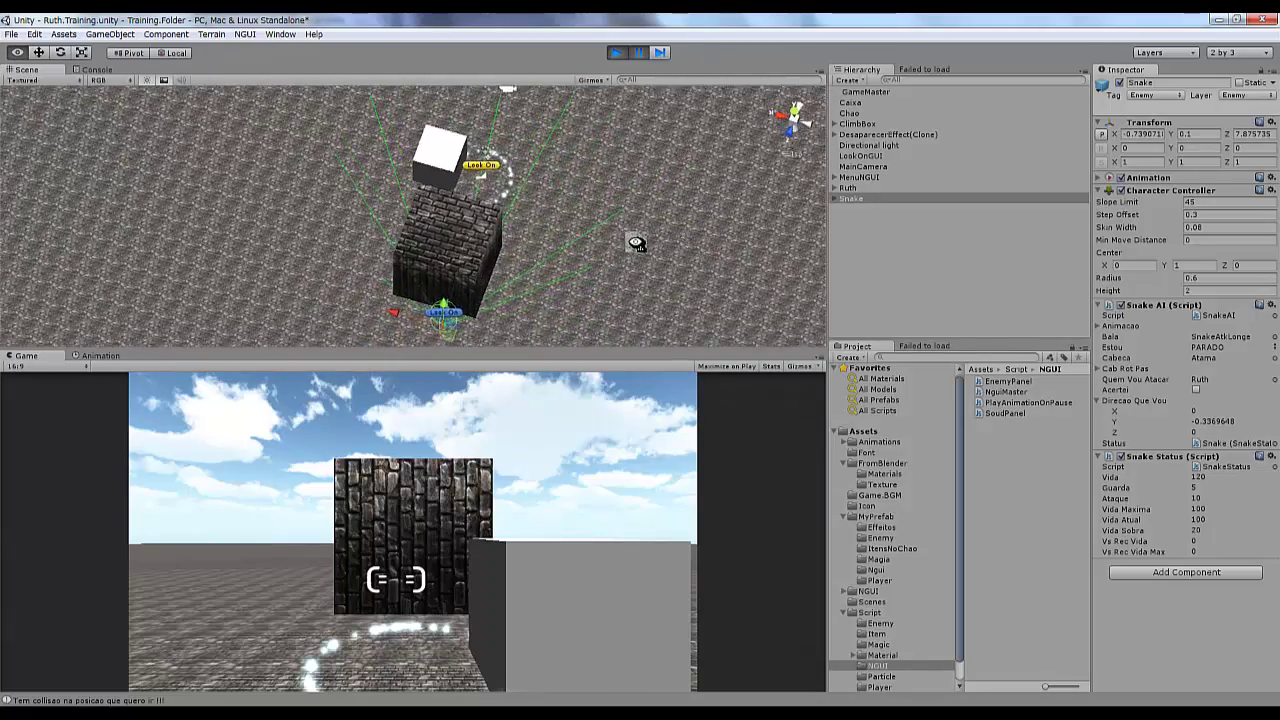
{"action": "key", "text": "f"}
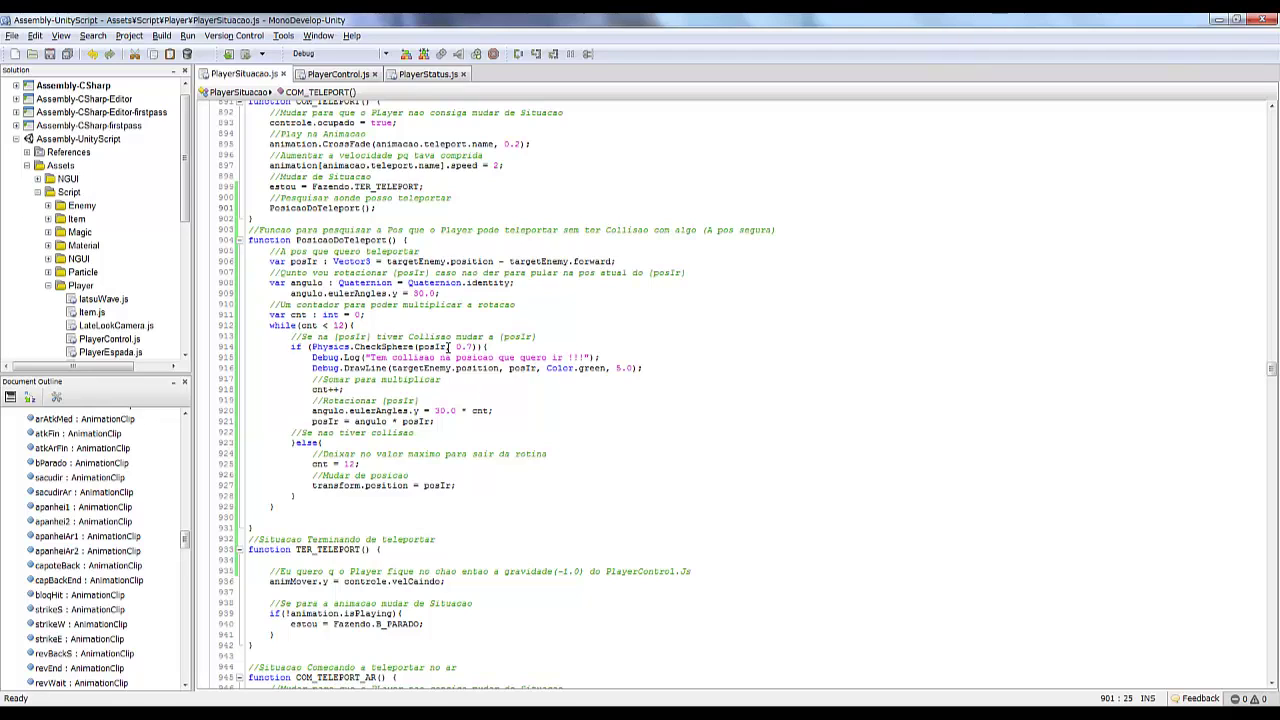
- Change posIr on line 906 to add (targetEnemy.forward * 2) + (transform.up /10)
{"action": "left_click", "coordinate": [613, 261]}
{"action": "type", "text": "* 2)"}
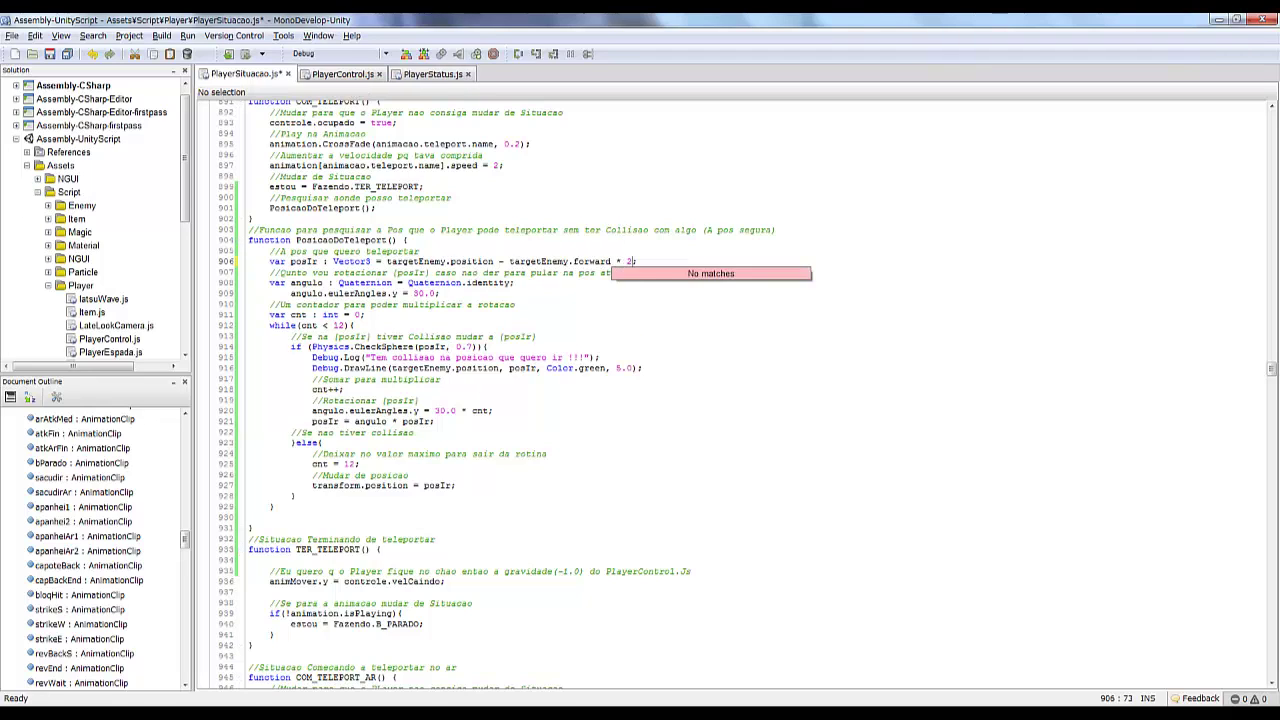
{"action": "left_click", "coordinate": [511, 261]}
{"action": "type", "text": "("}
{"action": "left_click", "coordinate": [644, 261]}
{"action": "type", "text": "+"}
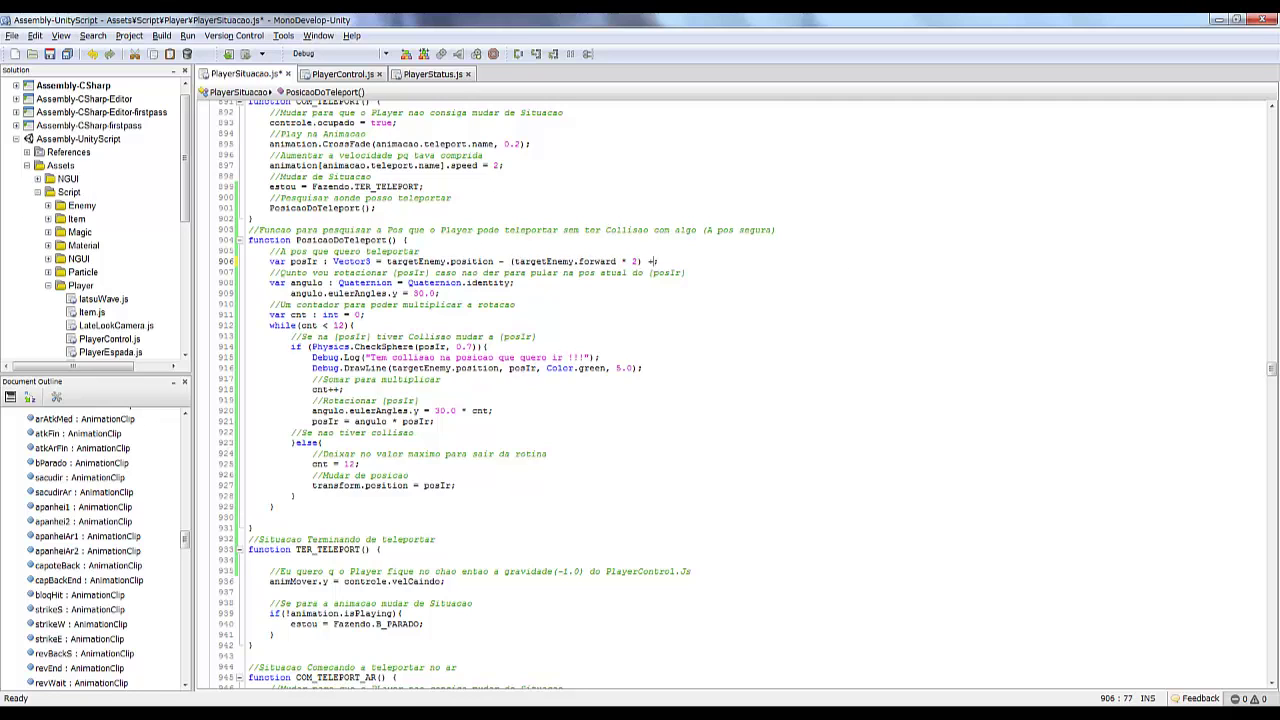
{"action": "type", "text": " transform."}
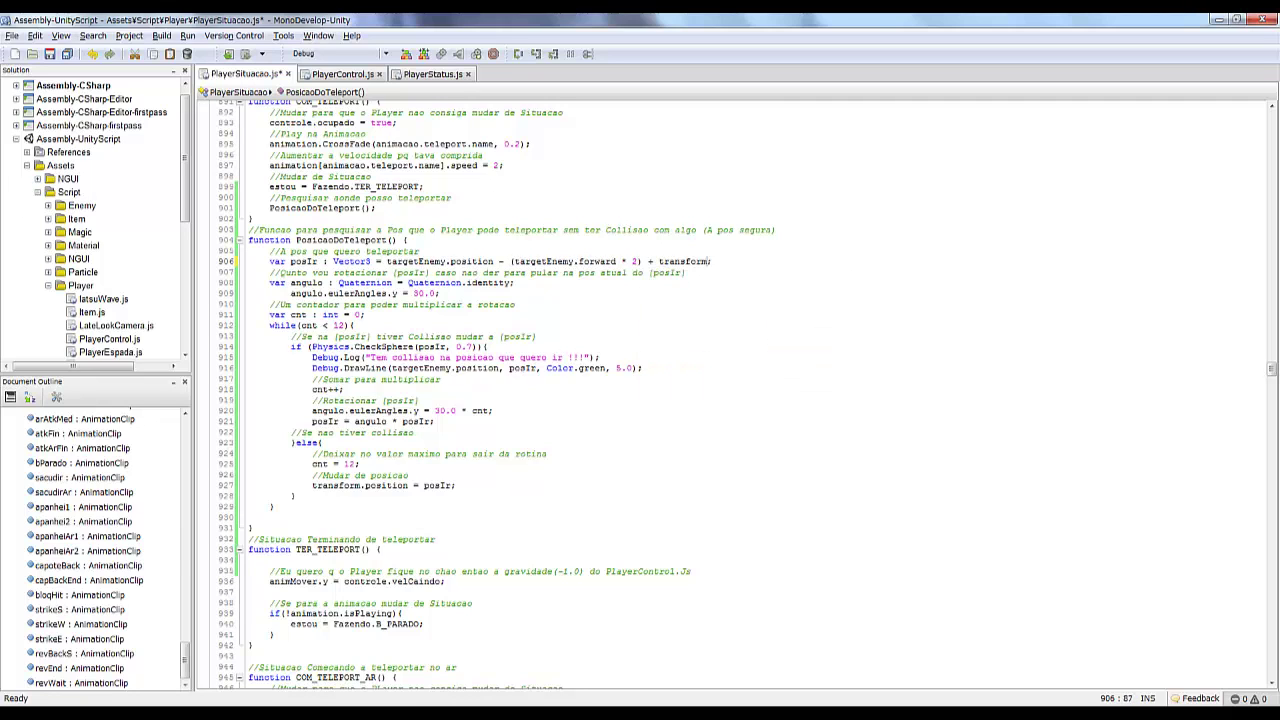
{"action": "type", "text": "po"}
{"action": "key", "text": "BackSpace"}
{"action": "key", "text": "BackSpace"}
{"action": "type", "text": "up /10)"}
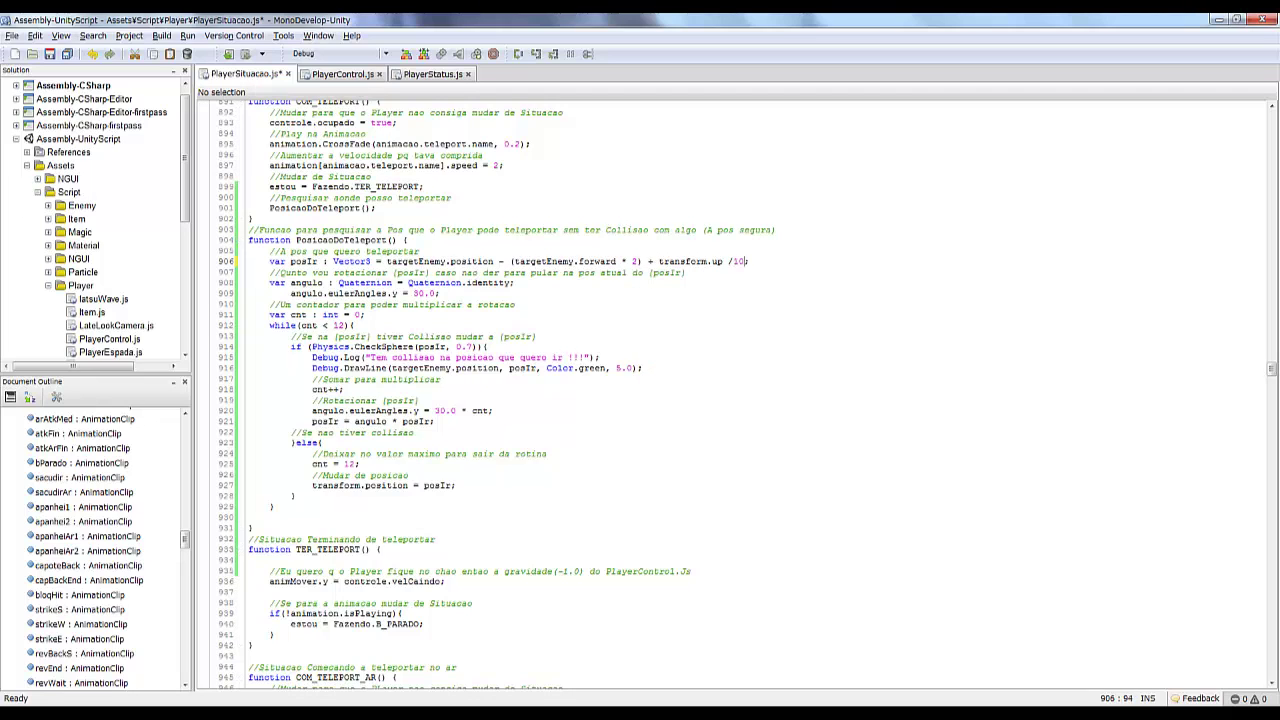
{"action": "left_click", "coordinate": [659, 261]}
{"action": "type", "text": "("}
- Play the game in Unity and look down on the wall to check the new spot
{"action": "key", "text": "alt+Tab"}
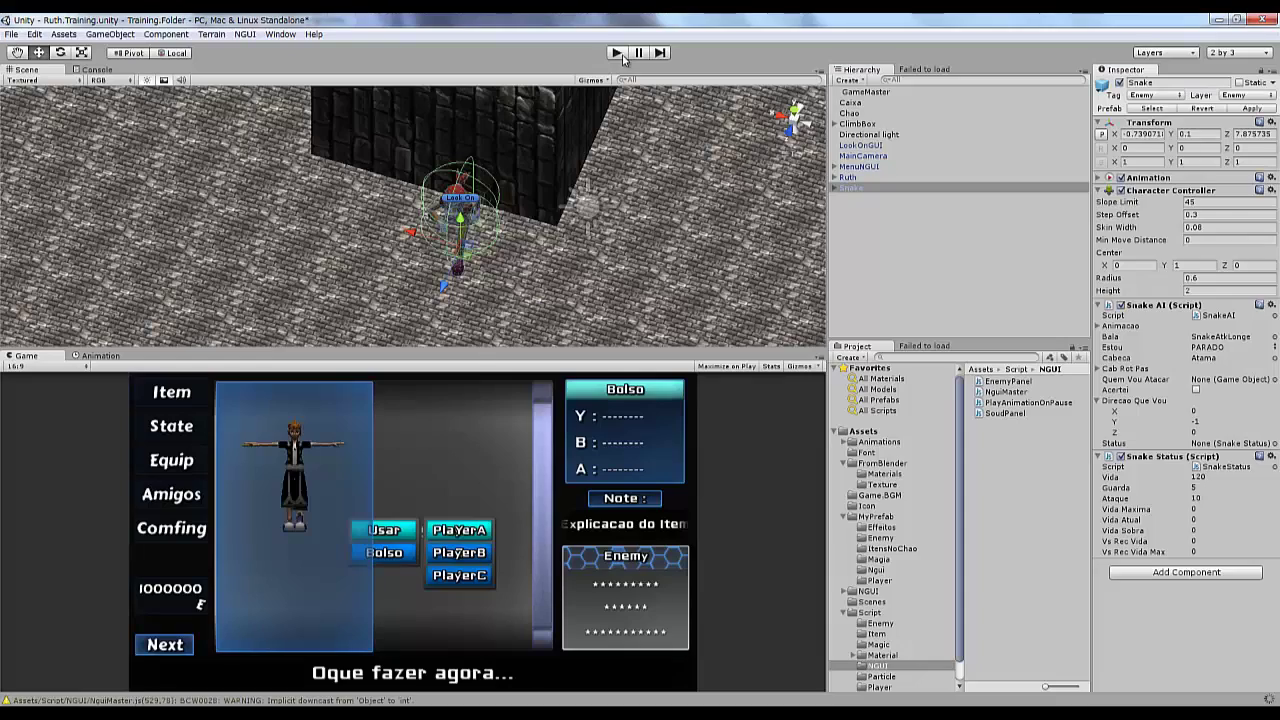
{"action": "left_click", "coordinate": [620, 52]}
{"action": "left_click_drag", "start_coordinate": [300, 150], "coordinate": [409, 93], "text": "alt"}
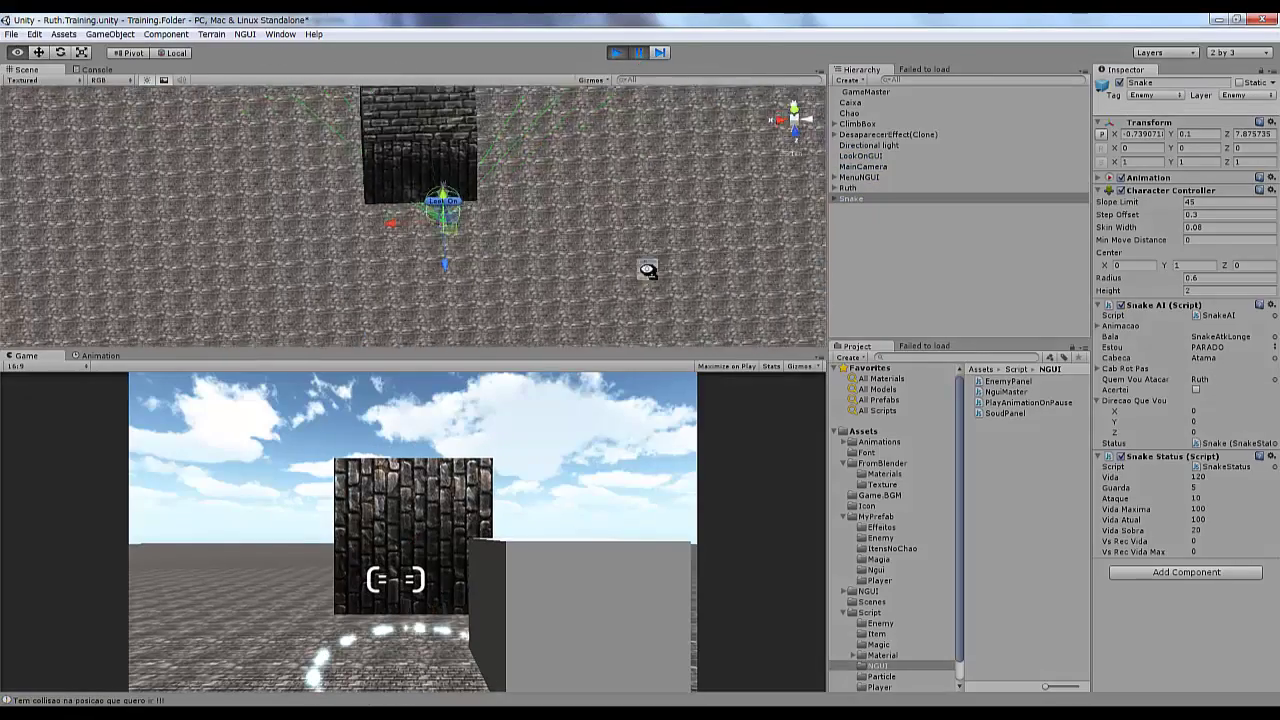
{"action": "key", "text": "alt+Tab"}
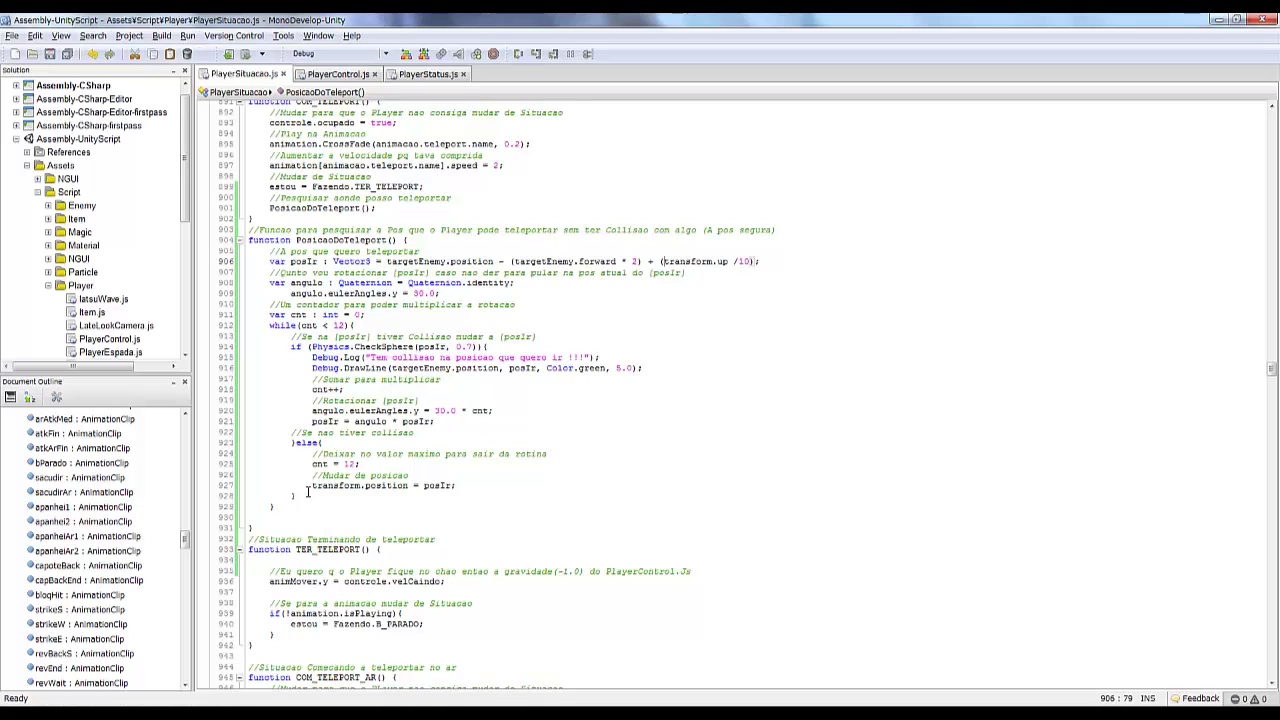
- Add a white Debug.DrawLine from transform.position to posIr in the else branch, then save
{"action": "left_click_drag", "start_coordinate": [645, 368], "coordinate": [312, 368]}
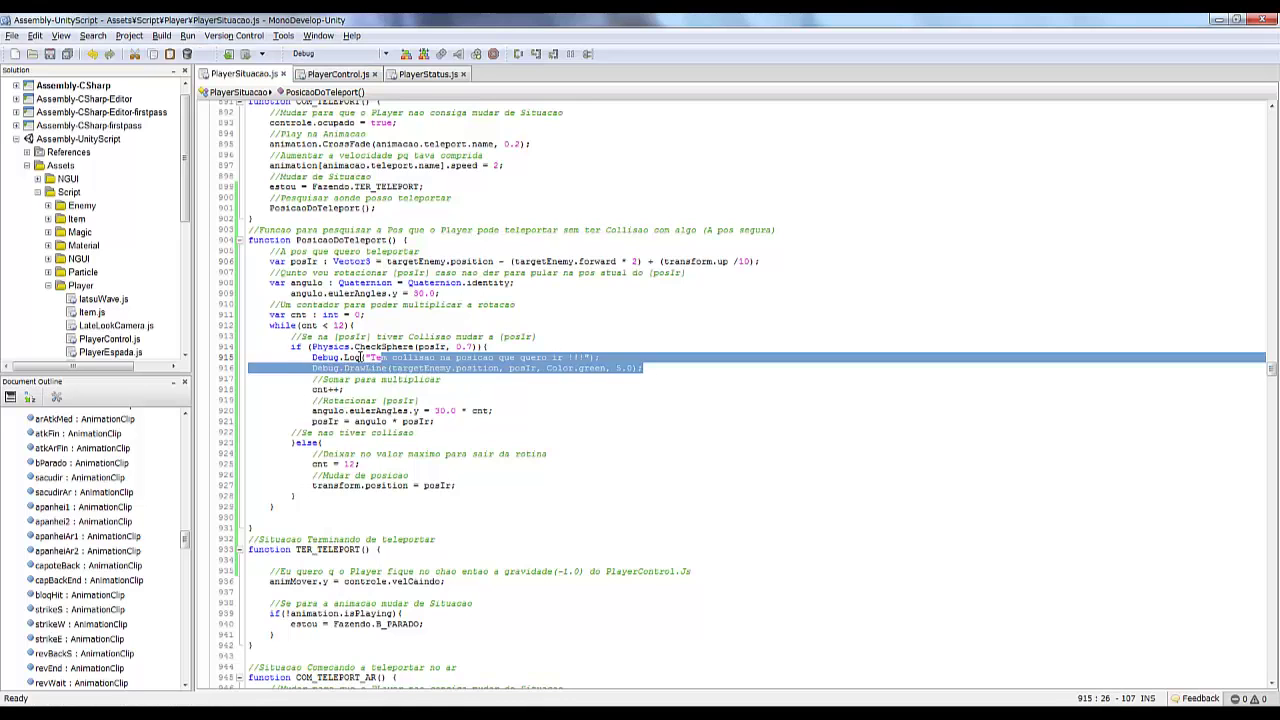
{"action": "key", "text": "ctrl+c"}
{"action": "left_click", "coordinate": [425, 464]}
{"action": "key", "text": "Return"}
{"action": "key", "text": "ctrl+v"}
{"action": "left_click_drag", "start_coordinate": [409, 496], "coordinate": [312, 496]}
{"action": "key", "text": "ctrl+c"}
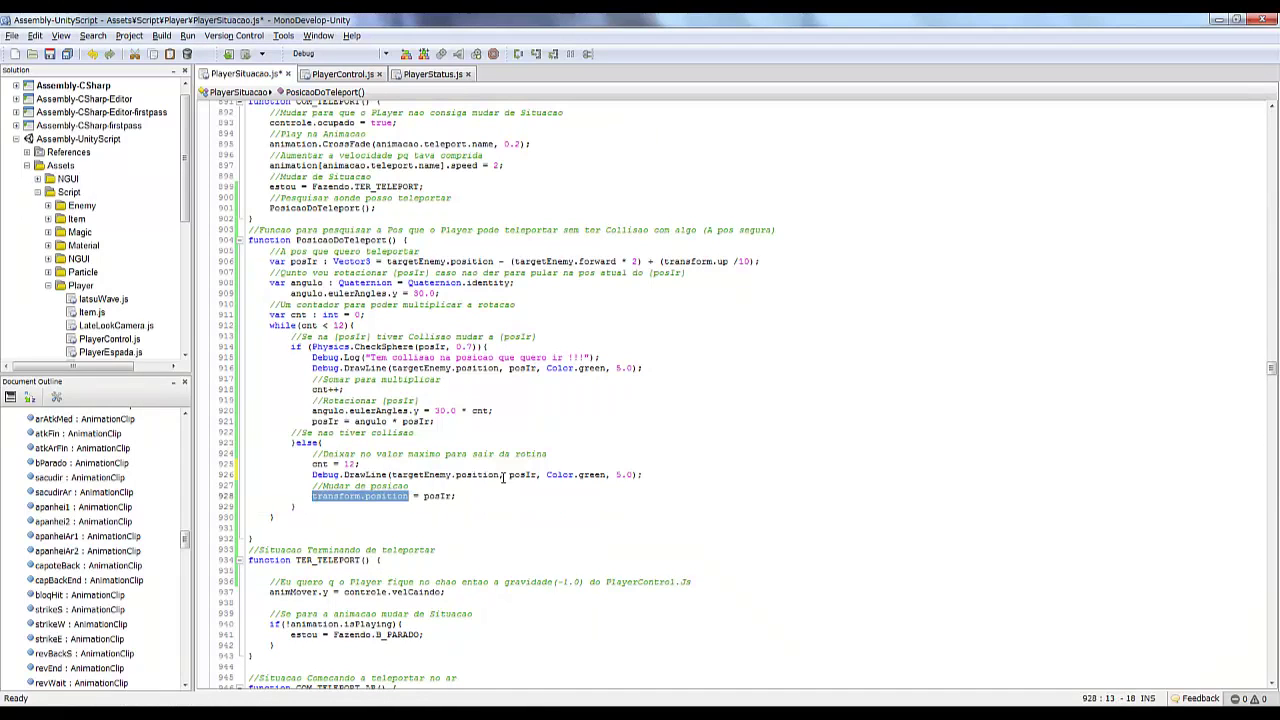
{"action": "left_click_drag", "start_coordinate": [497, 474], "coordinate": [390, 474]}
{"action": "key", "text": "ctrl+v"}
{"action": "double_click", "coordinate": [580, 474]}
{"action": "type", "text": "white"}
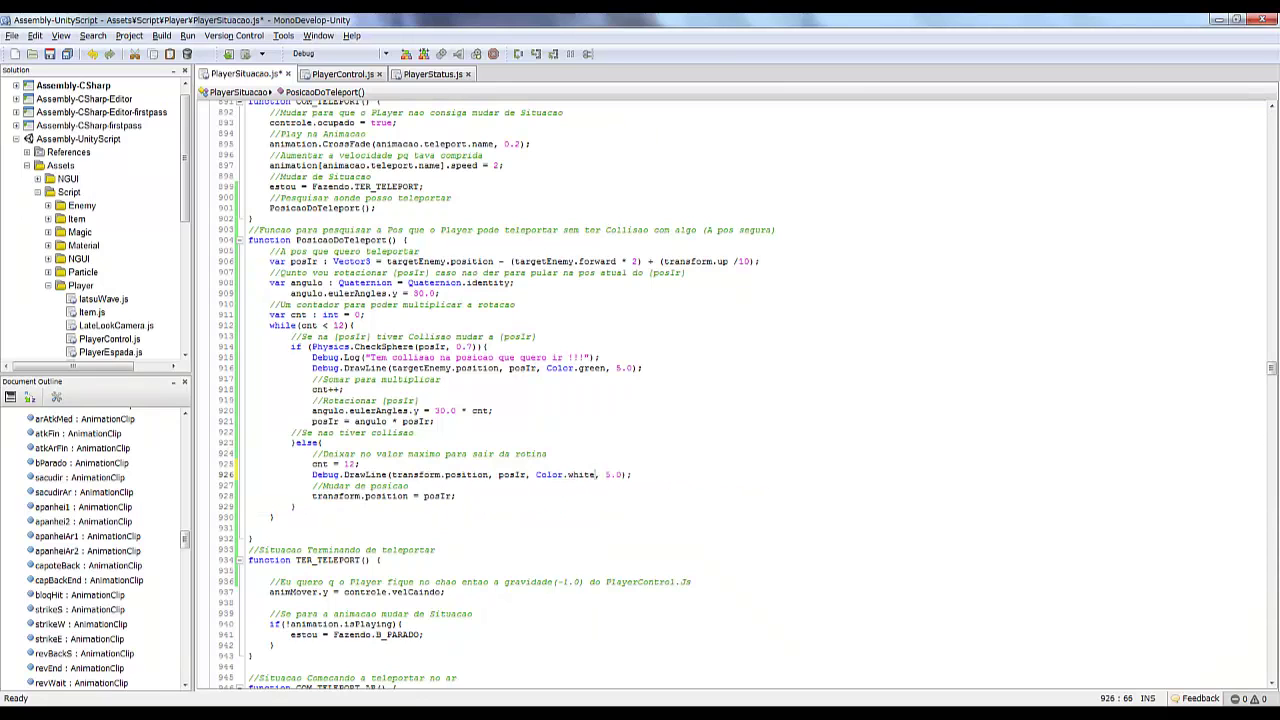
{"action": "key", "text": "ctrl+s"}
{"action": "key", "text": "alt+Tab"}
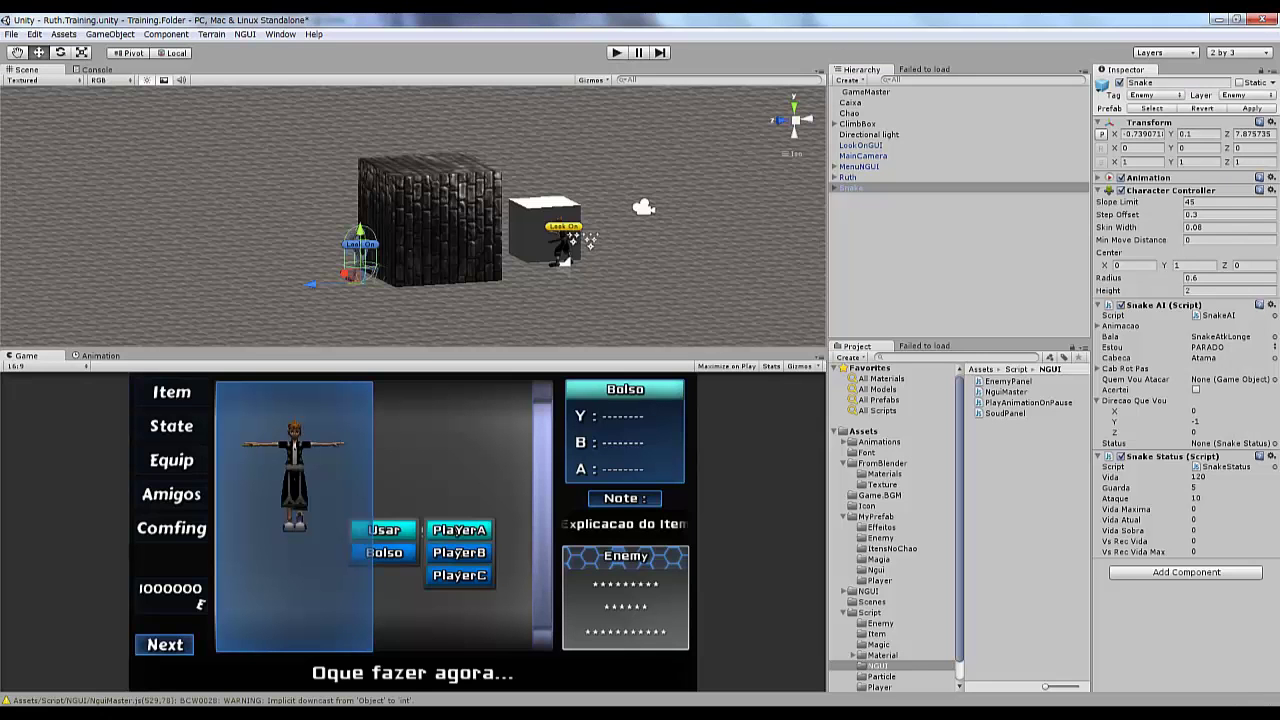
- Replay the teleport test, selecting the floor Chao and orbiting the paused scene to inspect
{"action": "left_click", "coordinate": [616, 52]}
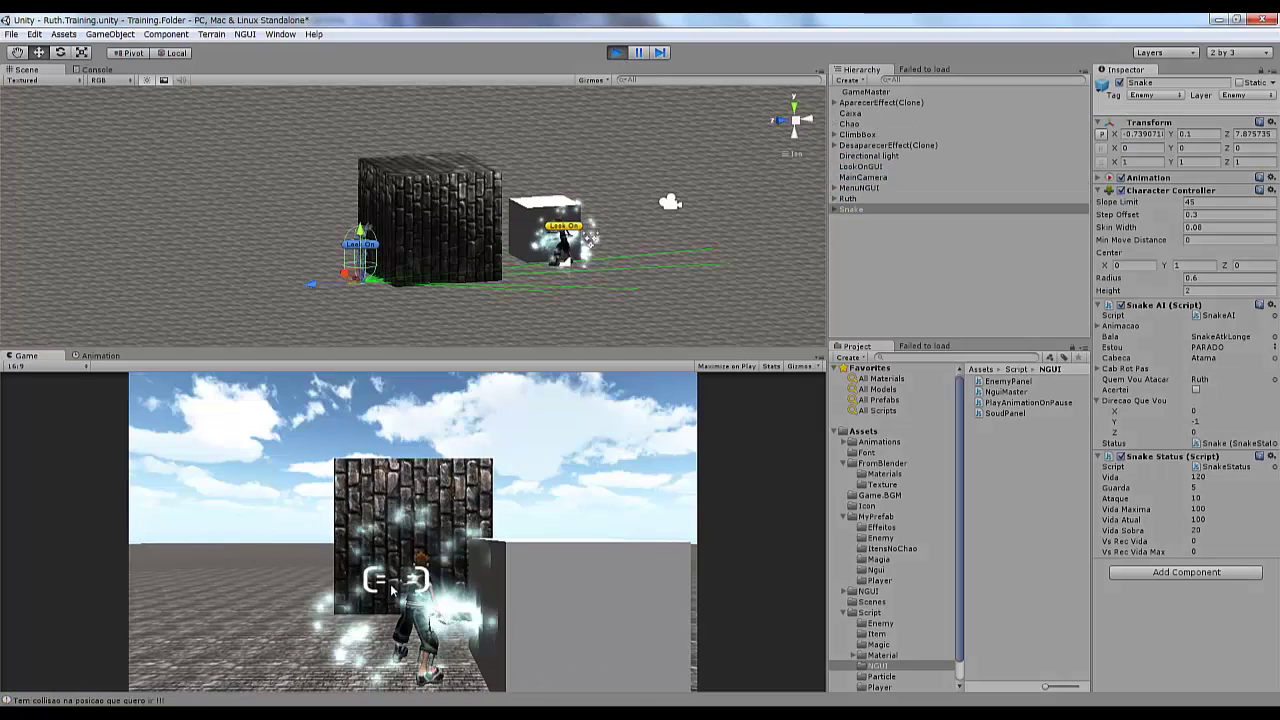
{"action": "left_click_drag", "start_coordinate": [480, 250], "coordinate": [564, 62], "text": "alt"}
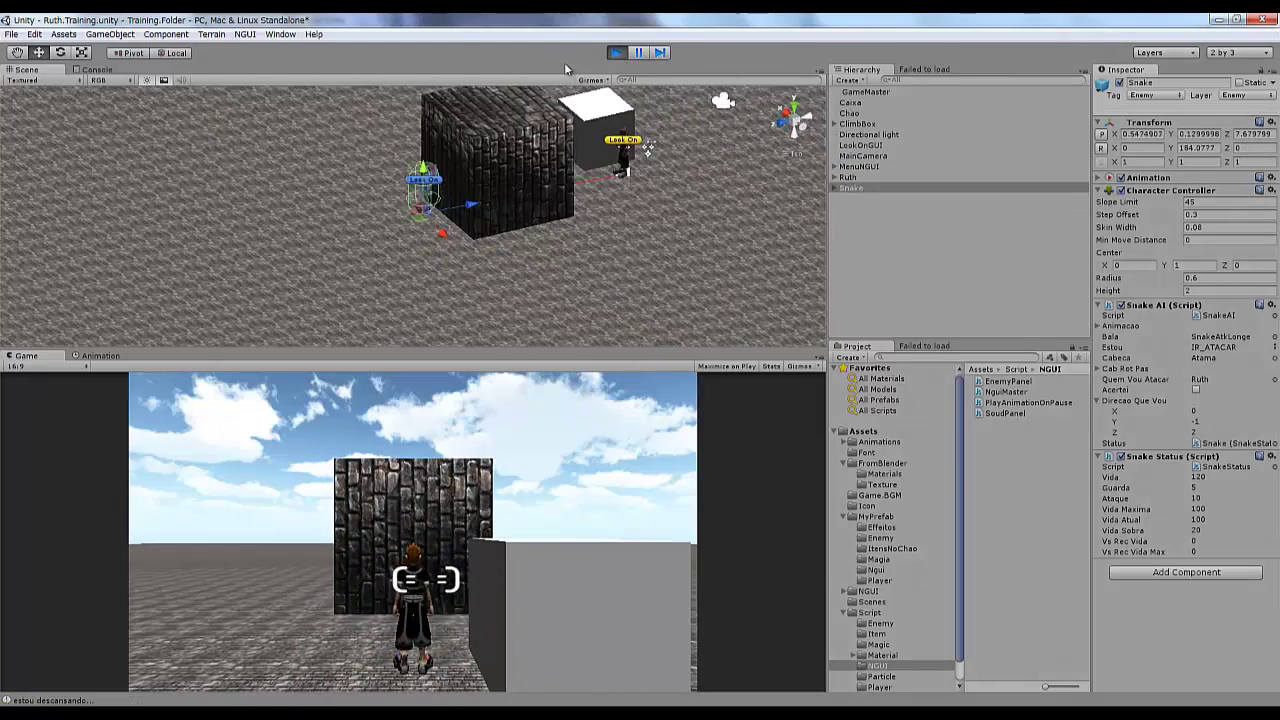
{"action": "key", "text": "alt+Tab"}
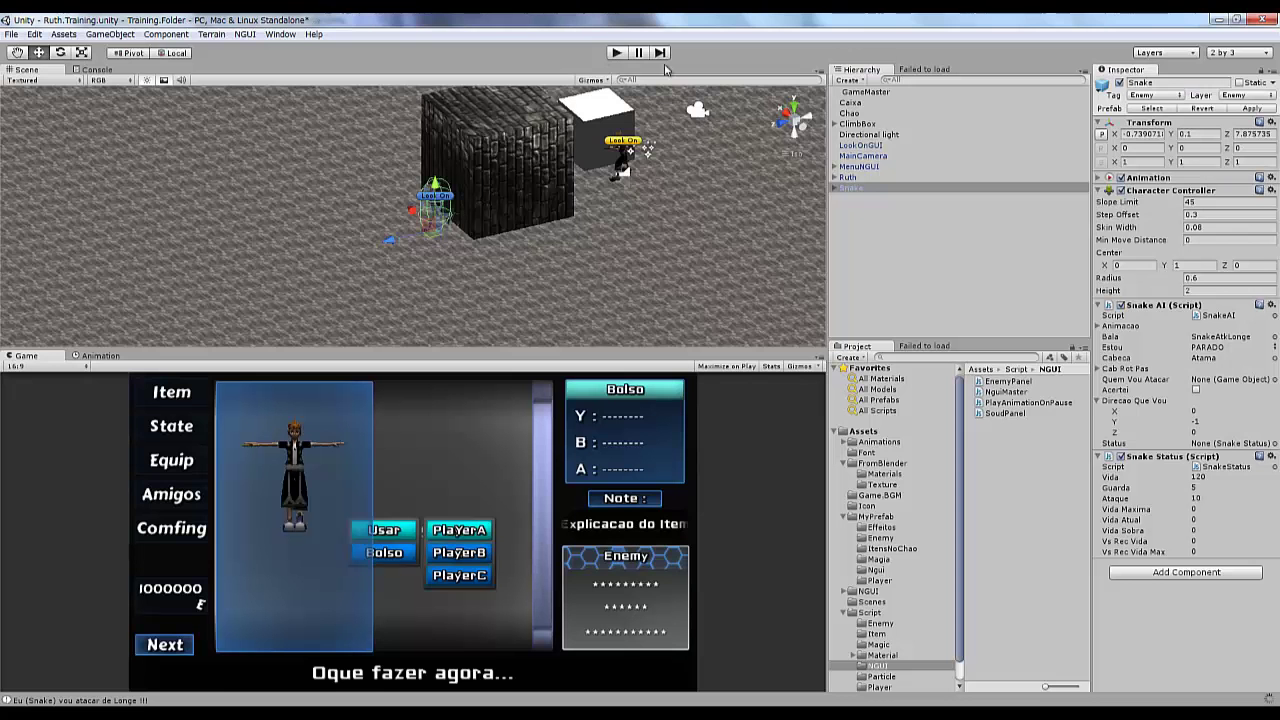
{"action": "key", "text": "alt+Tab"}
{"action": "left_click", "coordinate": [616, 52]}
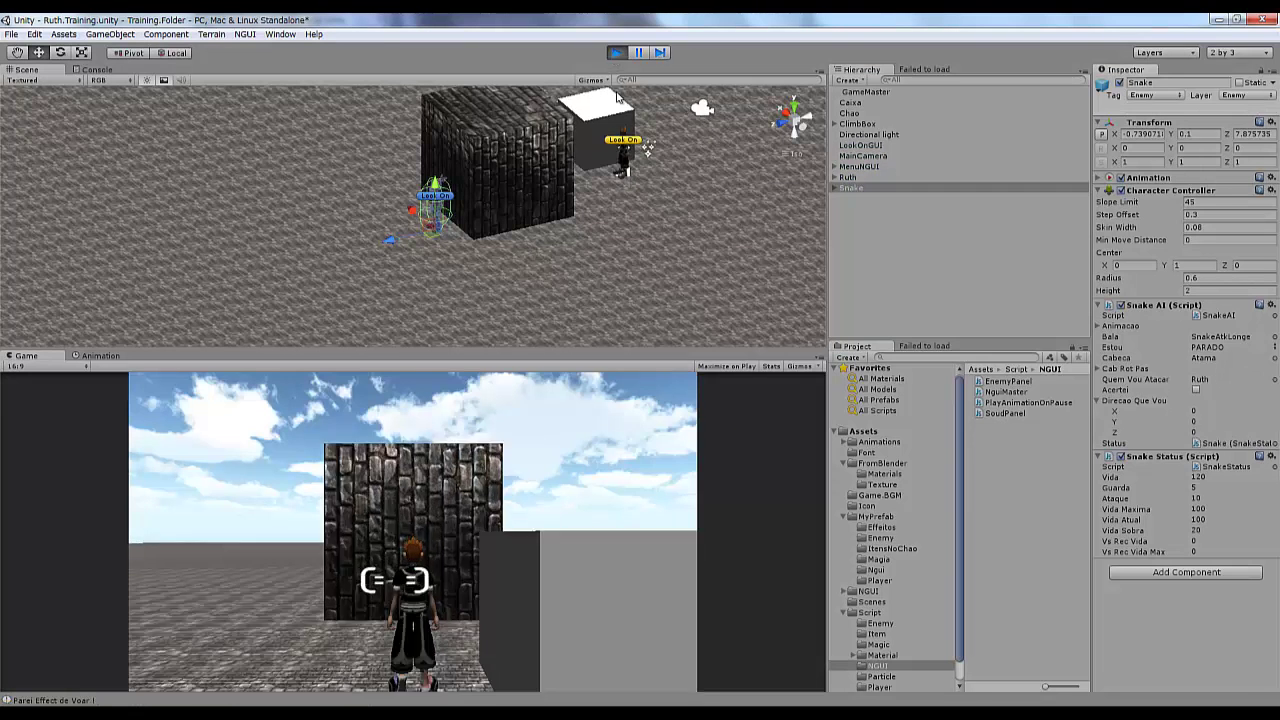
{"action": "left_click", "coordinate": [574, 301]}
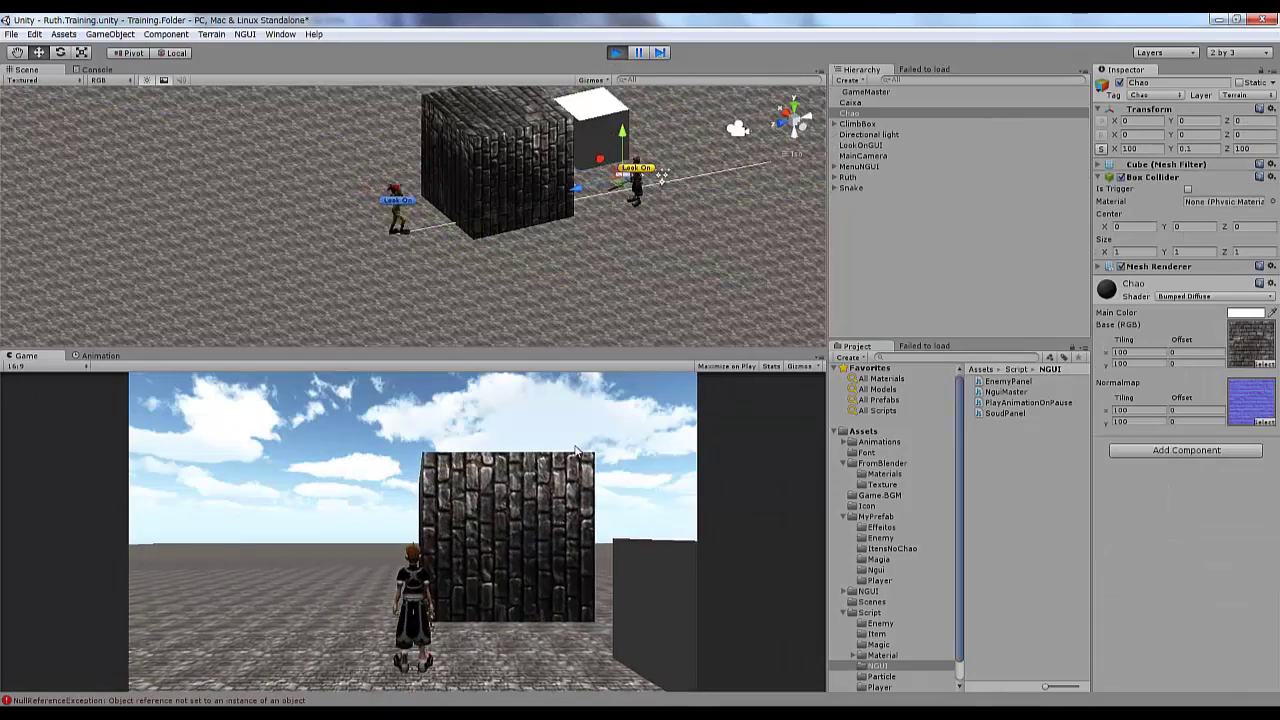
{"action": "left_click", "coordinate": [641, 54]}
{"action": "left_click_drag", "start_coordinate": [480, 260], "coordinate": [367, 270], "text": "alt"}
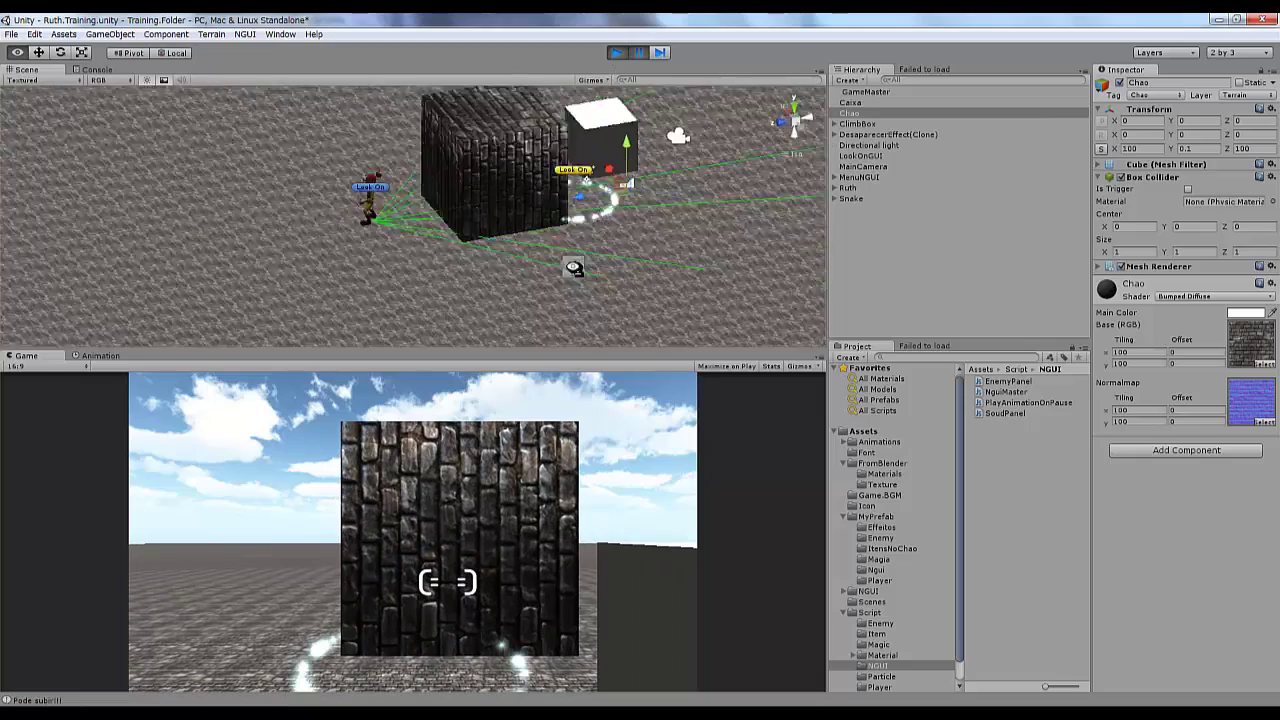
{"action": "left_click", "coordinate": [638, 53]}
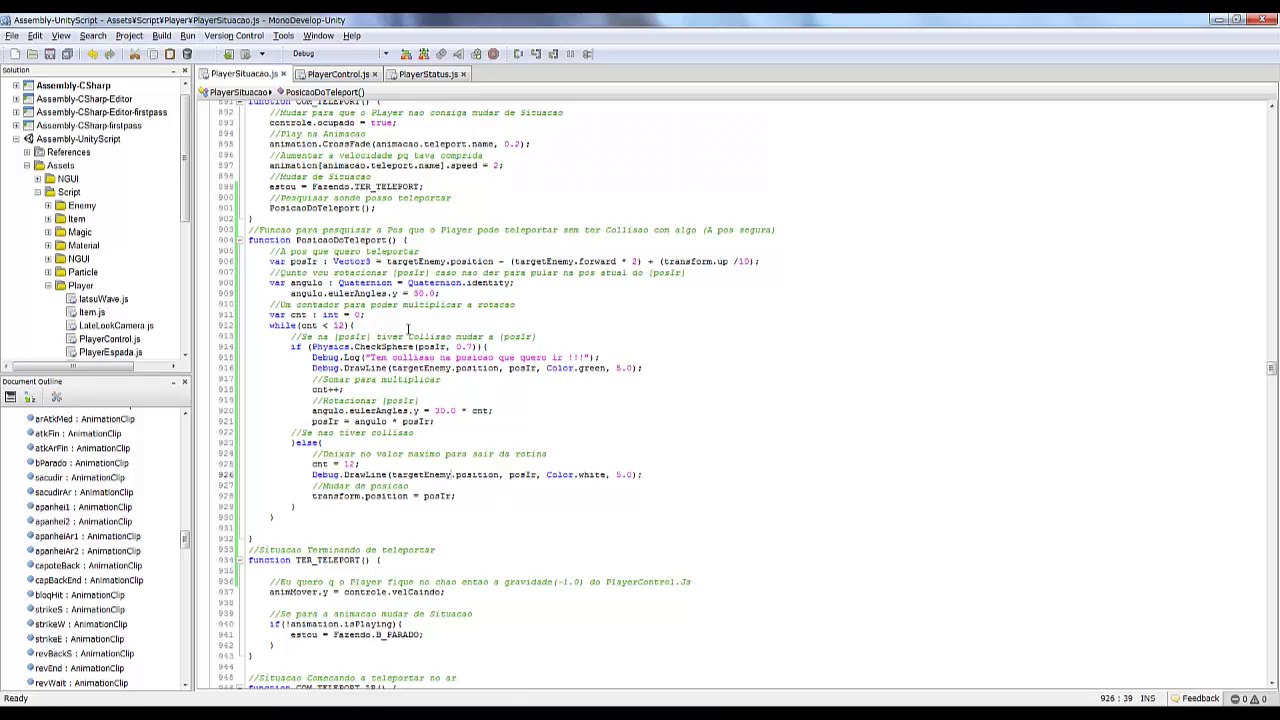
- Raise the CheckSphere test point by adding Vector3(0, .7, 0) to posIr, then play-test in Unity
{"action": "left_click", "coordinate": [445, 347]}
{"action": "type", "text": "+ ve"}
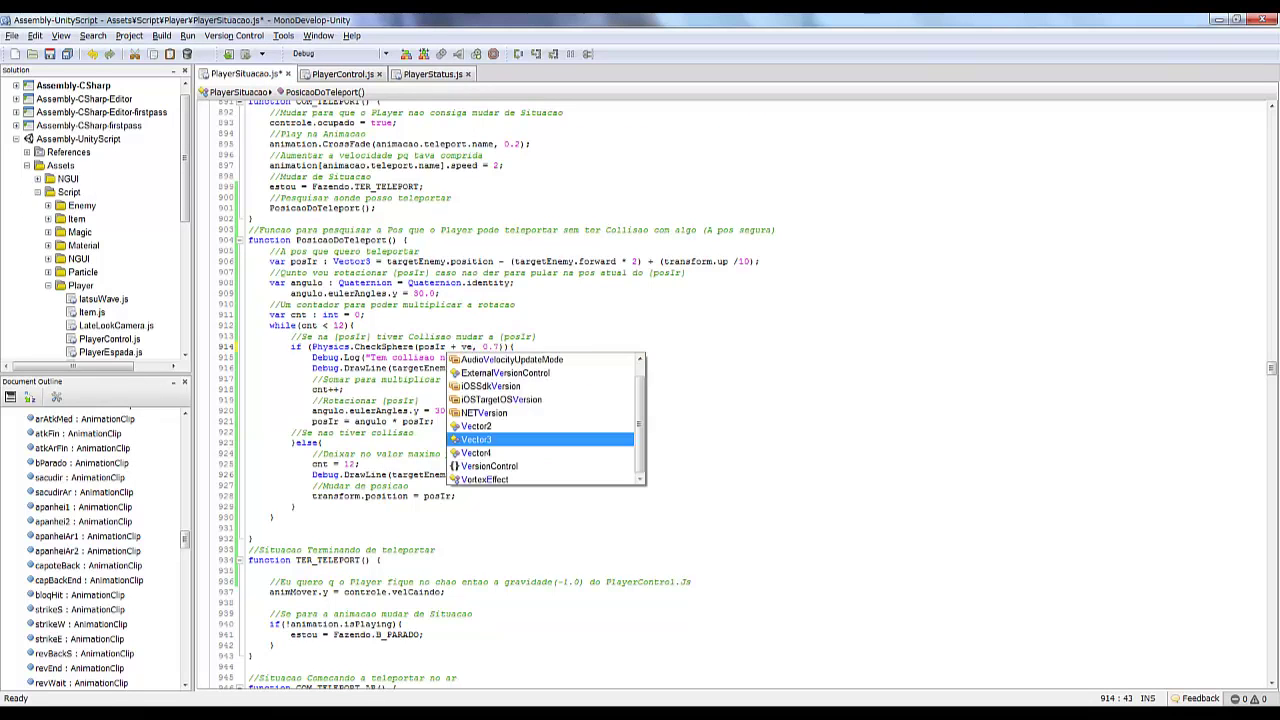
{"action": "key", "text": "Return"}
{"action": "type", "text": "(0, 0, 0)"}
{"action": "key", "text": "Left"}
{"action": "key", "text": "Left"}
{"action": "key", "text": "Left"}
{"action": "type", "text": ".7"}
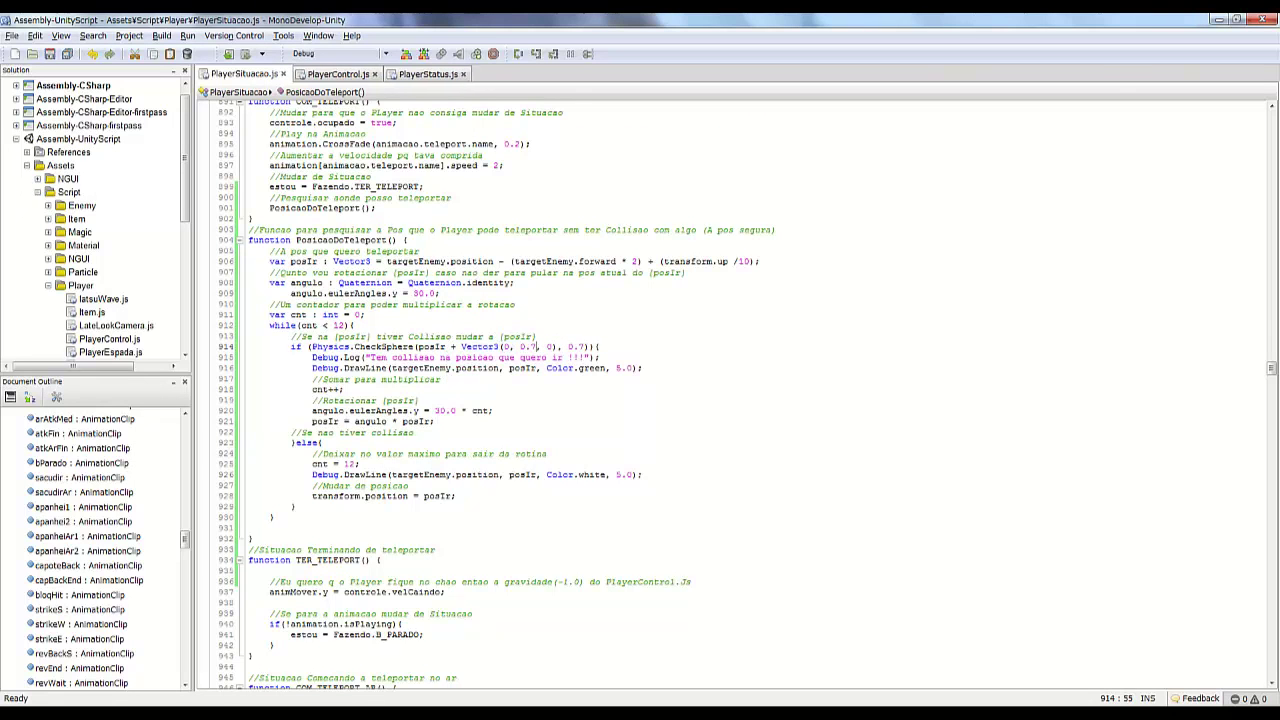
{"action": "key", "text": "alt+Tab"}
{"action": "left_click", "coordinate": [617, 53]}
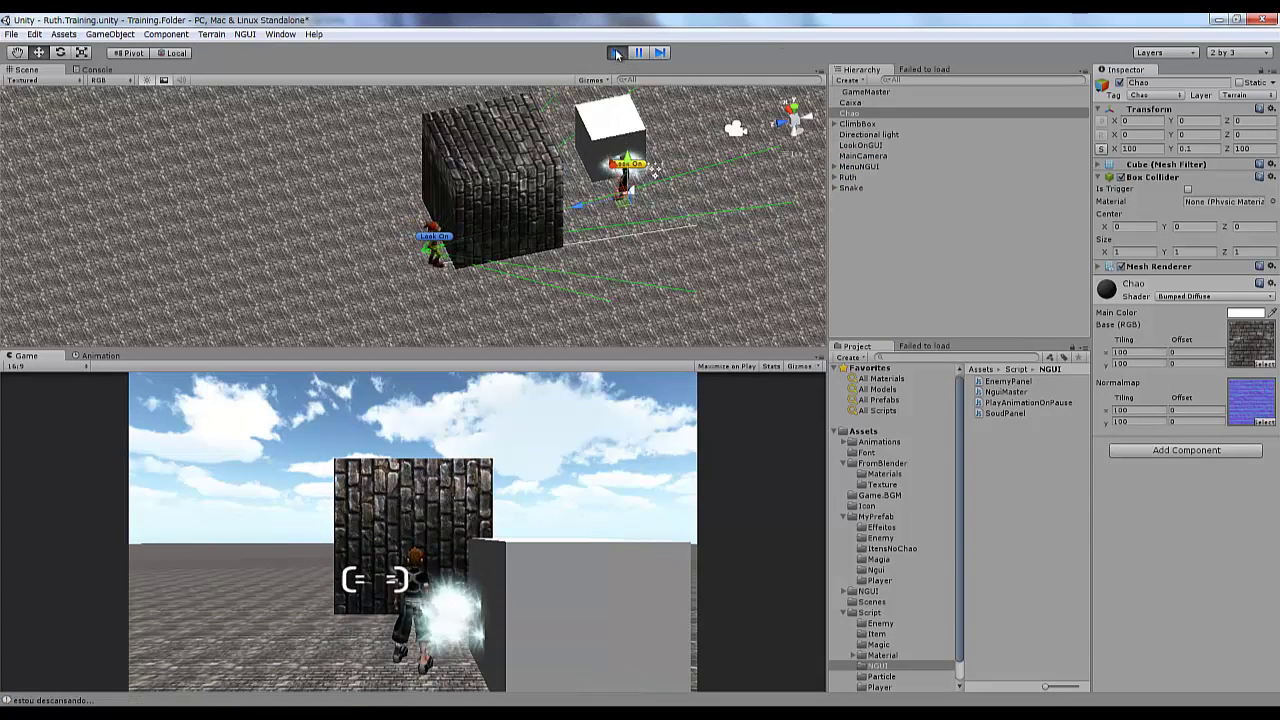
{"action": "key", "text": "alt+Tab"}
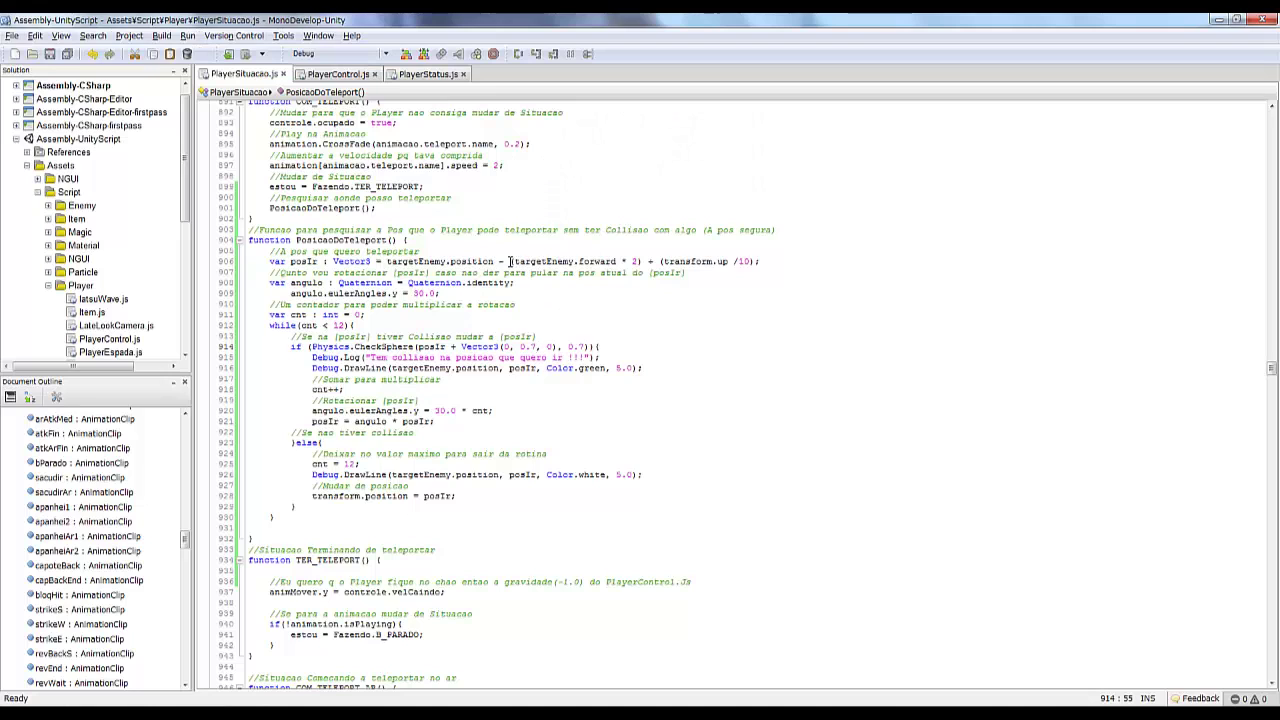
- Strip the parenthesis, * 2 multiplier and transform.up offset from line 906, then play-test again
{"action": "left_click", "coordinate": [510, 261]}
{"action": "key", "text": "Delete"}
{"action": "left_click", "coordinate": [607, 261]}
{"action": "key", "text": "Delete"}
{"action": "key", "text": "Delete"}
{"action": "key", "text": "Delete"}
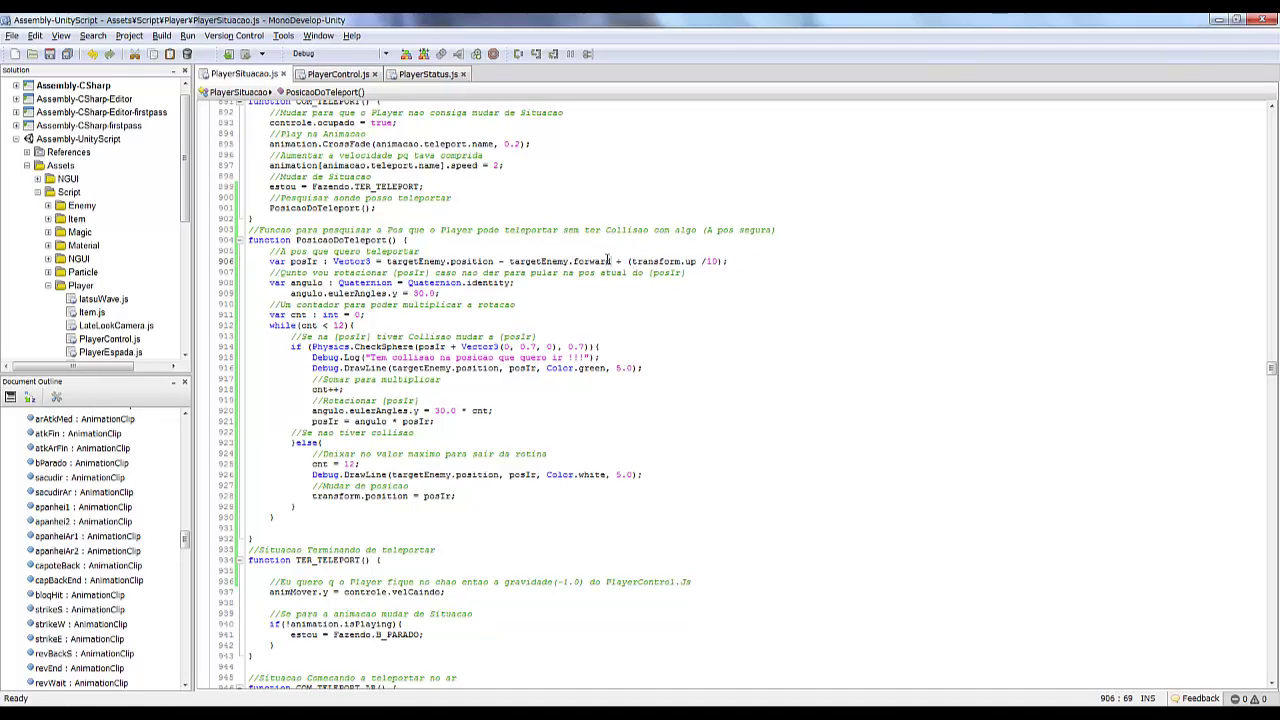
{"action": "left_click_drag", "start_coordinate": [611, 261], "coordinate": [724, 261]}
{"action": "key", "text": "Delete"}
{"action": "key", "text": "alt+Tab"}
{"action": "left_click", "coordinate": [616, 53]}
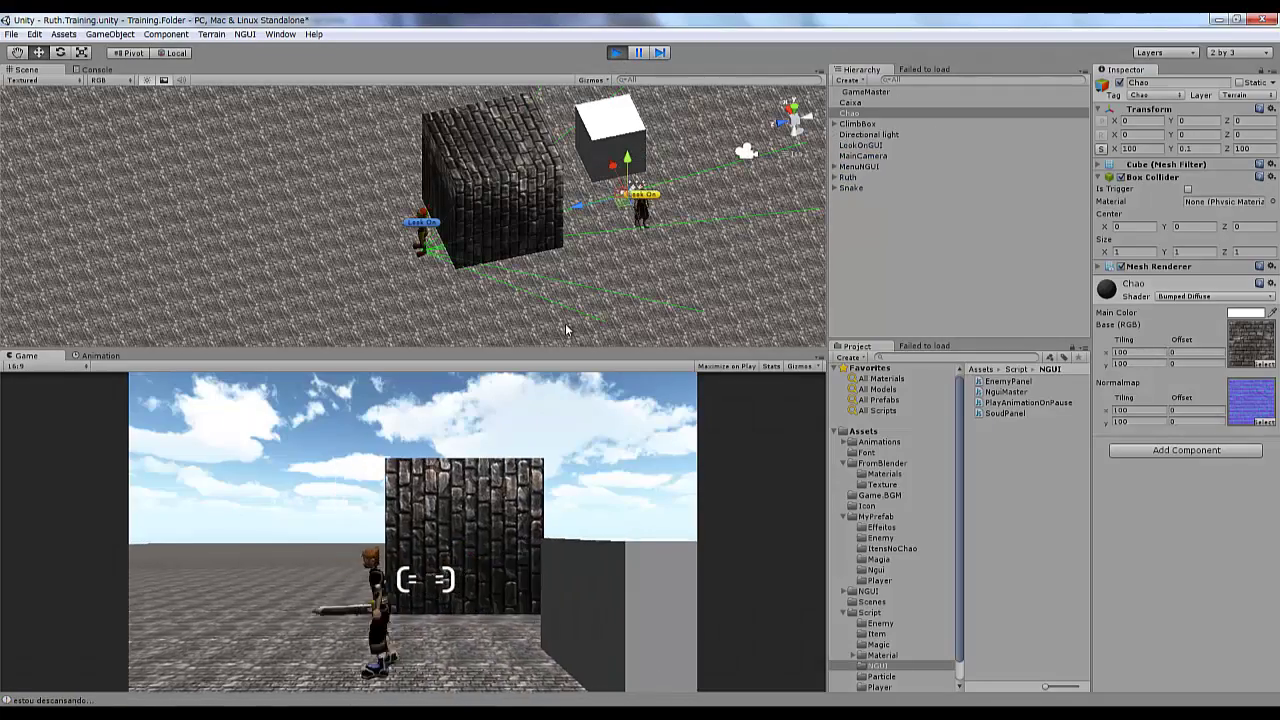
{"action": "mouse_move", "coordinate": [566, 330]}
{"action": "left_mouse_down", "text": "alt"}
{"action": "mouse_move", "coordinate": [436, 128]}
{"action": "mouse_move", "coordinate": [657, 152]}
{"action": "left_mouse_up", "text": "alt"}
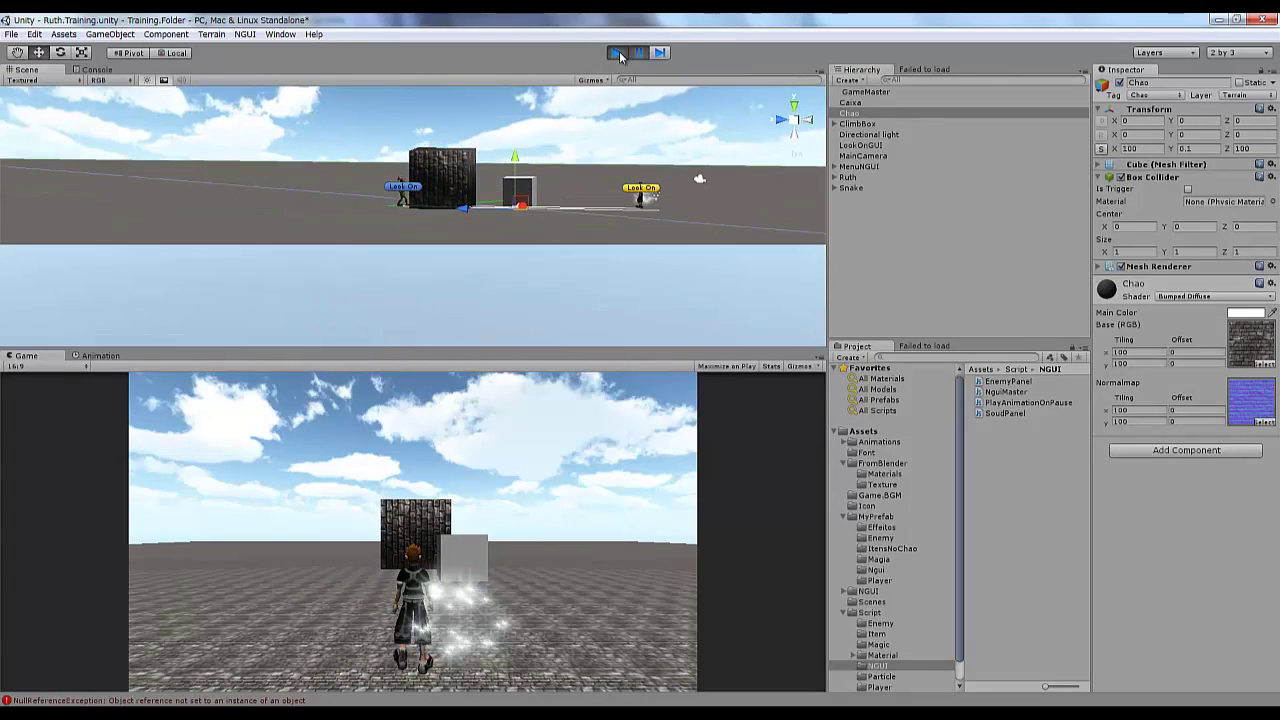
{"action": "key", "text": "alt+Tab"}
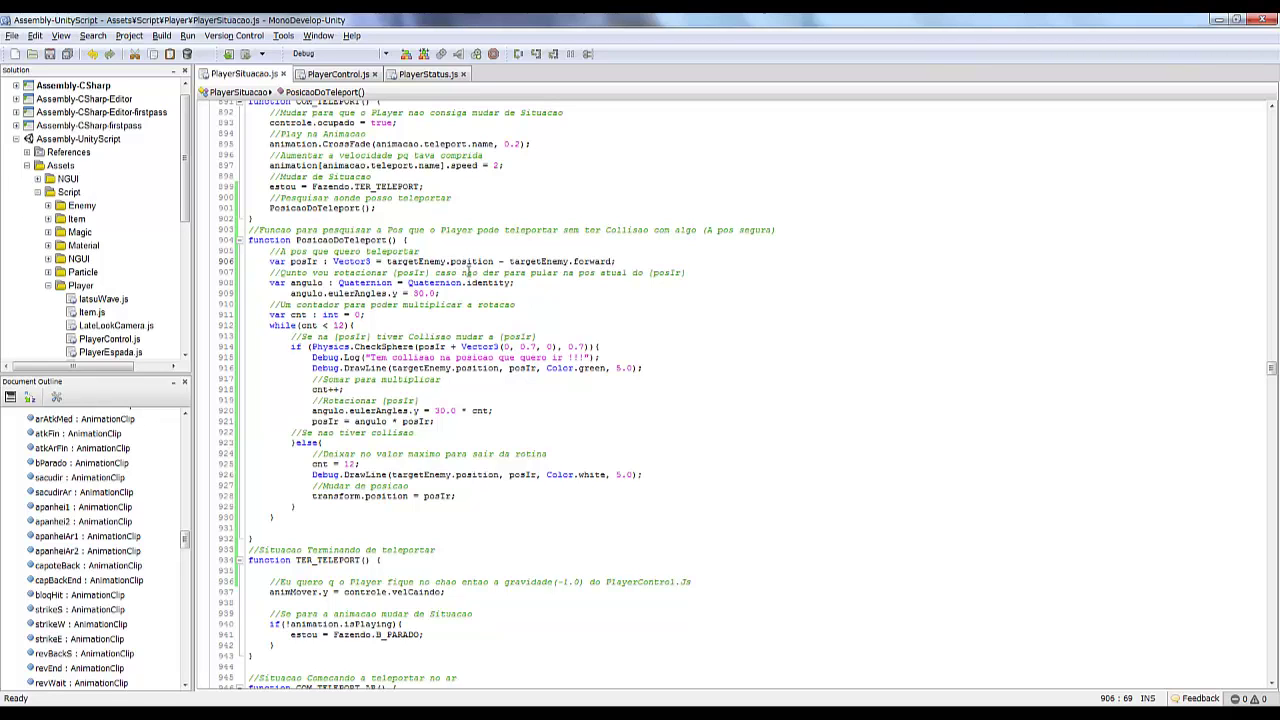
- Remove the multiplication by posIr on line 921 and save to check compilation
{"action": "left_click", "coordinate": [435, 421]}
{"action": "key", "text": "BackSpace"}
{"action": "key", "text": "BackSpace"}
{"action": "key", "text": "BackSpace"}
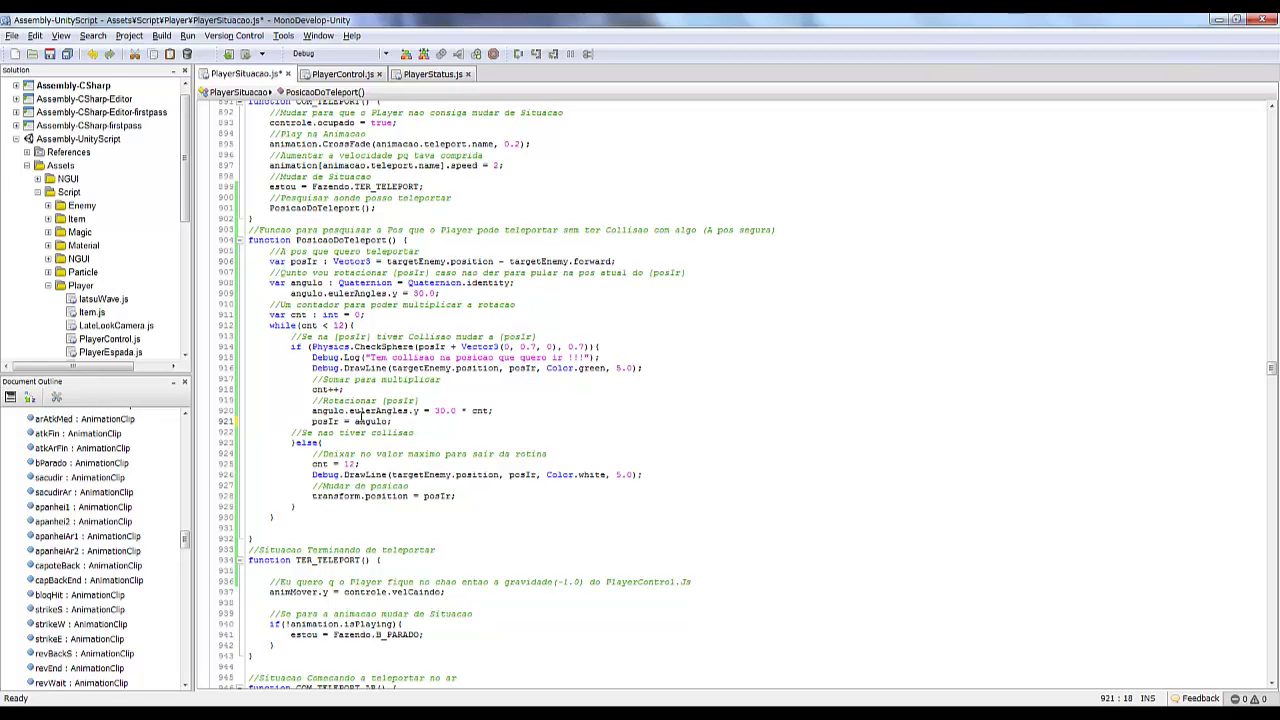
{"action": "key", "text": "ctrl+s"}
{"action": "key", "text": "alt+Tab"}
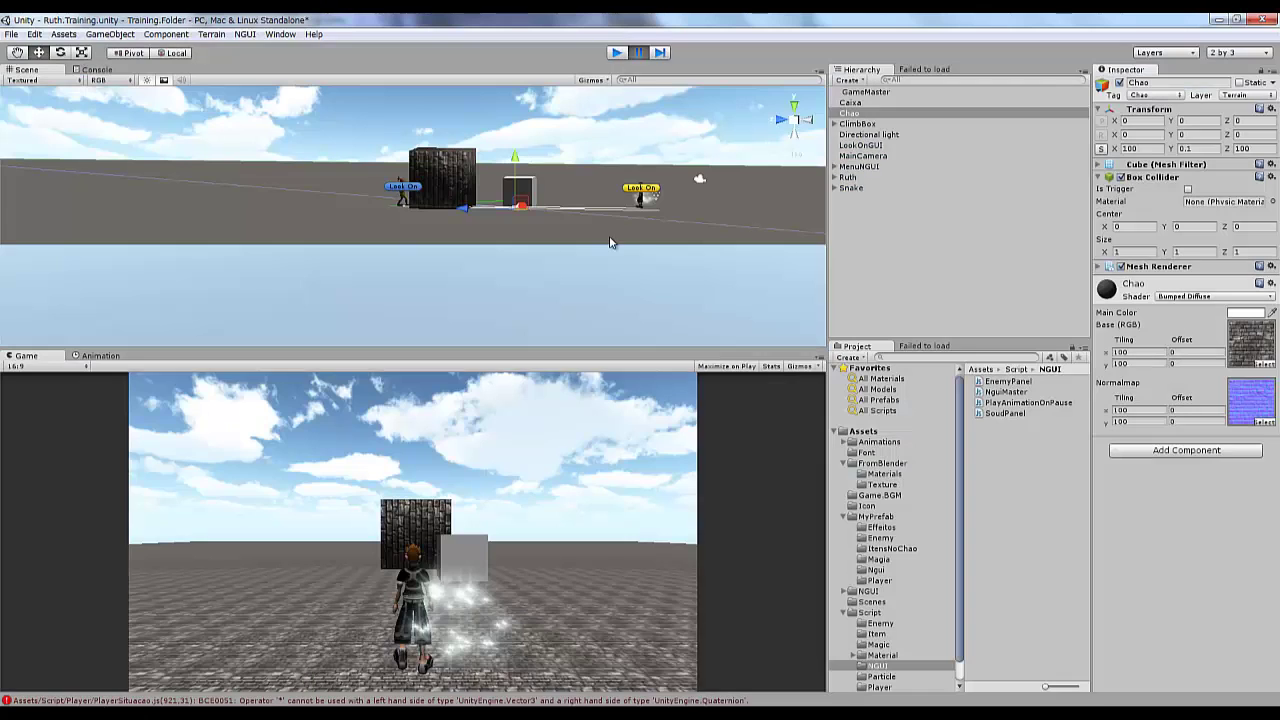
{"action": "key", "text": "alt+Tab"}
- Prefix posIr with targetEnemy.position + in the DrawLine and CheckSphere calls
{"action": "left_click", "coordinate": [388, 261]}
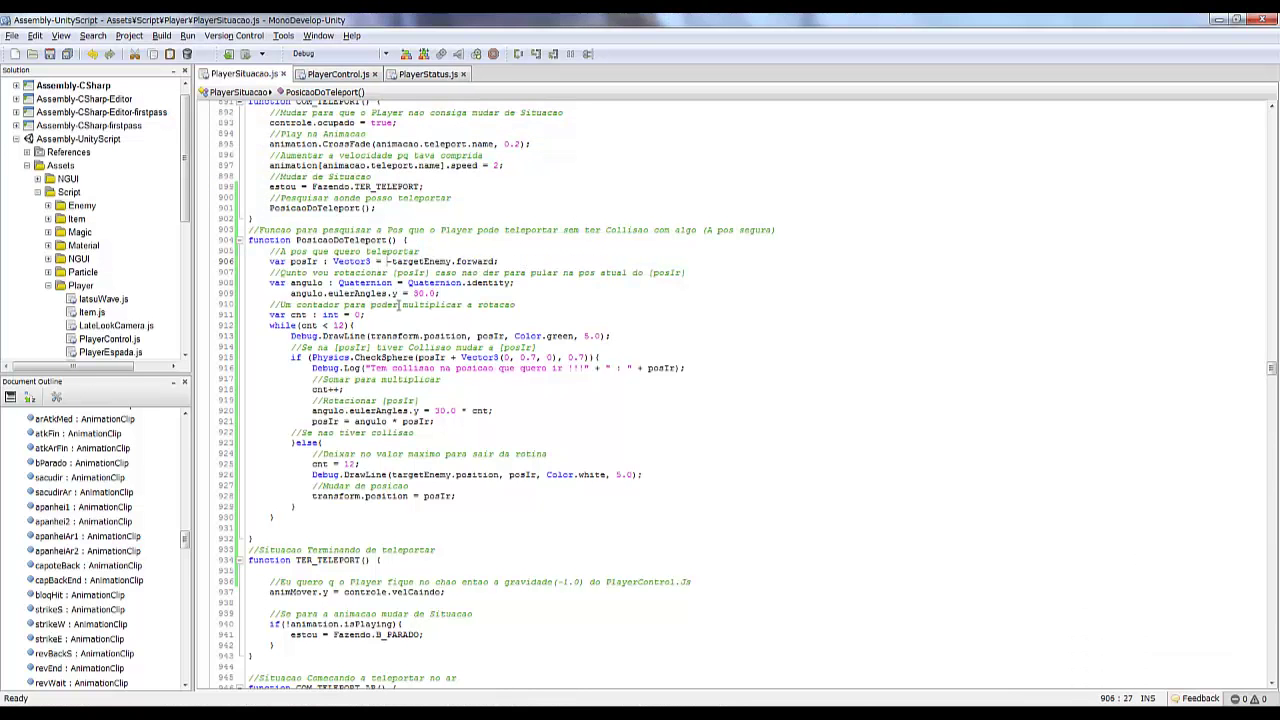
{"action": "type", "text": "targetEnemy.position +"}
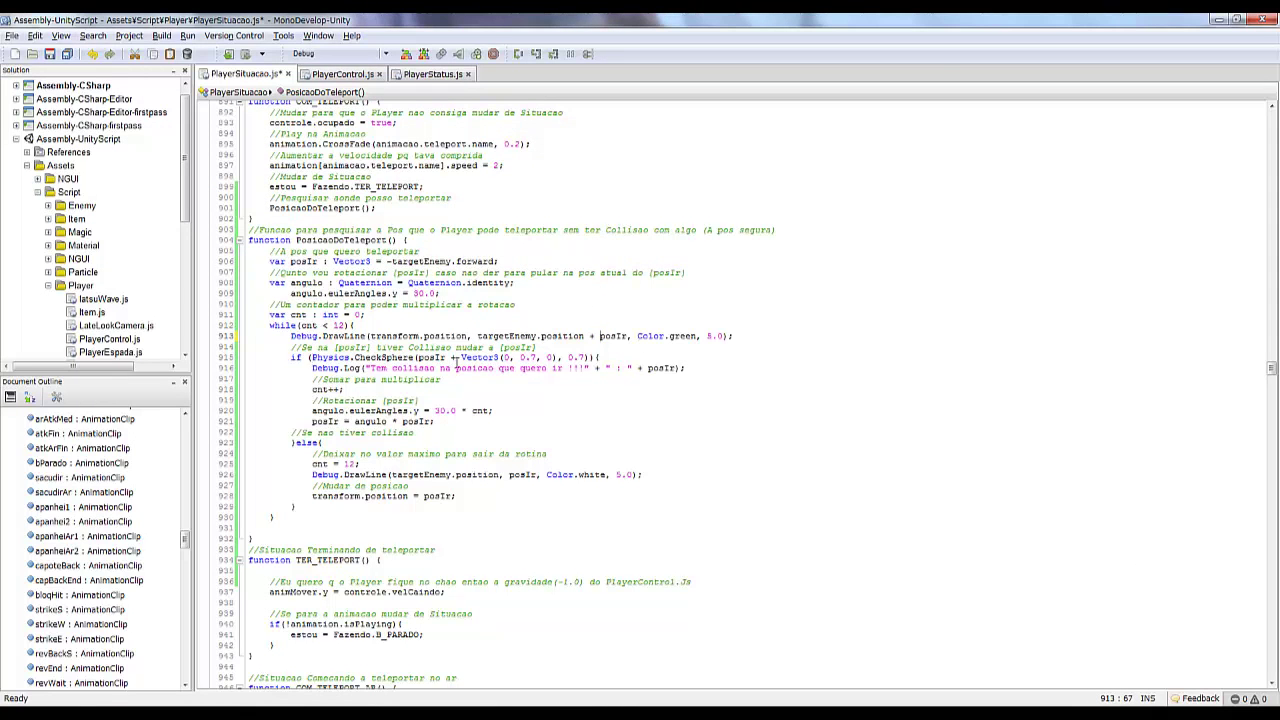
{"action": "left_click", "coordinate": [414, 357]}
{"action": "type", "text": "targetEnemy.position +"}
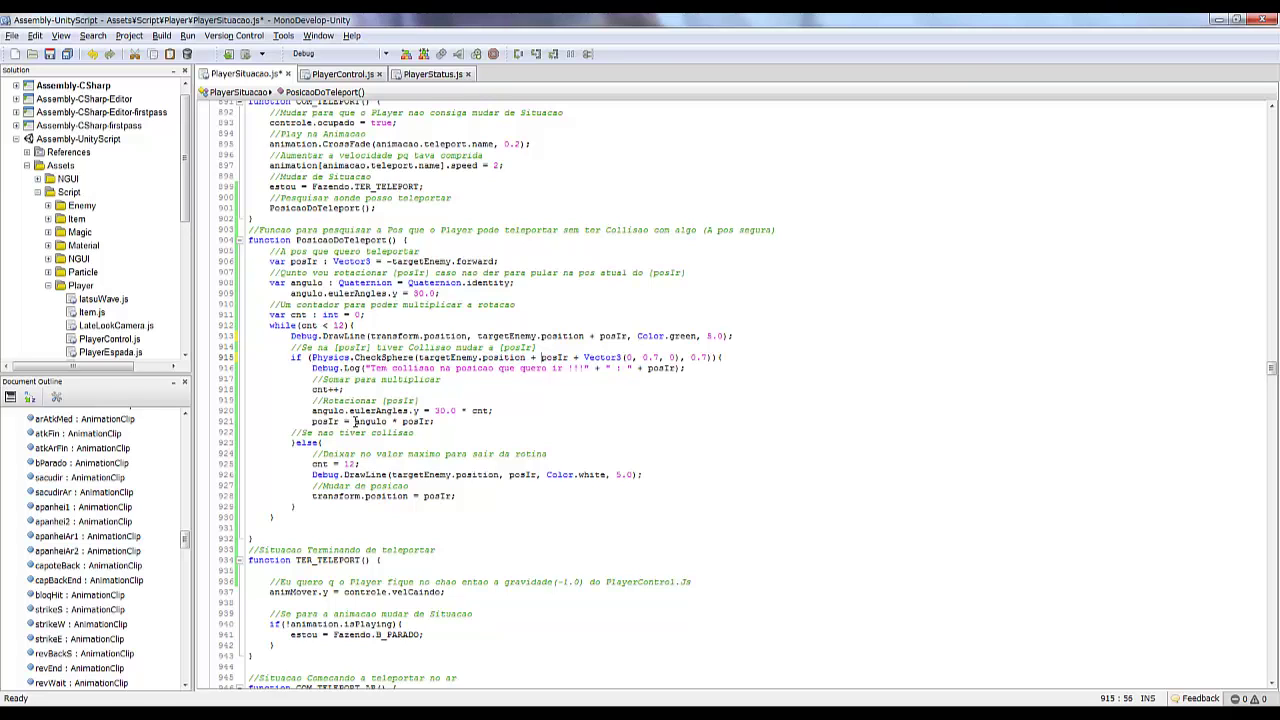
- Add a new line 922 that adds targetEnemy.position to posIr with +=, and save
{"action": "left_click", "coordinate": [355, 421]}
{"action": "key", "text": "End"}
{"action": "key", "text": "Return"}
{"action": "type", "text": "targetEnemy.position +"}
{"action": "left_click_drag", "start_coordinate": [341, 421], "coordinate": [313, 421]}
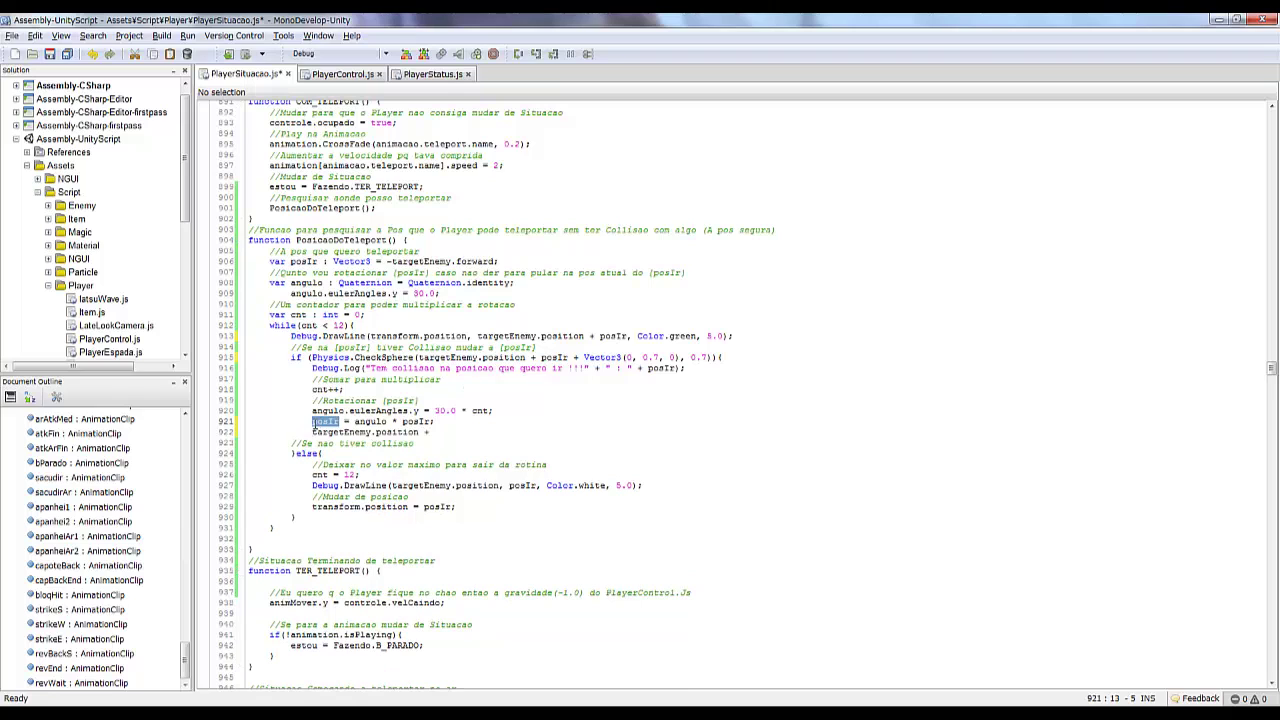
{"action": "key", "text": "ctrl+c"}
{"action": "left_click", "coordinate": [312, 432]}
{"action": "key", "text": "ctrl+v"}
{"action": "type", "text": "+="}
{"action": "key", "text": "ctrl+s"}
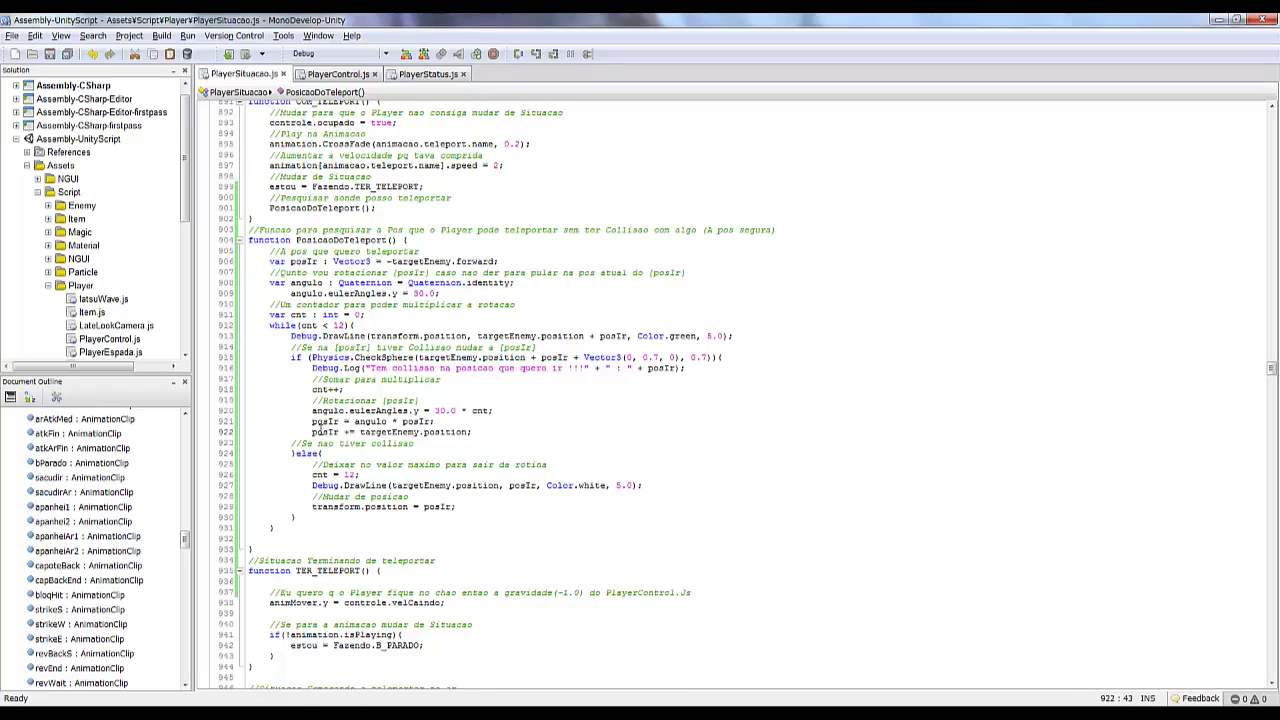
- Drop line 922 and add targetEnemy.position into the teleport position assignment instead, then save
{"action": "left_click", "coordinate": [314, 432], "text": "shift"}
{"action": "key", "text": "BackSpace"}
{"action": "key", "text": "BackSpace"}
{"action": "key", "text": "BackSpace"}
{"action": "key", "text": "BackSpace"}
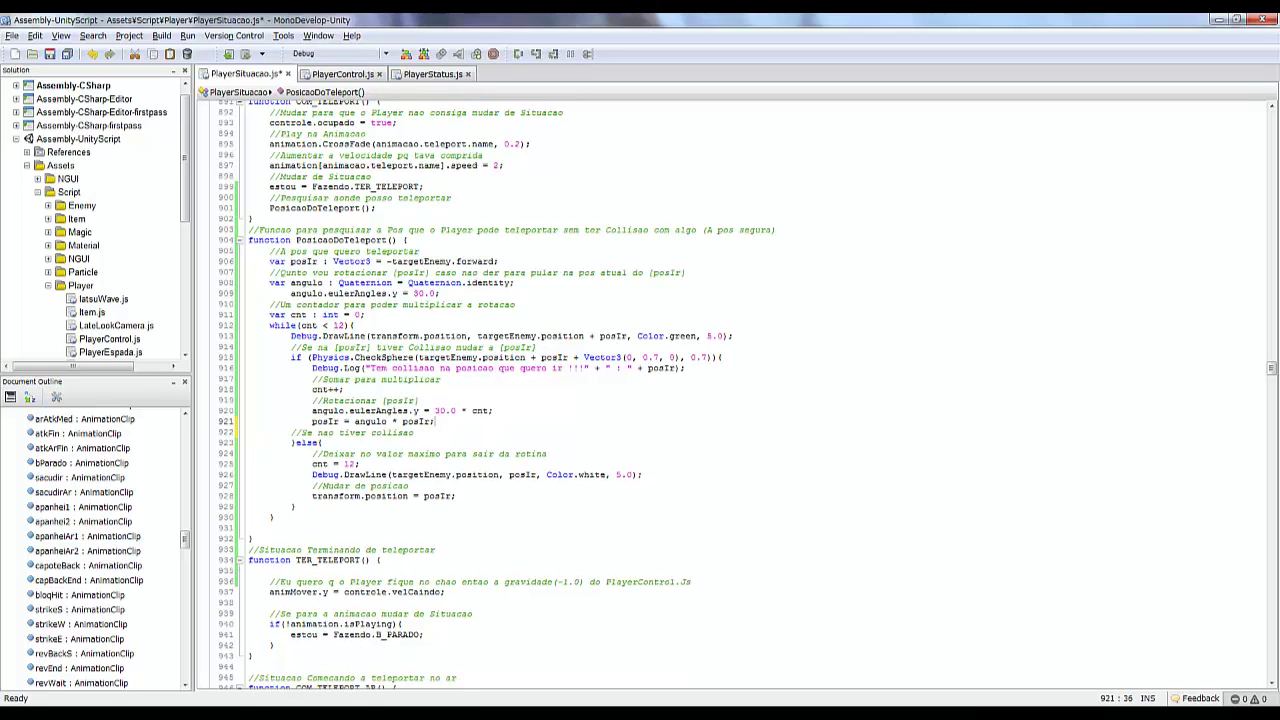
{"action": "key", "text": "ctrl+v"}
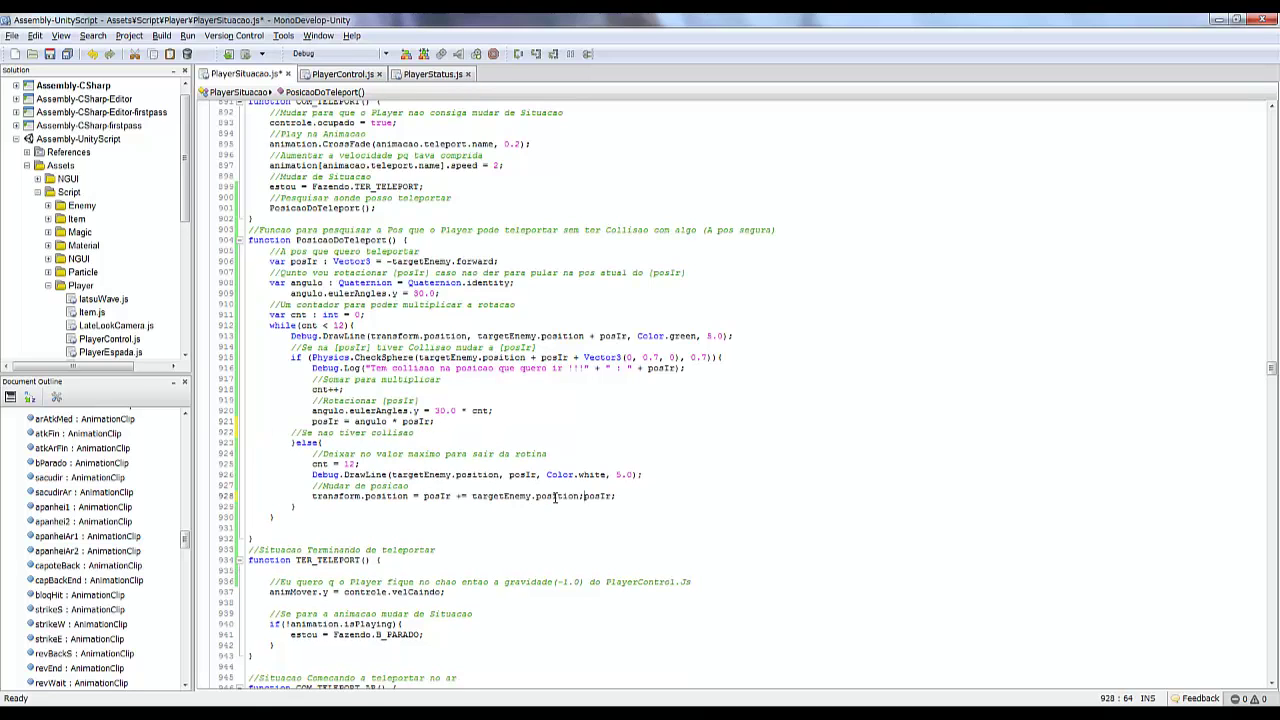
{"action": "key", "text": "ctrl+s"}
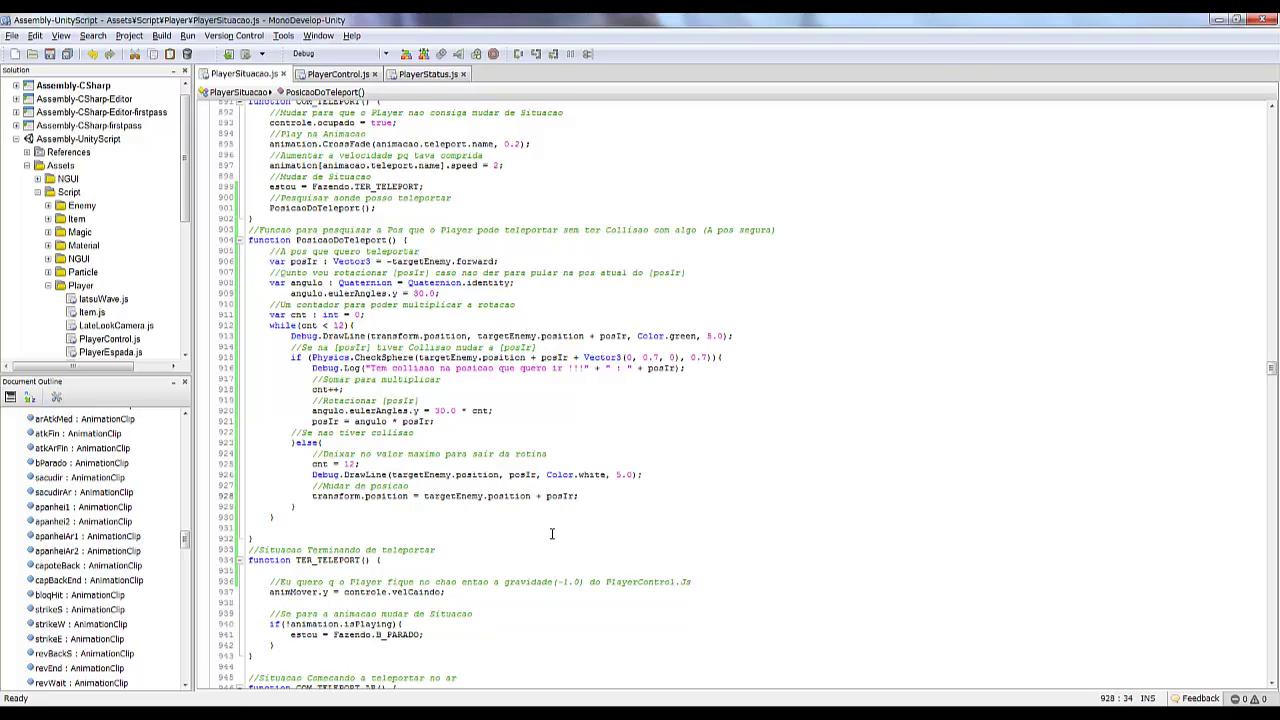
- Delete the white DrawLine call, change the CheckSphere offset from 0.7 to 1, and save
{"action": "left_click_drag", "start_coordinate": [651, 474], "coordinate": [360, 464]}
{"action": "key", "text": "BackSpace"}
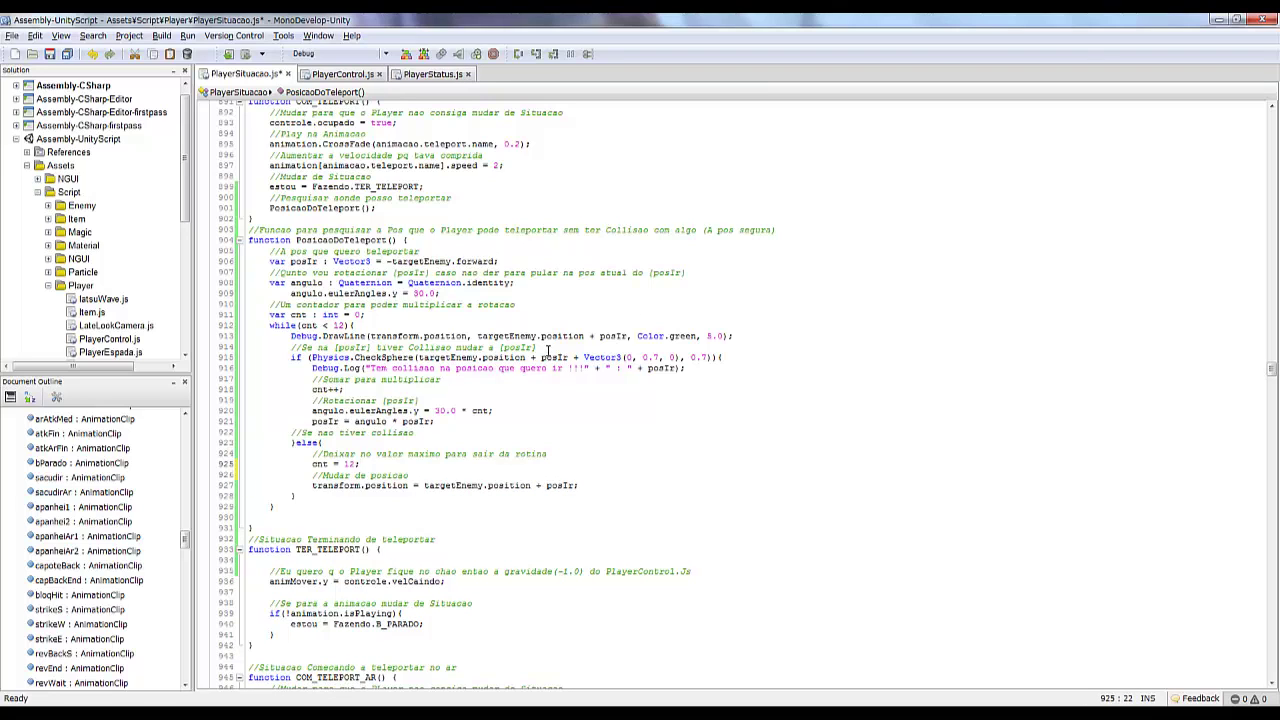
{"action": "double_click", "coordinate": [650, 357]}
{"action": "type", "text": "1"}
{"action": "key", "text": "ctrl+s"}
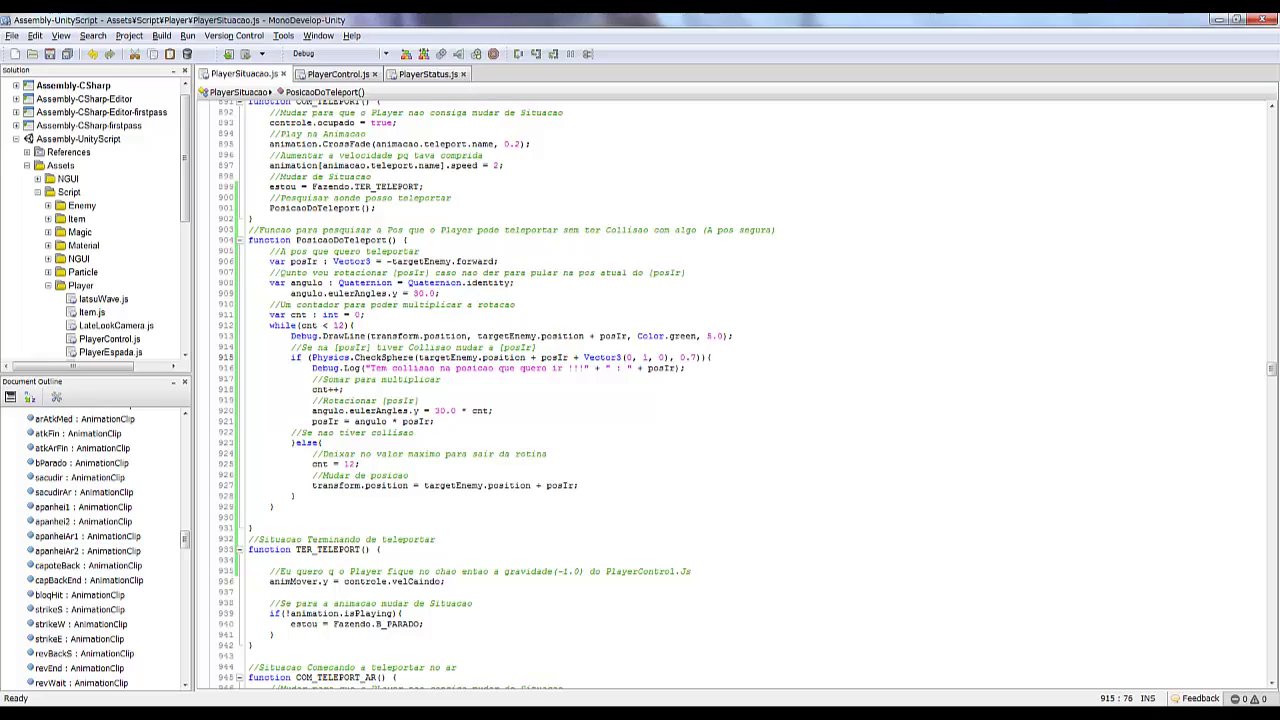
{"action": "key", "text": "alt+Tab"}
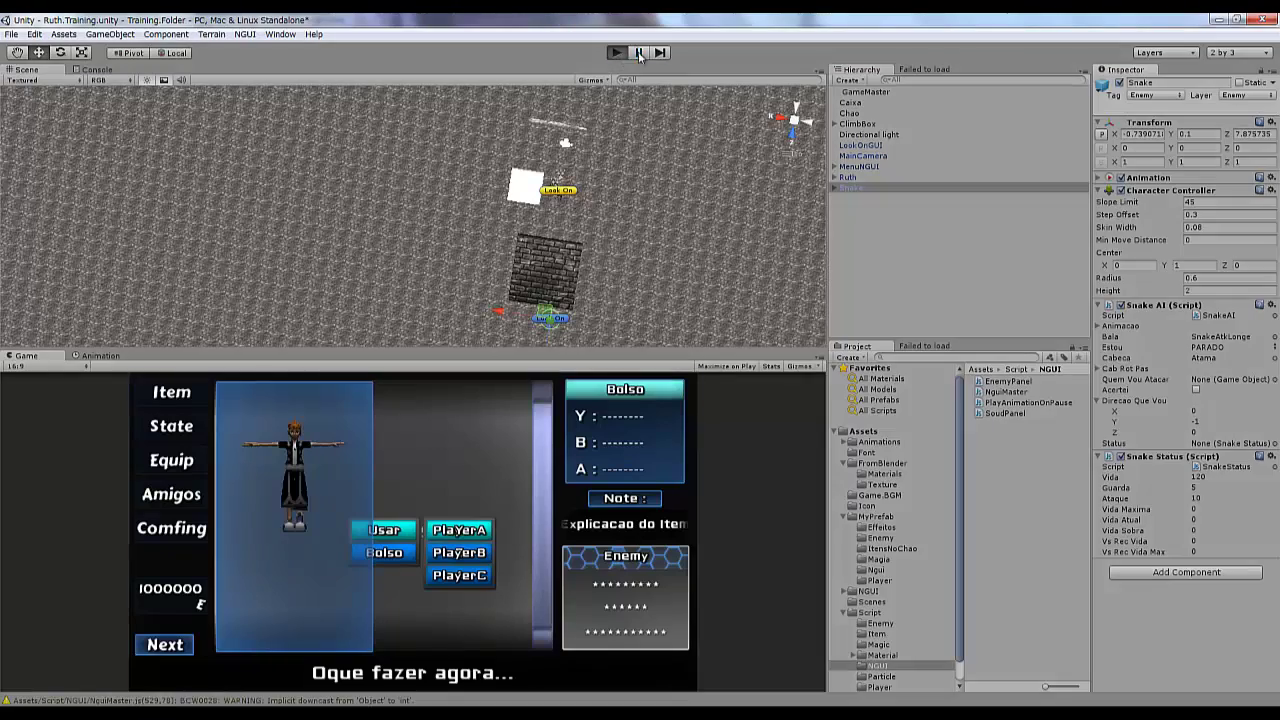
- Make the debug line start at targetEnemy.position and save the script
{"action": "key", "text": "alt+Tab"}
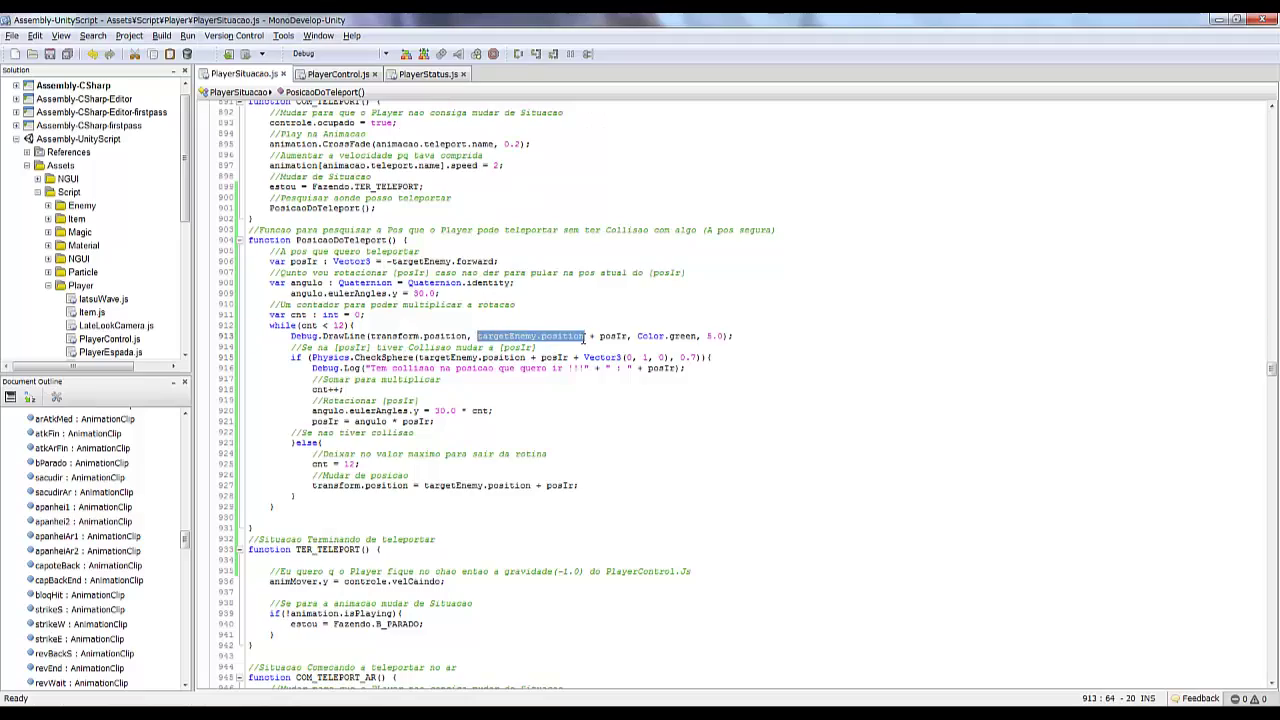
{"action": "left_click_drag", "start_coordinate": [477, 336], "coordinate": [372, 336]}
{"action": "key", "text": "Delete"}
{"action": "key", "text": "ctrl+s"}
- Play-test the teleport and jump from a Console log entry to its script line
{"action": "key", "text": "alt+Tab"}
{"action": "left_click", "coordinate": [616, 52]}
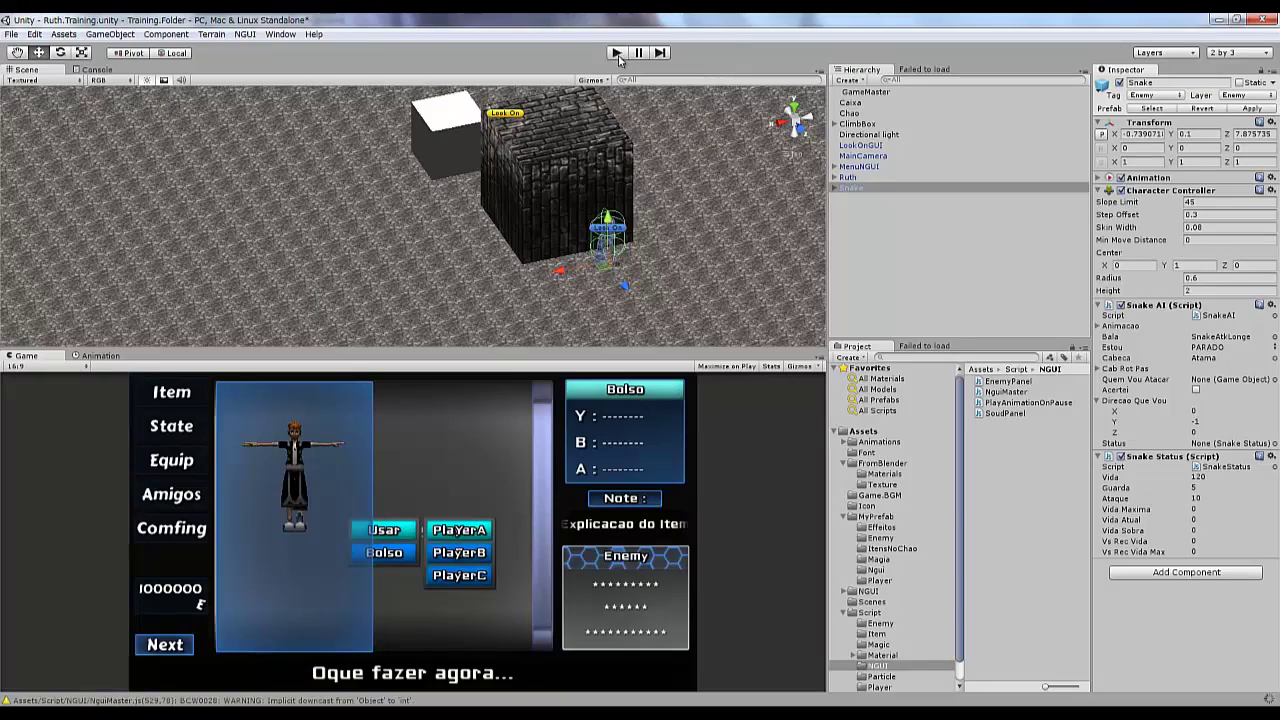
{"action": "mouse_move", "coordinate": [482, 195]}
{"action": "left_mouse_down", "text": "alt"}
{"action": "mouse_move", "coordinate": [520, 243]}
{"action": "mouse_move", "coordinate": [528, 218]}
{"action": "left_mouse_up", "text": "alt"}
{"action": "left_click", "coordinate": [97, 70]}
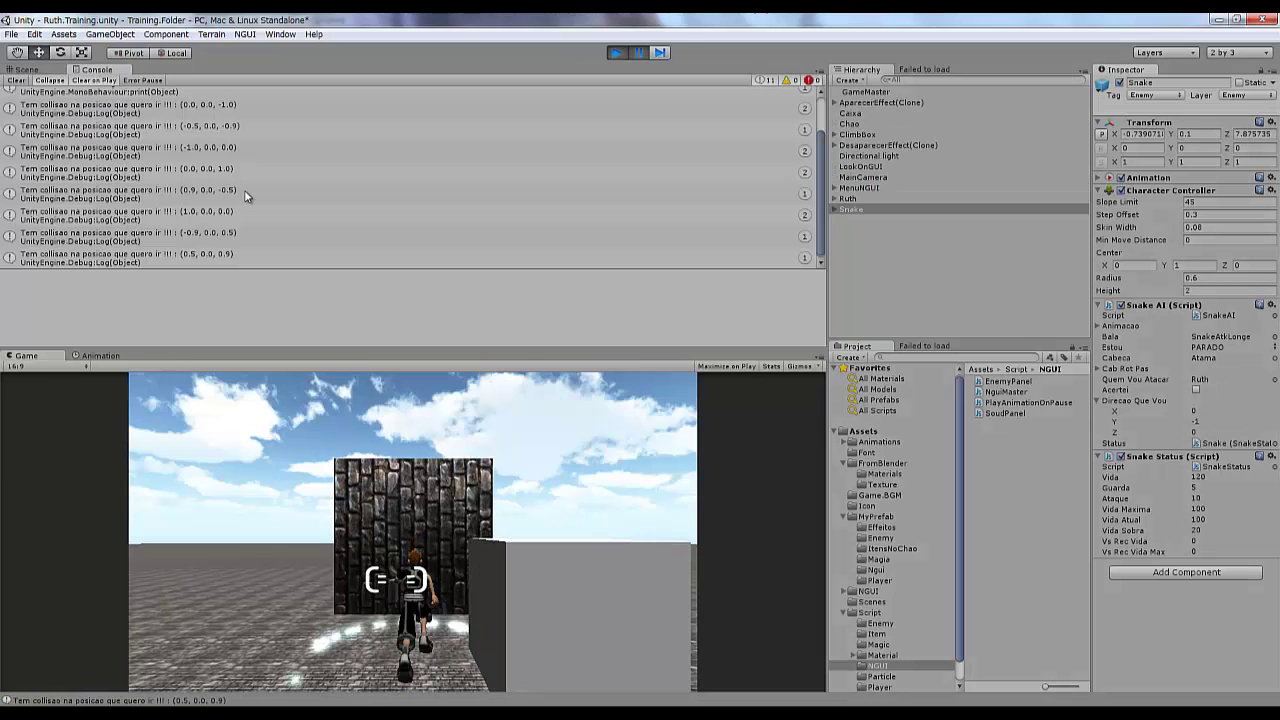
{"action": "double_click", "coordinate": [244, 191]}
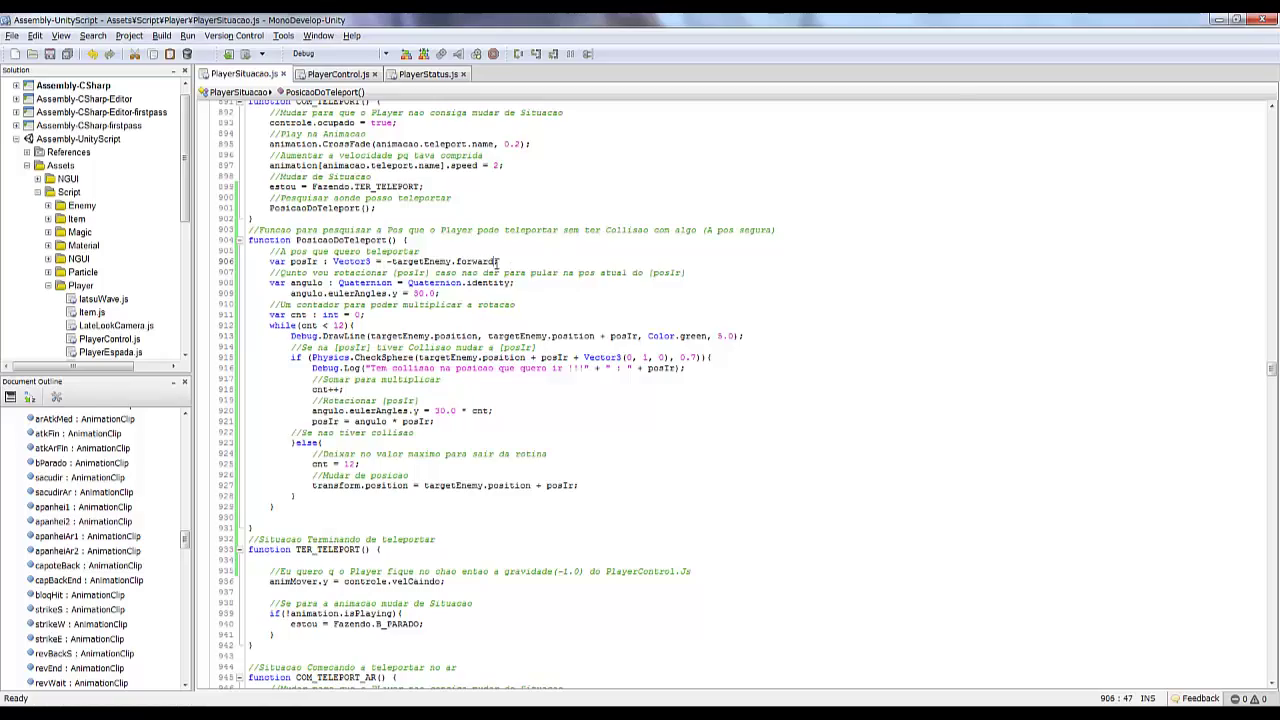
- Play again, inspecting the teleport around the wall and the Console collision warnings
{"action": "key", "text": "alt+Tab"}
{"action": "left_click", "coordinate": [617, 53]}
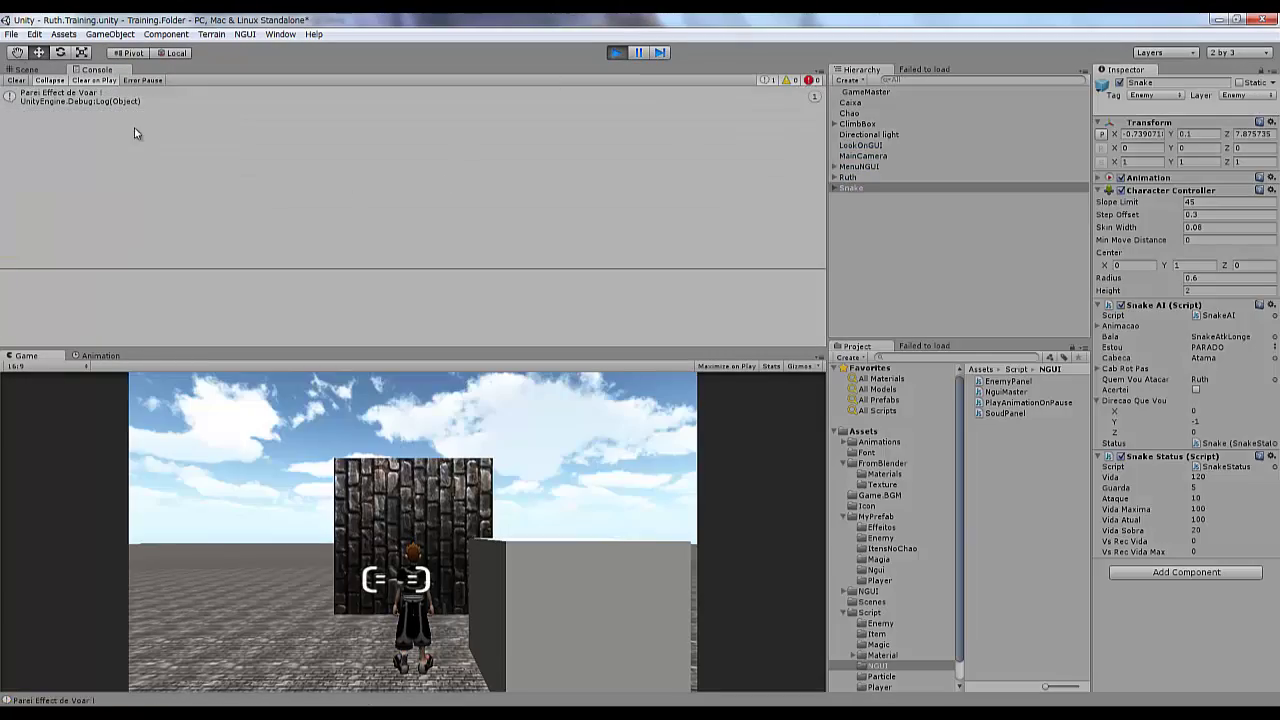
{"action": "left_click", "coordinate": [26, 69]}
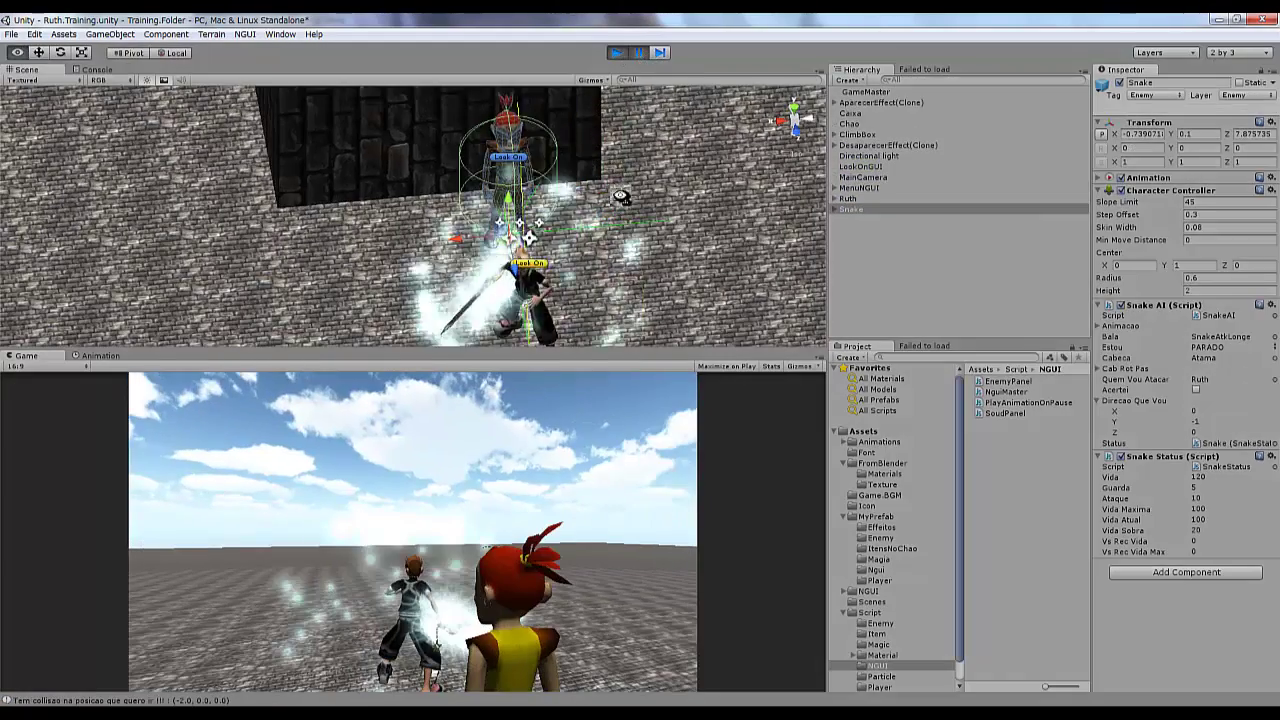
{"action": "mouse_move", "coordinate": [623, 125]}
{"action": "left_mouse_down", "text": "alt"}
{"action": "mouse_move", "coordinate": [597, 228]}
{"action": "mouse_move", "coordinate": [451, 183]}
{"action": "left_mouse_up", "text": "alt"}
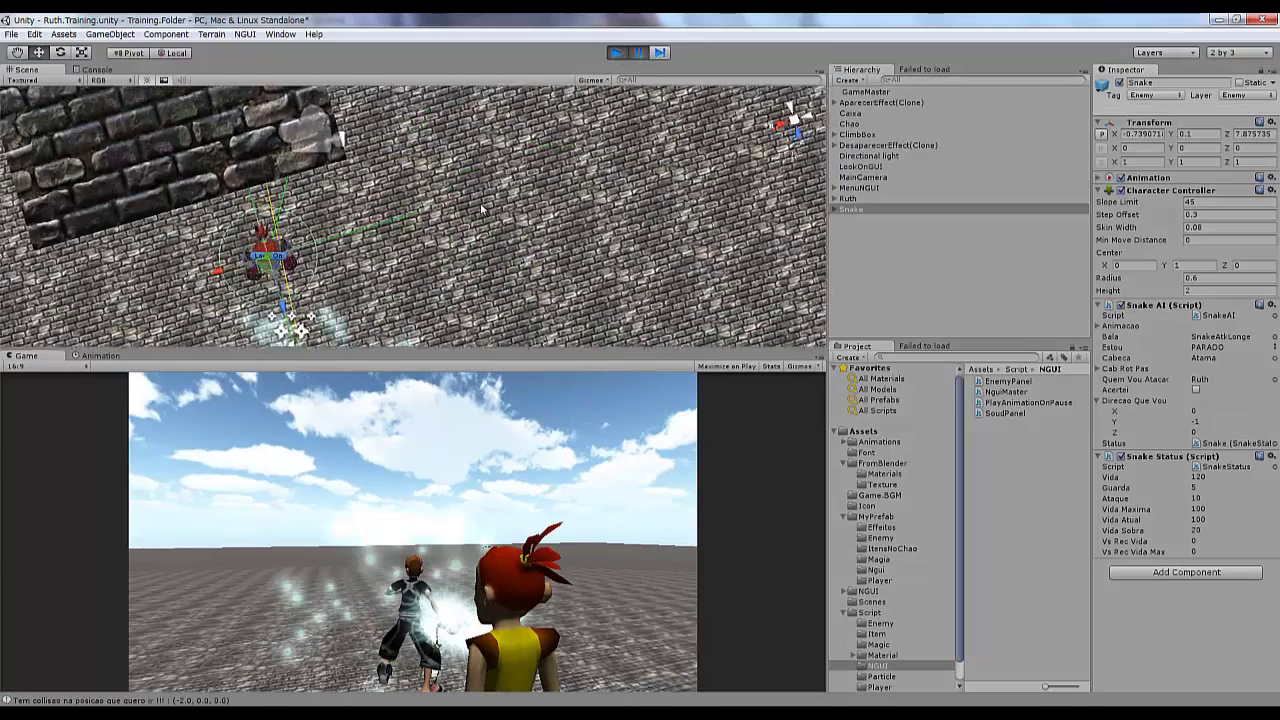
{"action": "left_click", "coordinate": [97, 70]}
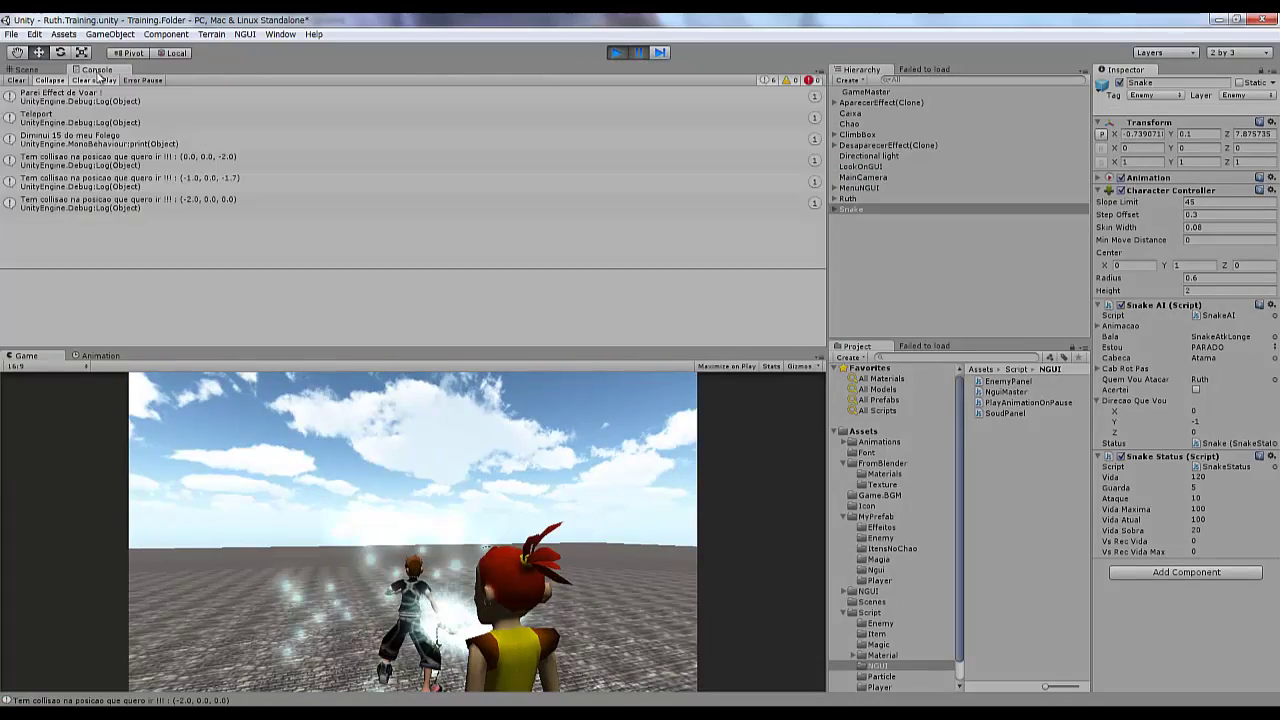
{"action": "left_click", "coordinate": [26, 70]}
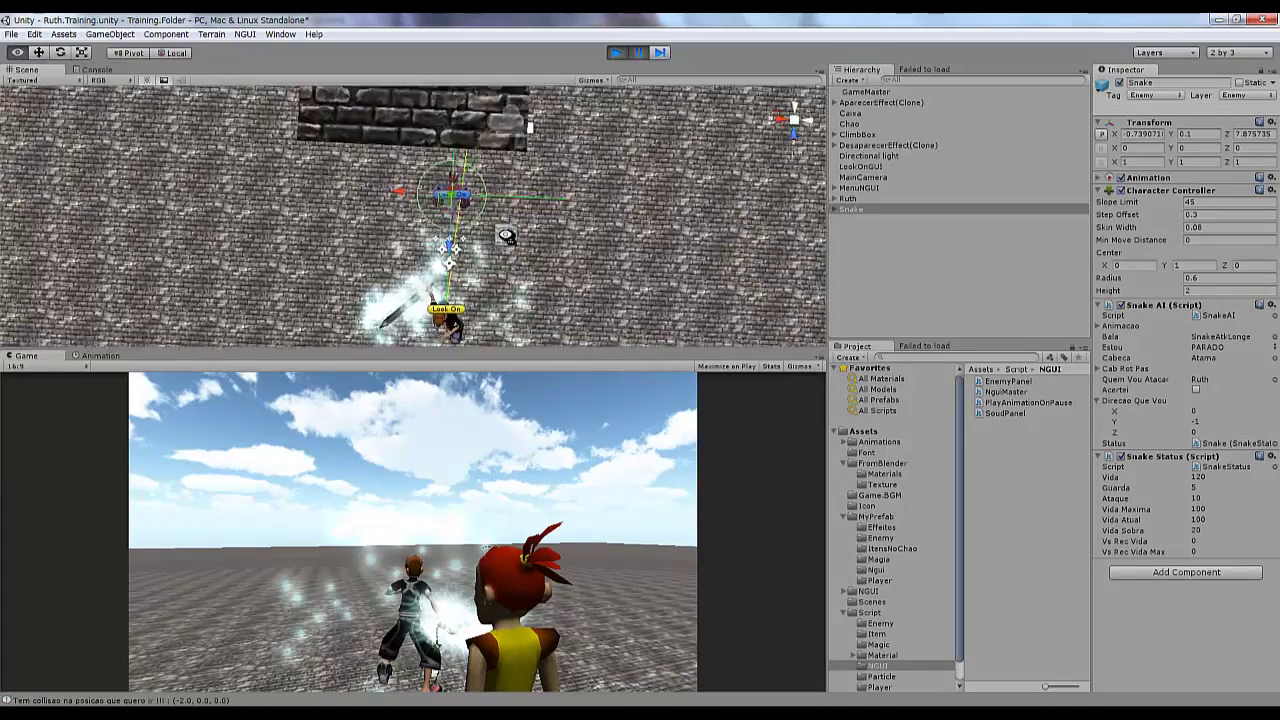
{"action": "mouse_move", "coordinate": [552, 143]}
{"action": "left_mouse_down", "text": "alt"}
{"action": "mouse_move", "coordinate": [585, 237]}
{"action": "mouse_move", "coordinate": [380, 628]}
{"action": "left_mouse_up", "text": "alt"}
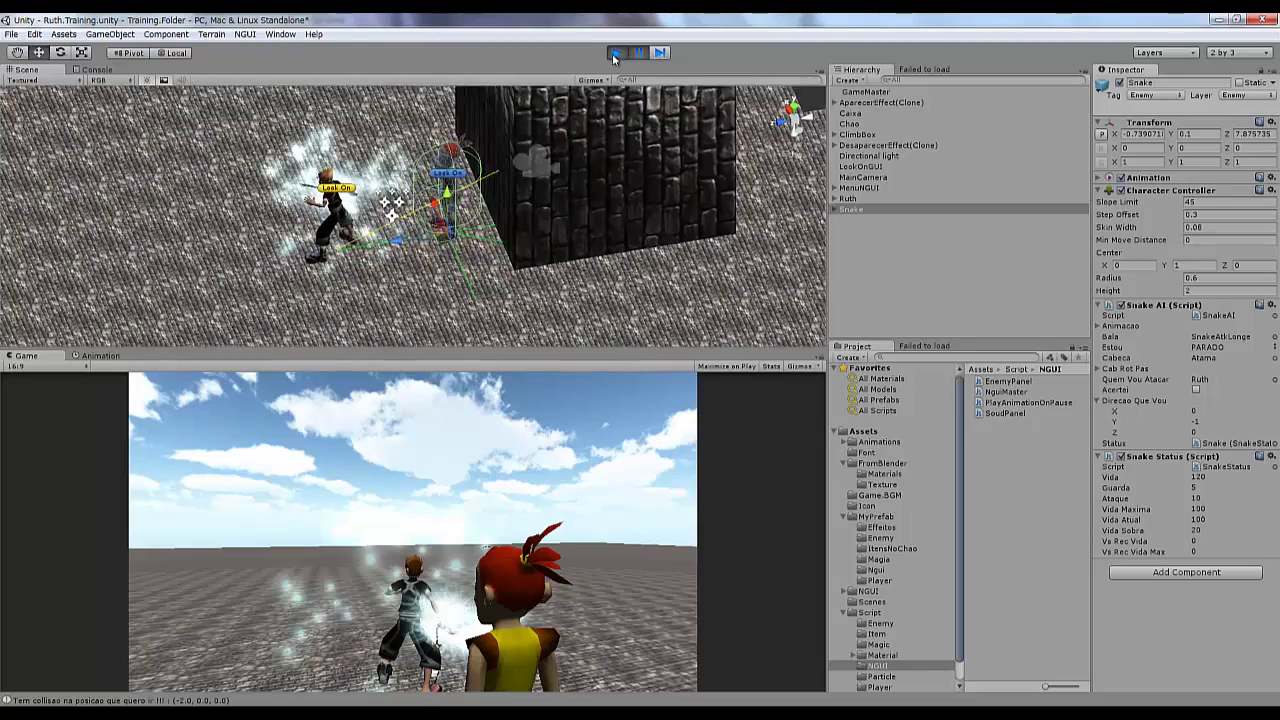
{"action": "key", "text": "alt+Tab"}
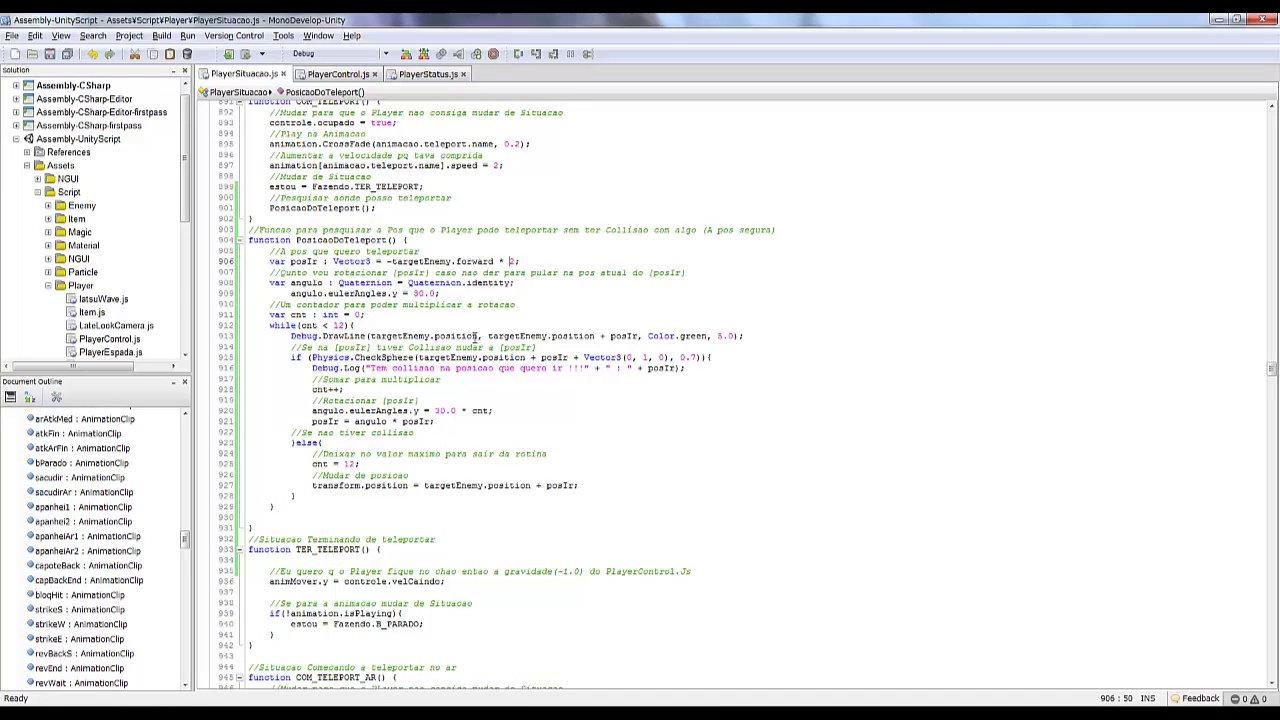
- Replace posIr with angulo.eulerAngles.y in the collision Debug.Log message
{"action": "left_click_drag", "start_coordinate": [311, 411], "coordinate": [422, 411]}
{"action": "key", "text": "ctrl+c"}
{"action": "double_click", "coordinate": [663, 368]}
{"action": "key", "text": "ctrl+v"}
- Play-test and read the Console collision warnings at angles 30 and 60, then minimize Unity
{"action": "key", "text": "alt+Tab"}
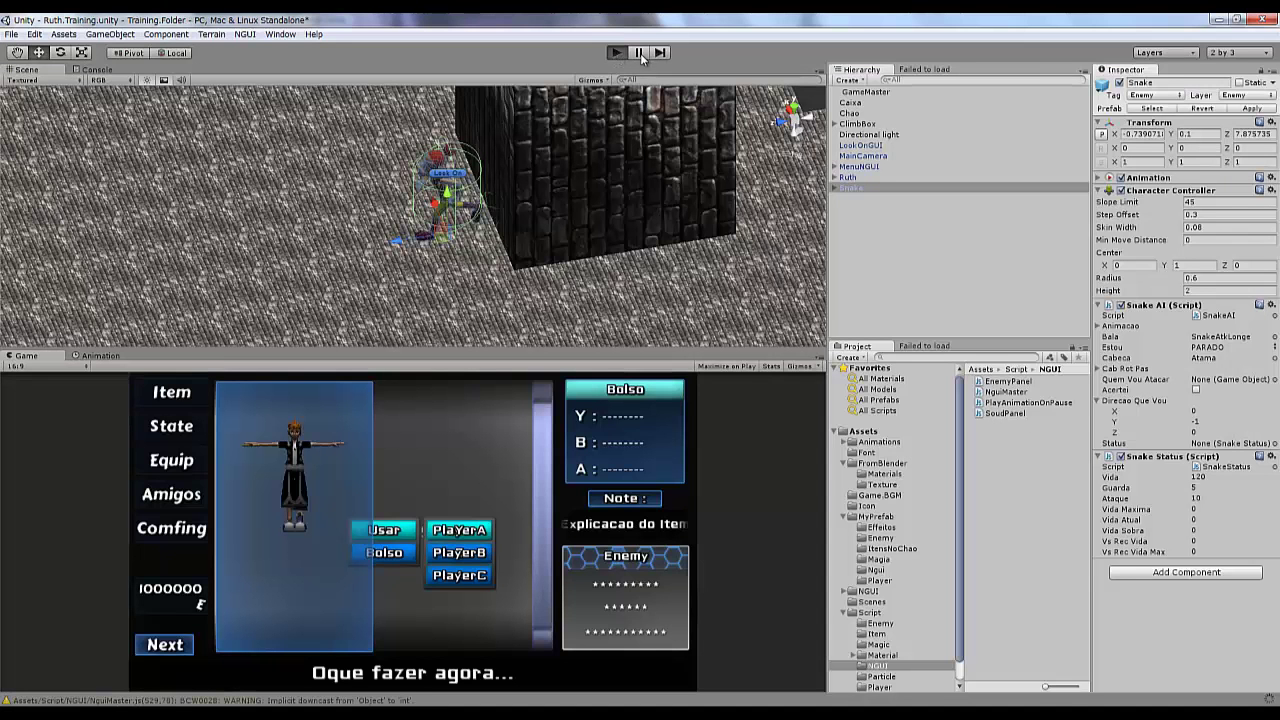
{"action": "key", "text": "ctrl+p"}
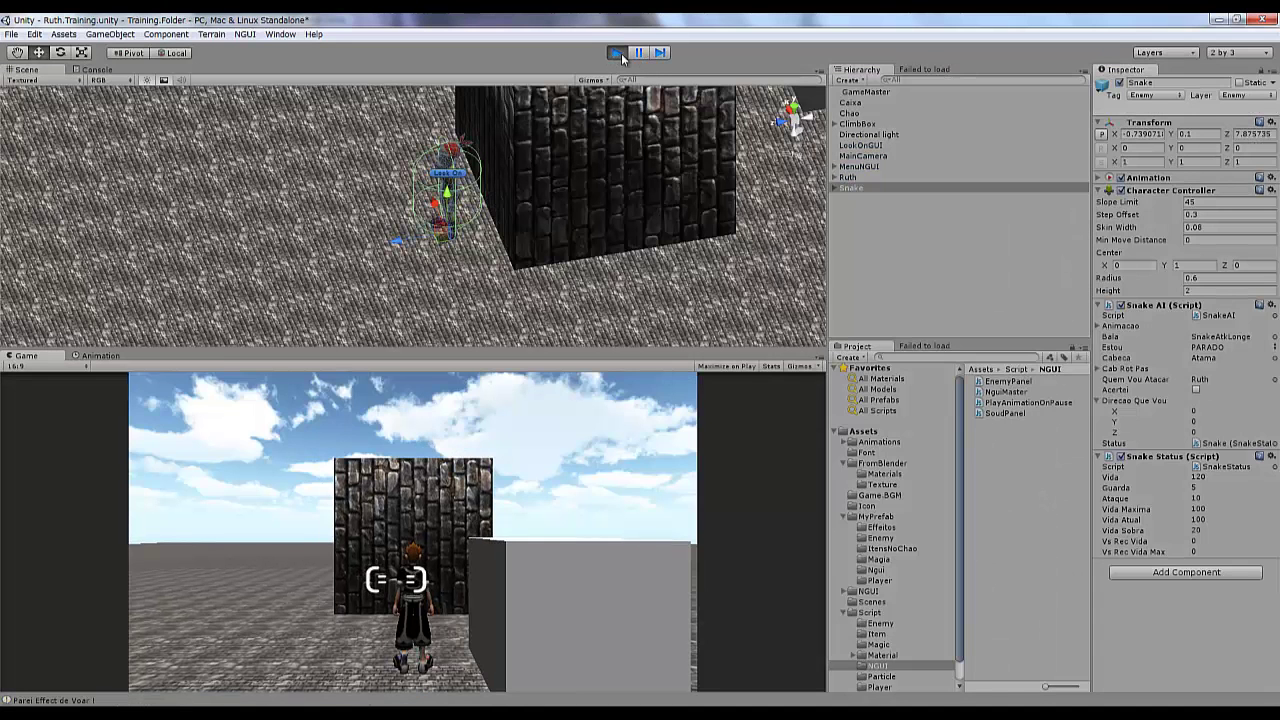
{"action": "left_click_drag", "start_coordinate": [420, 271], "coordinate": [322, 206], "text": "alt"}
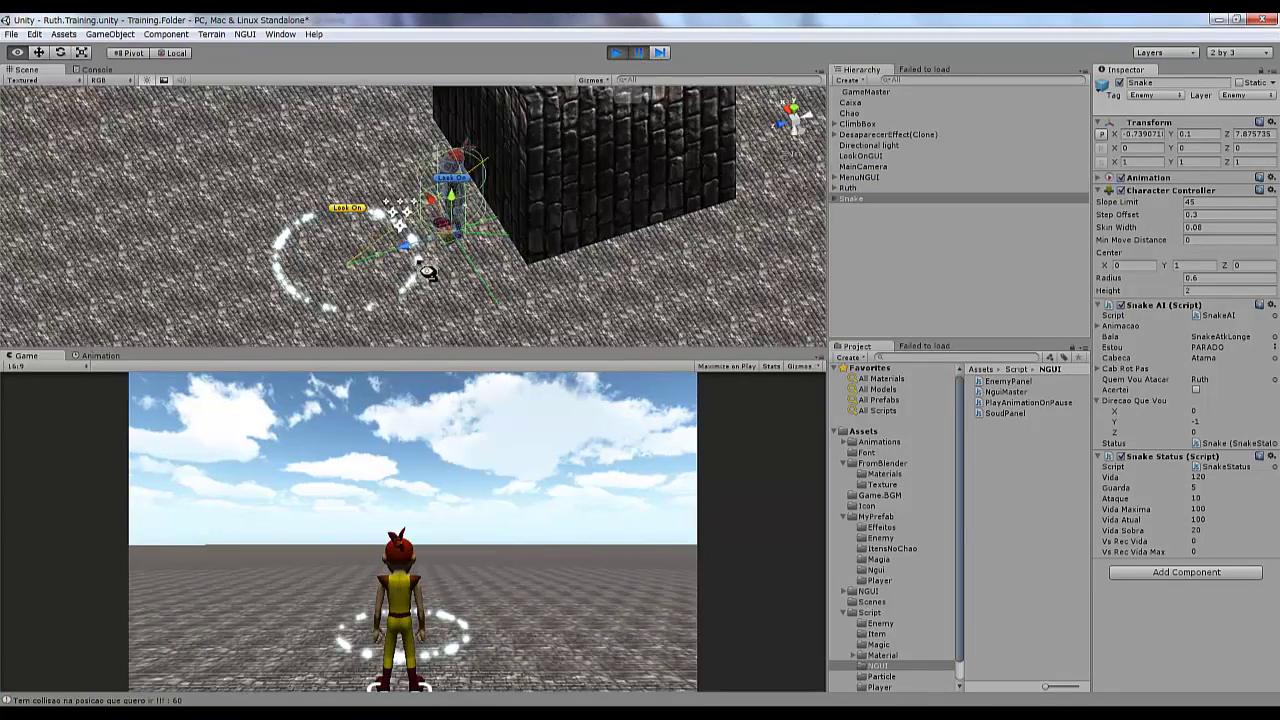
{"action": "left_click", "coordinate": [97, 70]}
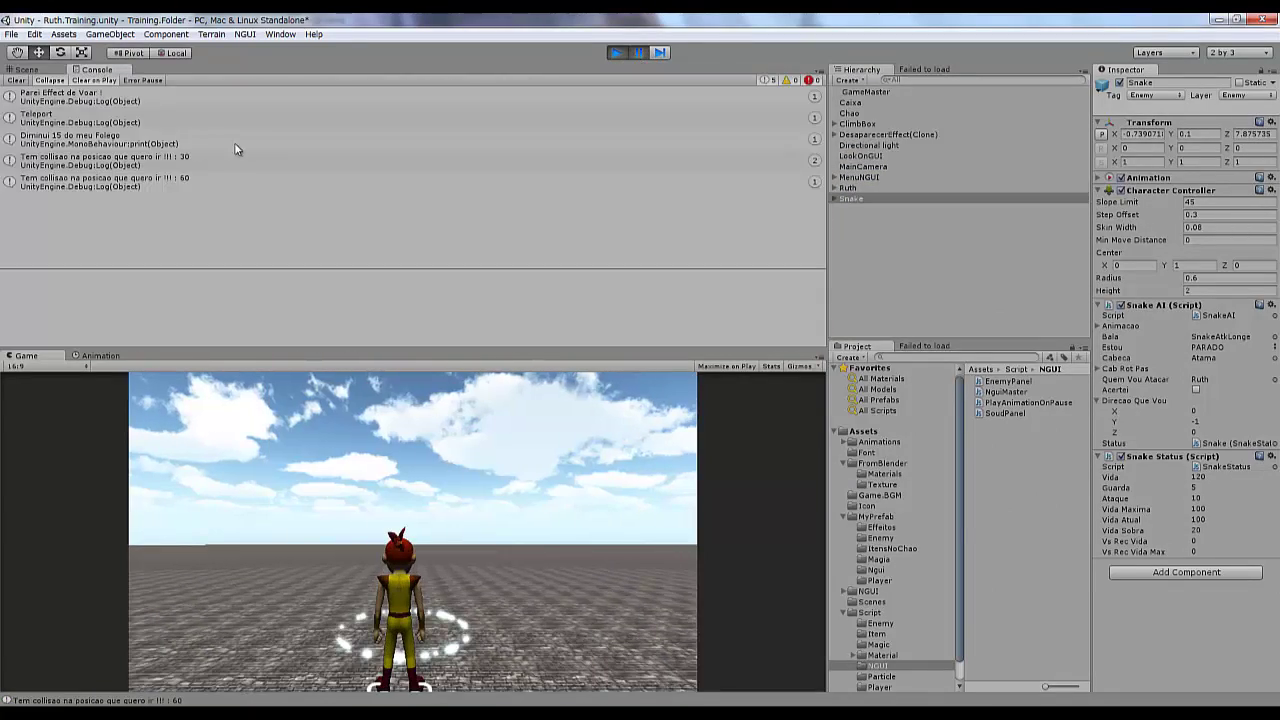
{"action": "left_click", "coordinate": [30, 70]}
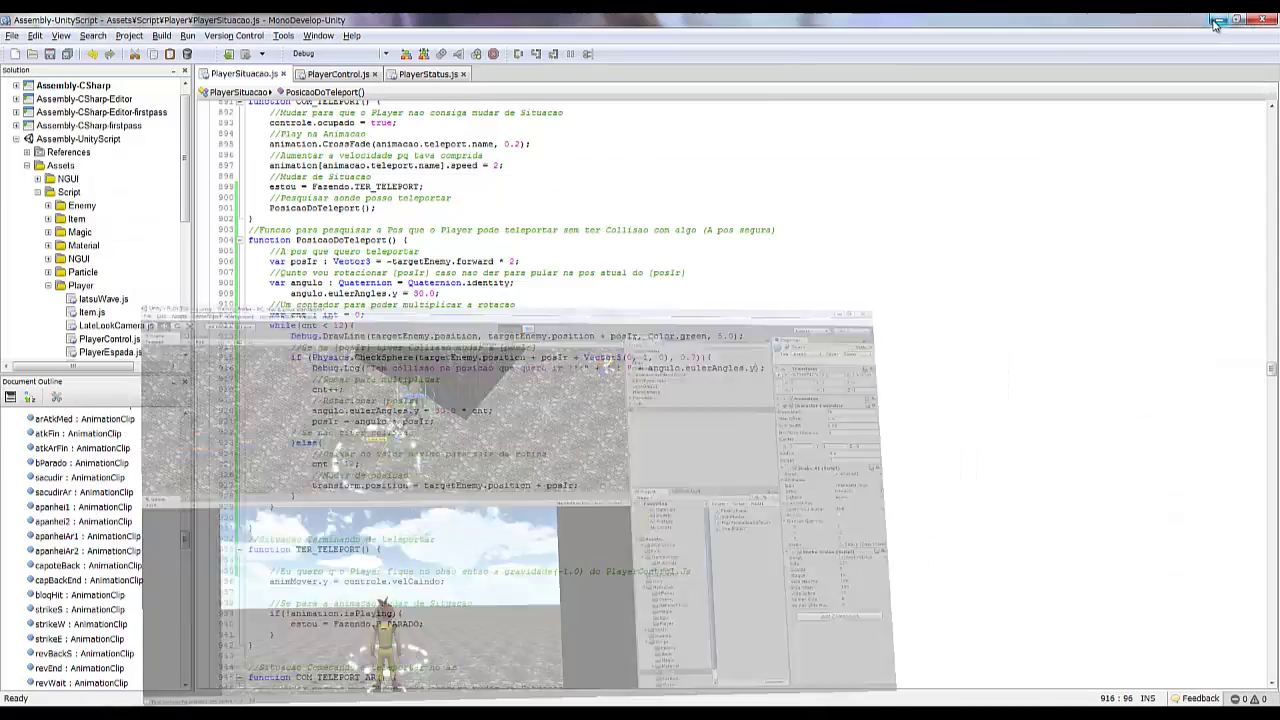
{"action": "left_click", "coordinate": [1219, 19]}
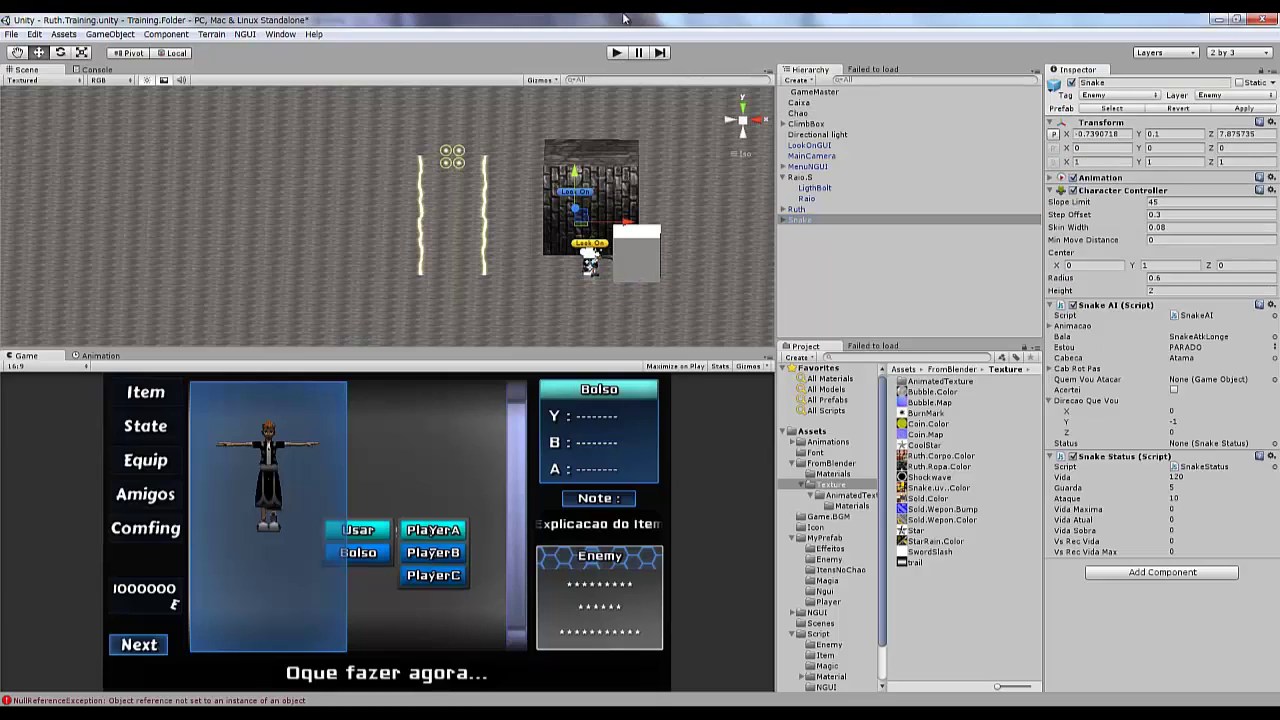
- Replace the fixed 30.0 angle line with a Portuguese comment and declare grau : int = 15
{"action": "left_click", "coordinate": [614, 57]}
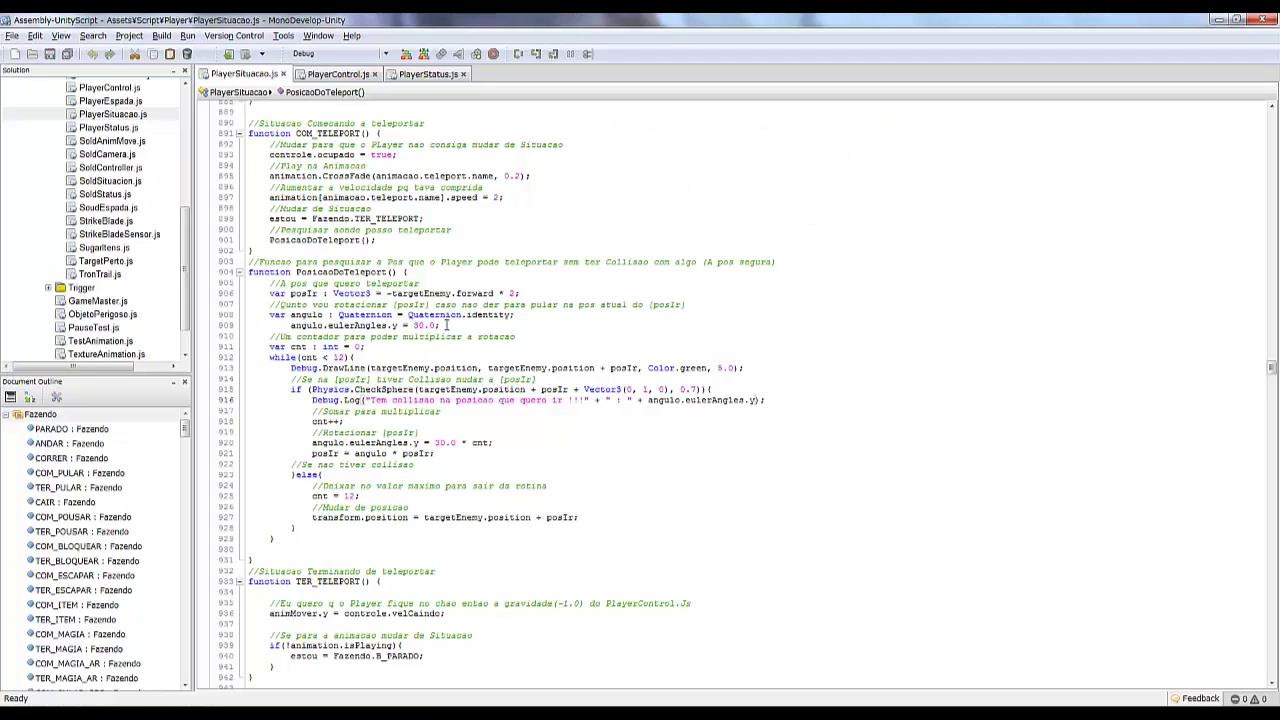
{"action": "key", "text": "Return"}
{"action": "mouse_move", "coordinate": [446, 325]}
{"action": "left_mouse_down"}
{"action": "mouse_move", "coordinate": [290, 325]}
{"action": "mouse_move", "coordinate": [281, 304]}
{"action": "left_mouse_up"}
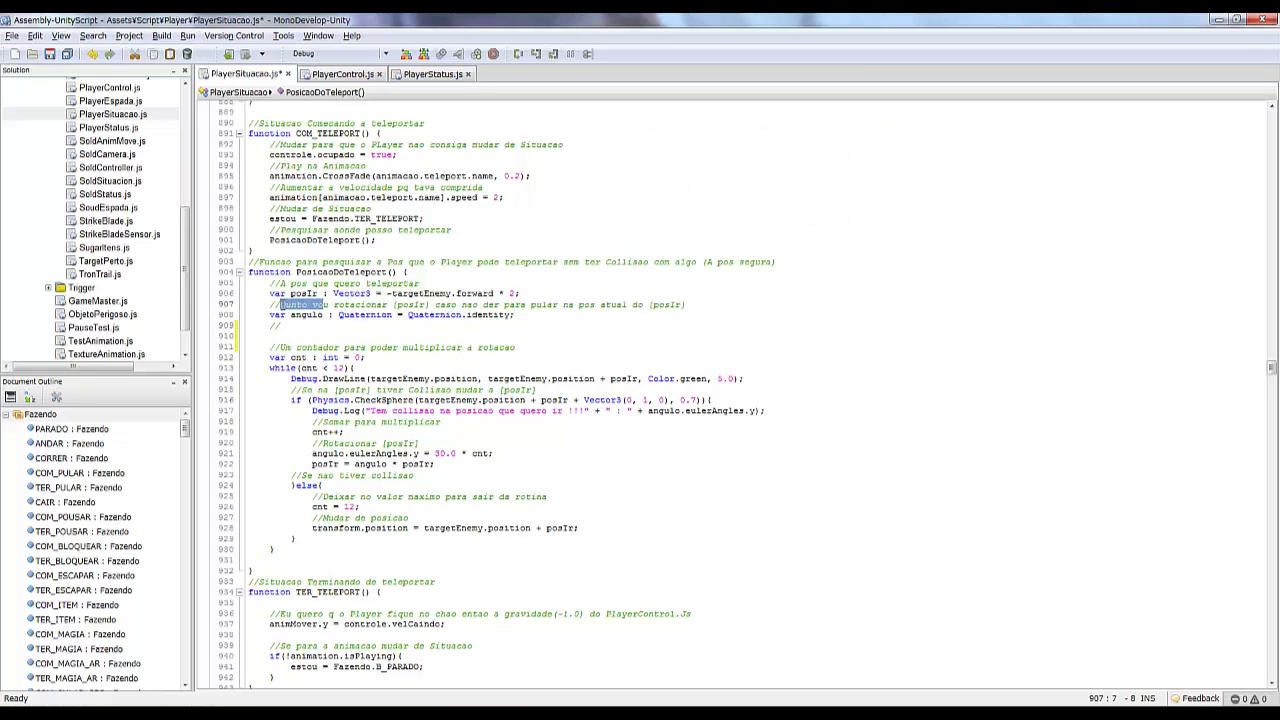
{"action": "type", "text": "Vou usar "}
{"action": "type", "text": "p/"}
{"action": "left_click", "coordinate": [300, 325]}
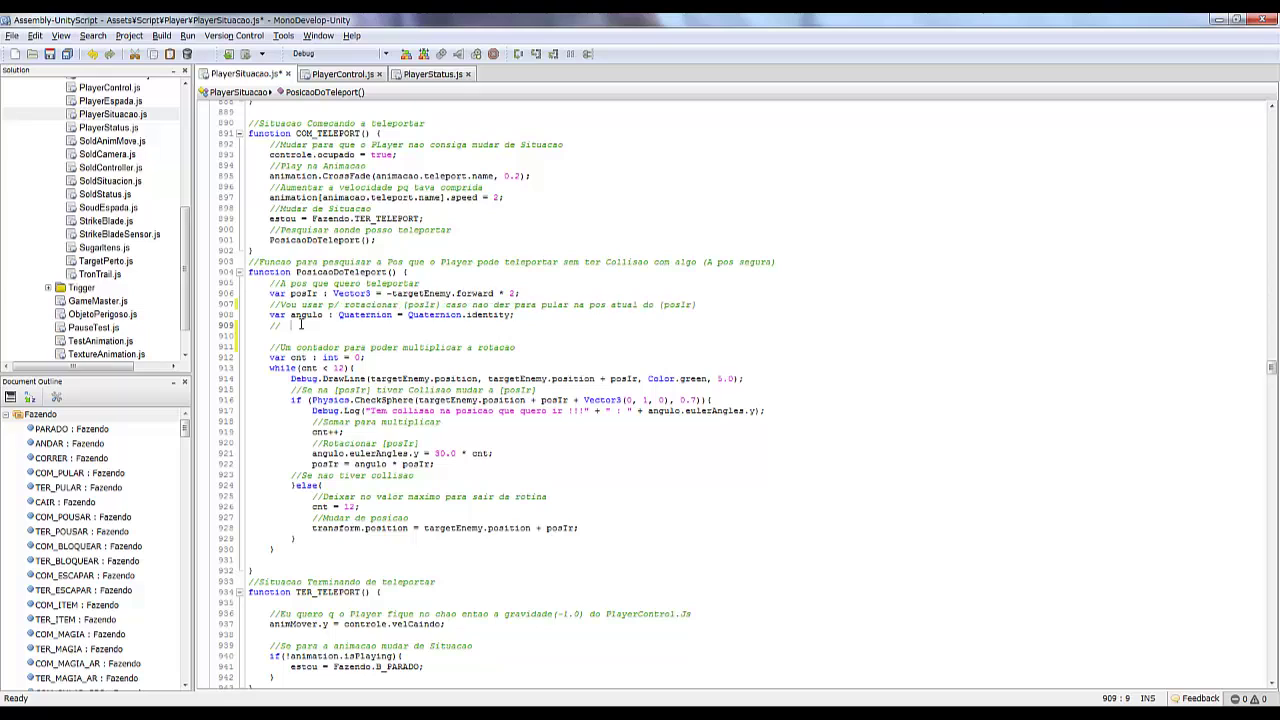
{"action": "type", "text": "Quanto vou "}
{"action": "type", "text": "s graus vou rotacionar cada vez"}
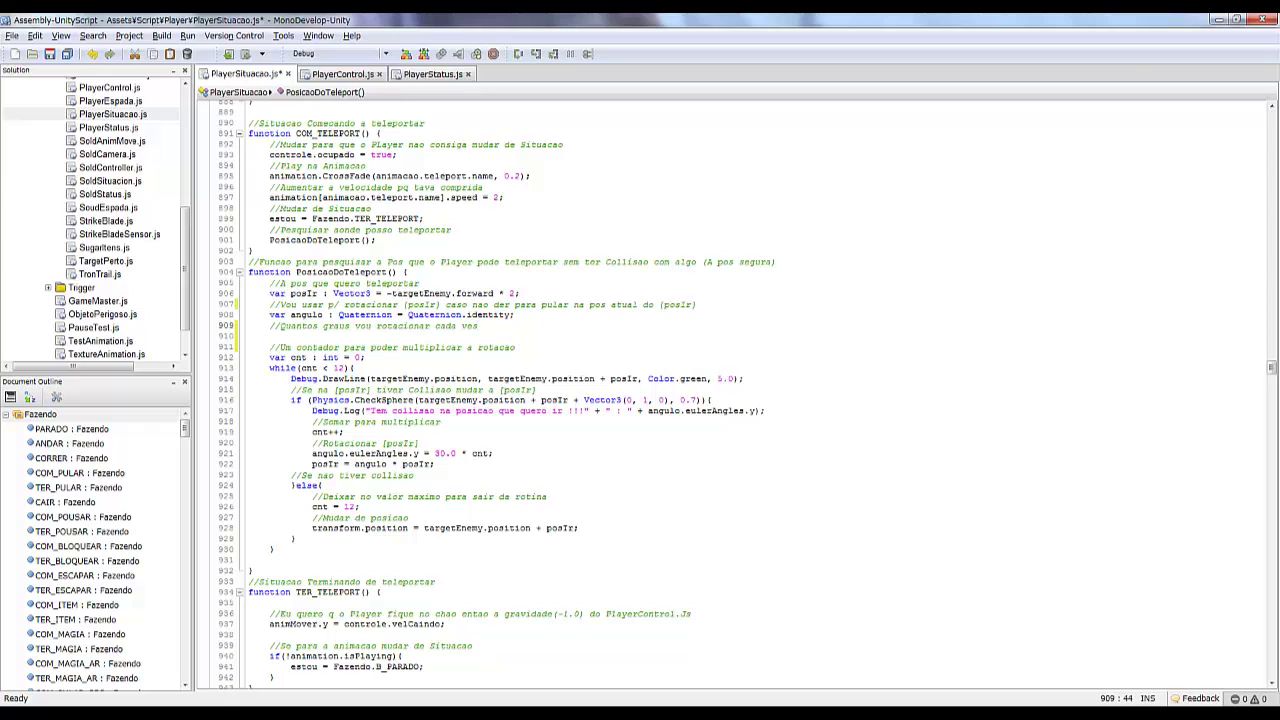
{"action": "left_click", "coordinate": [270, 336]}
{"action": "type", "text": "grau : "}
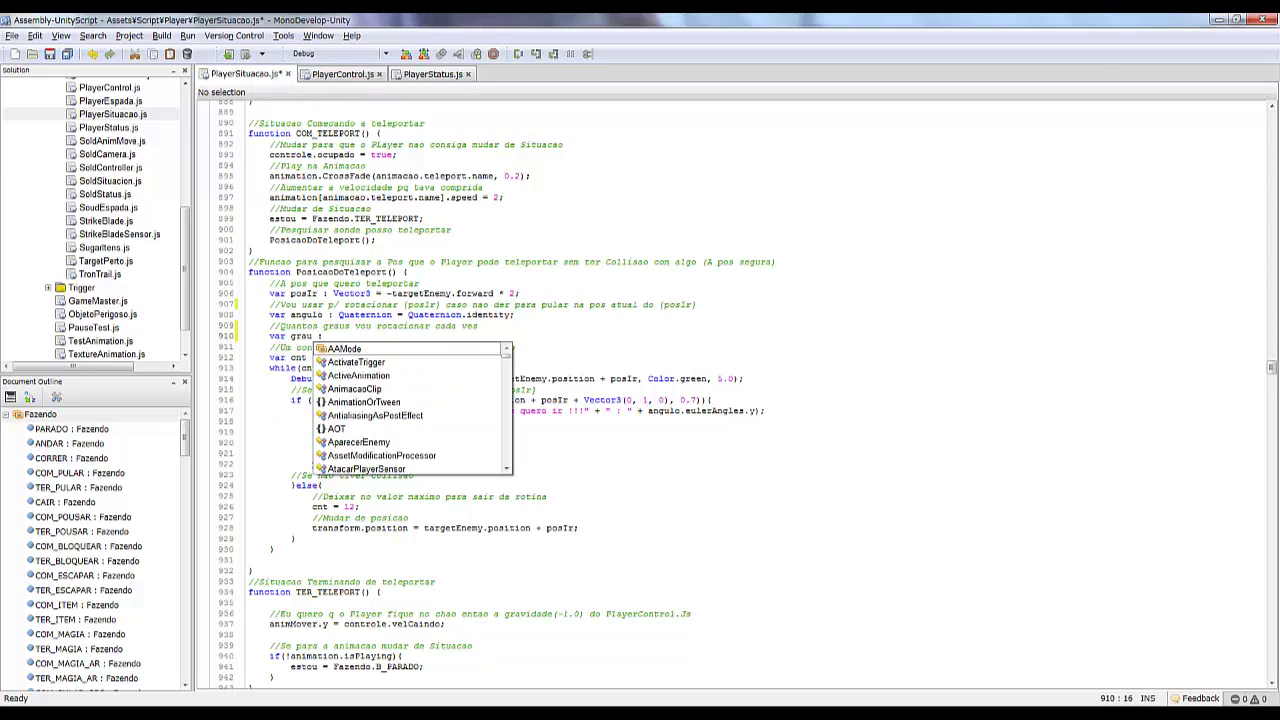
{"action": "type", "text": "int = 15;"}
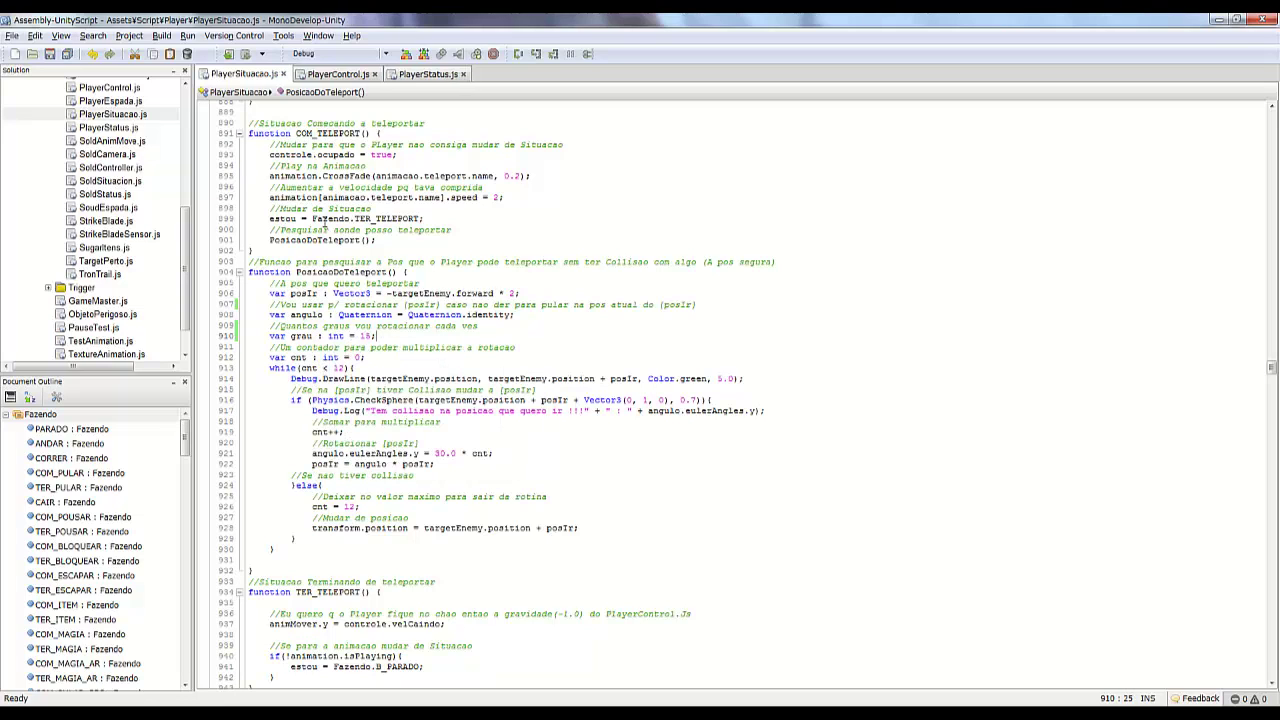
- Use grau in place of 30.0 on line 921 and change grau's value to 30
{"action": "double_click", "coordinate": [307, 315]}
{"action": "double_click", "coordinate": [300, 337]}
{"action": "key", "text": "ctrl+c"}
{"action": "double_click", "coordinate": [444, 453]}
{"action": "key", "text": "ctrl+v"}
{"action": "double_click", "coordinate": [366, 337]}
{"action": "type", "text": "30"}
{"action": "mouse_move", "coordinate": [348, 650]}
{"action": "key", "text": "alt+Tab"}
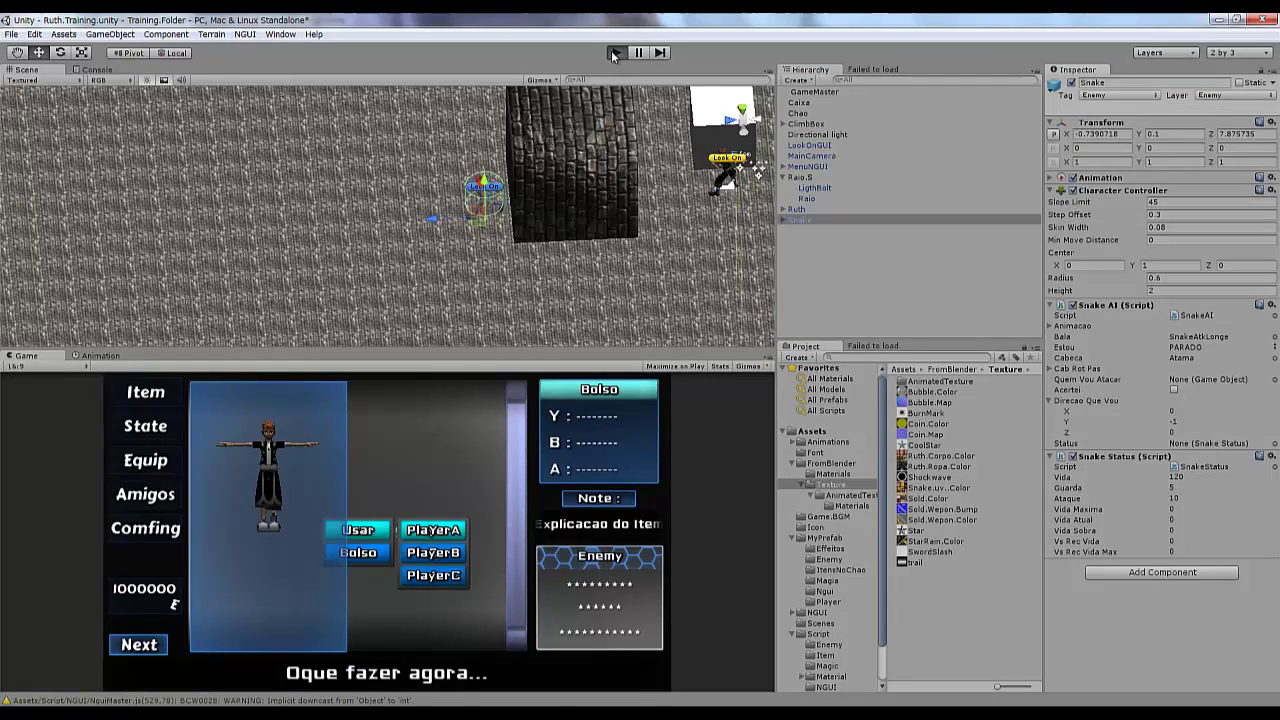
- Run the game twice, reading Console collision messages at angles 0, 30 and 60, then stop
{"action": "left_click", "coordinate": [617, 50]}
{"action": "key", "text": "alt+Tab"}
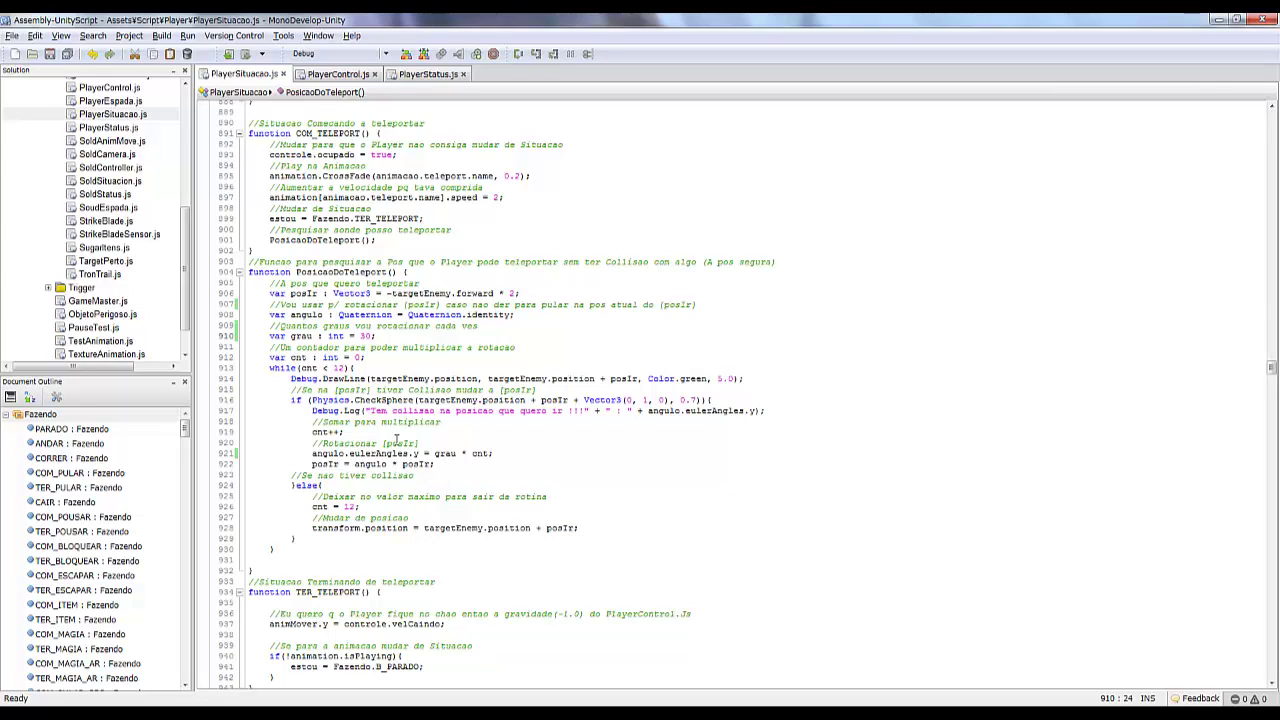
{"action": "key", "text": "alt+Tab"}
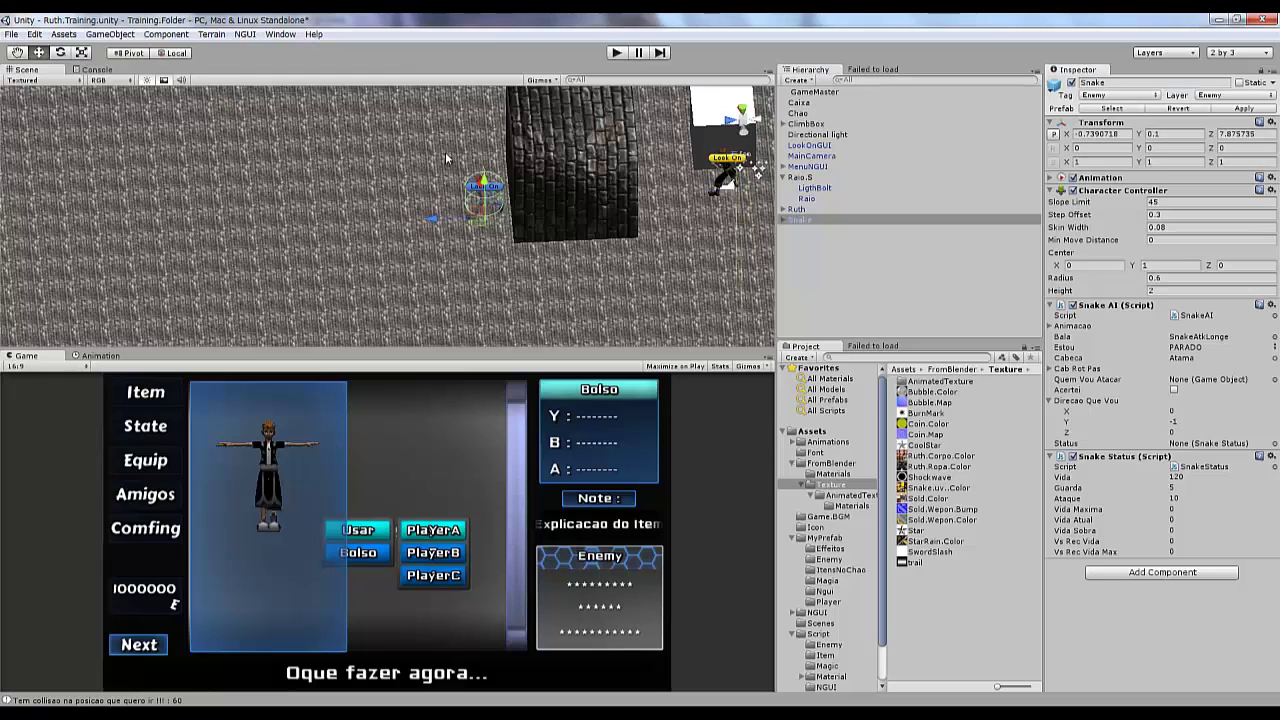
{"action": "left_click", "coordinate": [112, 70]}
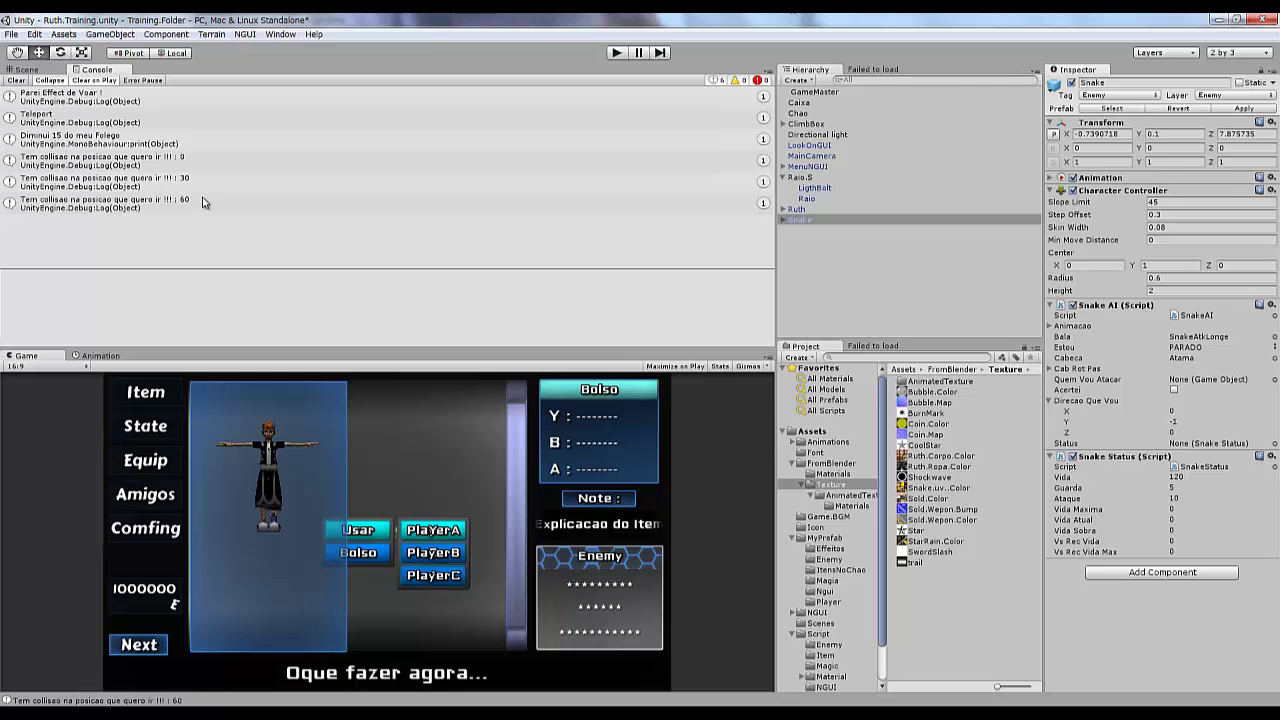
{"action": "key", "text": "ctrl+p"}
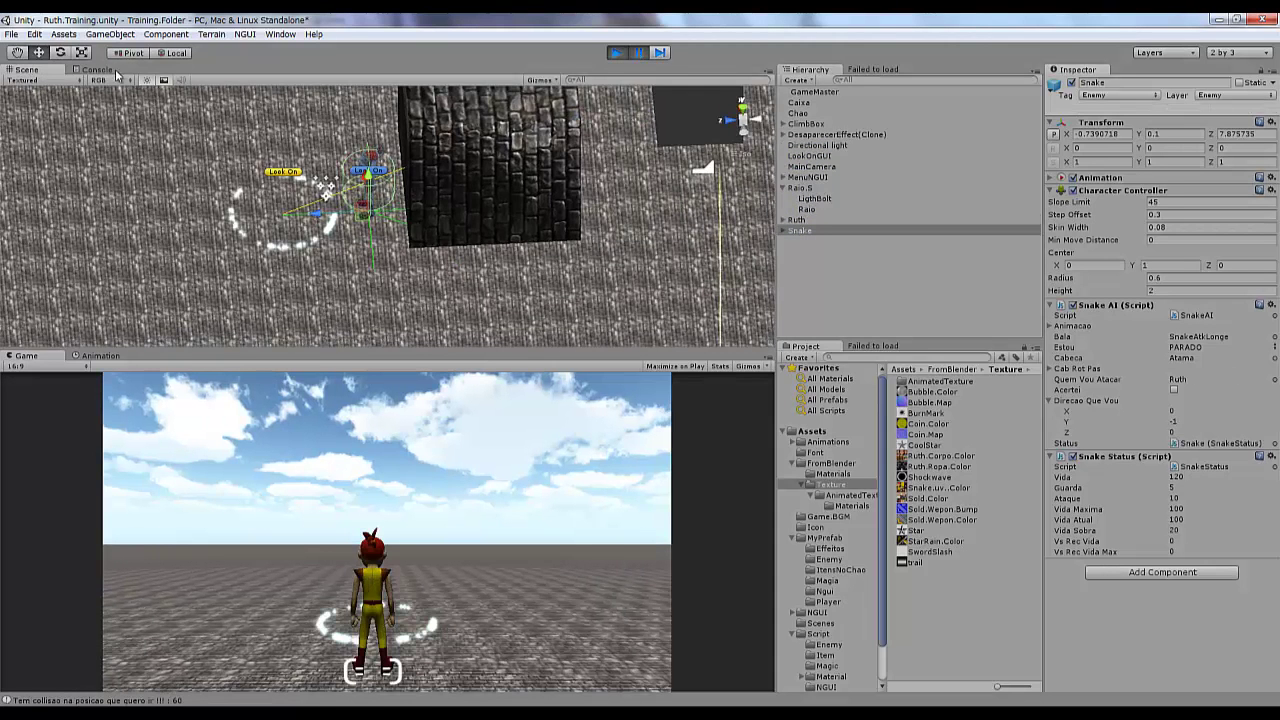
{"action": "left_click", "coordinate": [112, 70]}
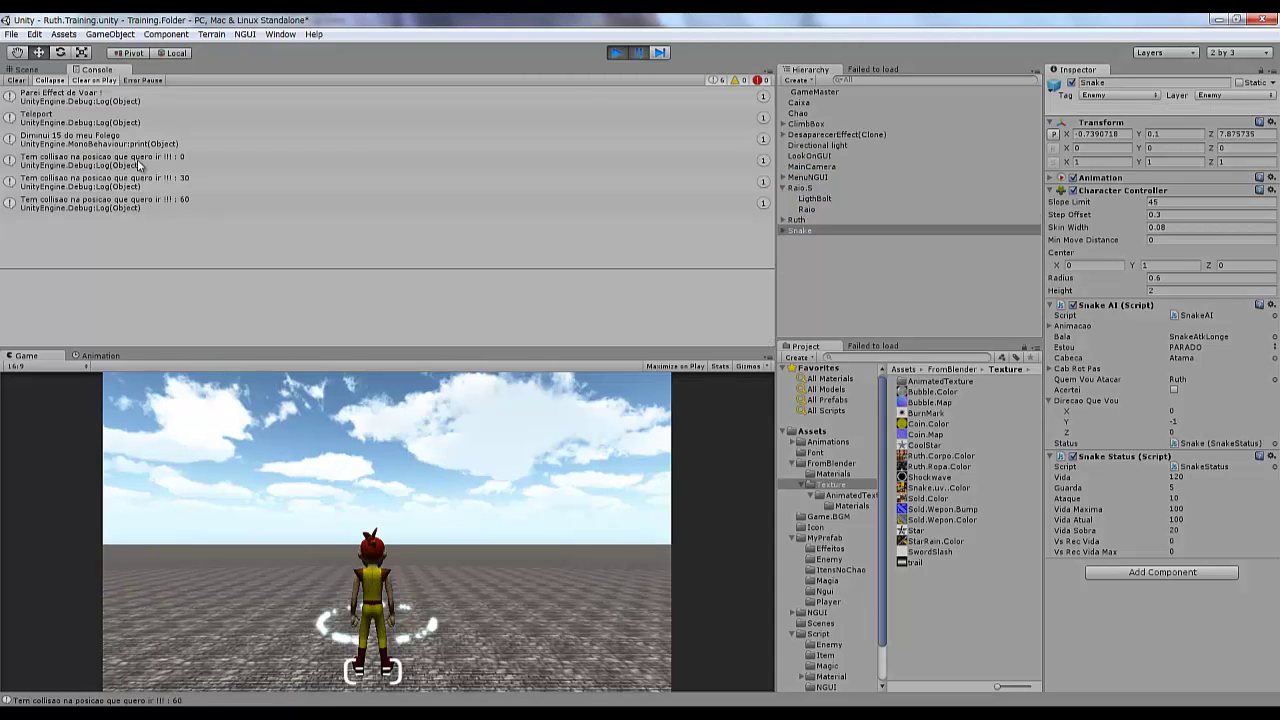
{"action": "key", "text": "ctrl+p"}
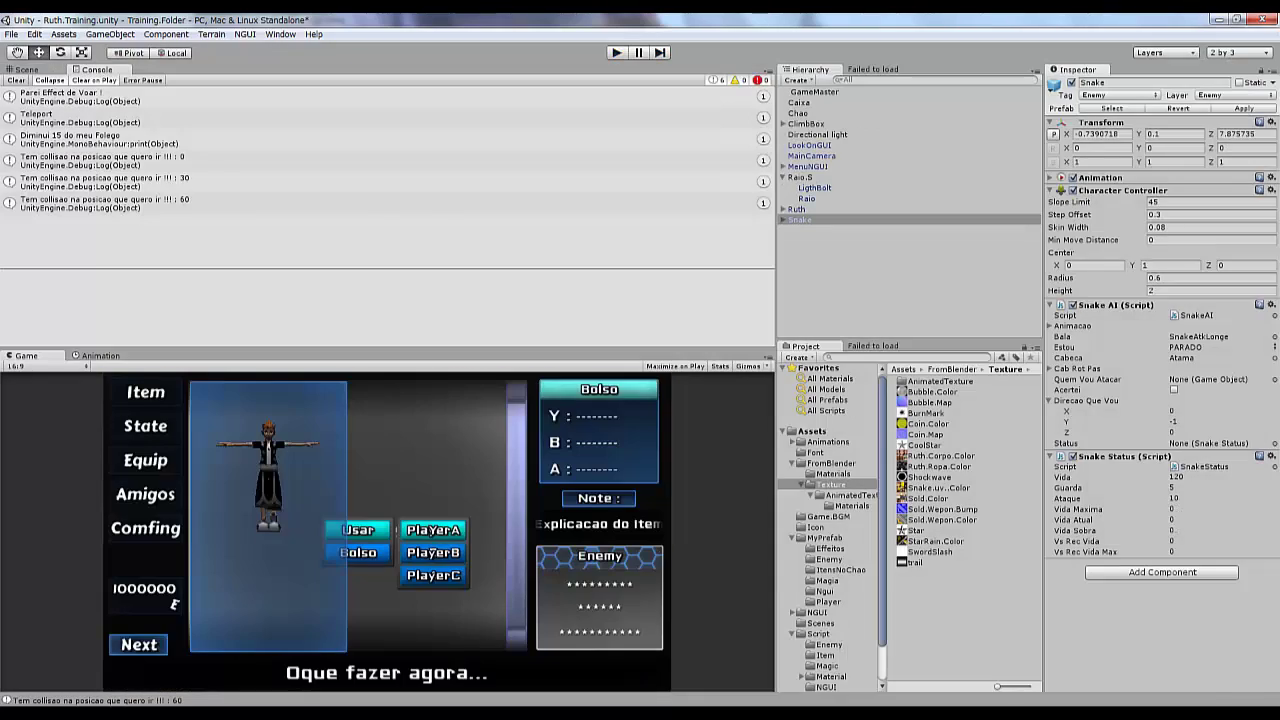
{"action": "key", "text": "alt+Tab"}
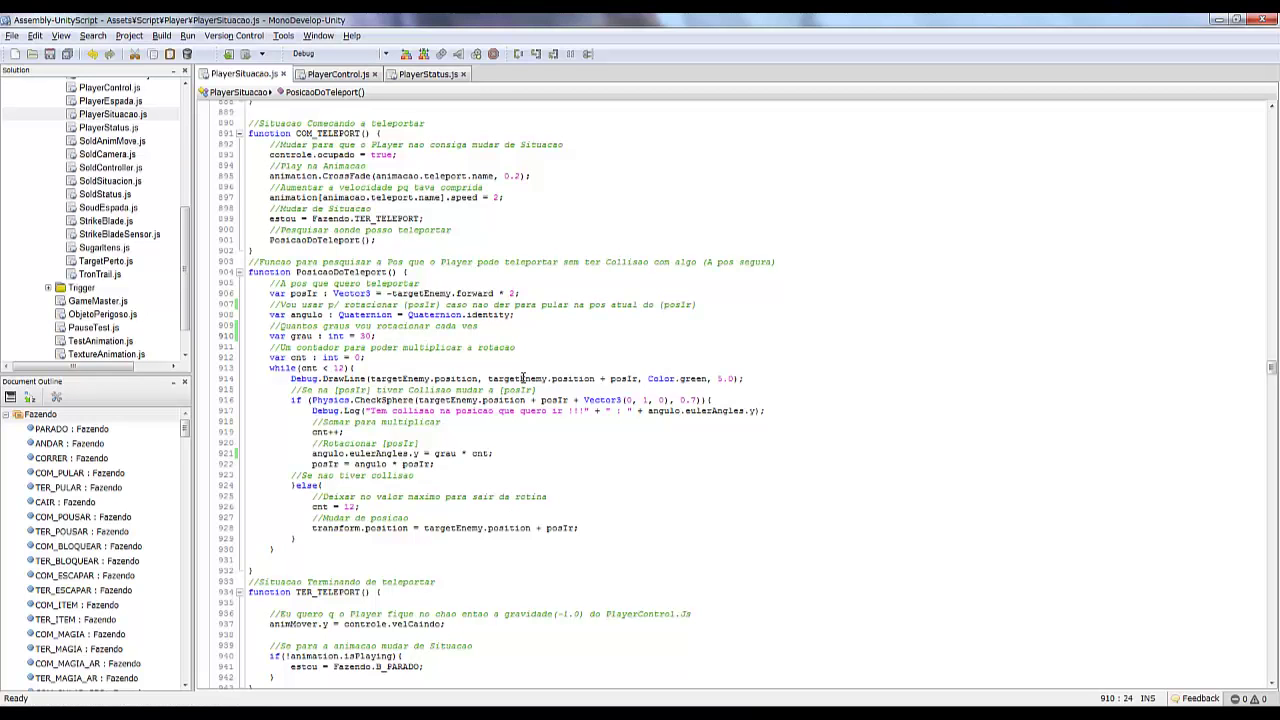
- Shorten the collision message and add Debug.Log(angulo.eulerAngles.y) above the if, then save
{"action": "left_click_drag", "start_coordinate": [766, 410], "coordinate": [312, 410]}
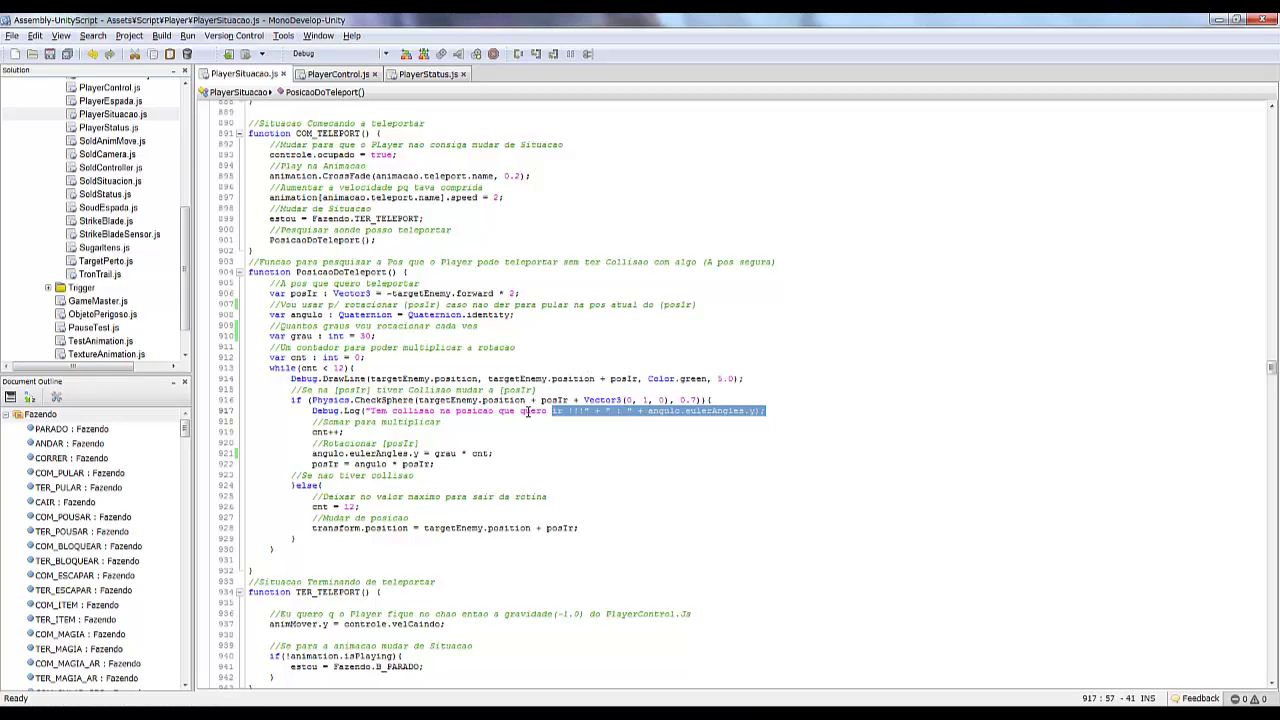
{"action": "left_click_drag", "start_coordinate": [590, 410], "coordinate": [758, 410]}
{"action": "key", "text": "Delete"}
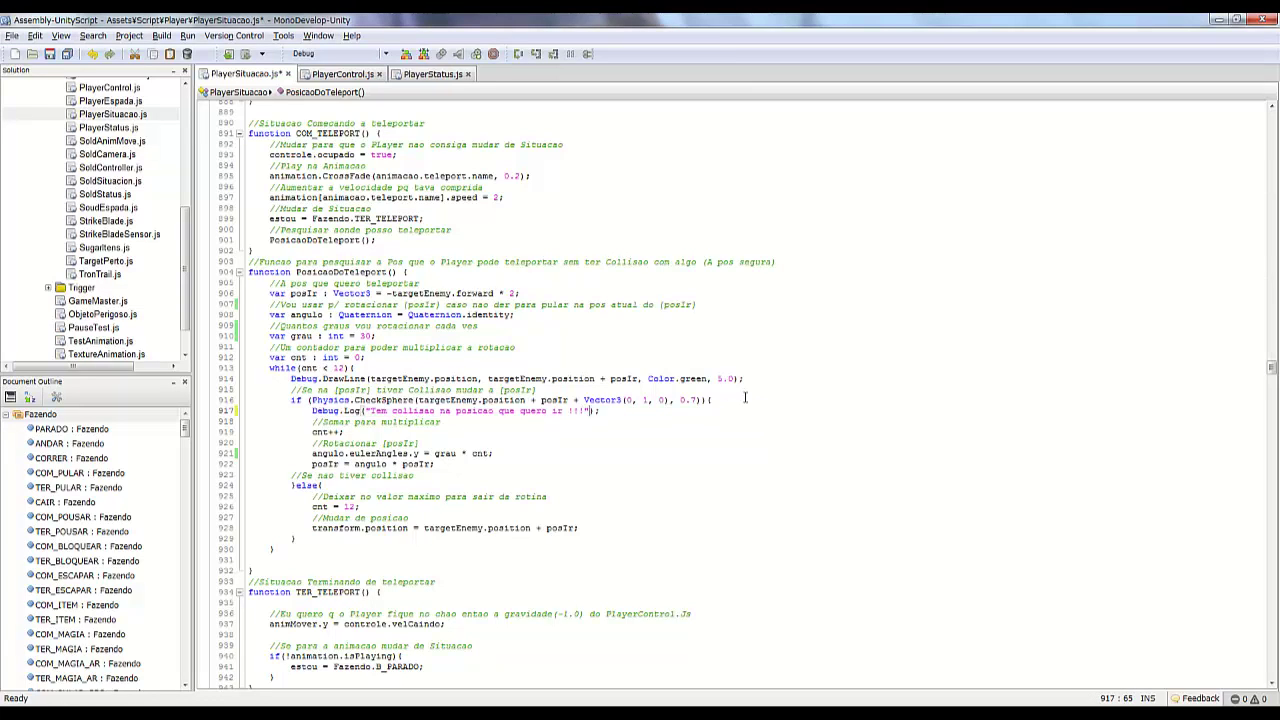
{"action": "left_click", "coordinate": [759, 378]}
{"action": "key", "text": "Return"}
{"action": "key", "text": "ctrl+v"}
{"action": "left_click_drag", "start_coordinate": [626, 390], "coordinate": [347, 390]}
{"action": "key", "text": "Delete"}
{"action": "key", "text": "ctrl+s"}
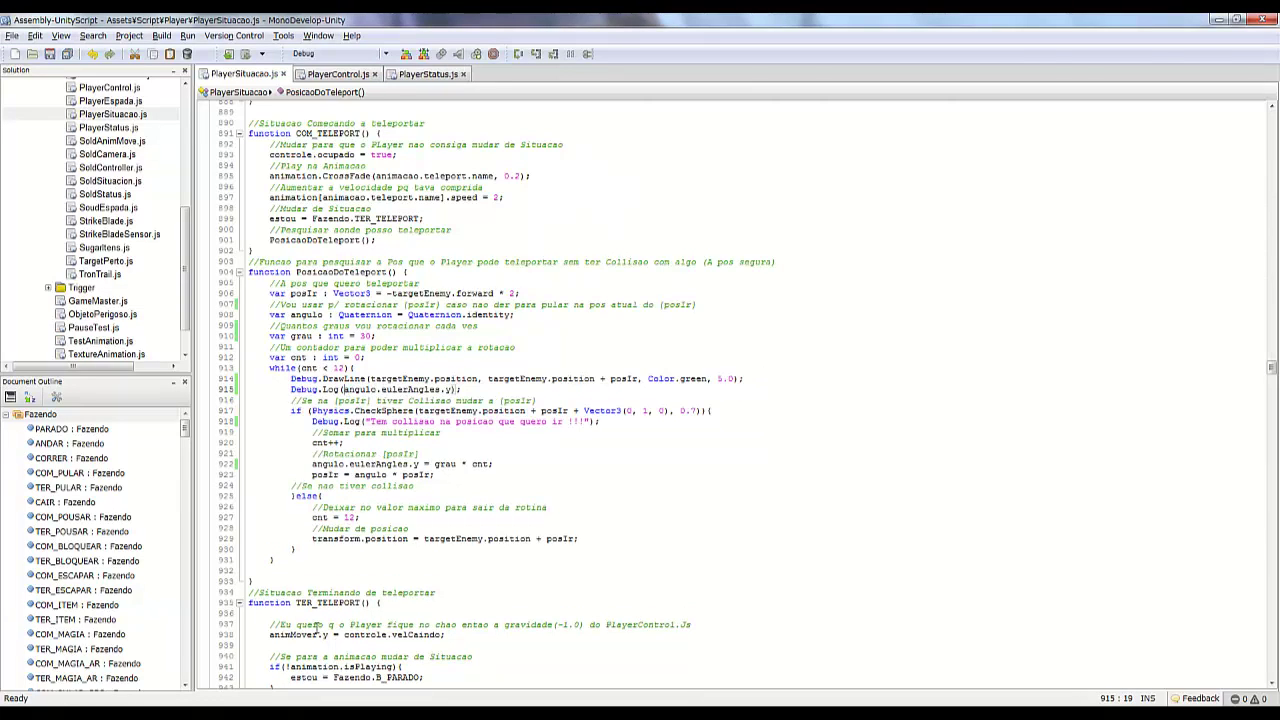
- Play-test and confirm the Console prints angles 0, 30, 60 and 90.00001
{"action": "key", "text": "alt+Tab"}
{"action": "left_click", "coordinate": [616, 52]}
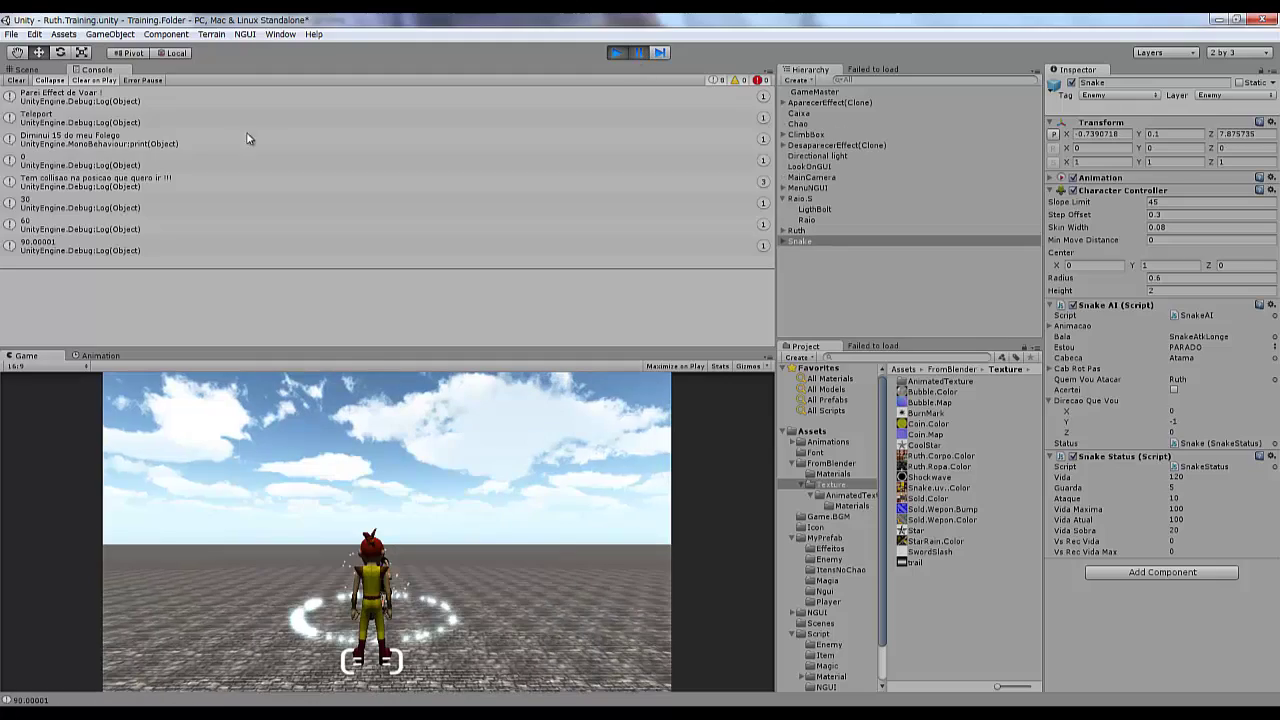
{"action": "left_click", "coordinate": [27, 69]}
{"action": "left_click_drag", "start_coordinate": [428, 207], "coordinate": [373, 224], "text": "alt"}
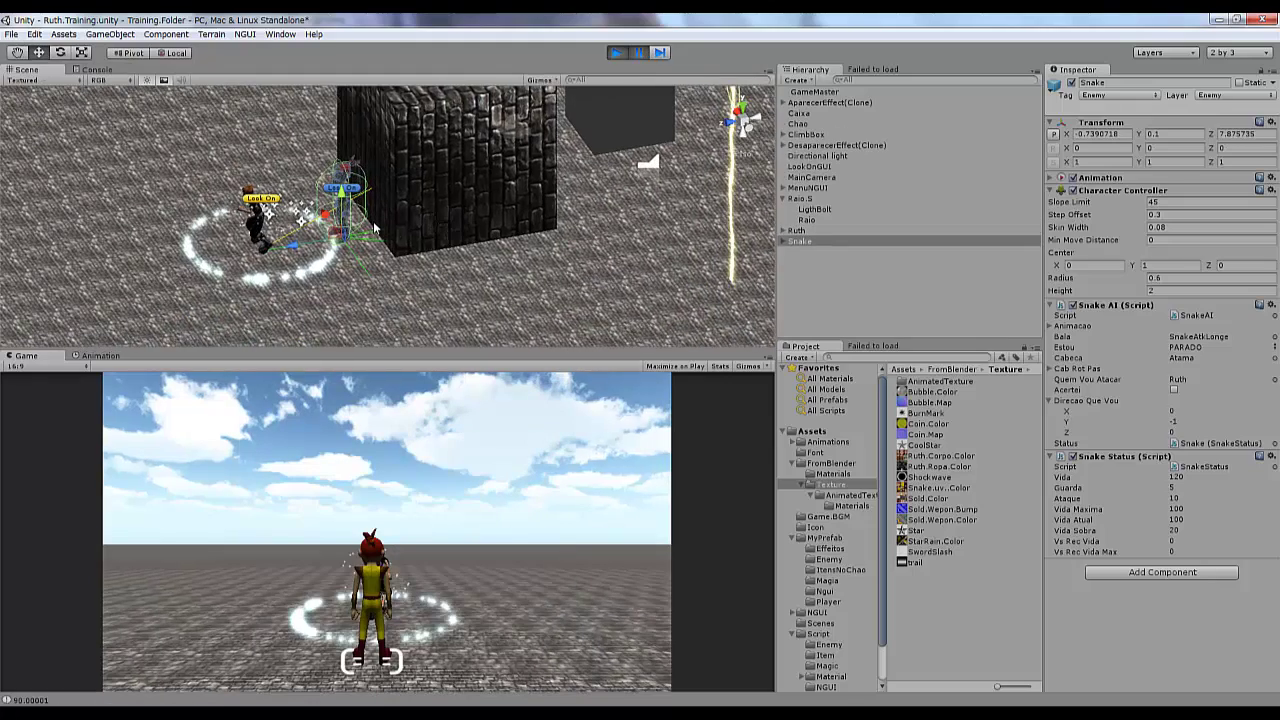
{"action": "left_click", "coordinate": [93, 71]}
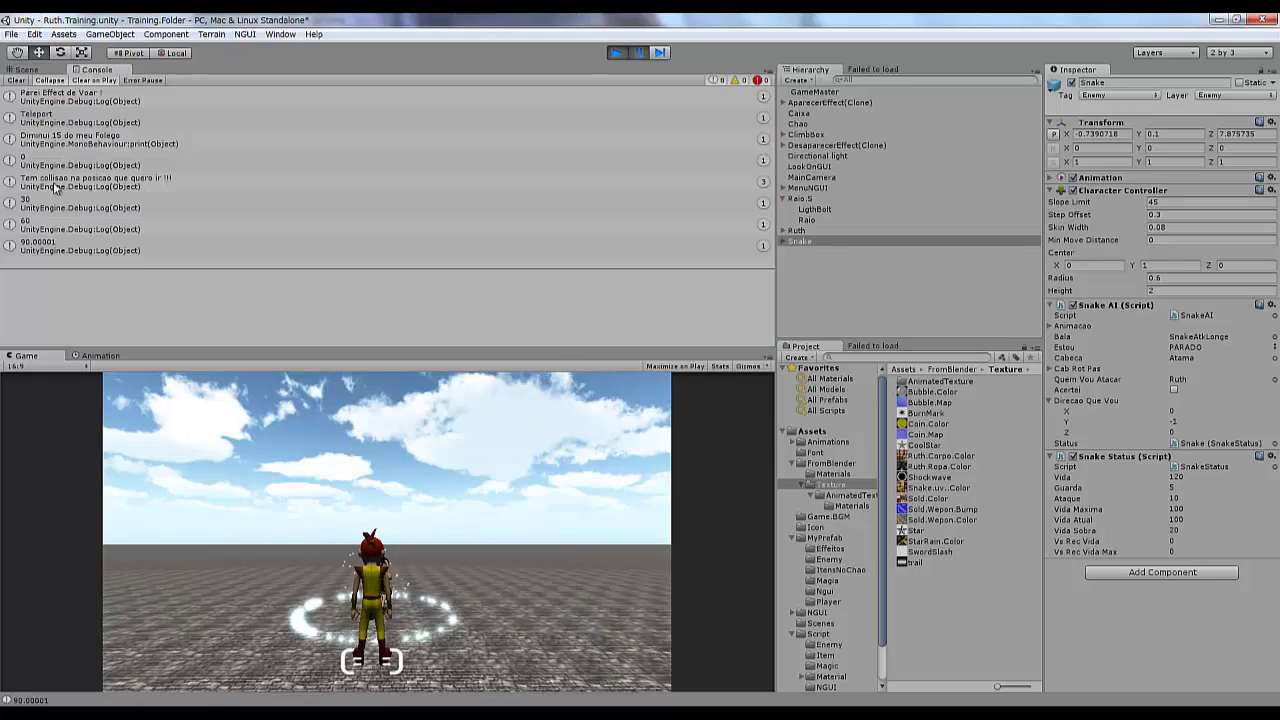
{"action": "double_click", "coordinate": [78, 249]}
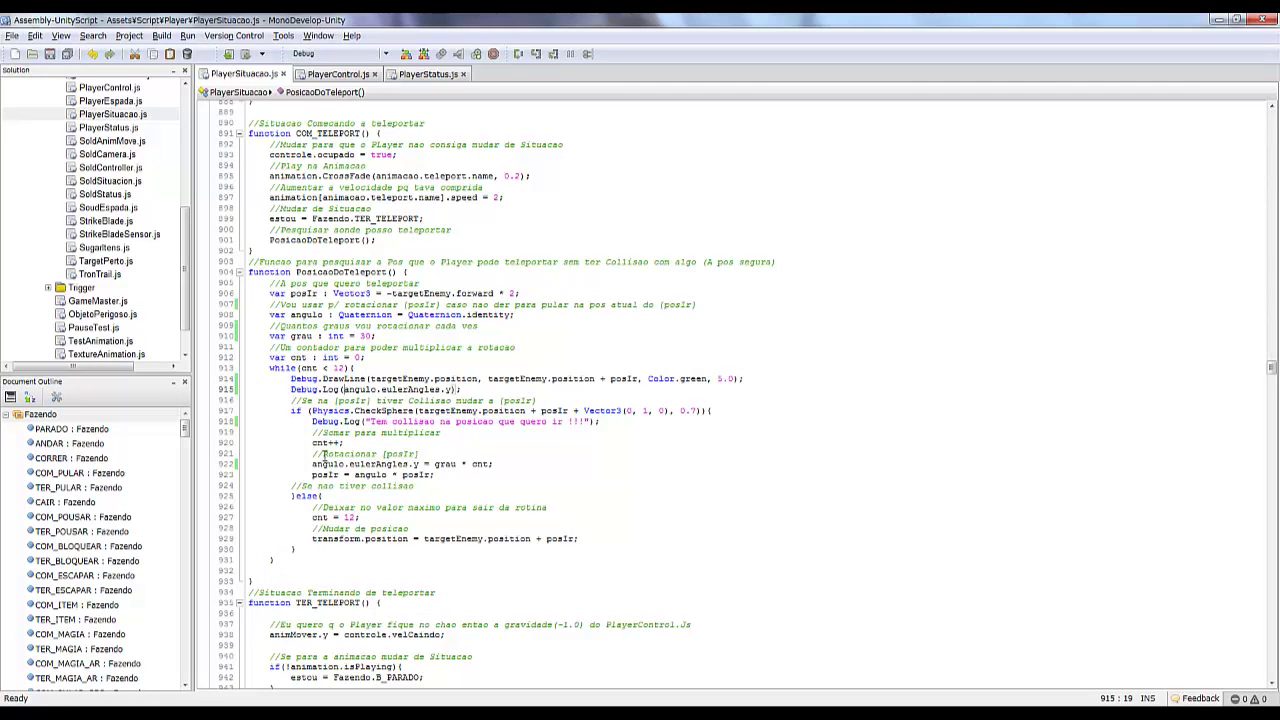
- Comment out a line and add 'angulo.eulerAngles.y = 30' after line 908, then save
{"action": "type", "text": "//"}
{"action": "left_click", "coordinate": [520, 314]}
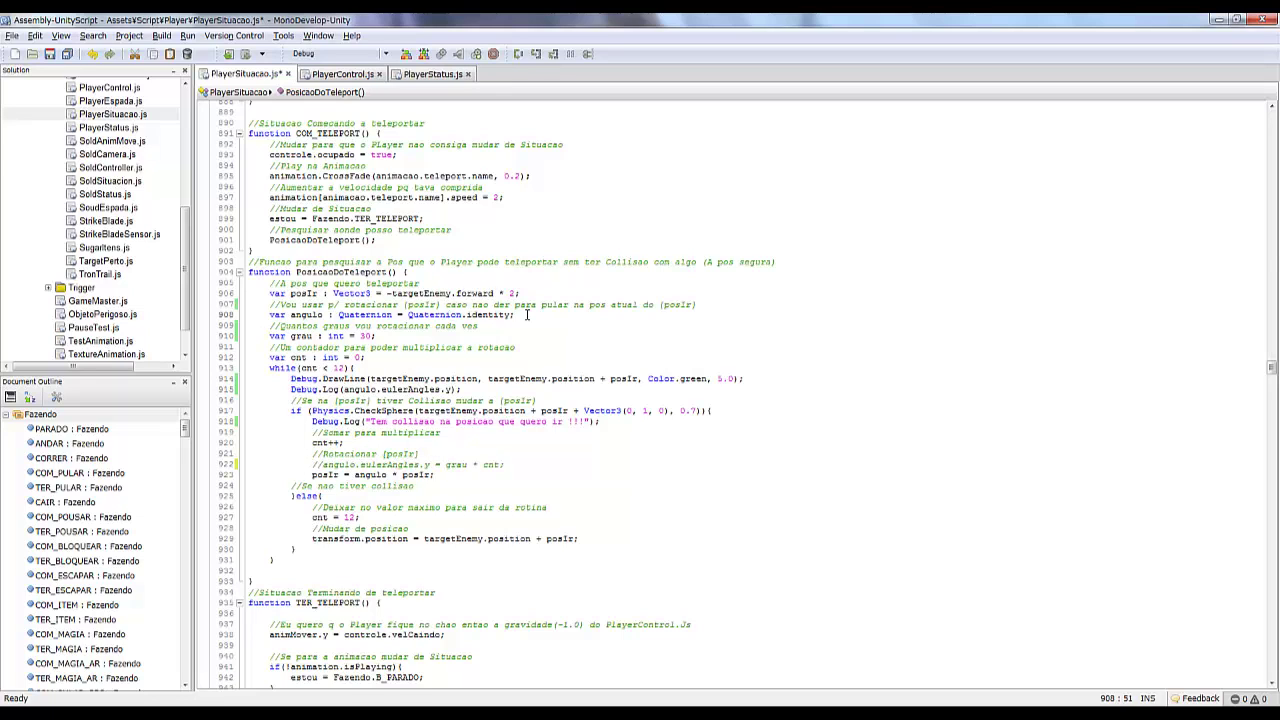
{"action": "key", "text": "Return"}
{"action": "type", "text": "angulo.eulerAngles.y = 30"}
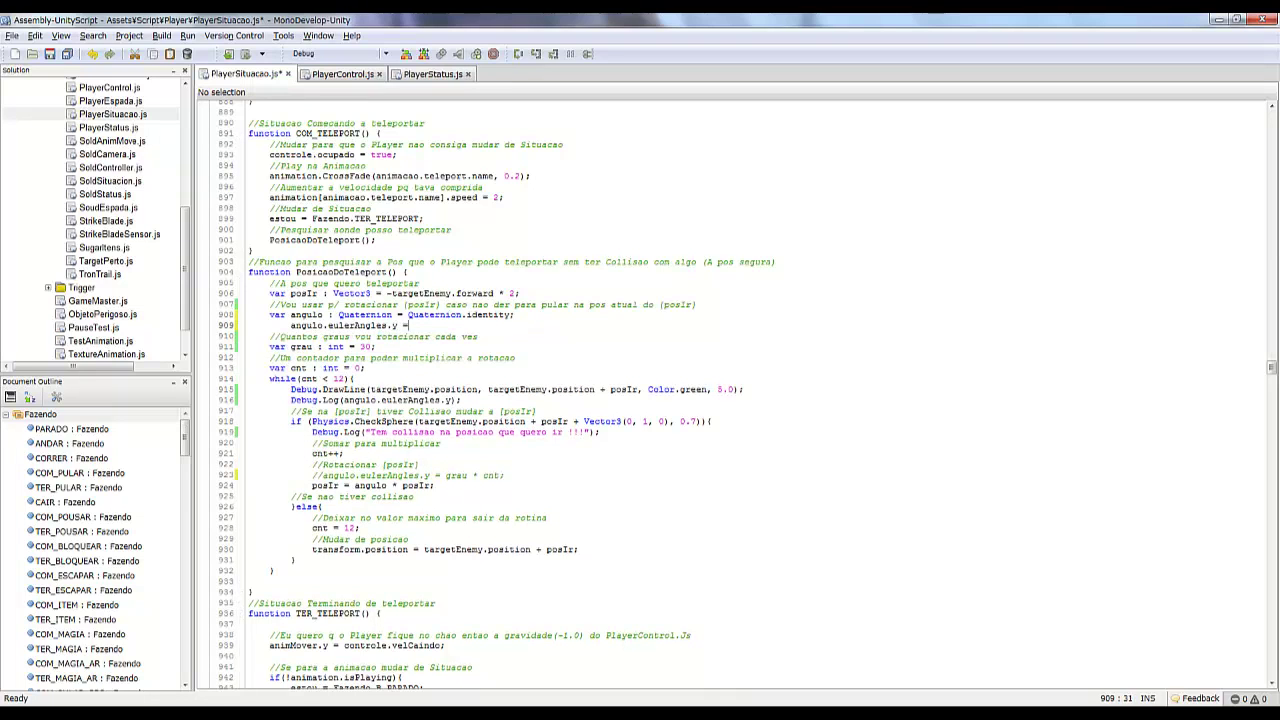
{"action": "key", "text": "ctrl+s"}
- Play-test the teleport, viewing the characters and wall from new angles, then stop
{"action": "key", "text": "alt+Tab"}
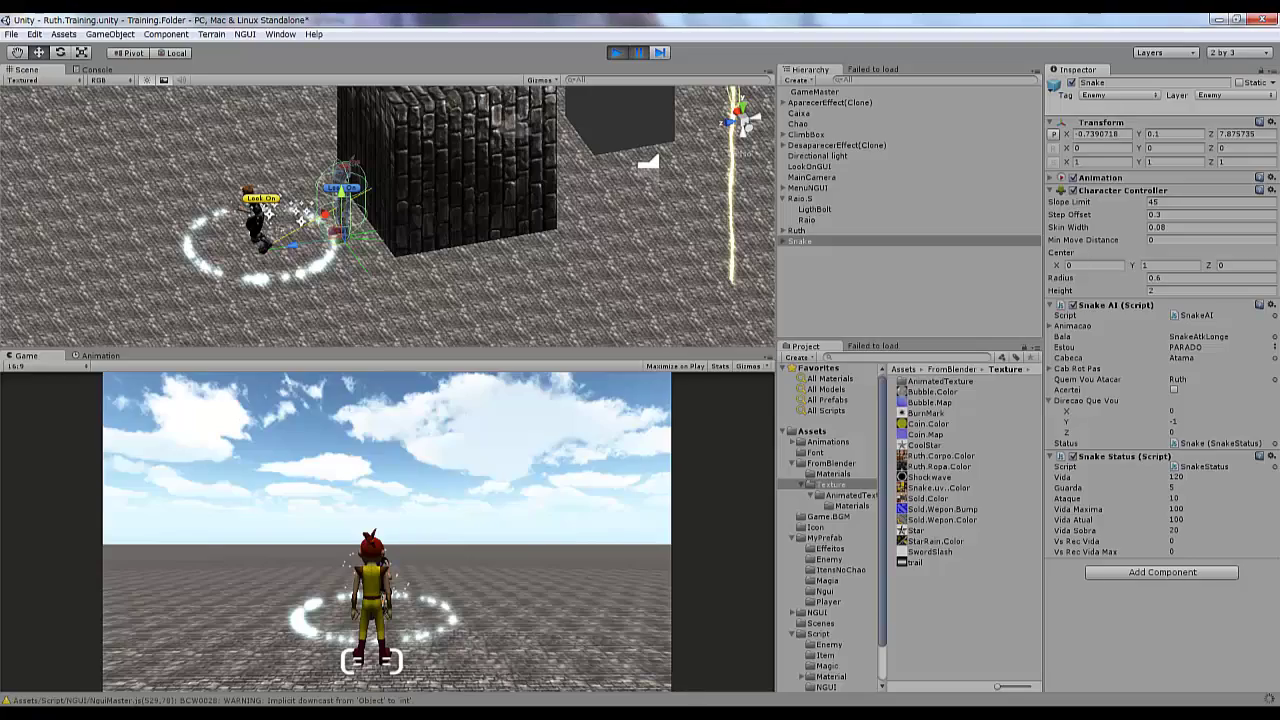
{"action": "left_click", "coordinate": [617, 52]}
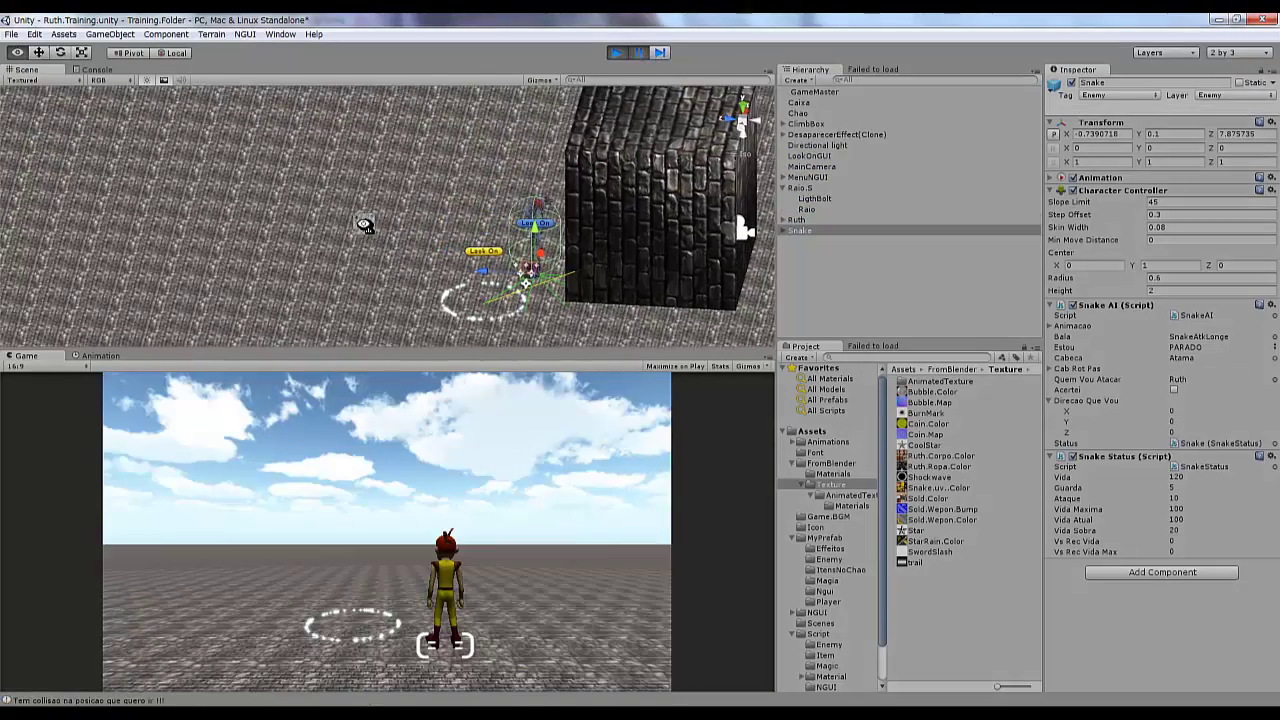
{"action": "mouse_move", "coordinate": [363, 223]}
{"action": "left_mouse_down", "text": "alt"}
{"action": "mouse_move", "coordinate": [518, 316]}
{"action": "mouse_move", "coordinate": [280, 85]}
{"action": "mouse_move", "coordinate": [452, 239]}
{"action": "mouse_move", "coordinate": [506, 206]}
{"action": "left_mouse_up", "text": "alt"}
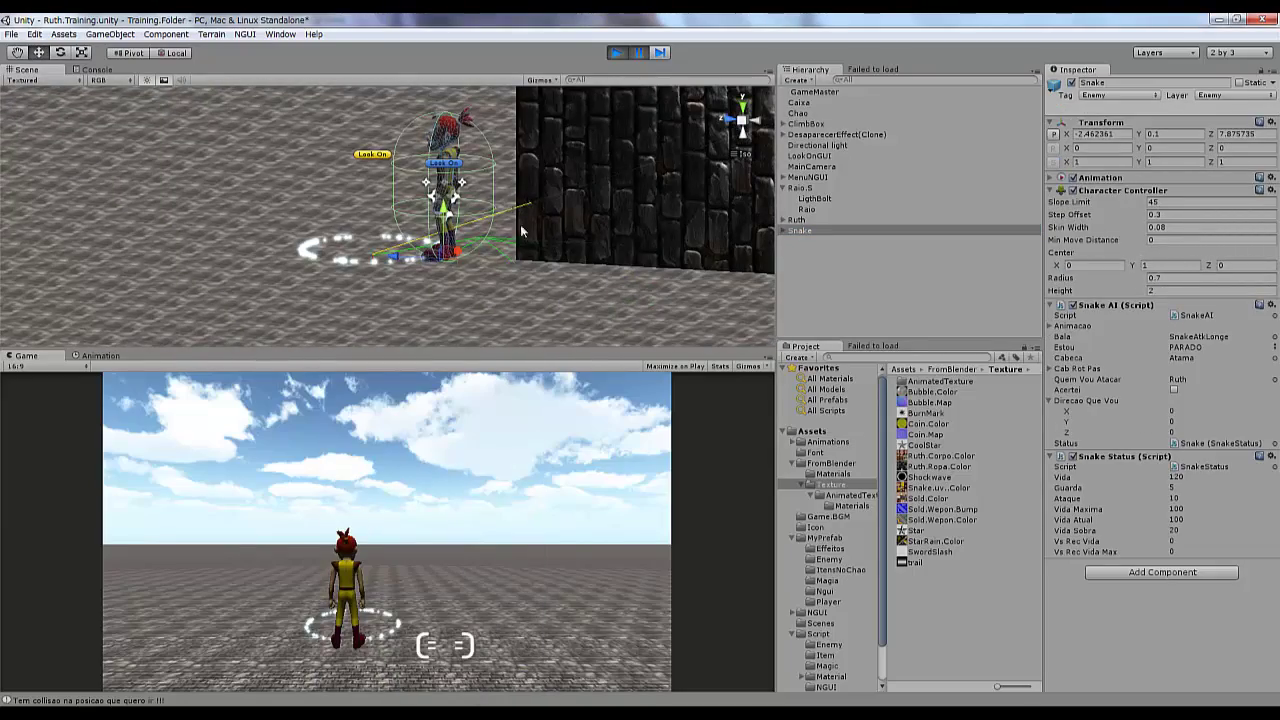
{"action": "left_click_drag", "start_coordinate": [521, 232], "coordinate": [597, 131], "text": "alt"}
{"action": "key", "text": "ctrl+p"}
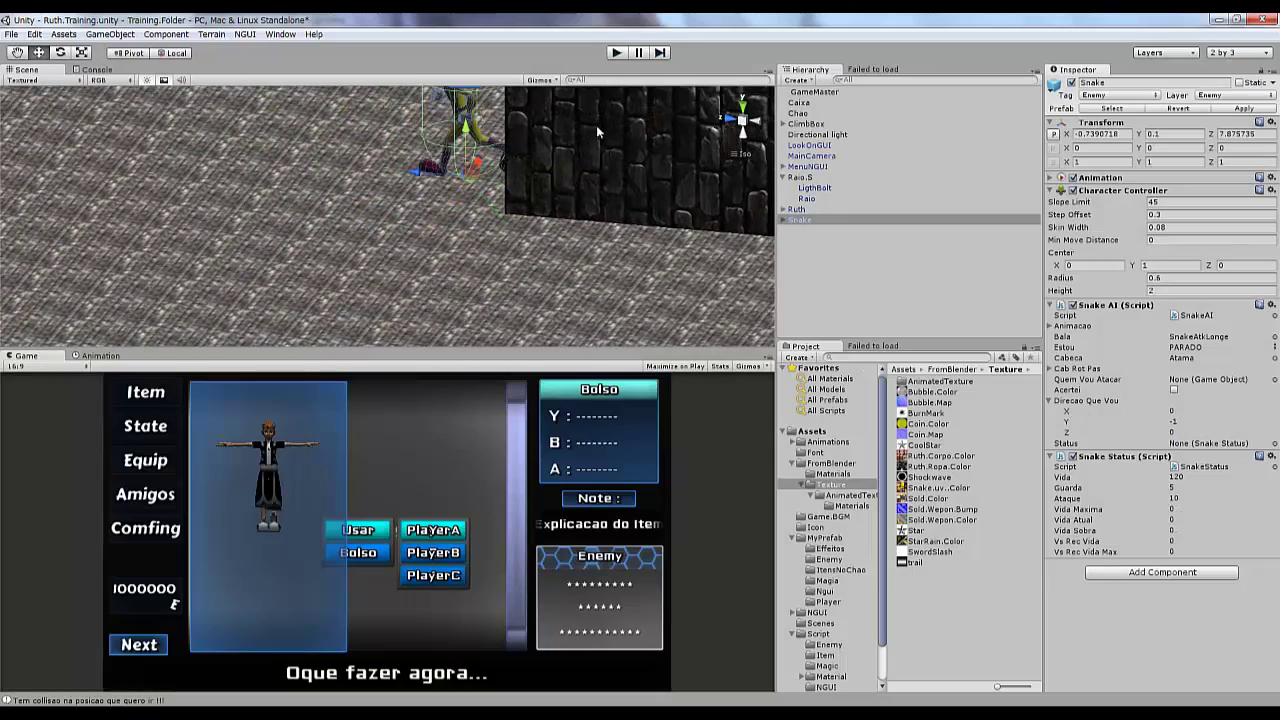
{"action": "key", "text": "alt+Tab"}
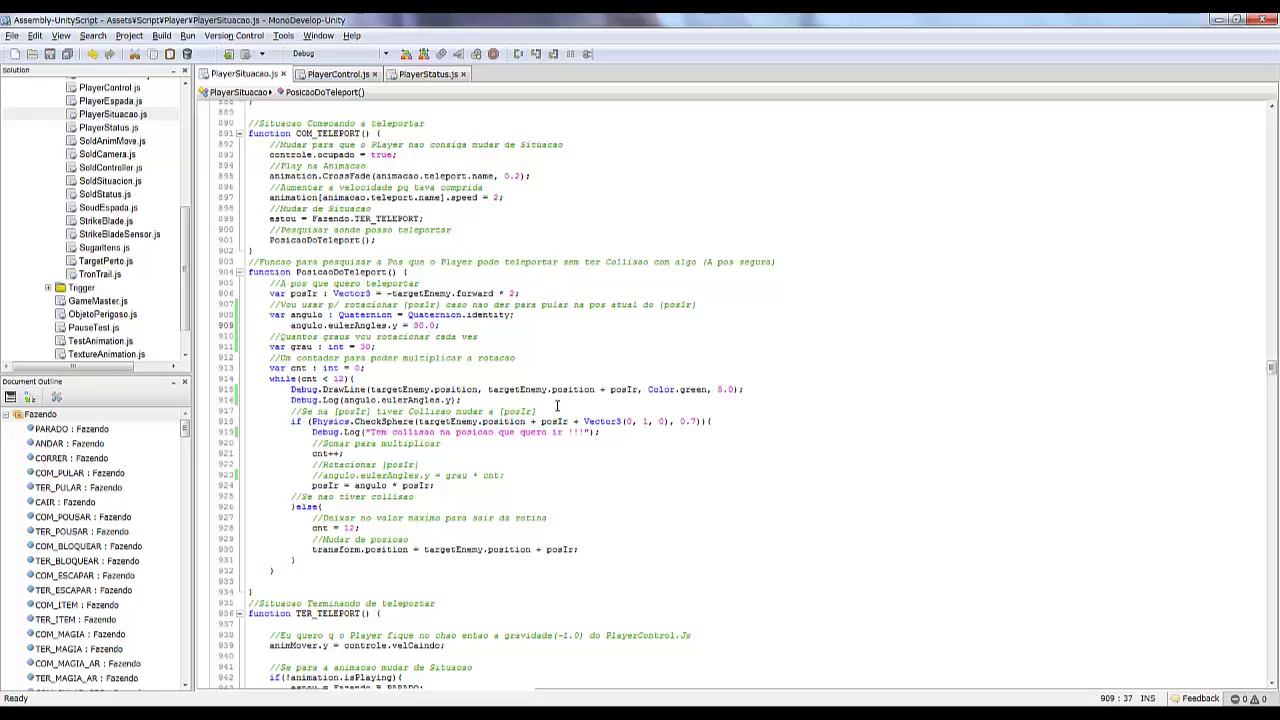
- Delete the grau comment and variable lines plus the commented-out rotation lines, then play-test
{"action": "key", "text": "shift+Down"}
{"action": "key", "text": "shift+Down"}
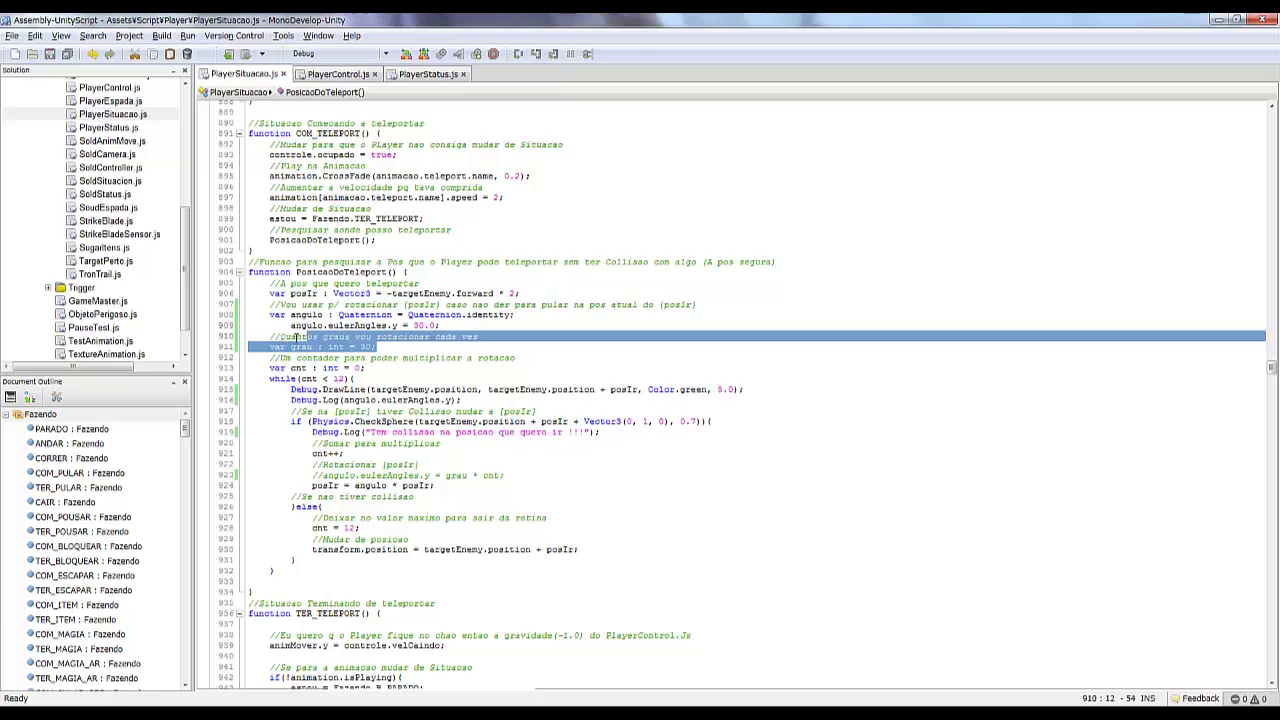
{"action": "key", "text": "Delete"}
{"action": "left_click_drag", "start_coordinate": [522, 455], "coordinate": [343, 432]}
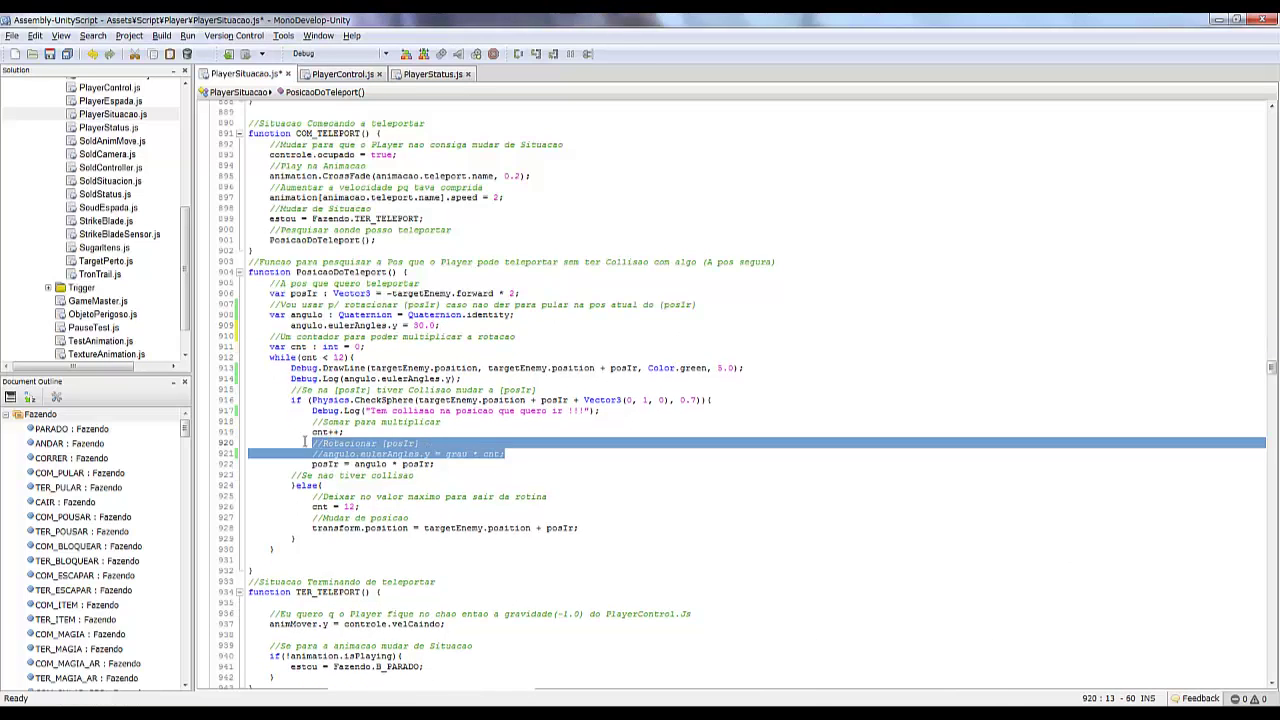
{"action": "key", "text": "Delete"}
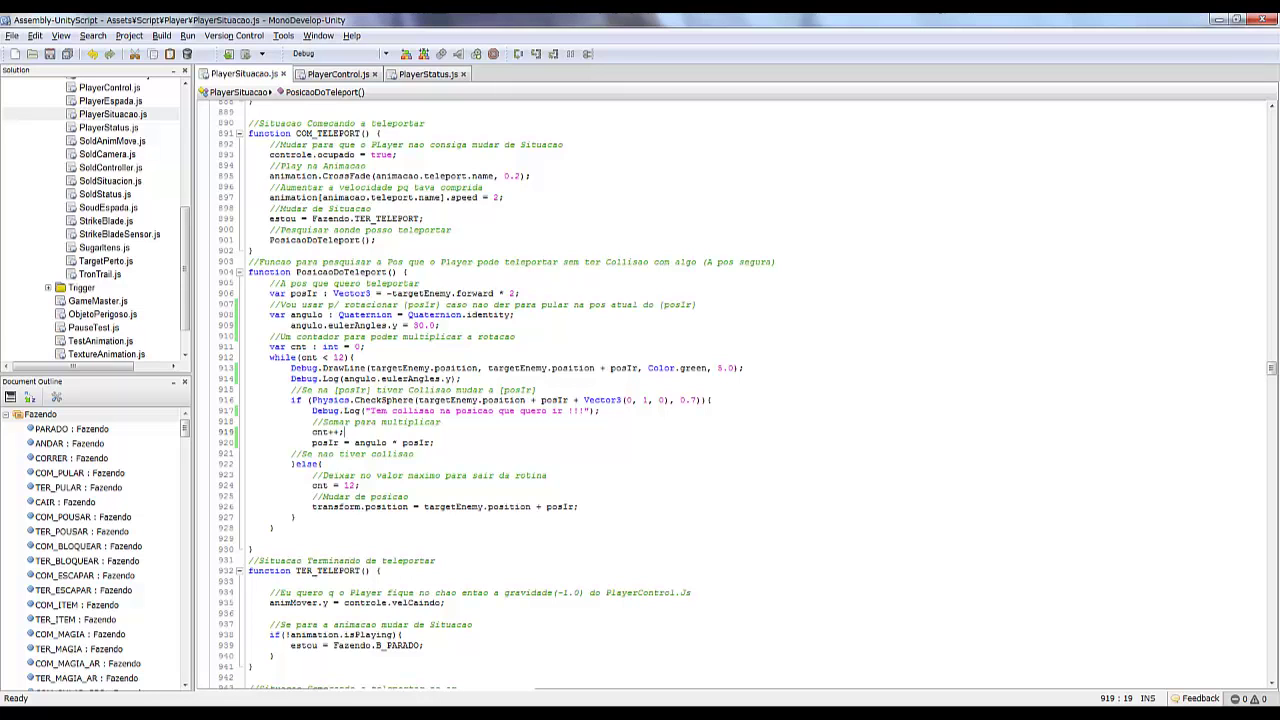
{"action": "key", "text": "alt+Tab"}
{"action": "left_click", "coordinate": [615, 52]}
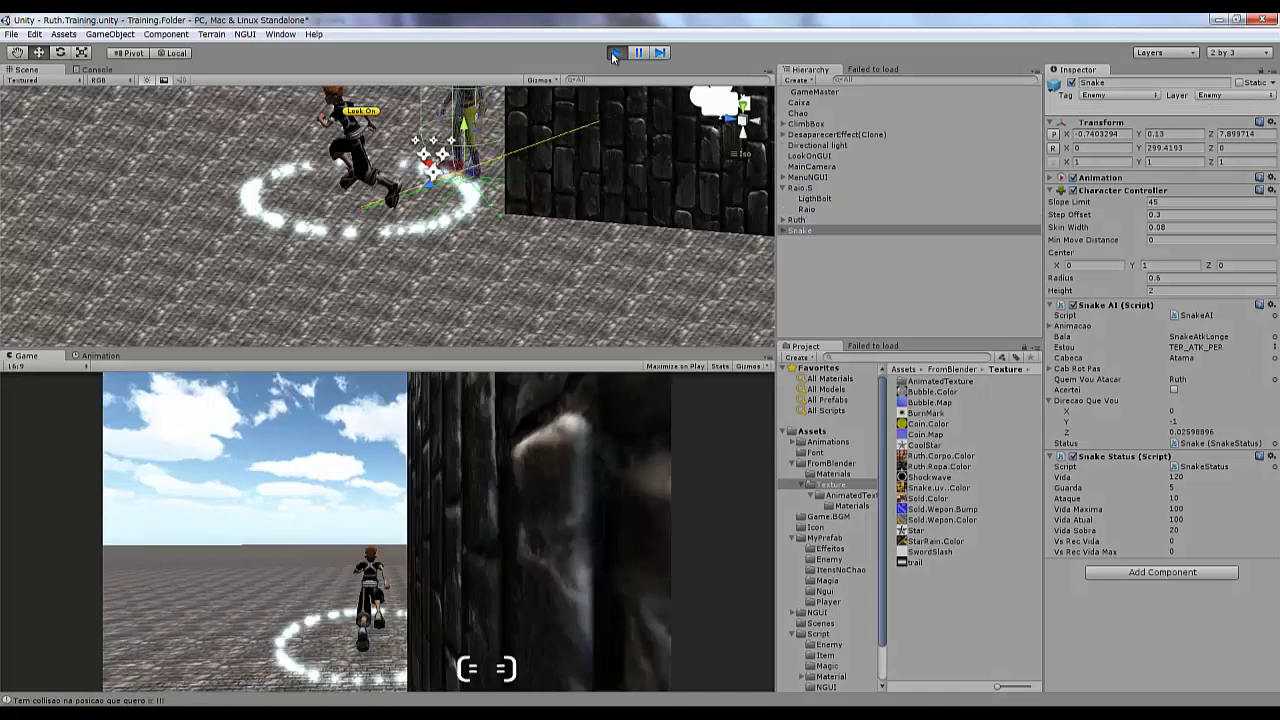
{"action": "key", "text": "alt+Tab"}
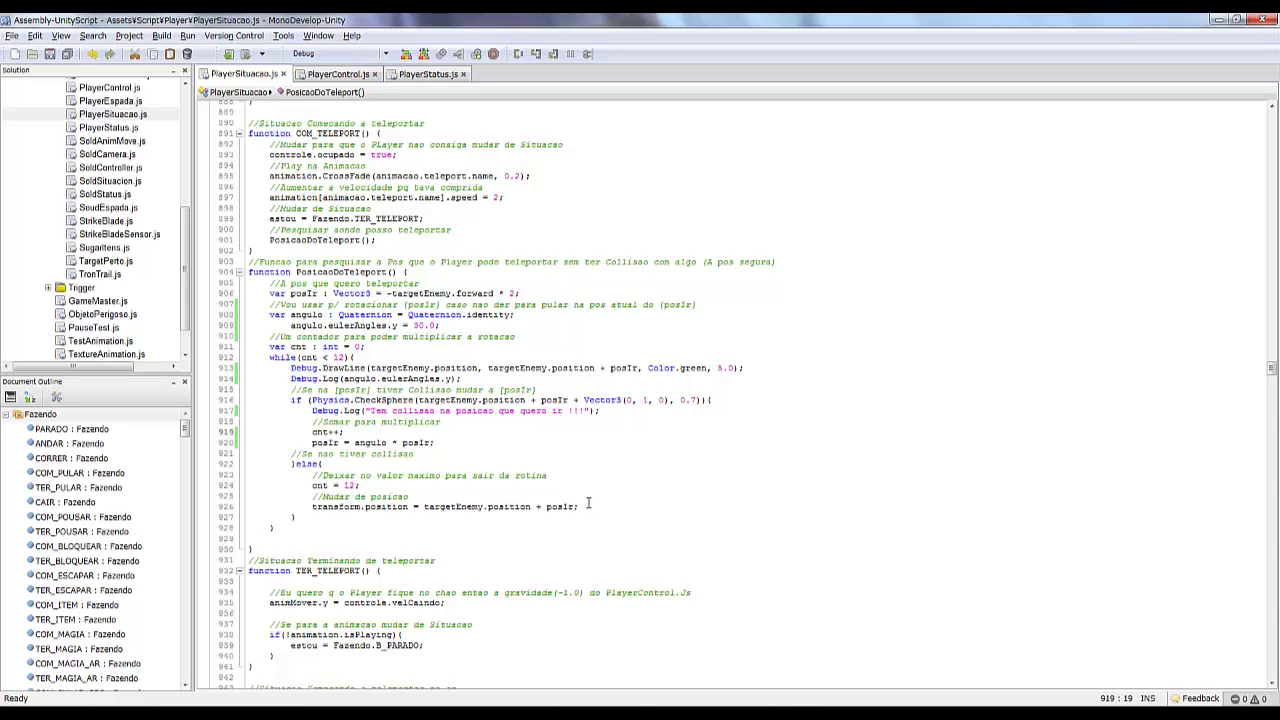
- Copy 'transform' and start a new line below the position line with 'transform.eulerAngles.y ='
{"action": "left_click_drag", "start_coordinate": [589, 506], "coordinate": [360, 506]}
{"action": "double_click", "coordinate": [336, 506]}
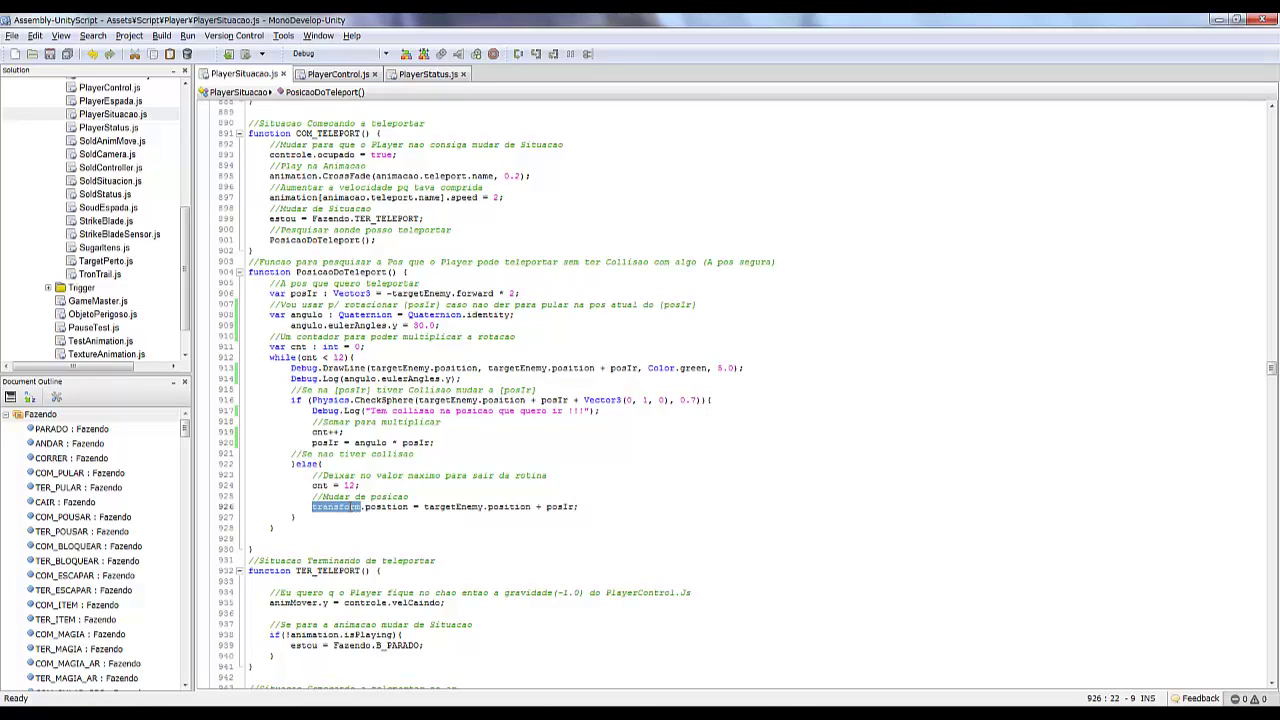
{"action": "key", "text": "ctrl+c"}
{"action": "key", "text": "End"}
{"action": "key", "text": "Return"}
{"action": "key", "text": "ctrl+v"}
{"action": "type", "text": ".eulerAngles.y = -"}
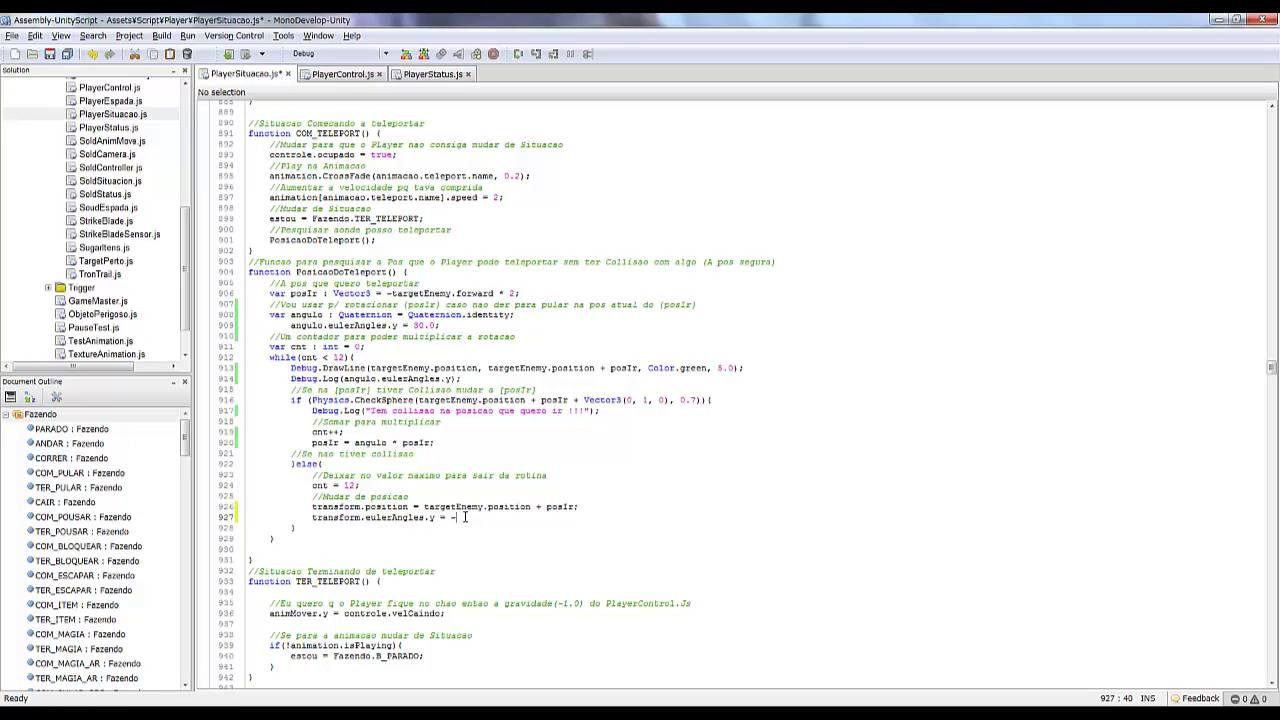
- Complete the new line as 'transform.eulerAngles.y = angulo.eulerAngles.y * cnt;'
{"action": "key", "text": "BackSpace"}
{"action": "type", "text": "angulo"}
{"action": "type", "text": ".eulerAngles.y * cn"}
{"action": "key", "text": "Return"}
{"action": "key", "text": "BackSpace"}
{"action": "type", "text": "t;"}
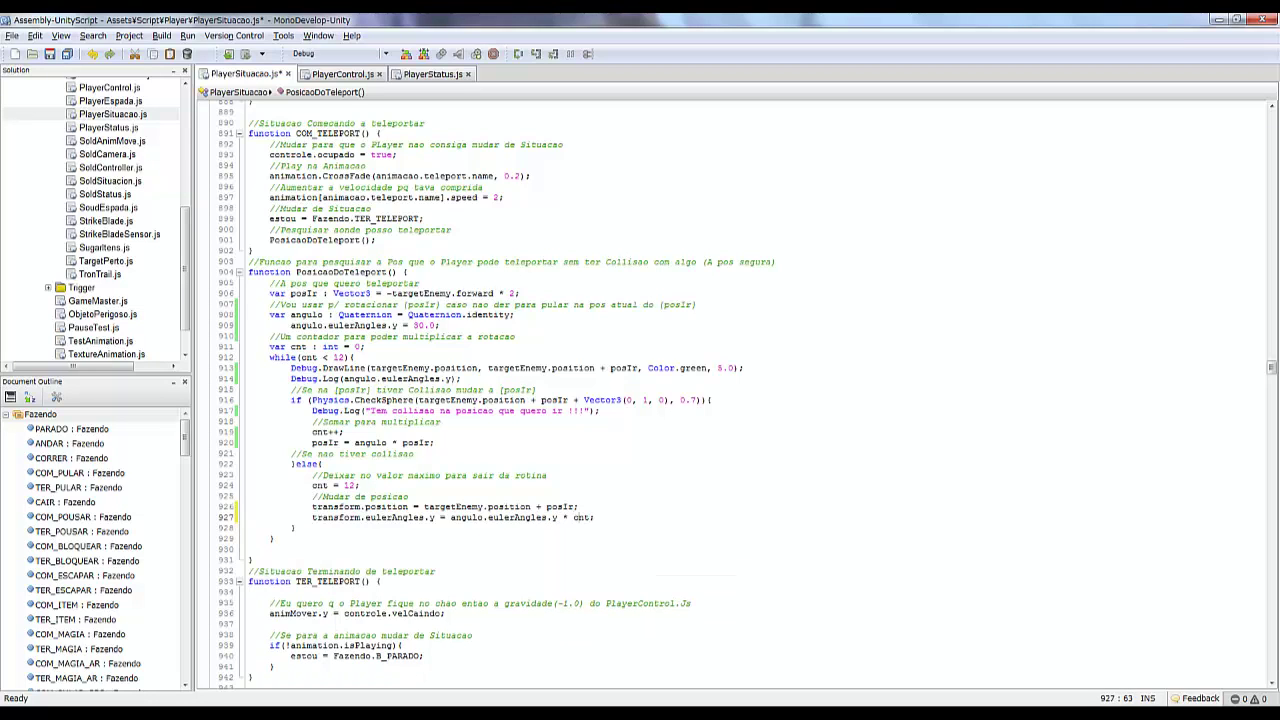
{"action": "type", "text": "-"}
{"action": "key", "text": "ctrl+d"}
{"action": "key", "text": "ctrl+d"}
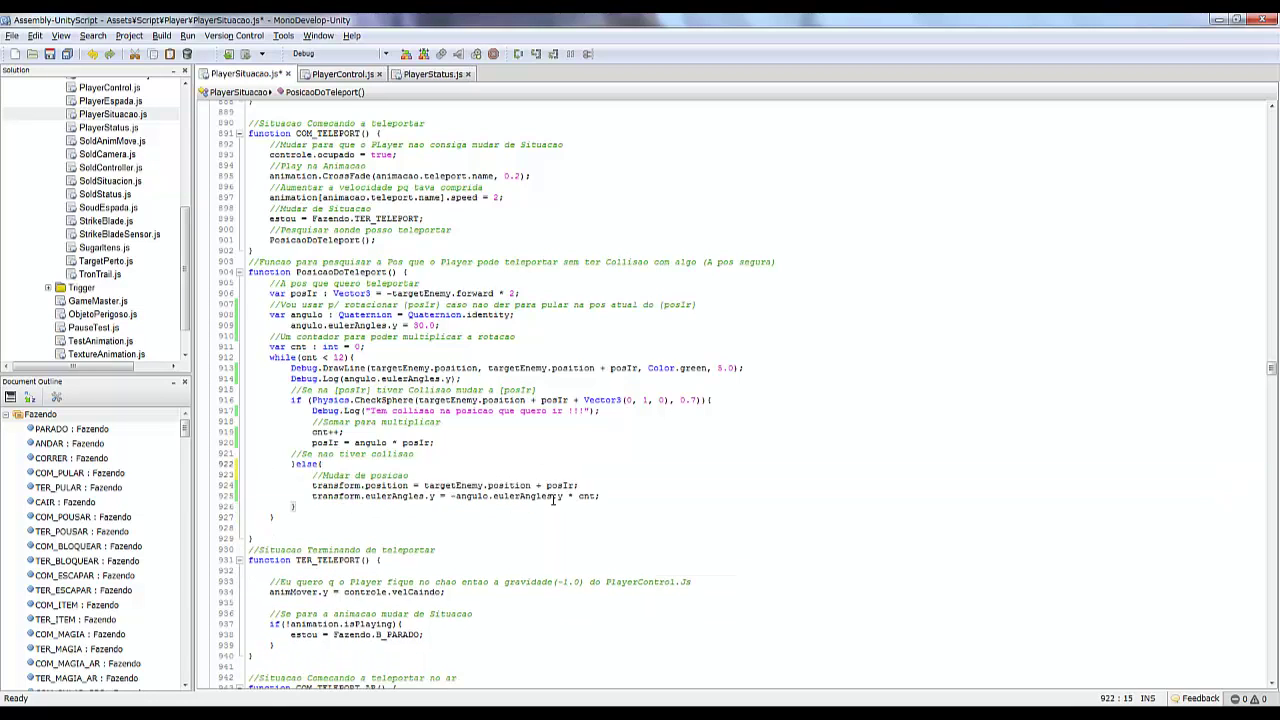
{"action": "key", "text": "Return"}
{"action": "key", "text": "Return"}
- Save the script and run the game in Unity to test the Y rotation
{"action": "key", "text": "ctrl+s"}
{"action": "key", "text": "alt+Tab"}
{"action": "key", "text": "ctrl+p"}
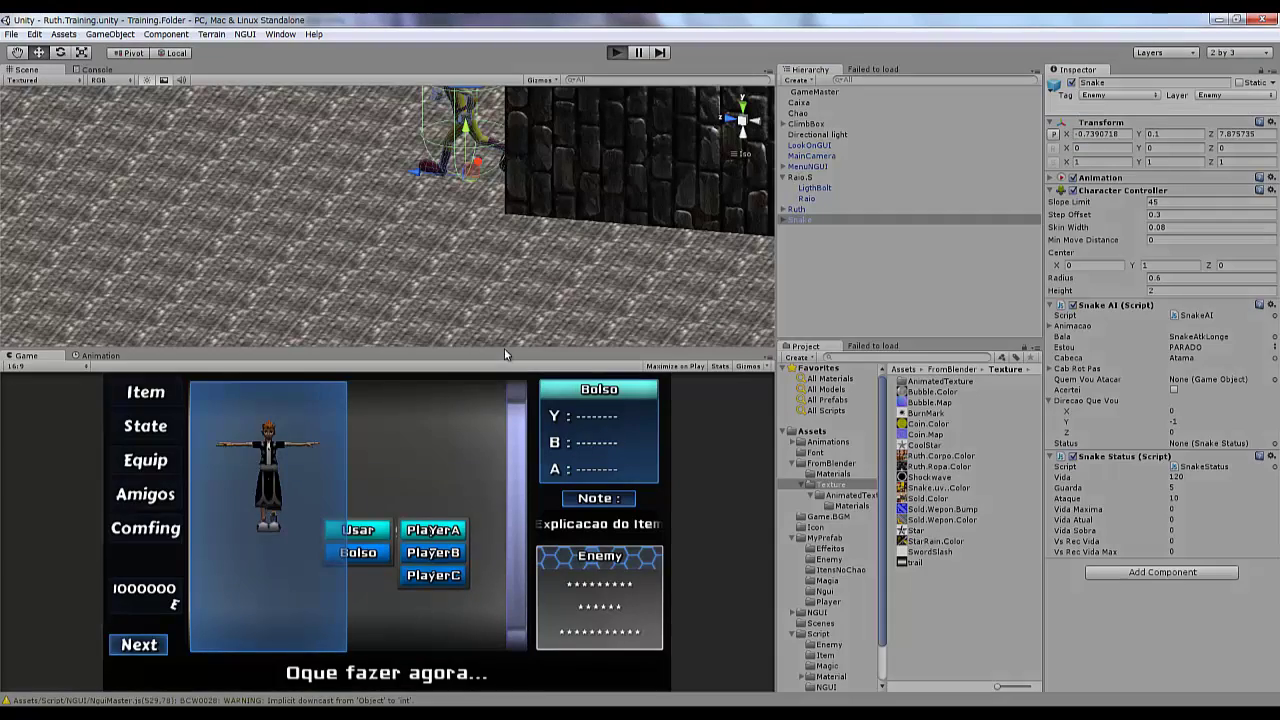
{"action": "key", "text": "alt+Tab"}
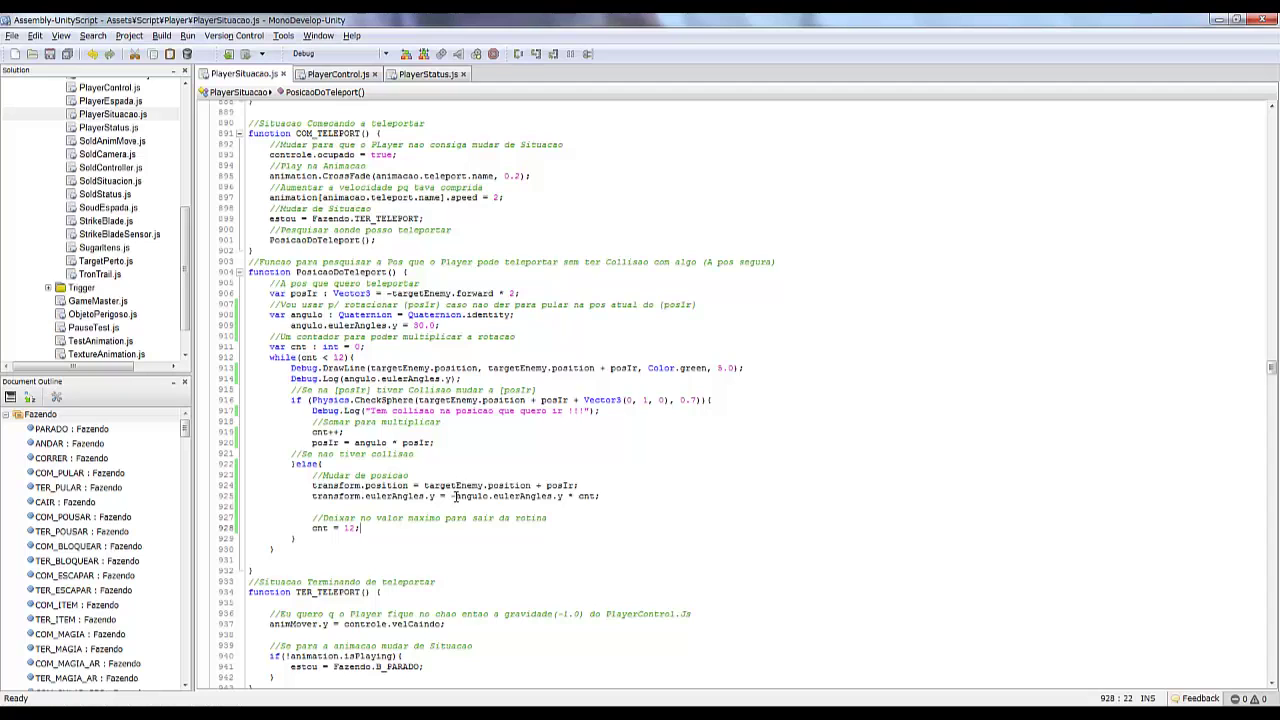
- Replace the rotation statement with 'var olhar : Vector3 = targetEnemy.position;'
{"action": "left_click", "coordinate": [455, 496]}
{"action": "key", "text": "BackSpace"}
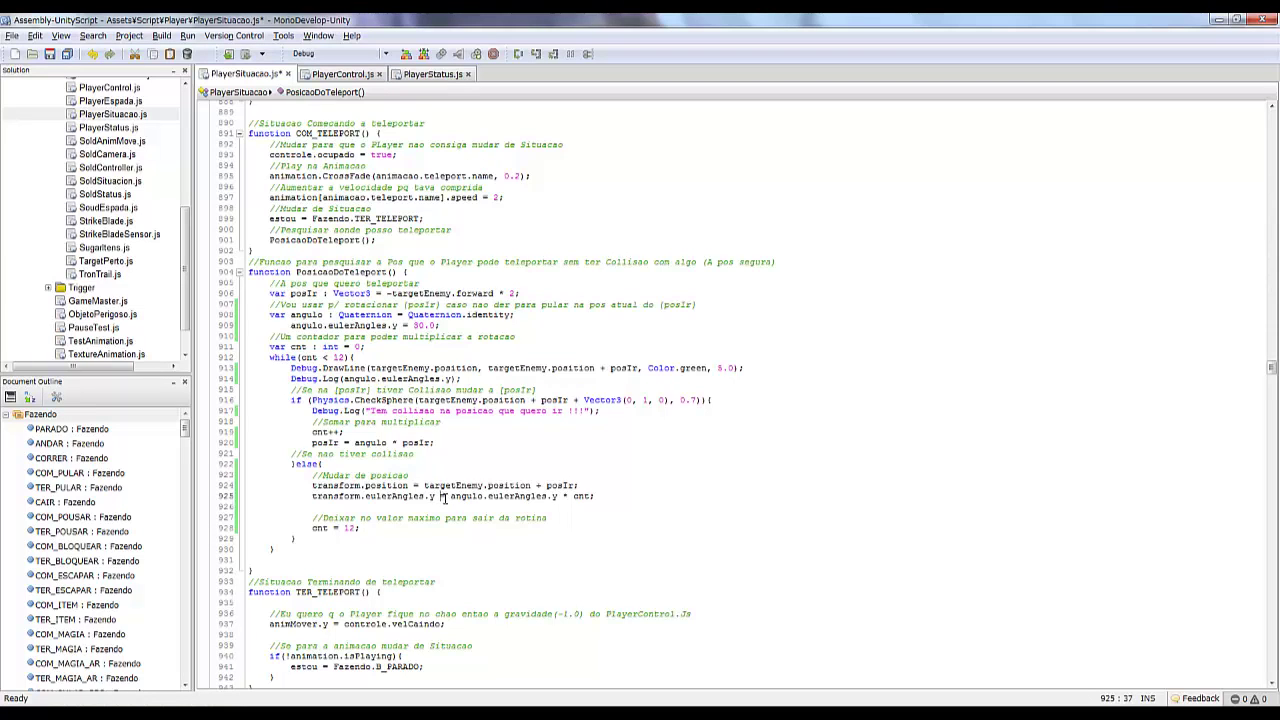
{"action": "key", "text": "End"}
{"action": "key", "text": "shift+Home"}
{"action": "type", "text": "var"}
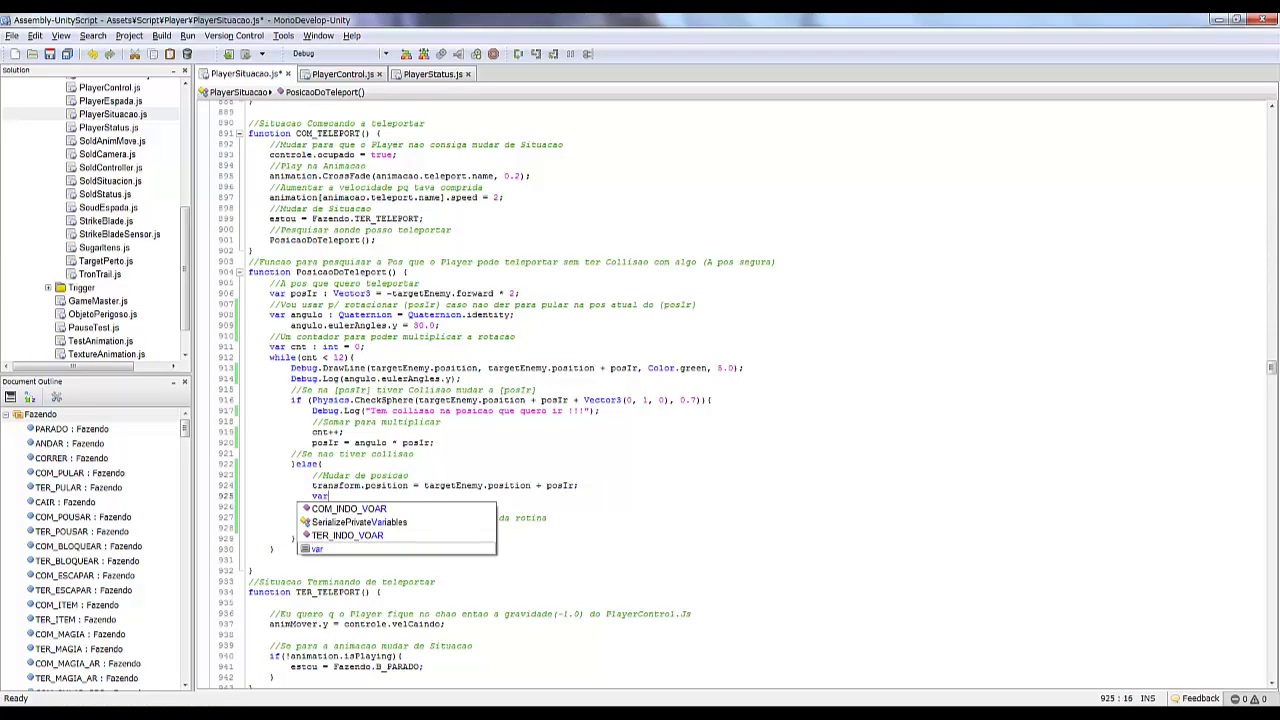
{"action": "type", "text": " olhar : "}
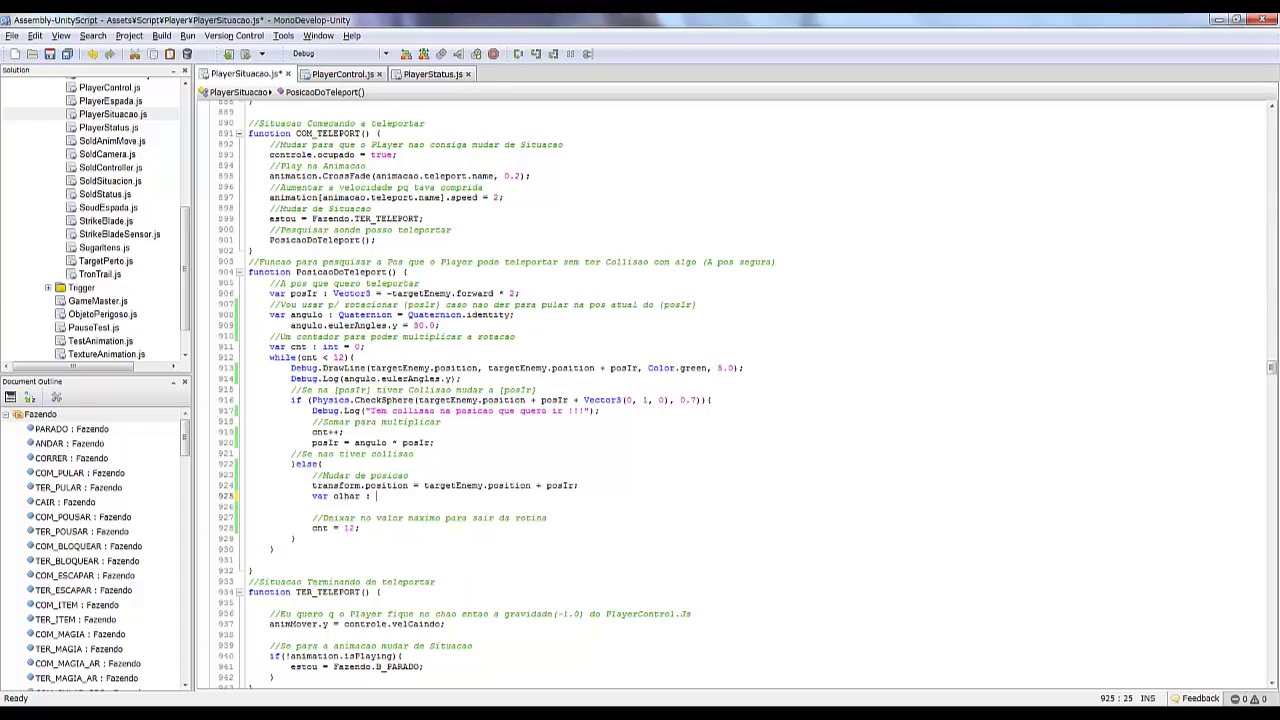
{"action": "type", "text": "Vector3 = targetEnemy.position;"}
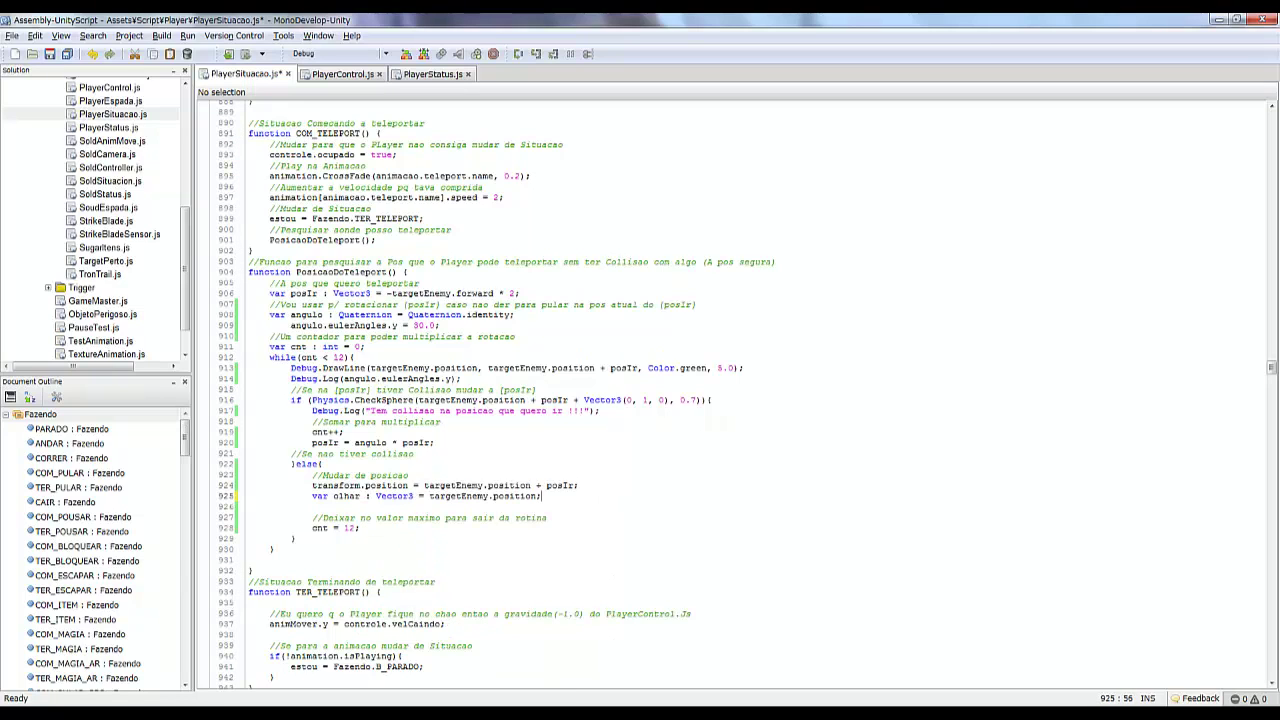
- Add the comment '//Guardar a pos do target para olhar' above the olhar line
{"action": "key", "text": "Home"}
{"action": "key", "text": "Return"}
{"action": "key", "text": "Up"}
{"action": "type", "text": "//Gua"}
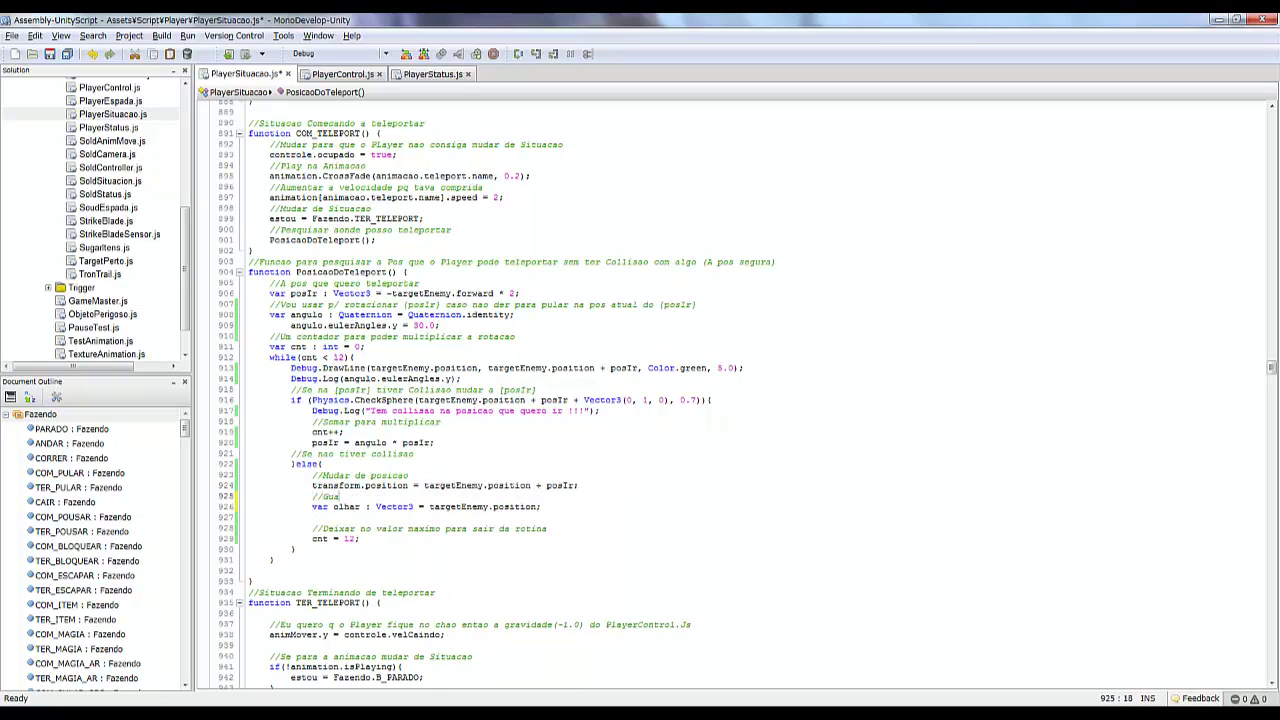
{"action": "type", "text": "rdar a pos do target para olhar"}
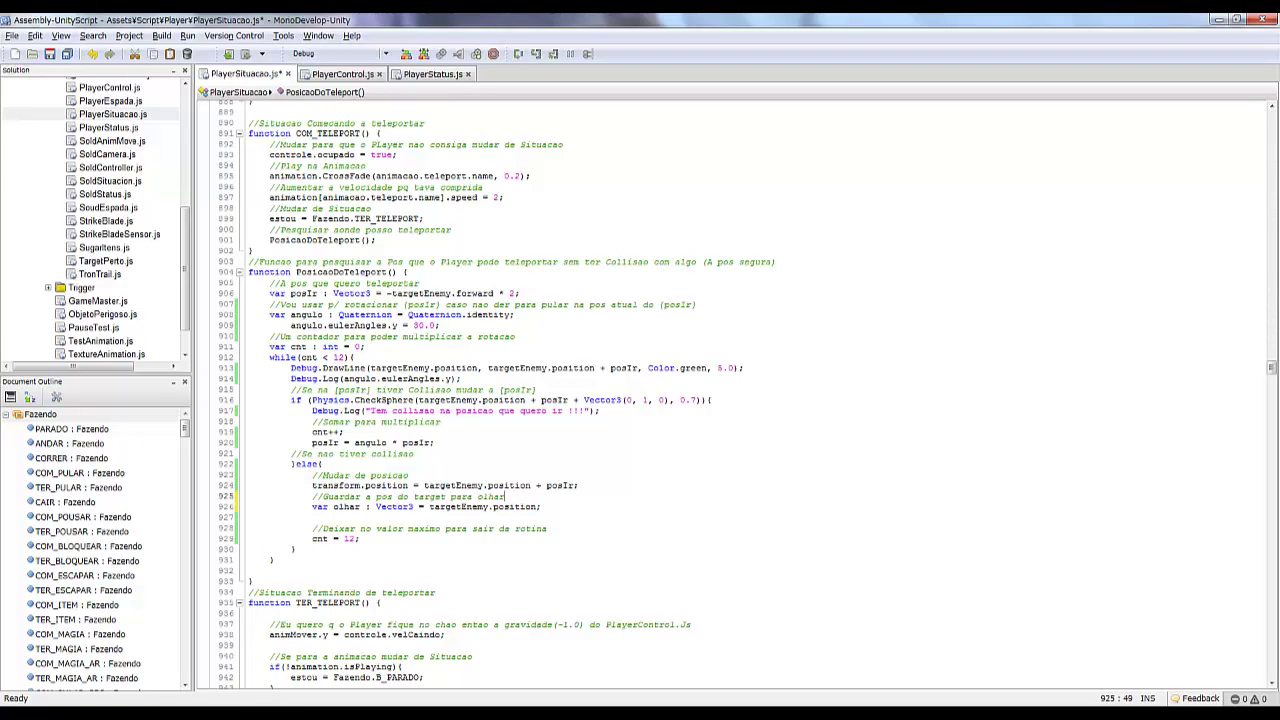
- Replace both lines with 'transform.LookAt(targetEnemy.position)' followed by 'transform.eulerAngles.x = 0.0;'
{"action": "key", "text": "Home"}
{"action": "key", "text": "shift+Down"}
{"action": "key", "text": "shift+Down"}
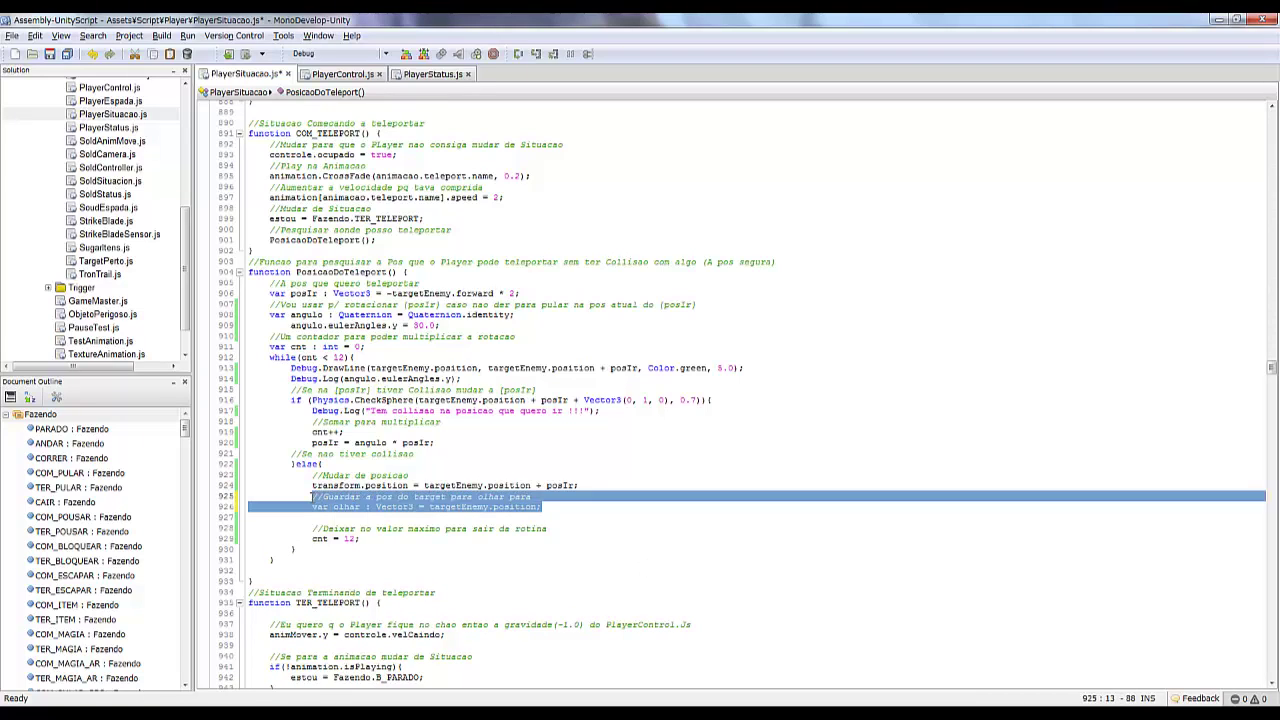
{"action": "type", "text": "transform.LookAt("}
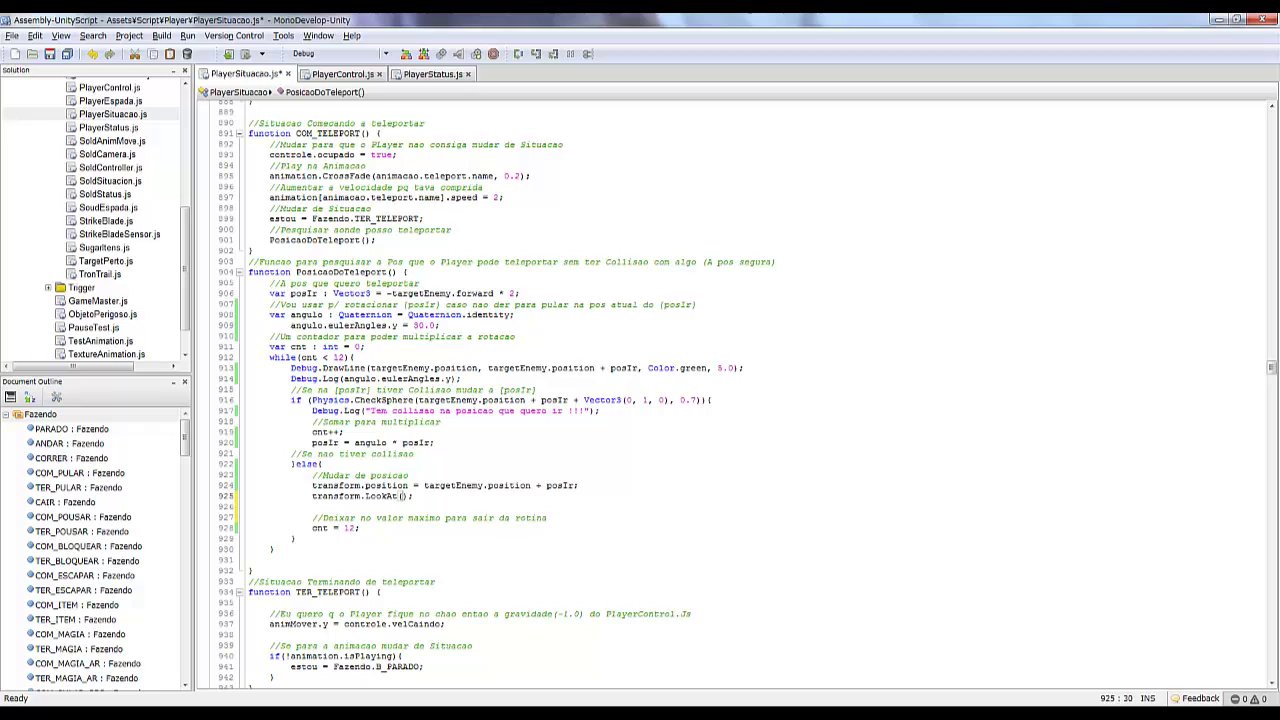
{"action": "type", "text": "targetEnemy.position"}
{"action": "key", "text": "Return"}
{"action": "type", "text": "transform"}
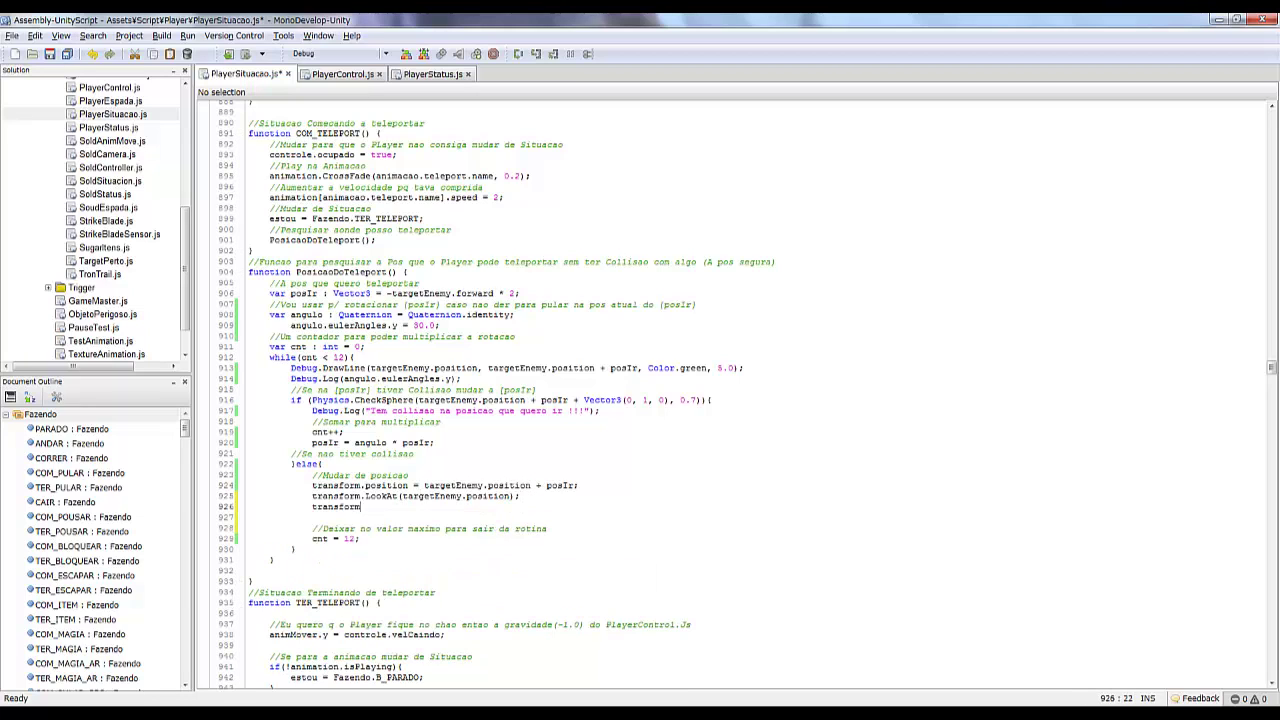
{"action": "type", "text": ".eulerAngles.x = 0.0;"}
- Add a matching 'transform.eulerAngles.z = 0.0;' line
{"action": "key", "text": "Return"}
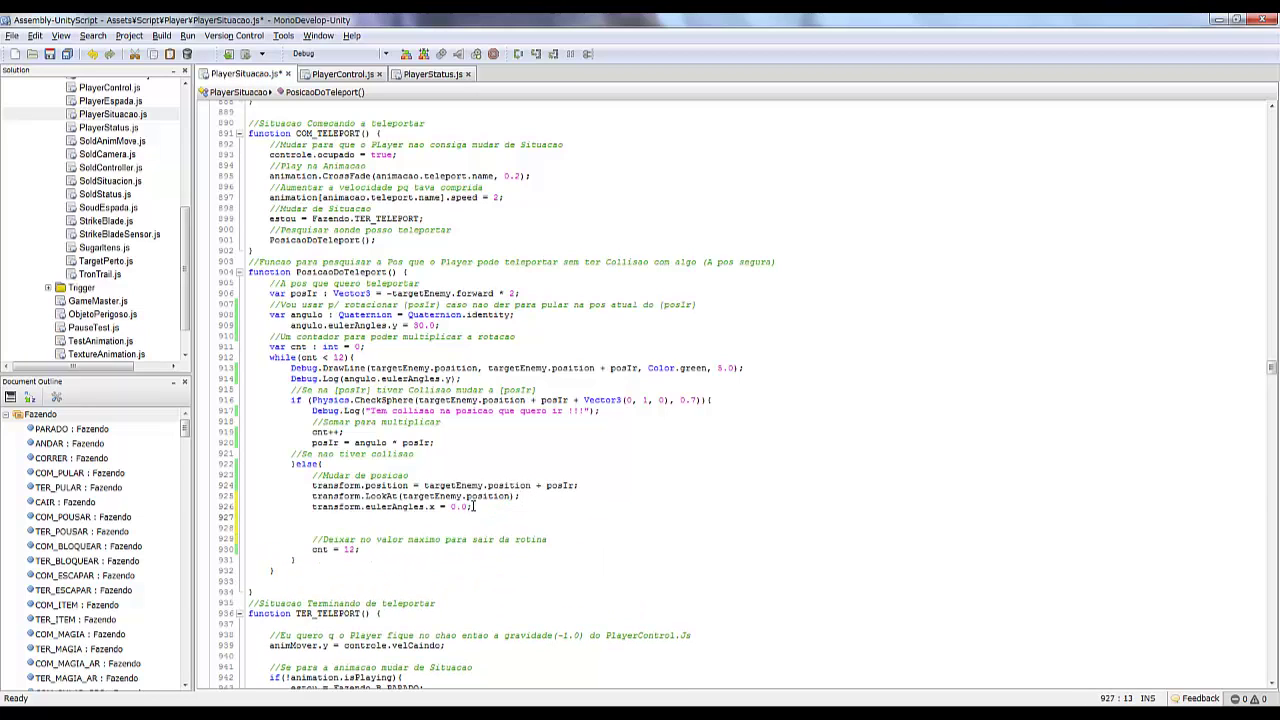
{"action": "type", "text": "transform.eulerAngles.x = 0.0;"}
{"action": "key", "text": "Left"}
{"action": "key", "text": "Left"}
{"action": "key", "text": "Left"}
{"action": "key", "text": "BackSpace"}
{"action": "type", "text": "z"}
- Add a comment ending 'o Player para o Enemy' after the teleport position line and save
{"action": "left_click", "coordinate": [580, 485]}
{"action": "key", "text": "Return"}
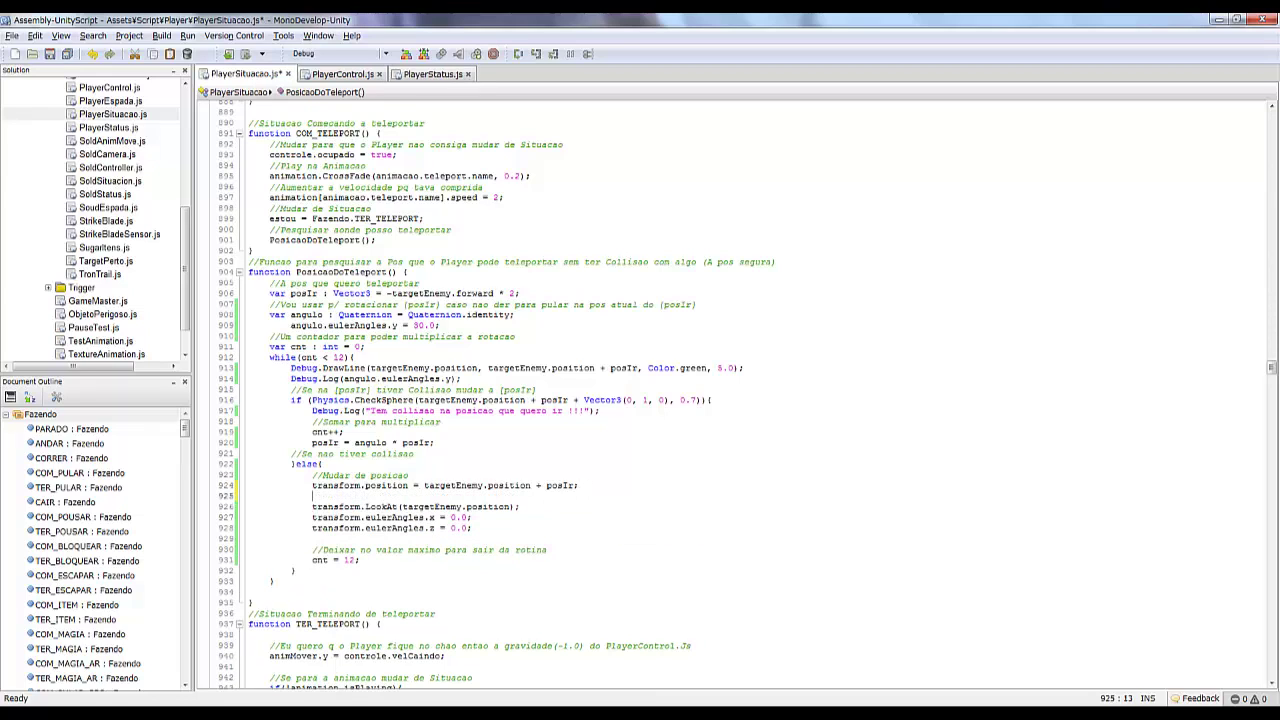
{"action": "type", "text": "o Player para o Enemy"}
{"action": "key", "text": "ctrl+s"}
- Run the game in Unity to test facing the enemy, then select the 12 in 'cnt = 12'
{"action": "left_click_drag", "start_coordinate": [362, 560], "coordinate": [313, 558]}
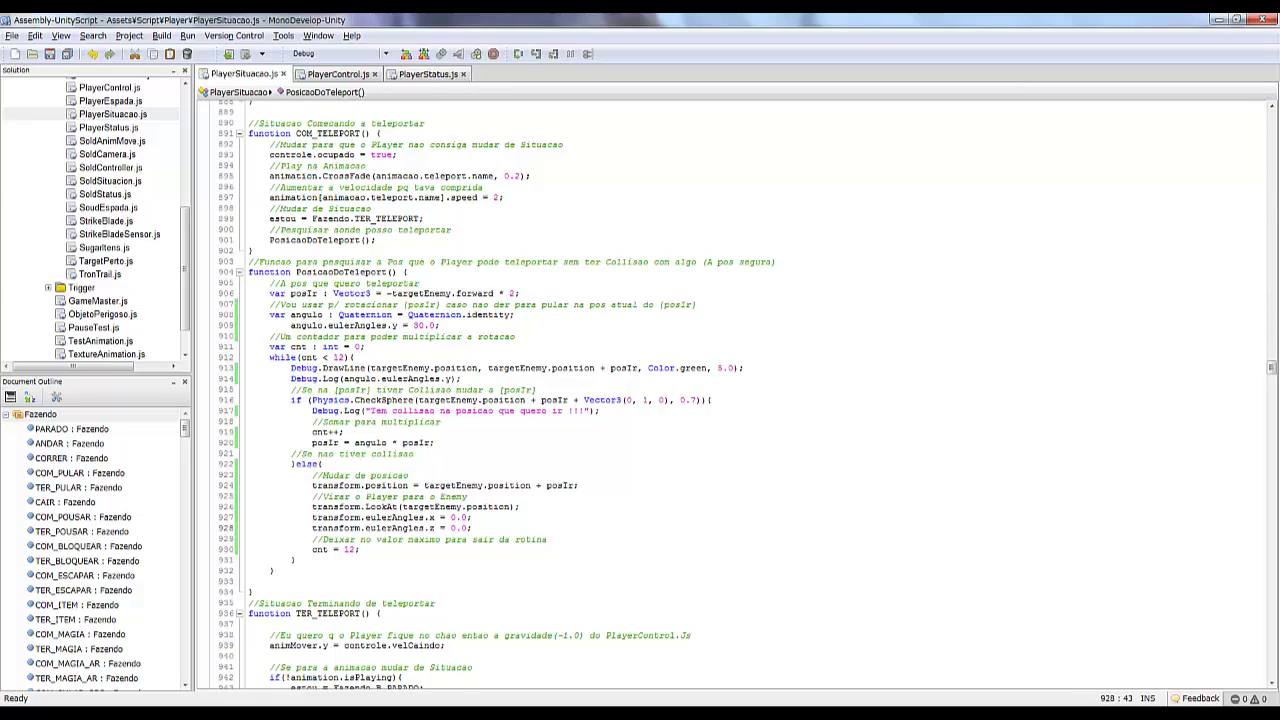
{"action": "key", "text": "alt+Tab"}
{"action": "key", "text": "ctrl+p"}
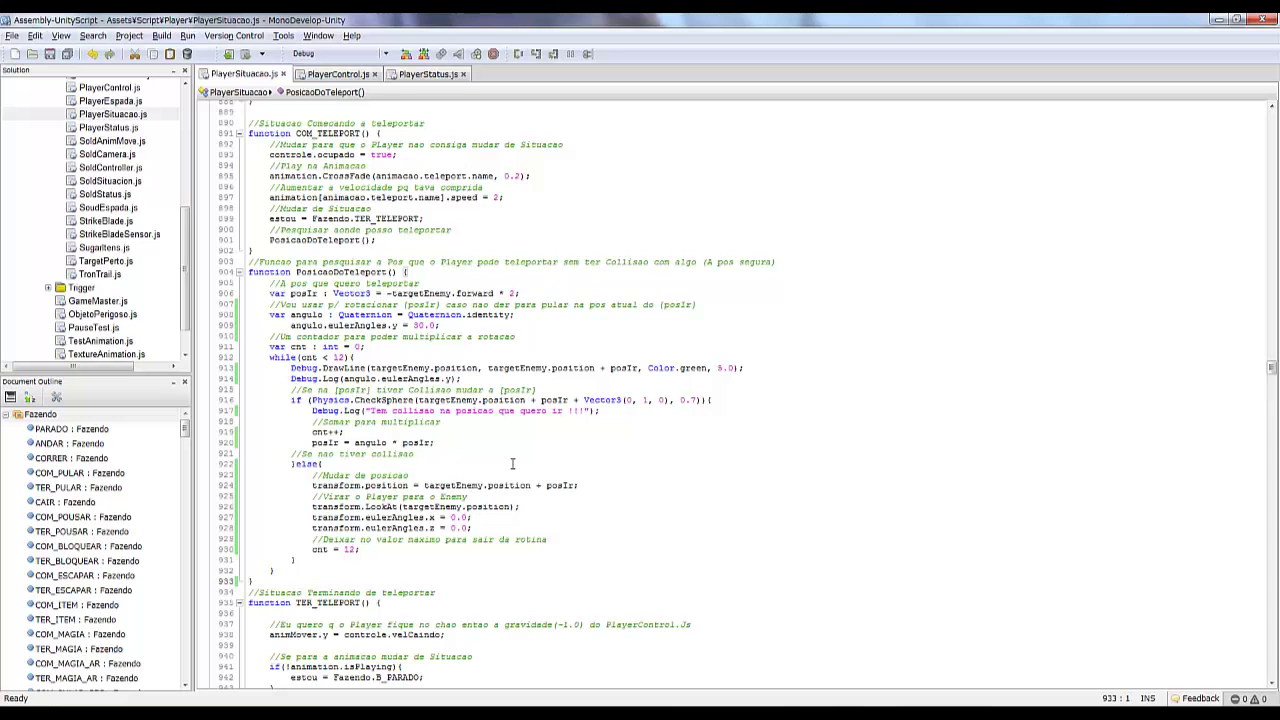
{"action": "double_click", "coordinate": [349, 549]}
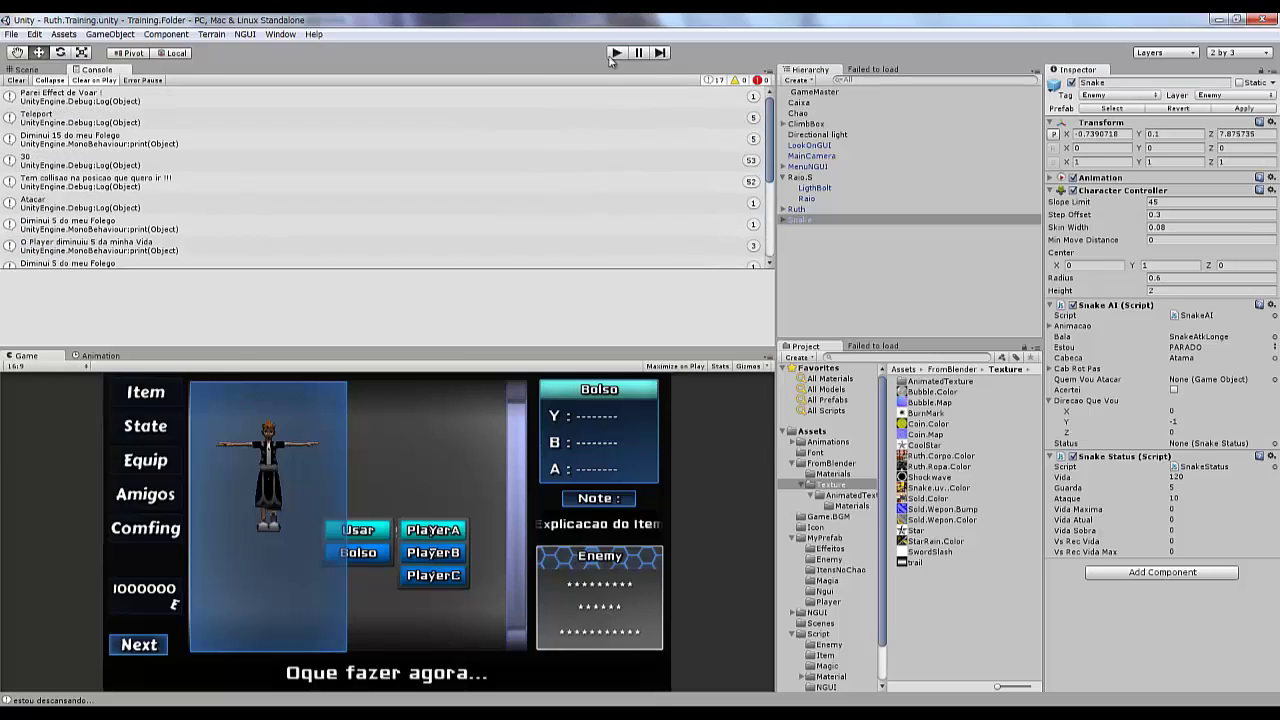
- Press Play in Unity to test the LookAt teleport
{"action": "left_click", "coordinate": [610, 52]}
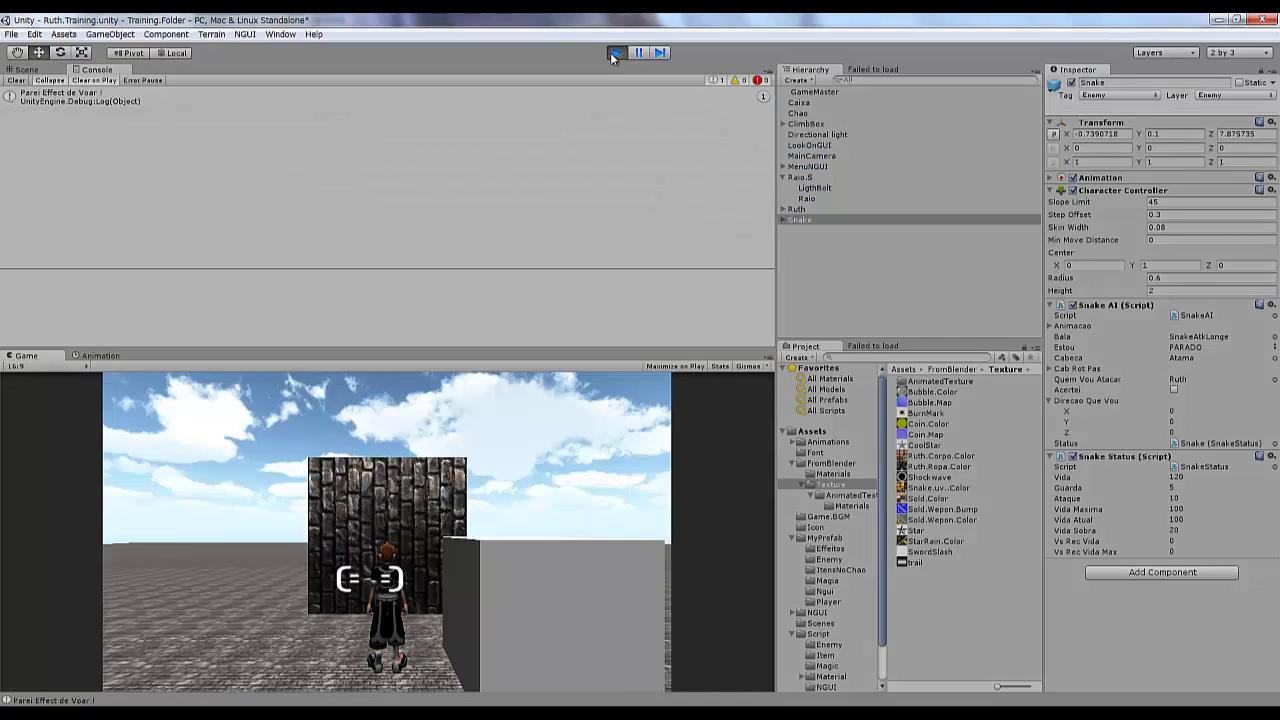
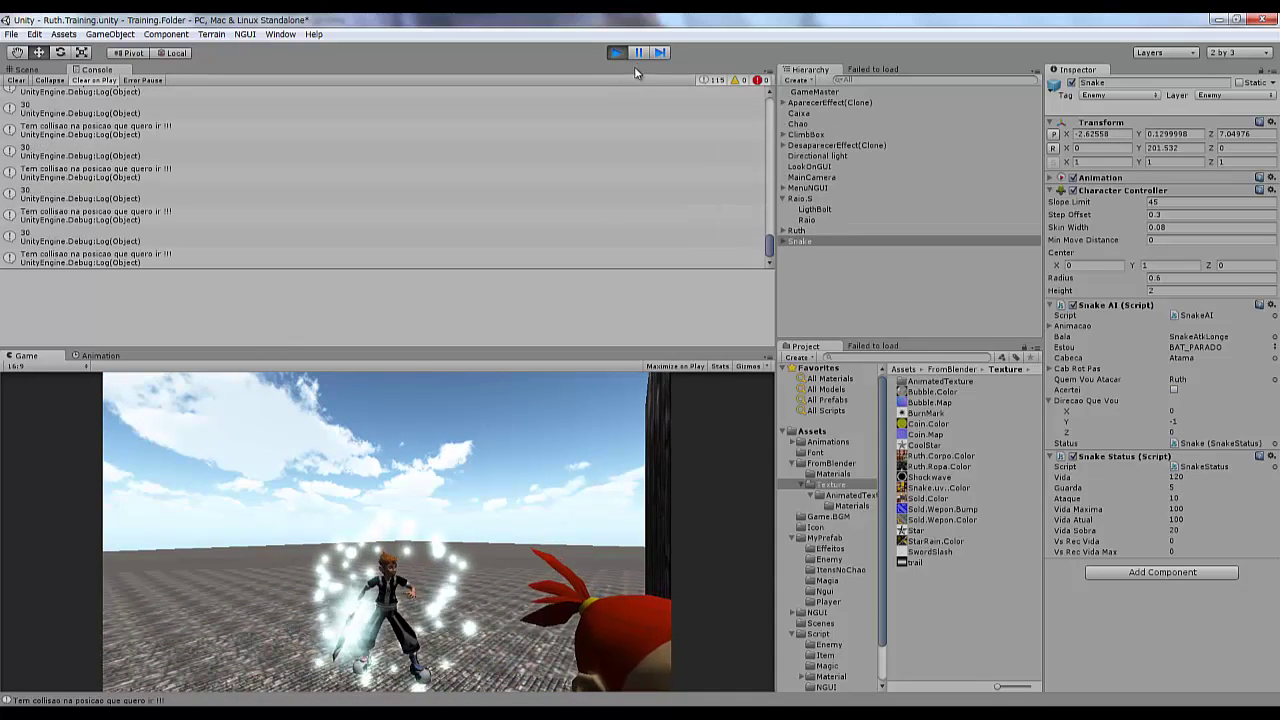
- Pause the running game and scroll up through the collision messages in the Console
{"action": "left_click", "coordinate": [638, 53]}
{"action": "scroll", "coordinate": [436, 167], "scroll_direction": "up", "scroll_amount": 1}
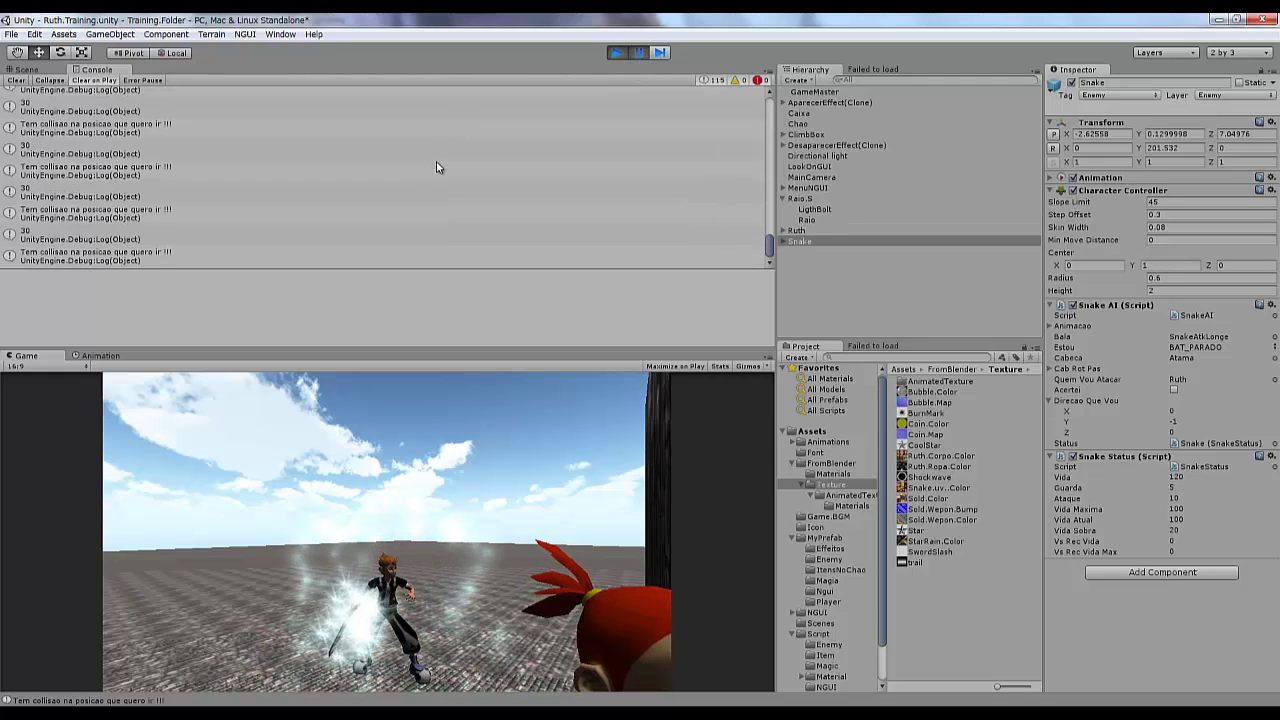
{"action": "scroll", "coordinate": [436, 167], "scroll_direction": "up", "scroll_amount": 2}
{"action": "scroll", "coordinate": [436, 167], "scroll_direction": "up", "scroll_amount": 1}
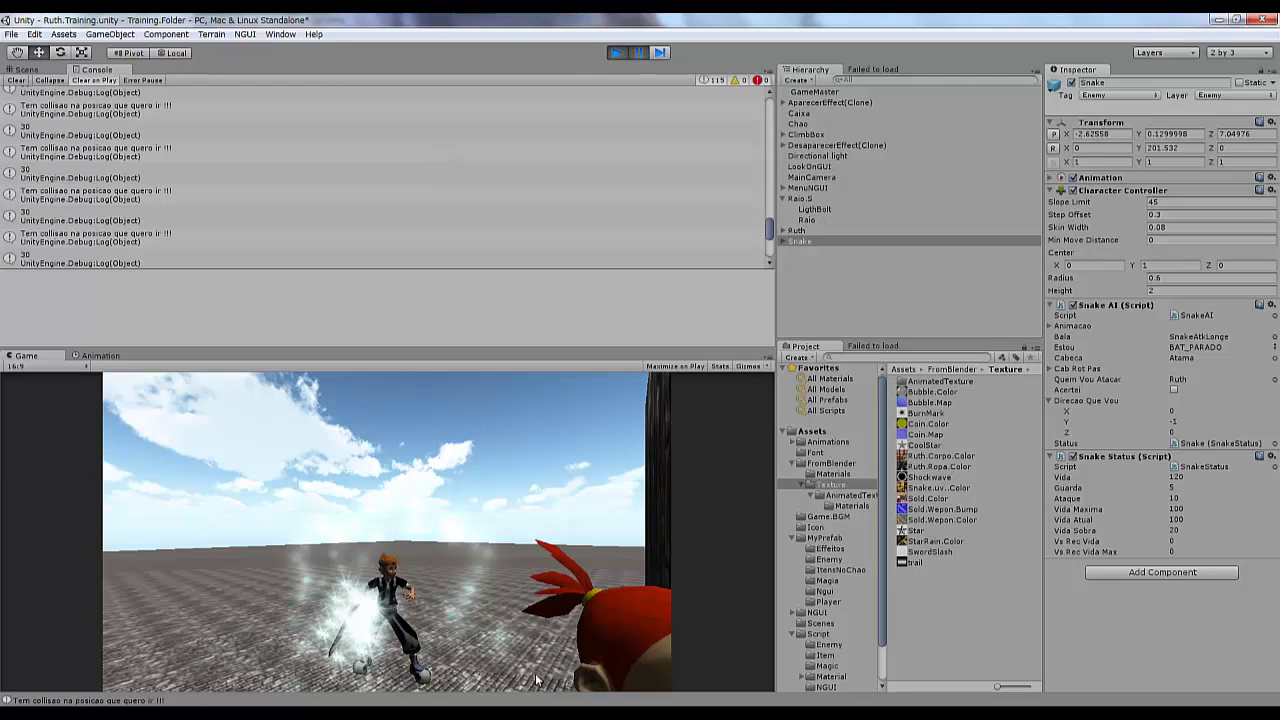
- Compare the teleport code with the Scene view and Console, then return to PlayerSituacao.js
{"action": "key", "text": "alt+Tab"}
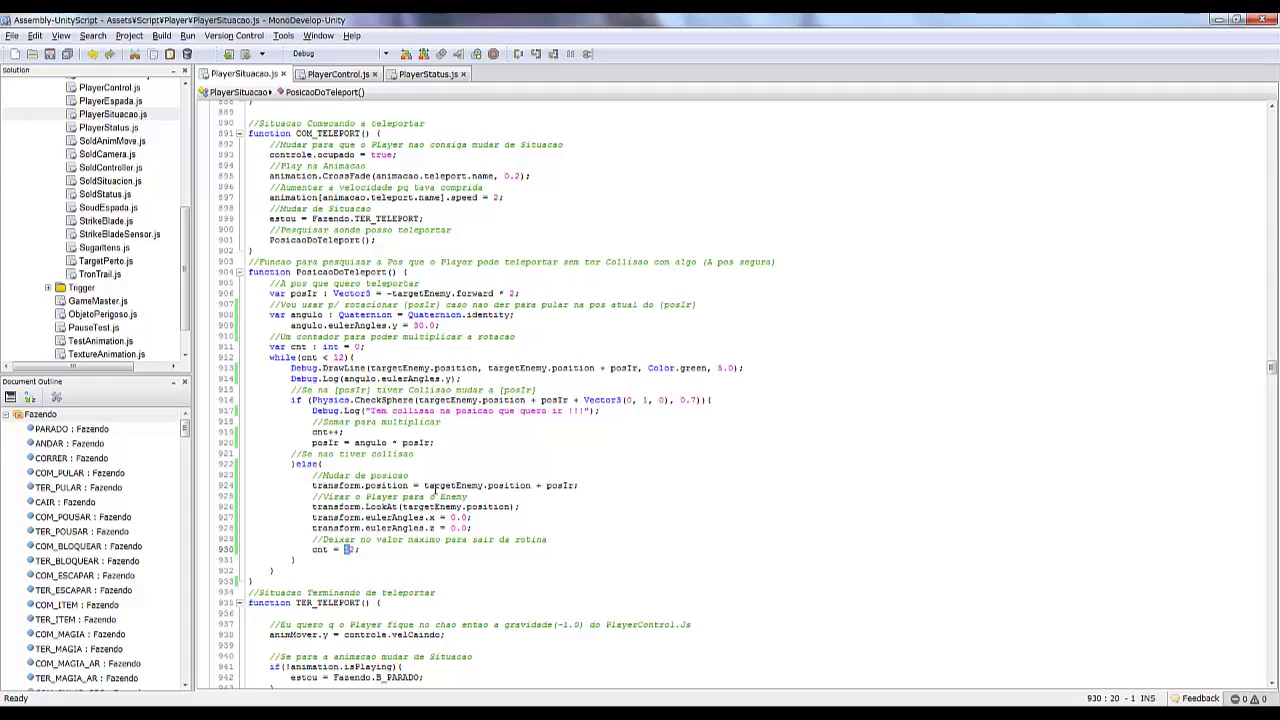
{"action": "key", "text": "alt+Tab"}
{"action": "left_click", "coordinate": [28, 72]}
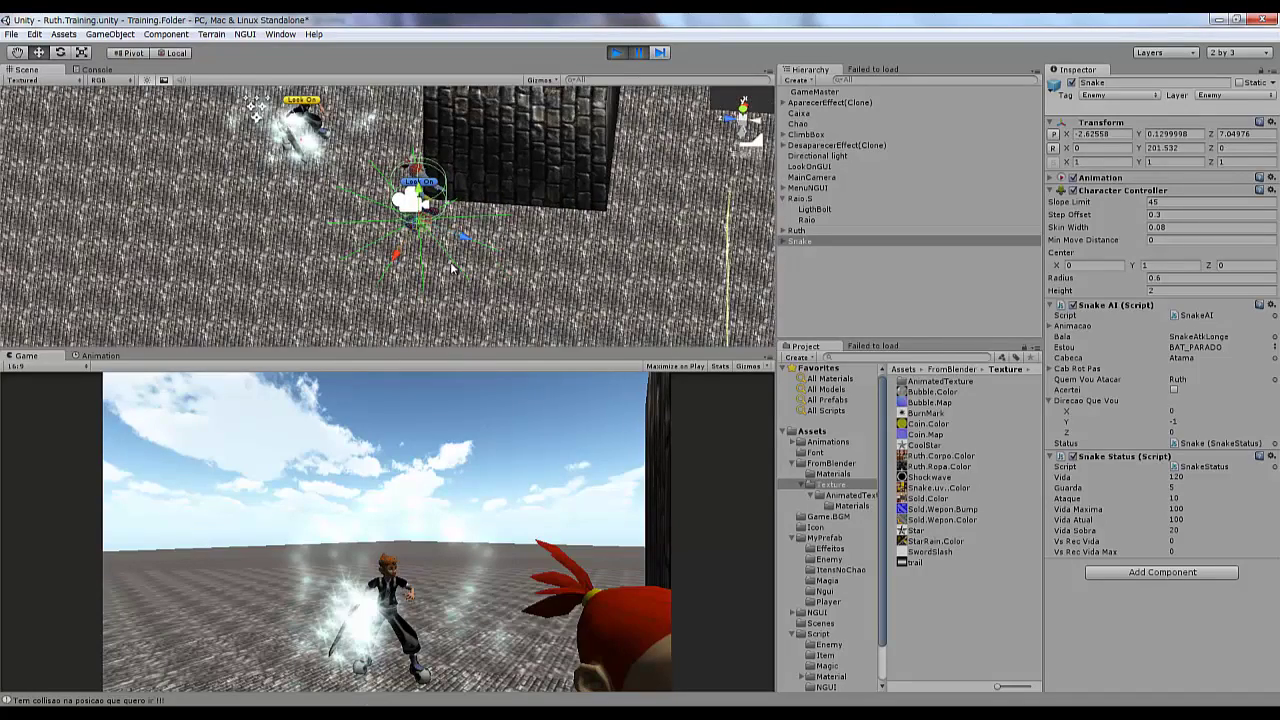
{"action": "left_click", "coordinate": [97, 69]}
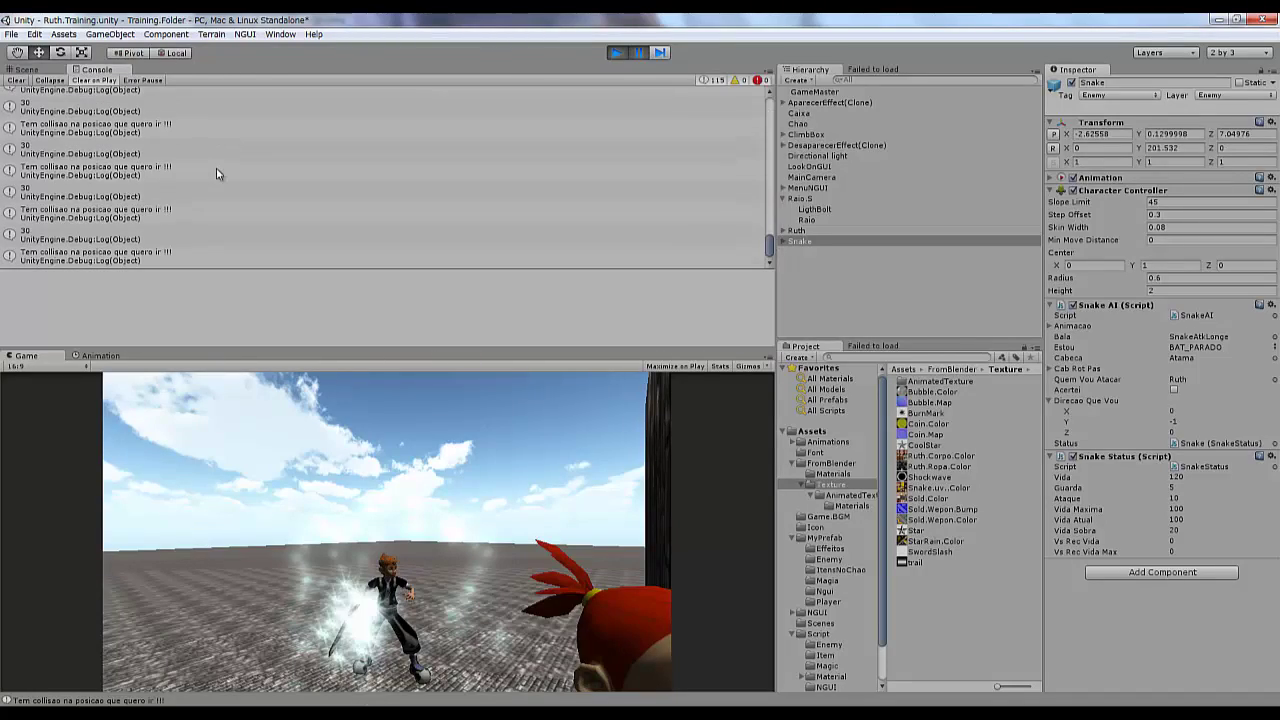
{"action": "key", "text": "alt+Tab"}
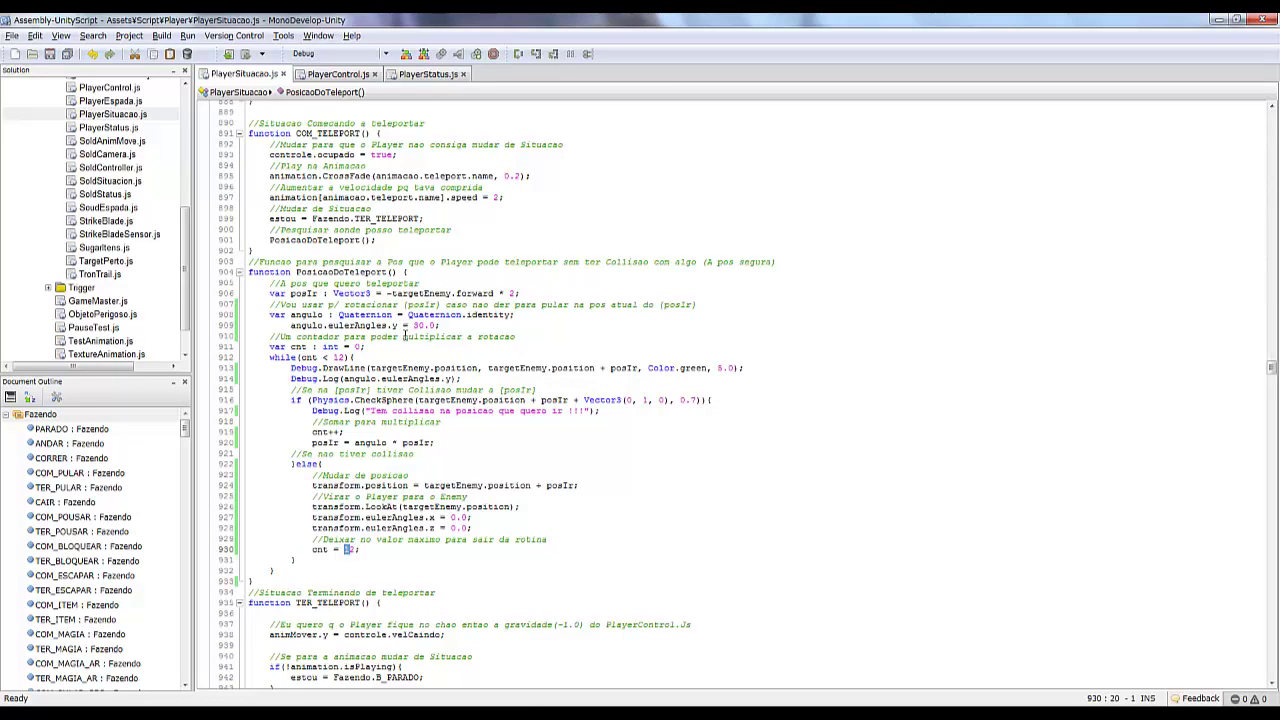
- Delete the angle Debug.Log line and reuse the CheckSphere position as DrawLine's end point, then save
{"action": "left_click_drag", "start_coordinate": [480, 379], "coordinate": [290, 379]}
{"action": "key", "text": "BackSpace"}
{"action": "key", "text": "BackSpace"}
{"action": "key", "text": "BackSpace"}
{"action": "key", "text": "BackSpace"}
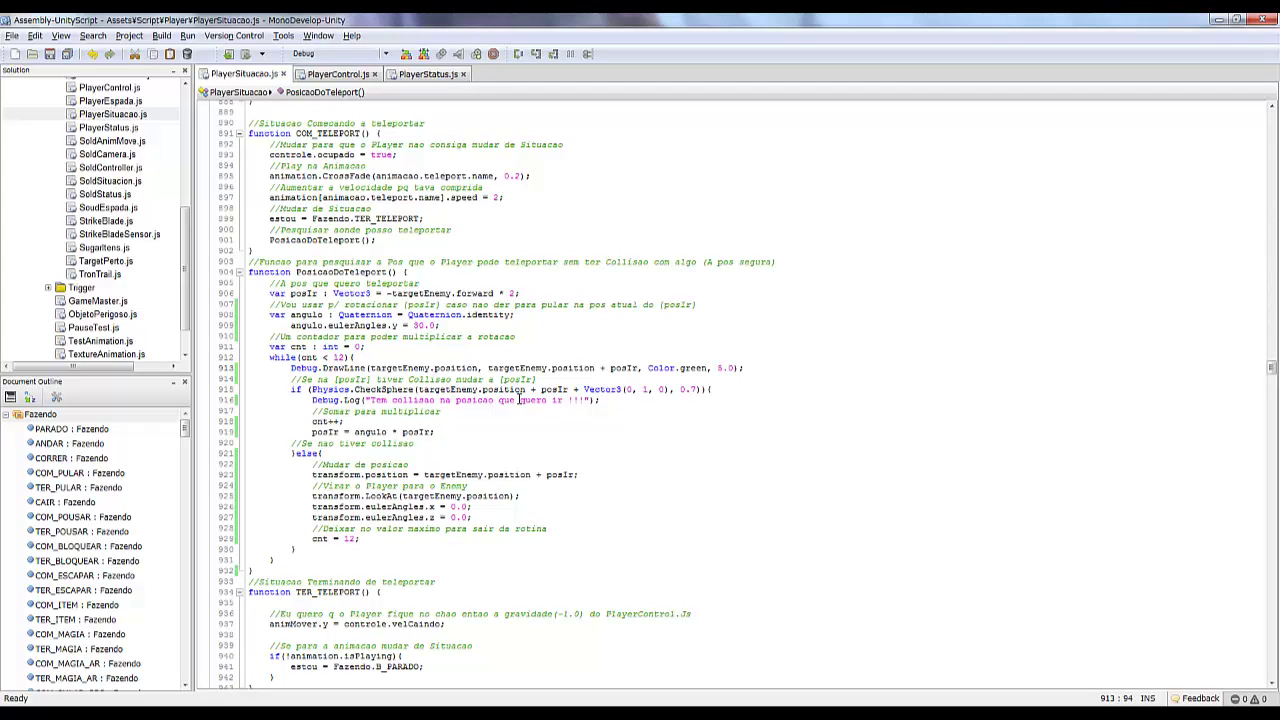
{"action": "left_click_drag", "start_coordinate": [420, 389], "coordinate": [669, 389]}
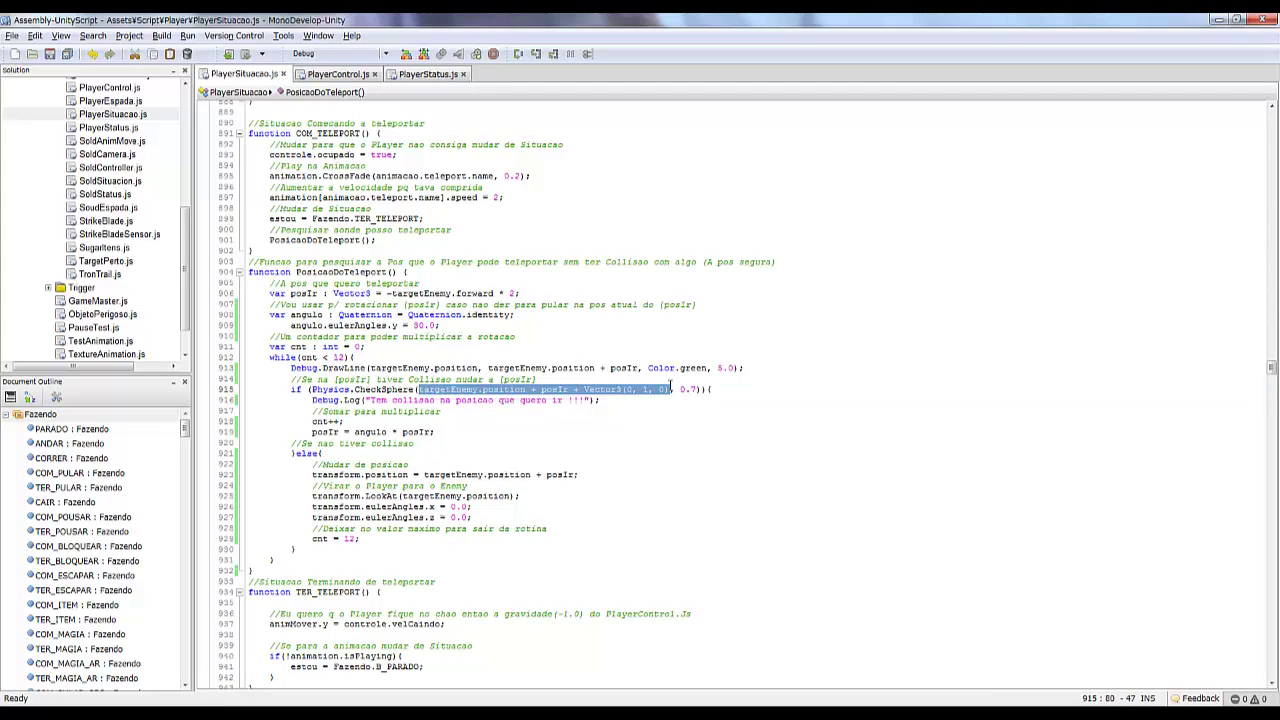
{"action": "key", "text": "ctrl+c"}
{"action": "left_click_drag", "start_coordinate": [490, 368], "coordinate": [640, 368]}
{"action": "key", "text": "ctrl+v"}
{"action": "key", "text": "ctrl+s"}
- Test in Unity: trace the Teleport and collision messages, inspect the wall, stop play mode, and open the collision line
{"action": "key", "text": "alt+Tab"}
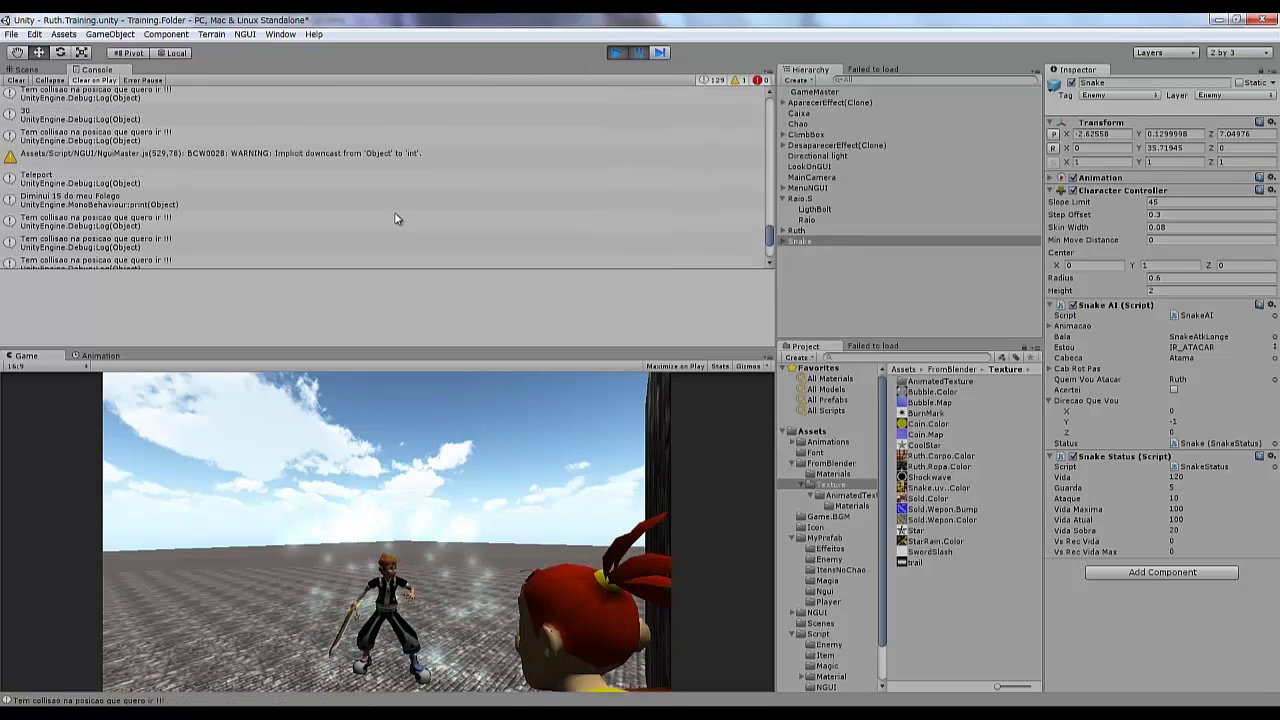
{"action": "double_click", "coordinate": [78, 140]}
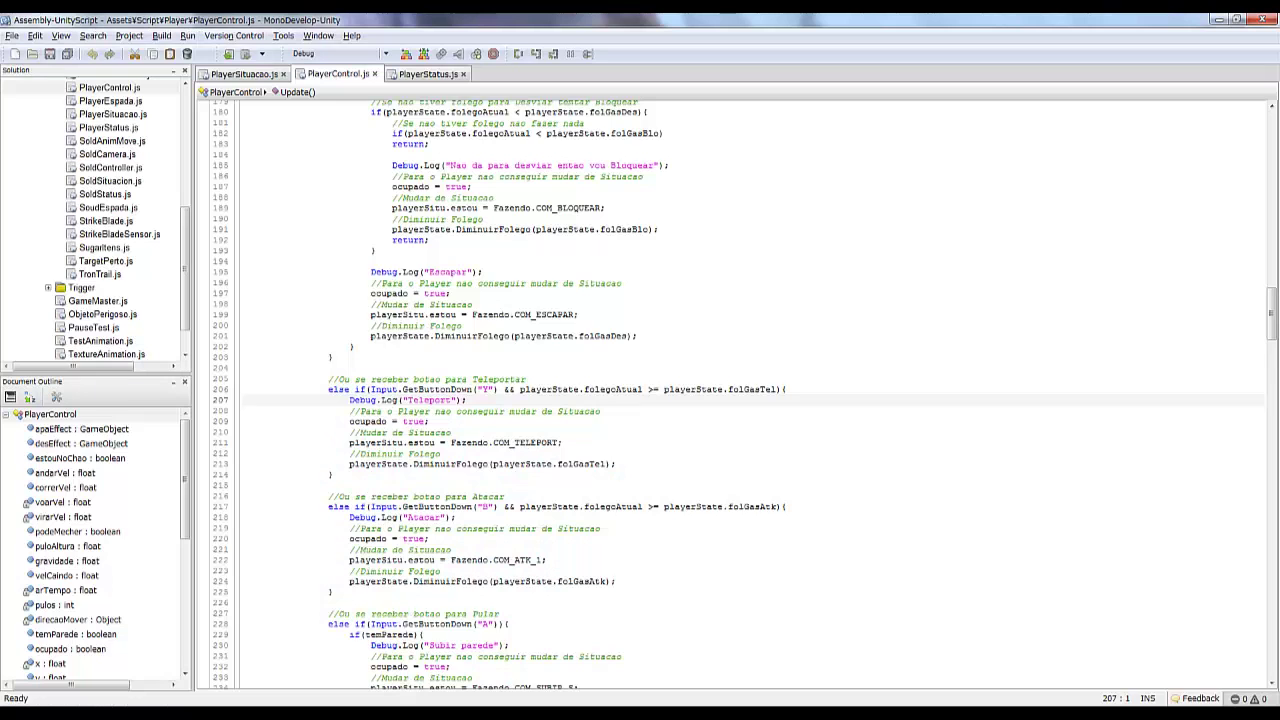
{"action": "key", "text": "alt+Tab"}
{"action": "double_click", "coordinate": [95, 168]}
{"action": "key", "text": "alt+Tab"}
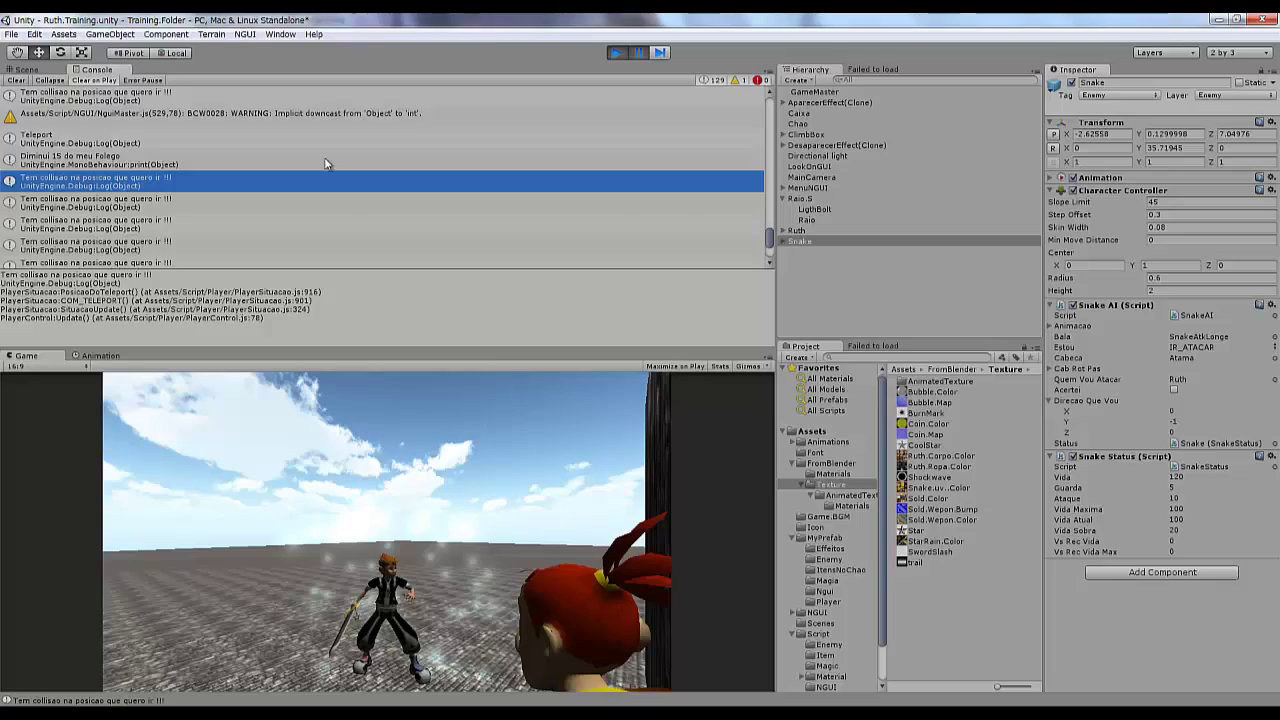
{"action": "key", "text": "ctrl+1"}
{"action": "mouse_move", "coordinate": [365, 251]}
{"action": "left_mouse_down", "text": "alt"}
{"action": "mouse_move", "coordinate": [247, 244]}
{"action": "mouse_move", "coordinate": [473, 230]}
{"action": "left_mouse_up", "text": "alt"}
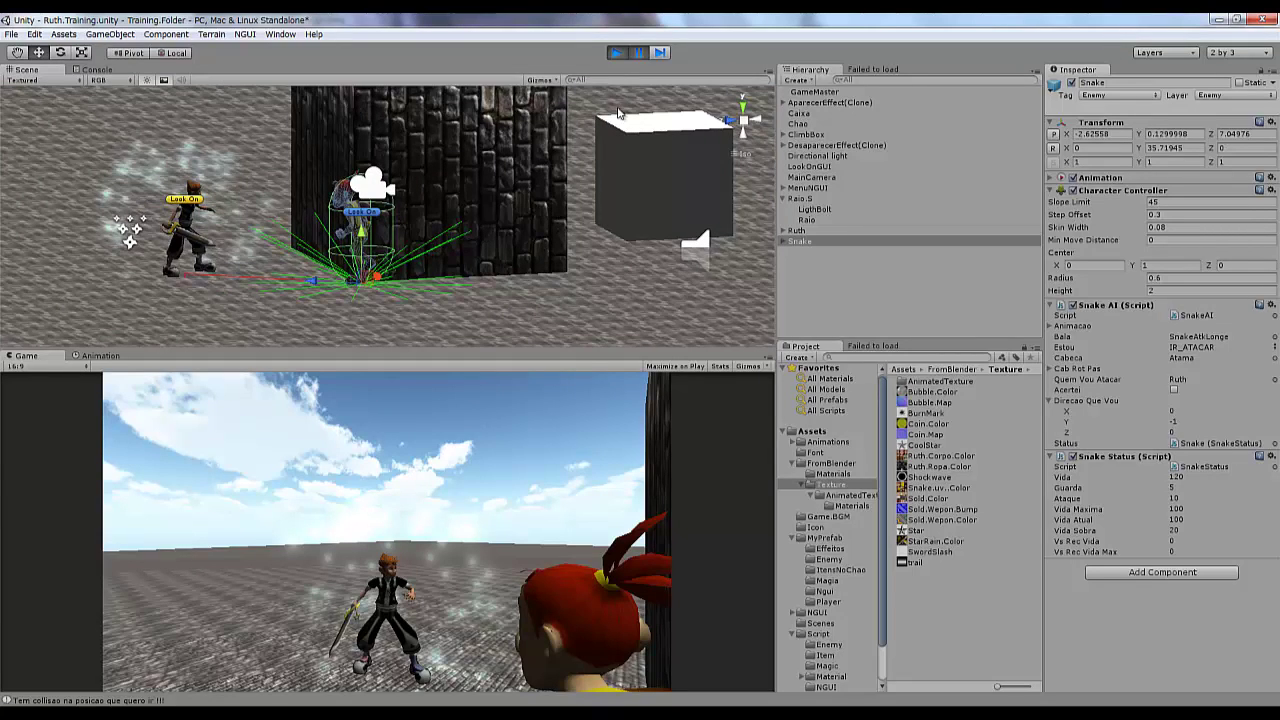
{"action": "left_click", "coordinate": [638, 52]}
{"action": "double_click", "coordinate": [462, 697]}
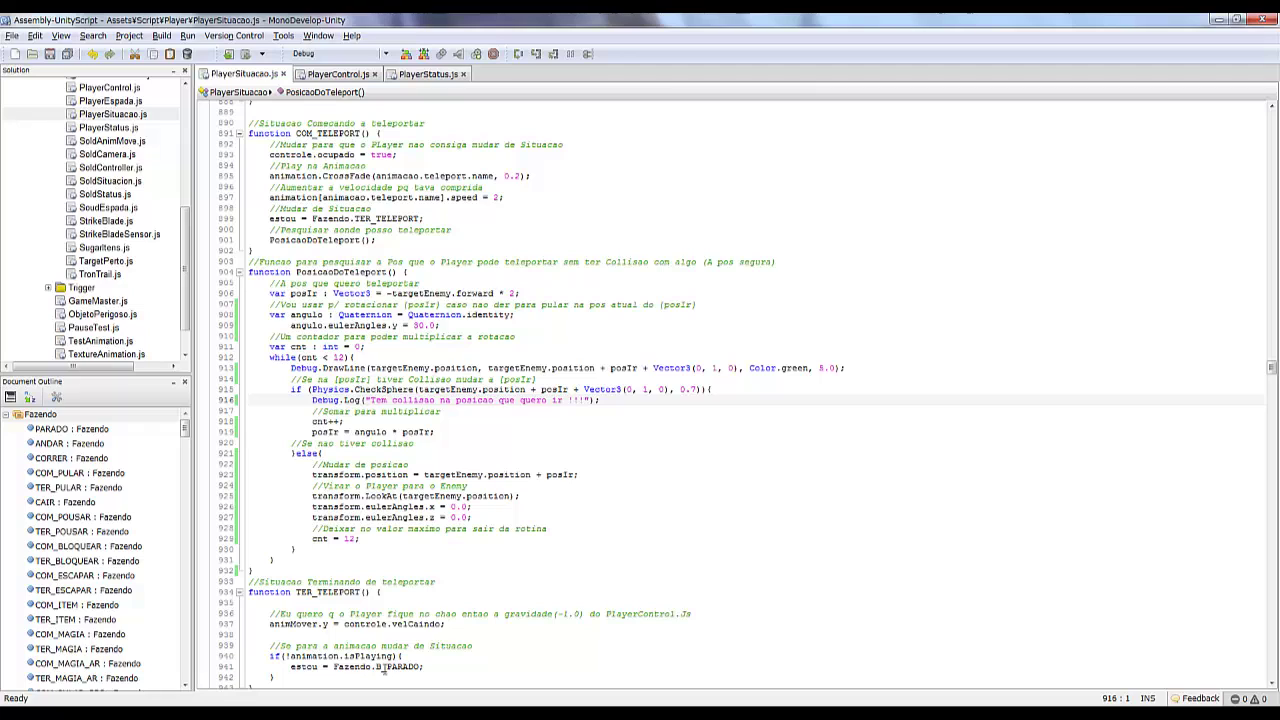
- After the posIr rotation line, add a comment about trying to jump farther from the enemy
{"action": "left_click", "coordinate": [376, 667]}
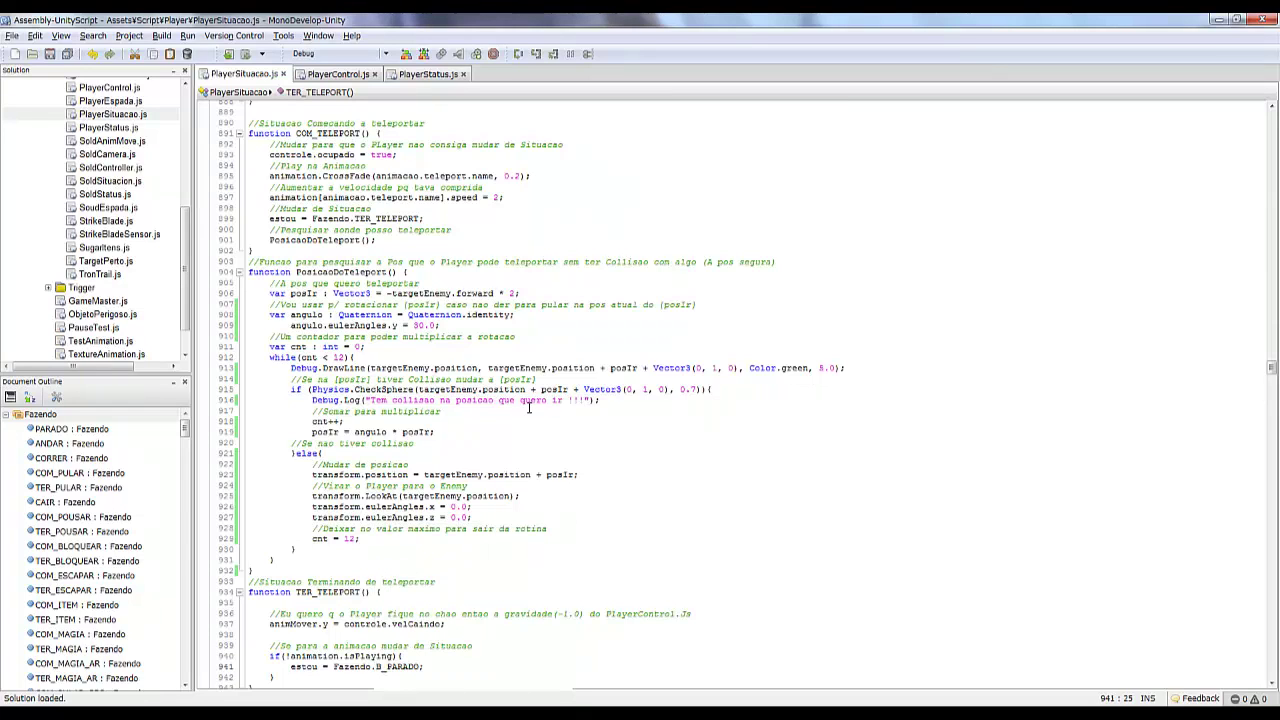
{"action": "left_click", "coordinate": [509, 293]}
{"action": "left_click", "coordinate": [440, 432]}
{"action": "key", "text": "Return"}
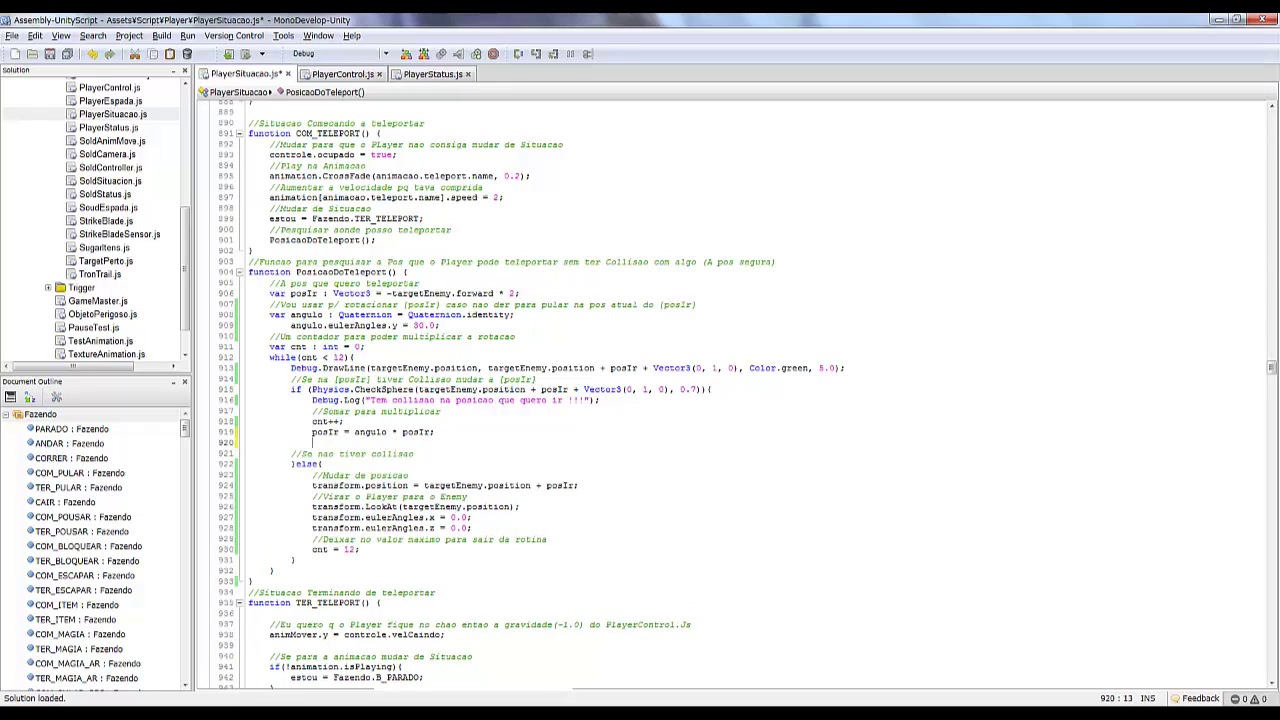
{"action": "type", "text": "//Sever todo "}
{"action": "type", "text": "o meu red"}
{"action": "key", "text": "BackSpace"}
{"action": "key", "text": "BackSpace"}
{"action": "key", "text": "BackSpace"}
{"action": "key", "text": "End"}
{"action": "type", "text": "do enemy e nao tevir co"}
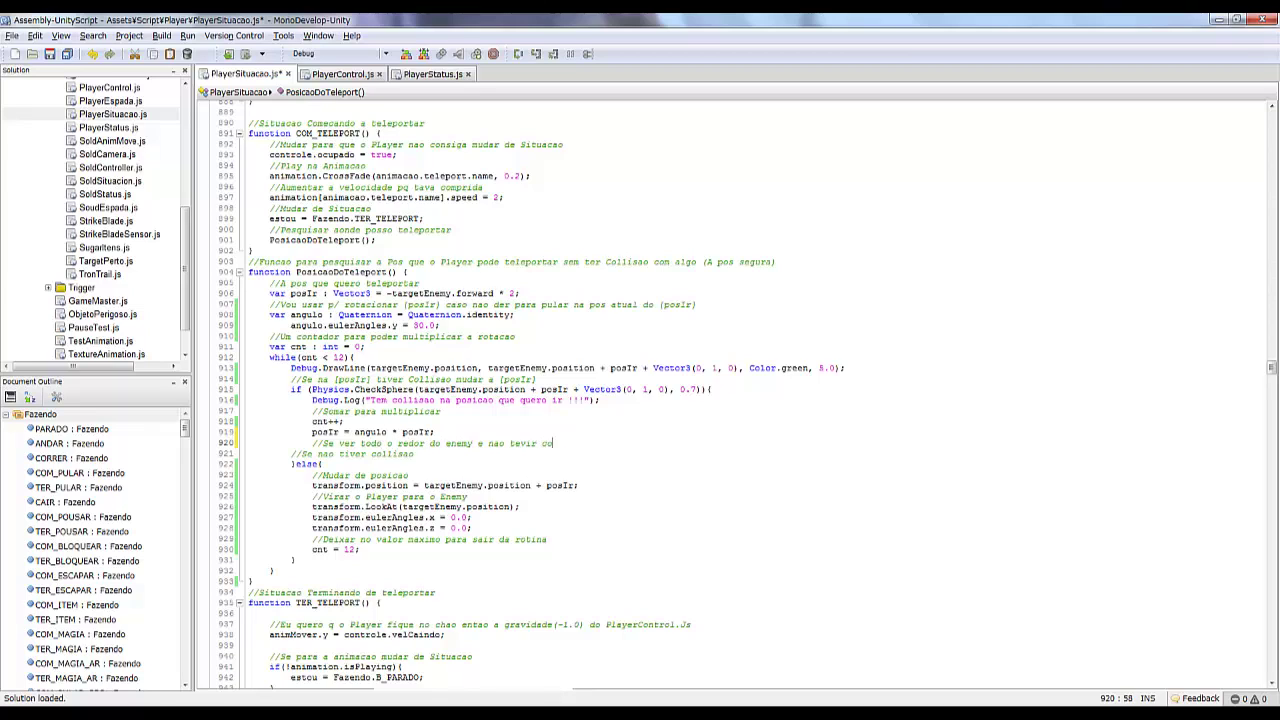
{"action": "type", "text": "mo pular la tentar p"}
{"action": "type", "text": "olar mais longe"}
- Add an if(cnt = 12) block that resets the counter and sets posIr = -targetEnemy.forward * 3
{"action": "key", "text": "Return"}
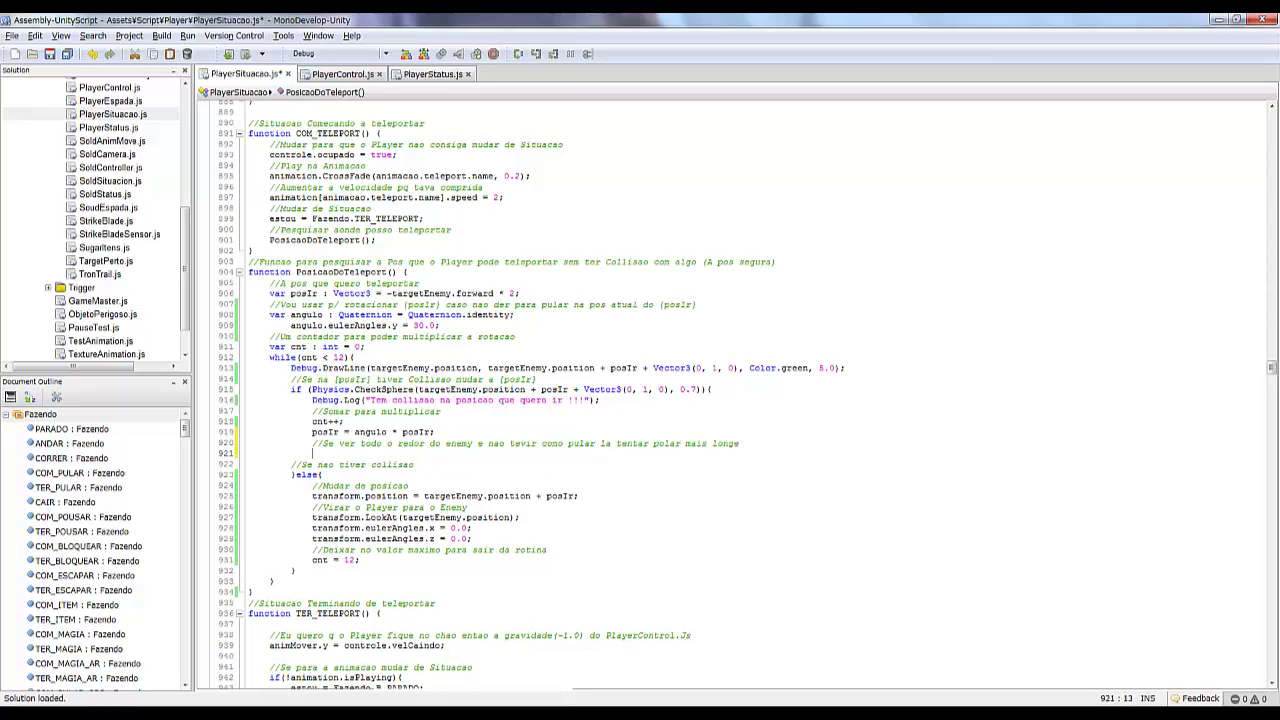
{"action": "type", "text": "if(cnt = 12){"}
{"action": "key", "text": "Return"}
{"action": "type", "text": "cnt = 0;"}
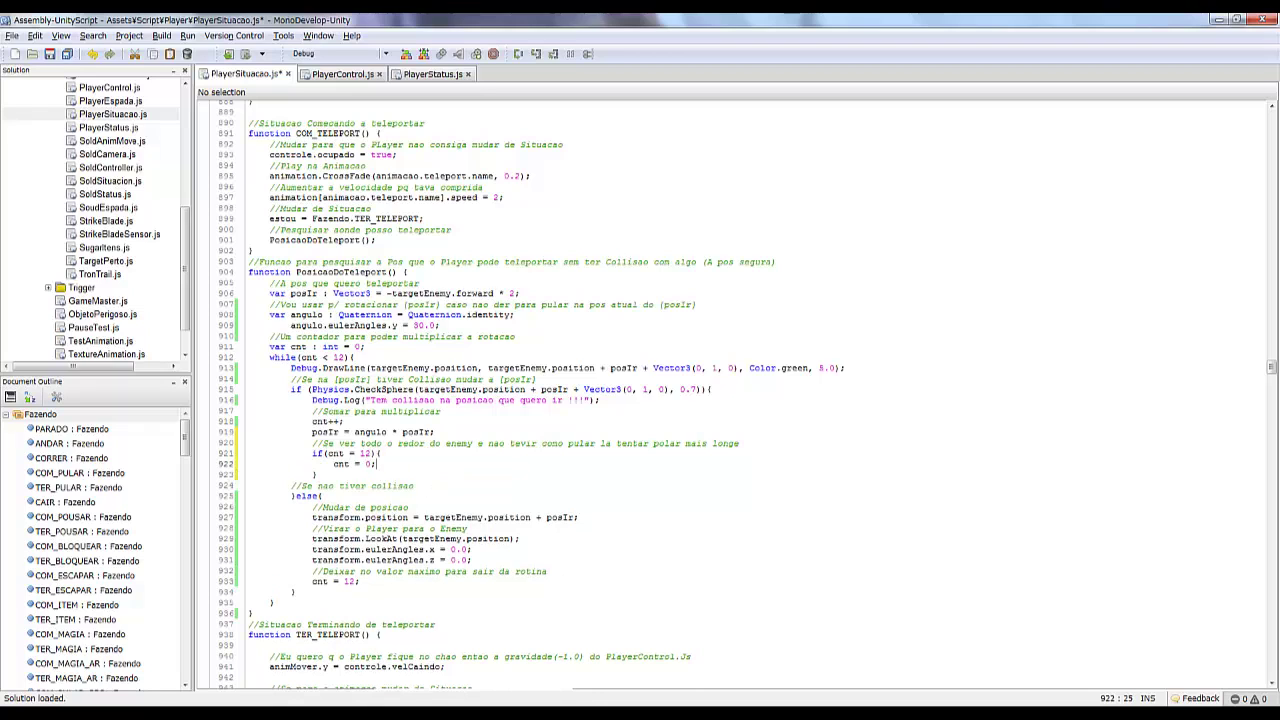
{"action": "key", "text": "Return"}
{"action": "left_click_drag", "start_coordinate": [312, 432], "coordinate": [436, 432]}
{"action": "key", "text": "ctrl+c"}
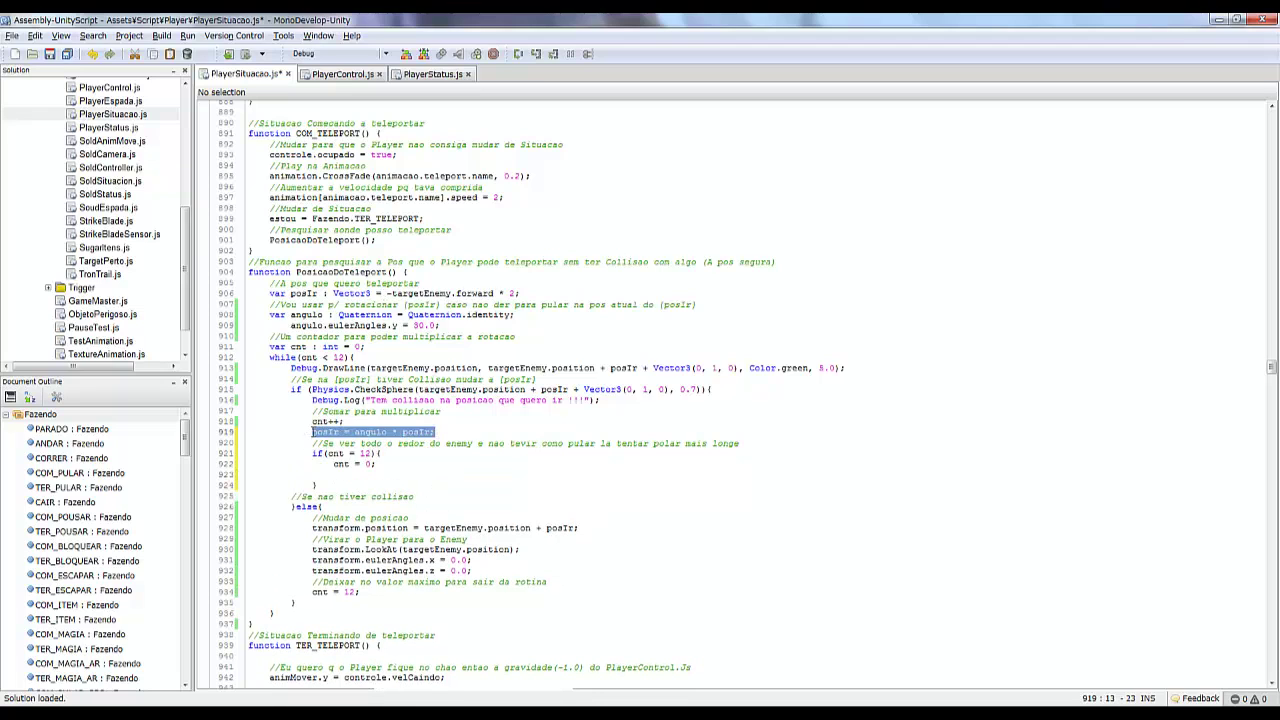
{"action": "key", "text": "ctrl+v"}
{"action": "left_click_drag", "start_coordinate": [386, 294], "coordinate": [522, 294]}
{"action": "key", "text": "ctrl+c"}
{"action": "key", "text": "ctrl+v"}
{"action": "key", "text": "BackSpace"}
{"action": "key", "text": "BackSpace"}
{"action": "type", "text": "3;"}
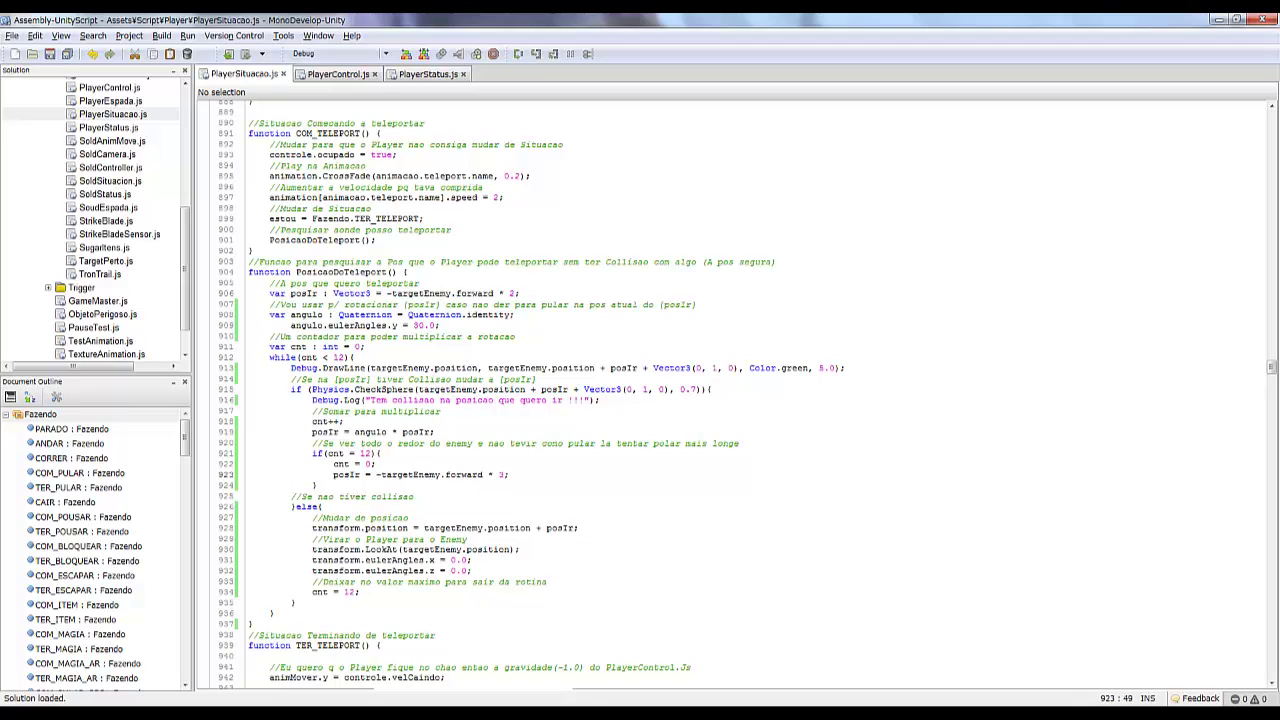
- Label the block with '//Resetar cnt' and '//mudar posIr para mais longe' comments and save
{"action": "key", "text": "Up"}
{"action": "key", "text": "Up"}
{"action": "key", "text": "End"}
{"action": "key", "text": "Return"}
{"action": "type", "text": "//Resetar cnt"}
{"action": "key", "text": "Down"}
{"action": "key", "text": "Return"}
{"action": "type", "text": "//"}
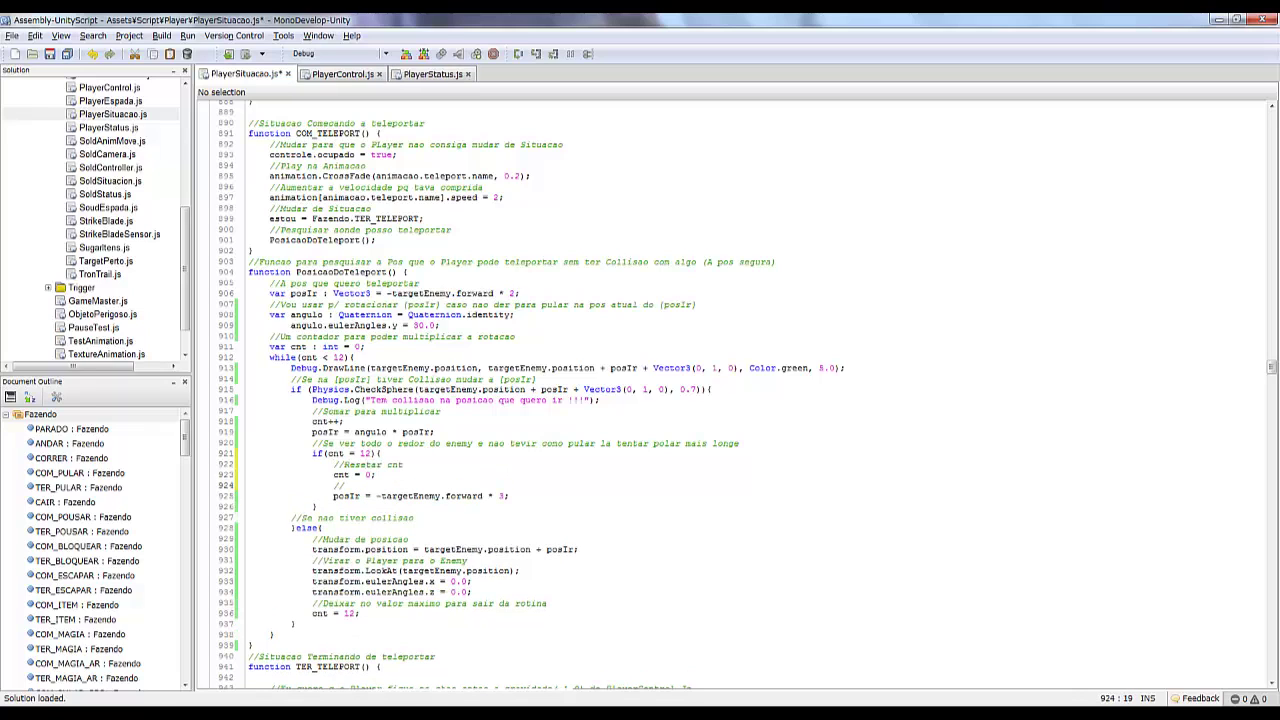
{"action": "type", "text": "mudar posIr para mai"}
{"action": "type", "text": "s longe"}
{"action": "key", "text": "ctrl+s"}
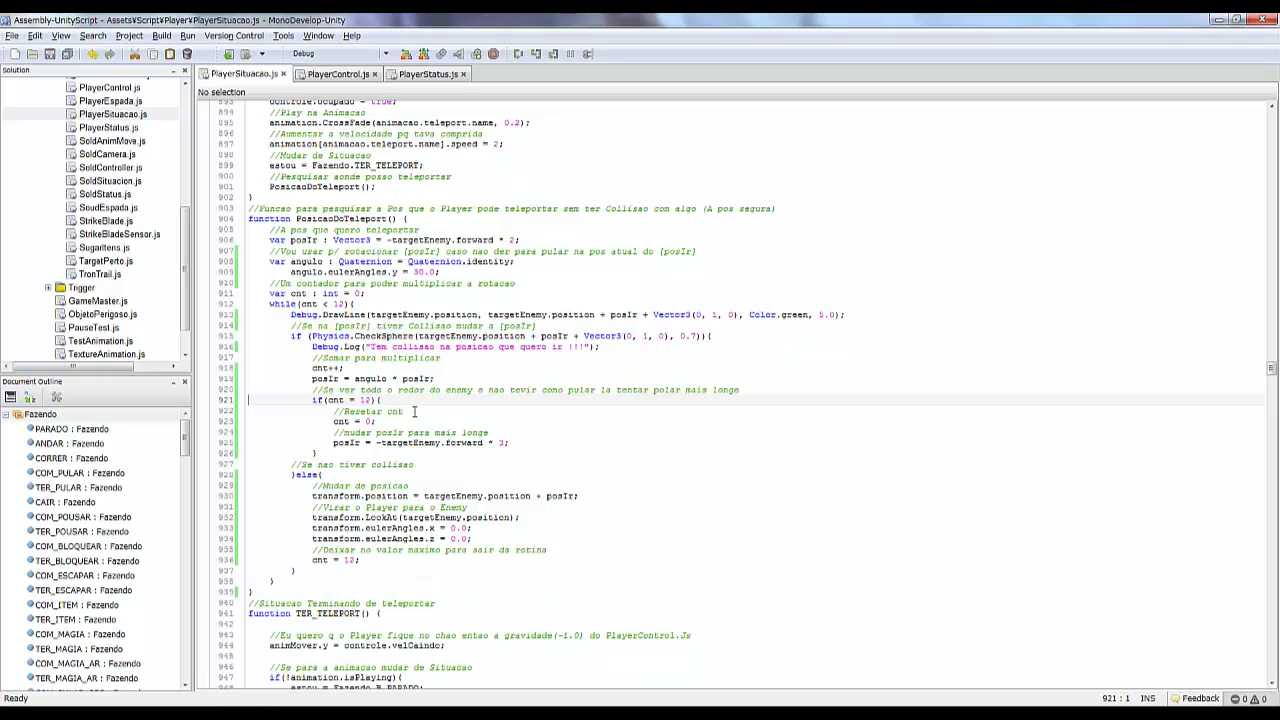
{"action": "key", "text": "alt+Tab"}
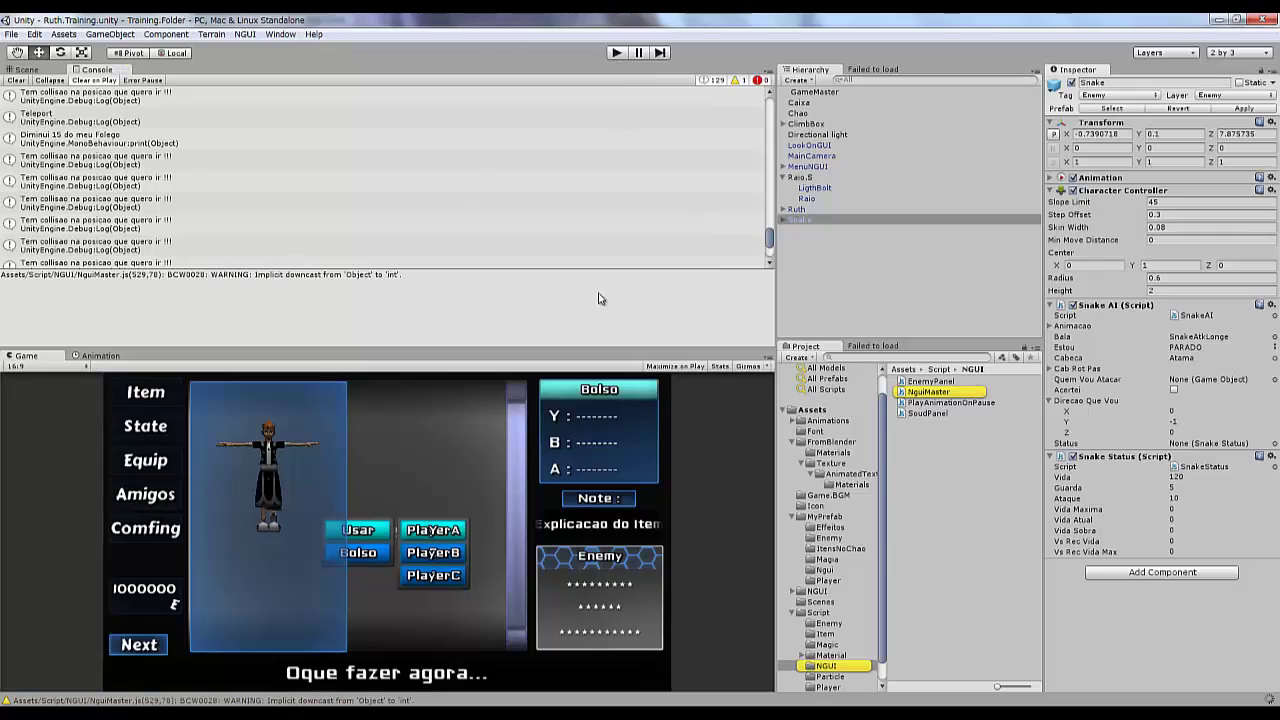
- Copy PlayerControl.js's ground-check raycast block into PlayerSituacao.js's else branch and indent it
{"action": "key", "text": "alt+Tab"}
{"action": "scroll", "coordinate": [410, 293], "scroll_direction": "up", "scroll_amount": 20}
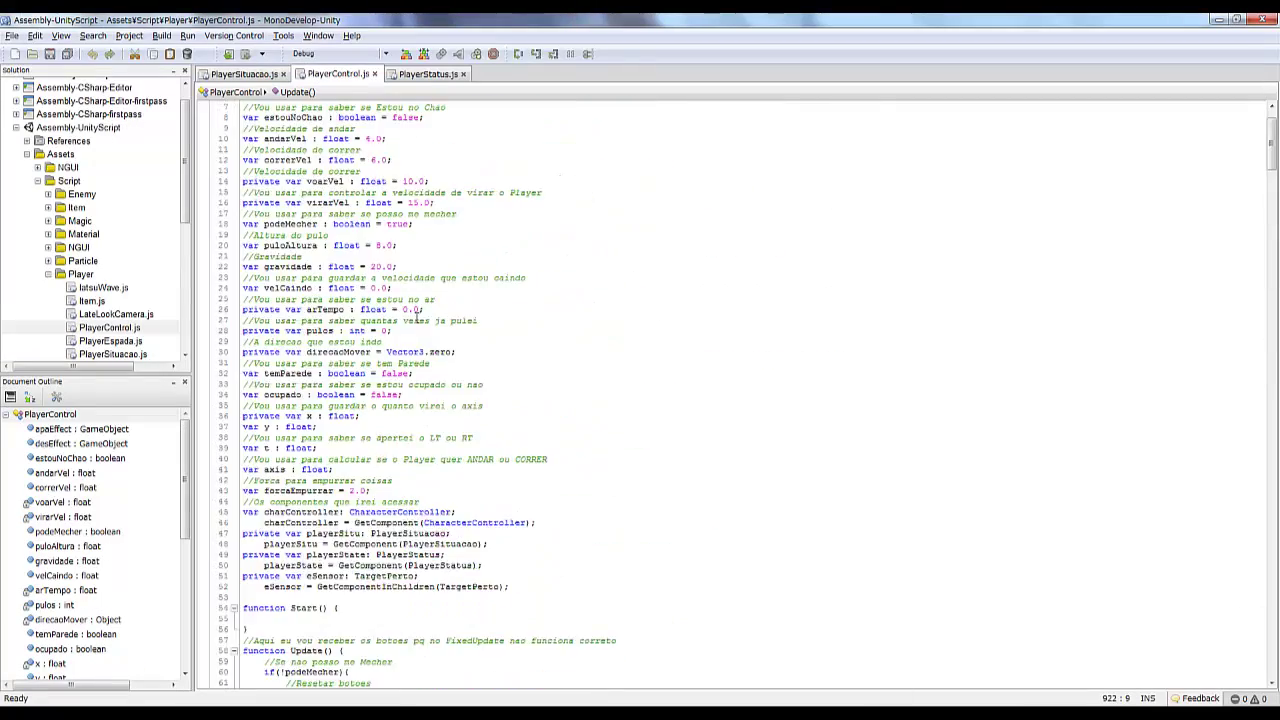
{"action": "scroll", "coordinate": [414, 305], "scroll_direction": "down", "scroll_amount": 20}
{"action": "scroll", "coordinate": [416, 312], "scroll_direction": "down", "scroll_amount": 20}
{"action": "scroll", "coordinate": [418, 318], "scroll_direction": "down", "scroll_amount": 5}
{"action": "scroll", "coordinate": [418, 318], "scroll_direction": "down", "scroll_amount": 12}
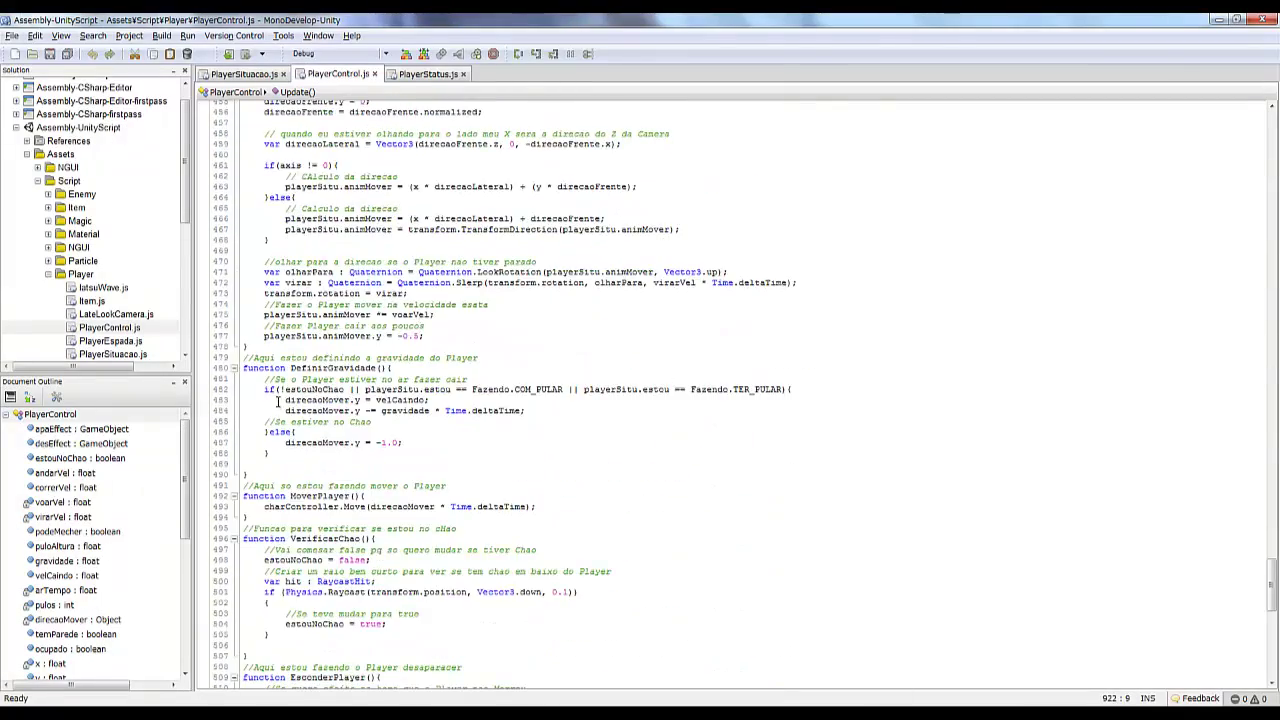
{"action": "scroll", "coordinate": [418, 318], "scroll_direction": "down", "scroll_amount": 1}
{"action": "left_click_drag", "start_coordinate": [270, 573], "coordinate": [264, 510]}
{"action": "key", "text": "ctrl+c"}
{"action": "key", "text": "ctrl+Tab"}
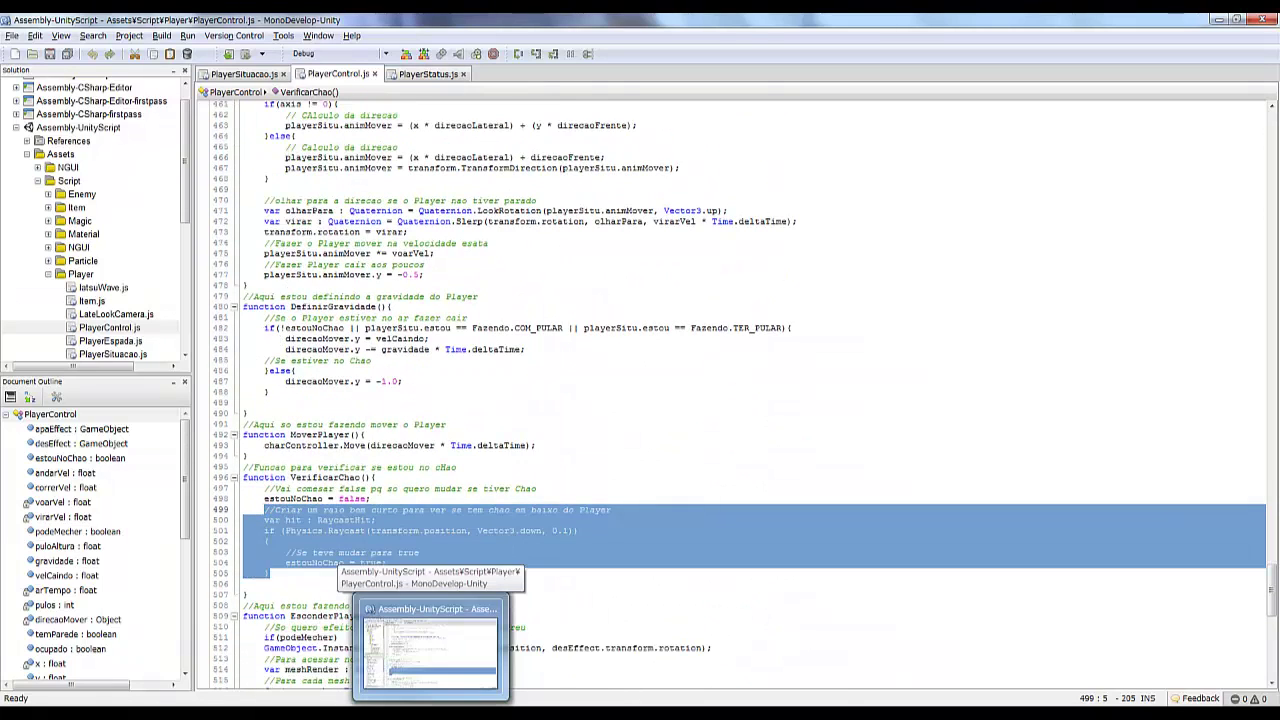
{"action": "key", "text": "ctrl+v"}
{"action": "left_click", "coordinate": [269, 464]}
{"action": "key", "text": "Tab"}
{"action": "key", "text": "Down"}
{"action": "key", "text": "Home"}
{"action": "key", "text": "Tab"}
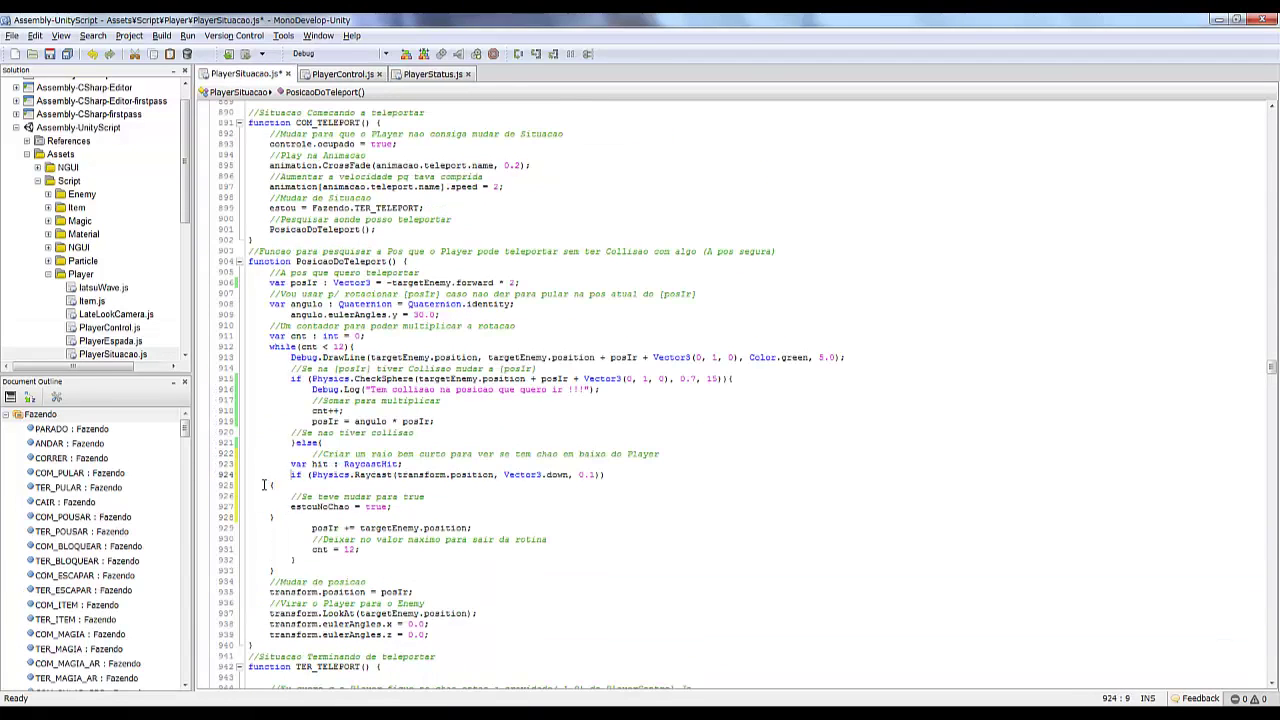
{"action": "key", "text": "Down"}
{"action": "key", "text": "Home"}
{"action": "key", "text": "Tab"}
{"action": "key", "text": "Down"}
{"action": "key", "text": "Home"}
{"action": "key", "text": "Tab"}
{"action": "key", "text": "Down"}
{"action": "key", "text": "Home"}
{"action": "key", "text": "Tab"}
{"action": "key", "text": "Down"}
{"action": "key", "text": "Home"}
{"action": "key", "text": "Tab"}
{"action": "key", "text": "Down"}
{"action": "key", "text": "Home"}
{"action": "key", "text": "Tab"}
{"action": "key", "text": "Down"}
{"action": "key", "text": "Home"}
{"action": "key", "text": "Tab"}
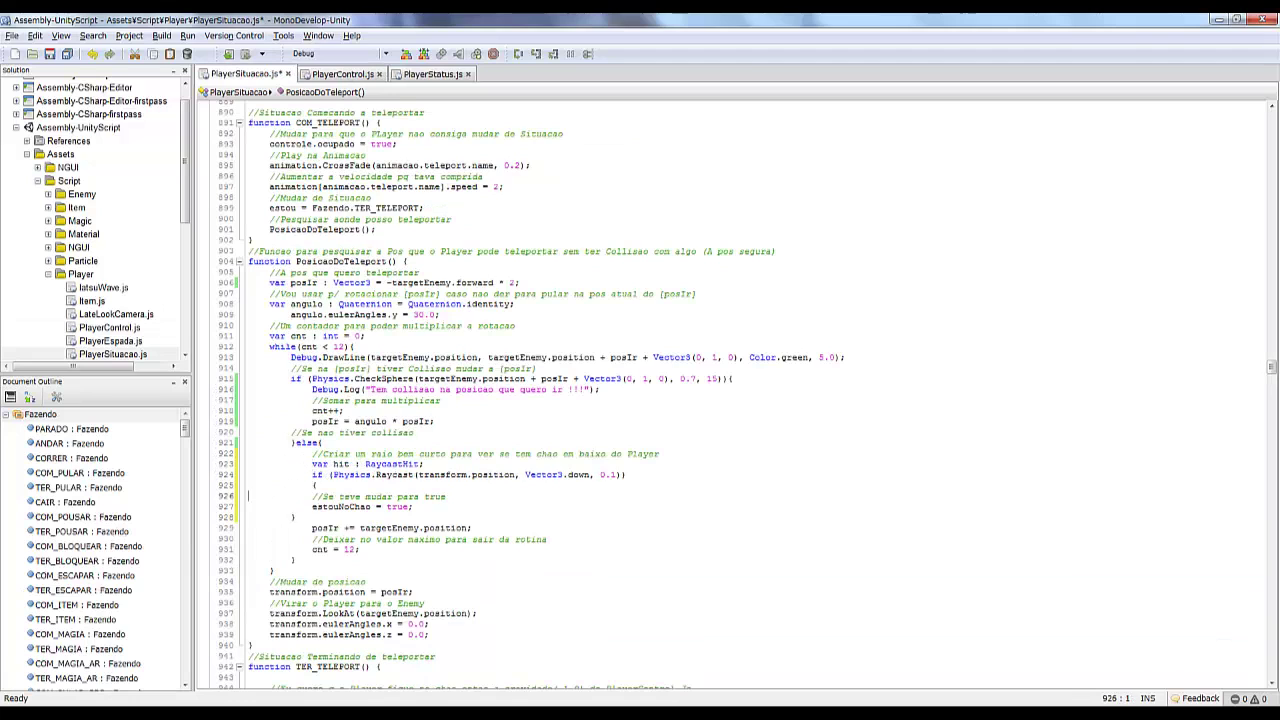
{"action": "key", "text": "Down"}
{"action": "key", "text": "Home"}
{"action": "key", "text": "Tab"}
{"action": "key", "text": "Down"}
{"action": "key", "text": "Home"}
{"action": "key", "text": "Tab"}
{"action": "key", "text": "Down"}
{"action": "key", "text": "Home"}
{"action": "key", "text": "Tab"}
{"action": "key", "text": "Down"}
{"action": "key", "text": "Home"}
{"action": "key", "text": "Tab"}
{"action": "key", "text": "Down"}
{"action": "key", "text": "Home"}
{"action": "key", "text": "Tab"}
- Reword the pasted comment to say the ray prevents teleporting inside objects like walls, and save
{"action": "key", "text": "Up"}
{"action": "key", "text": "Up"}
{"action": "key", "text": "Up"}
{"action": "key", "text": "End"}
{"action": "key", "text": "ctrl+shift+Left"}
{"action": "key", "text": "ctrl+shift+Left"}
{"action": "key", "text": "ctrl+shift+Left"}
{"action": "key", "text": "ctrl+shift+Left"}
{"action": "key", "text": "ctrl+shift+Left"}
{"action": "key", "text": "ctrl+shift+Left"}
{"action": "type", "text": "do enenm"}
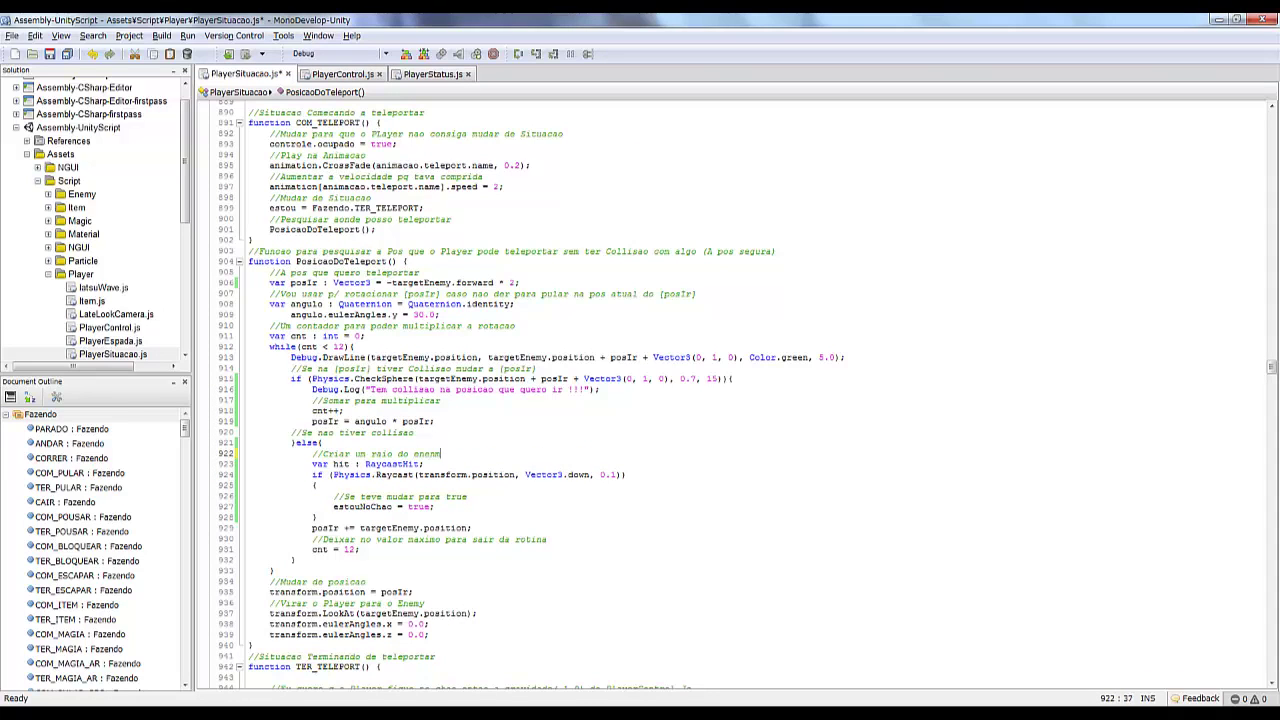
{"action": "type", "text": "y para player p/"}
{"action": "type", "text": " ter sortesa de "}
{"action": "type", "text": "que nao"}
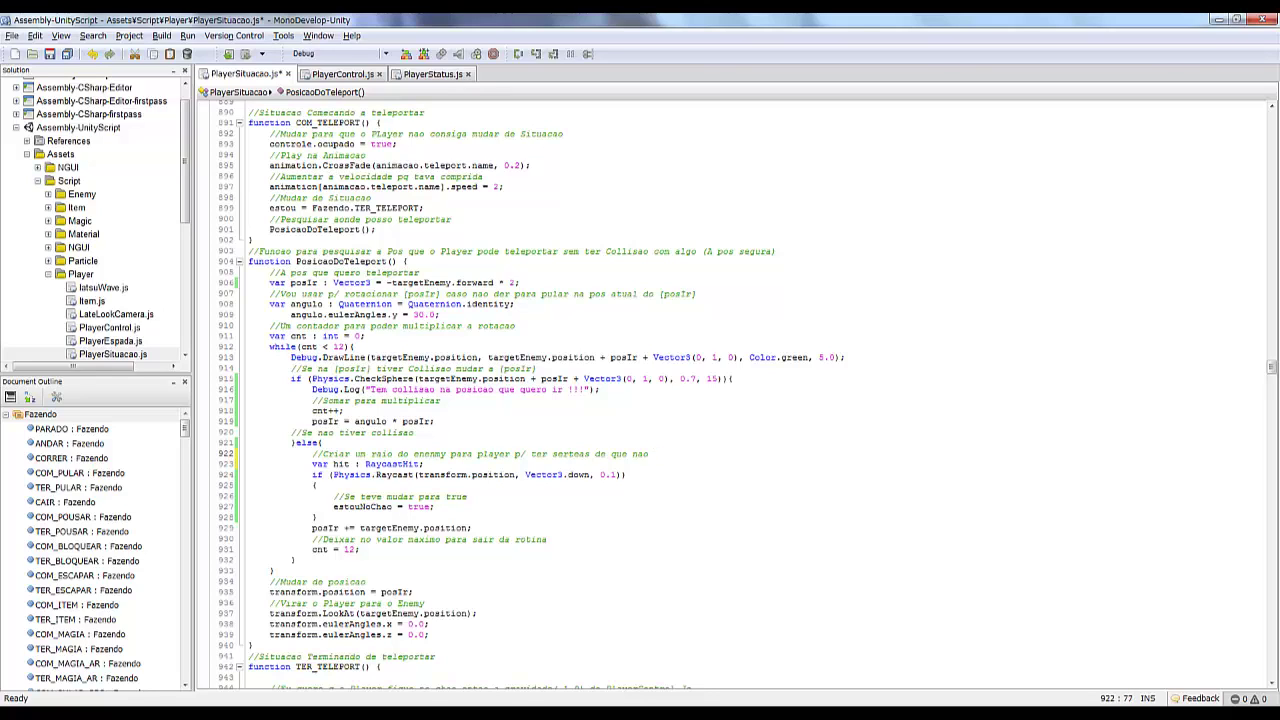
{"action": "type", "text": " tepulei para dentro de um"}
{"action": "type", "text": " objeto (pare"}
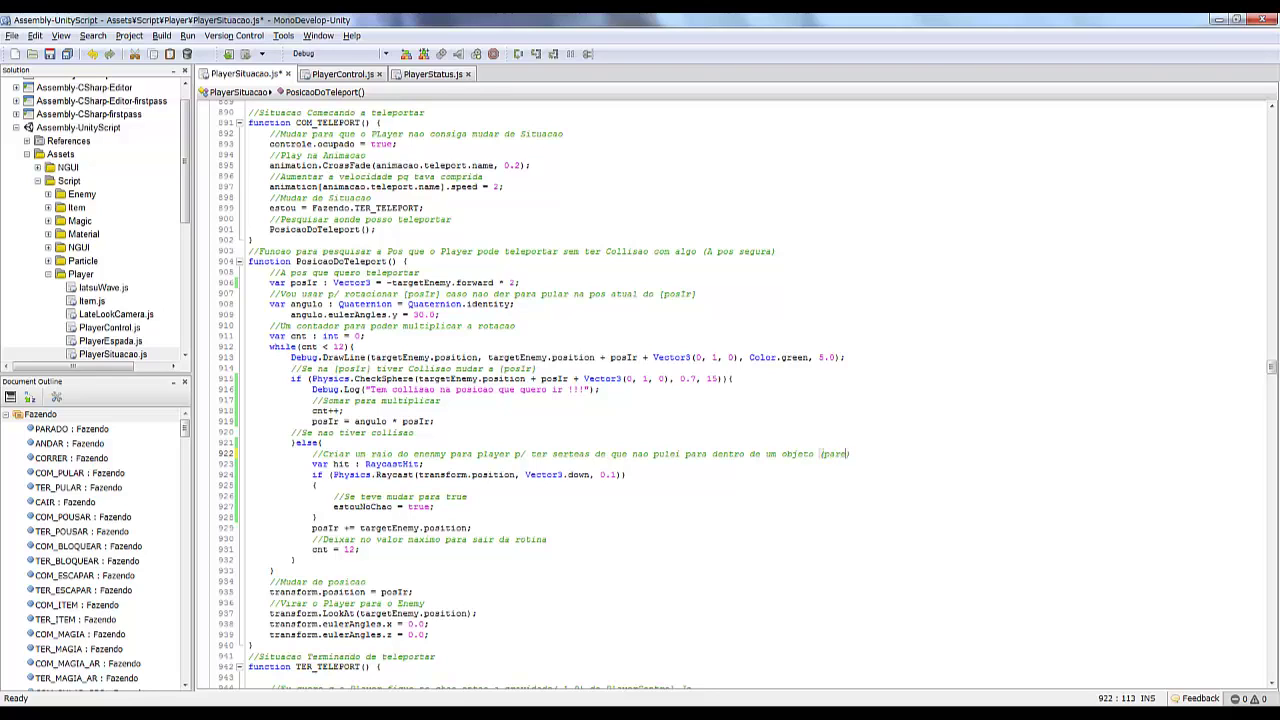
{"action": "type", "text": "de, chao...."}
{"action": "type", "text": "etc"}
{"action": "key", "text": "ctrl+s"}
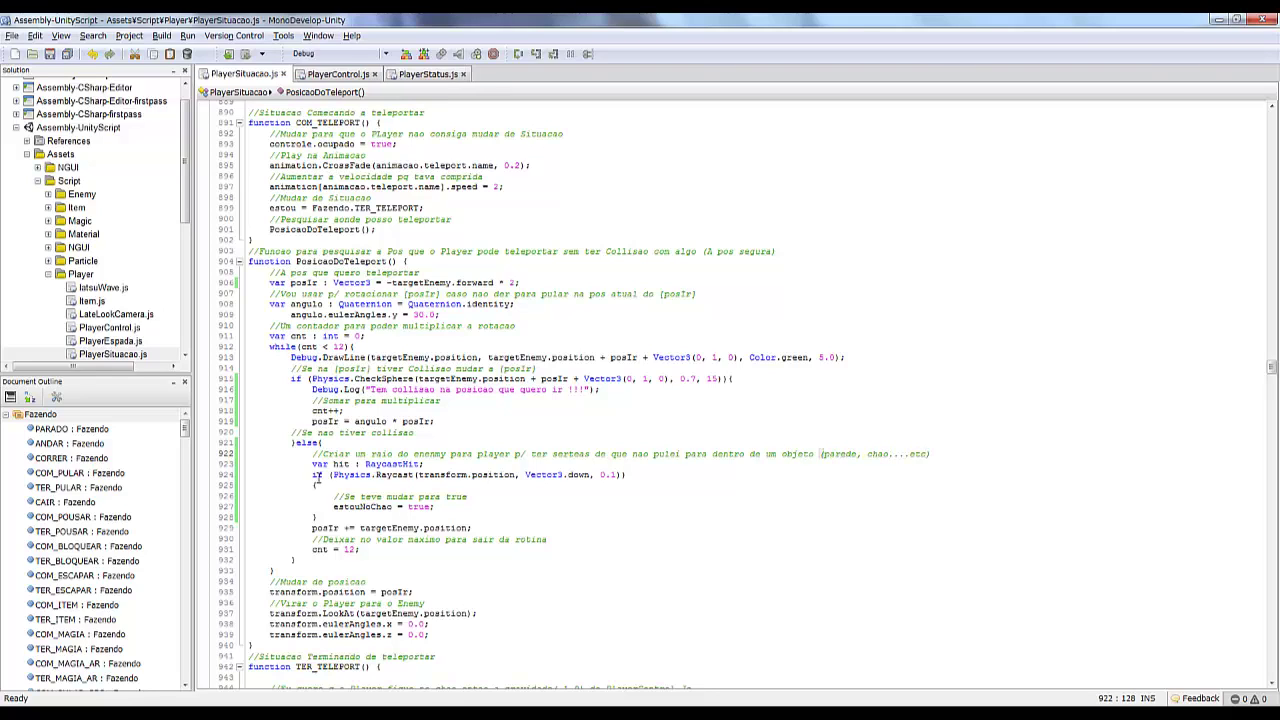
- Make the Raycast start at targetEnemy.position with posIr as its direction, browsing the overloads
{"action": "left_click_drag", "start_coordinate": [488, 357], "coordinate": [595, 357]}
{"action": "key", "text": "ctrl+c"}
{"action": "left_click_drag", "start_coordinate": [416, 475], "coordinate": [600, 475]}
{"action": "key", "text": "ctrl+v"}
{"action": "type", "text": "posIr"}
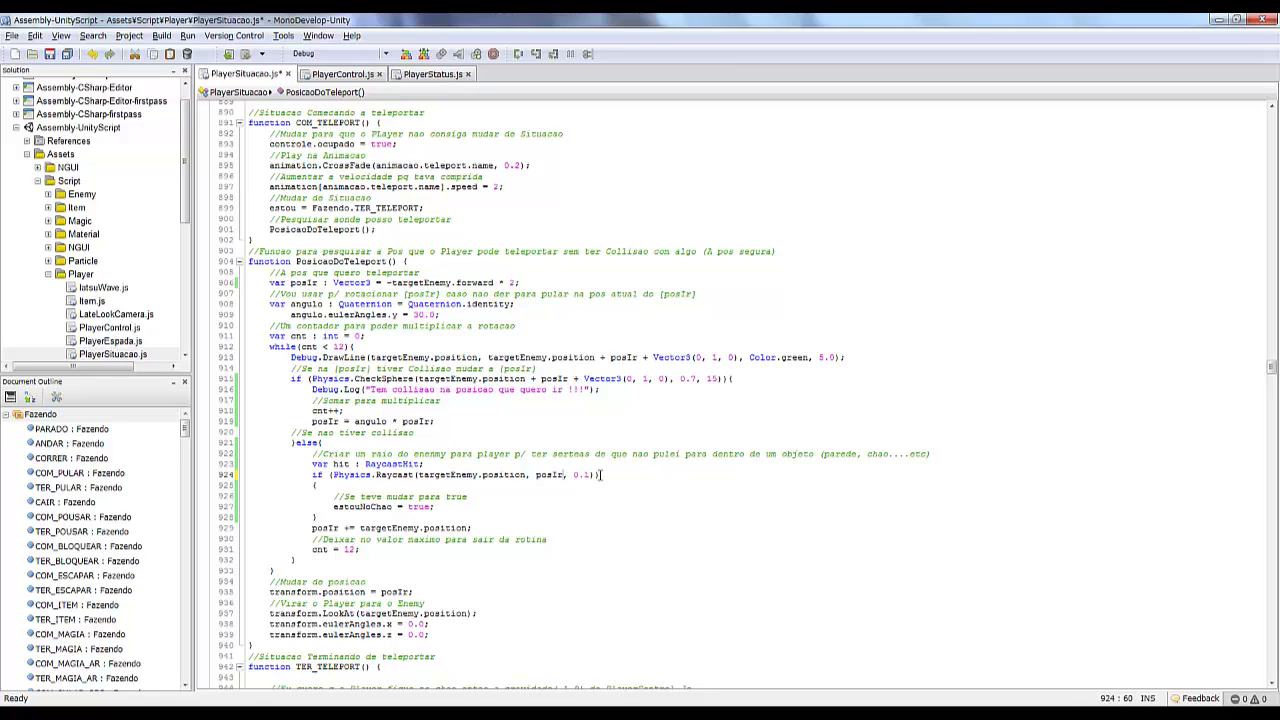
{"action": "left_click", "coordinate": [418, 475]}
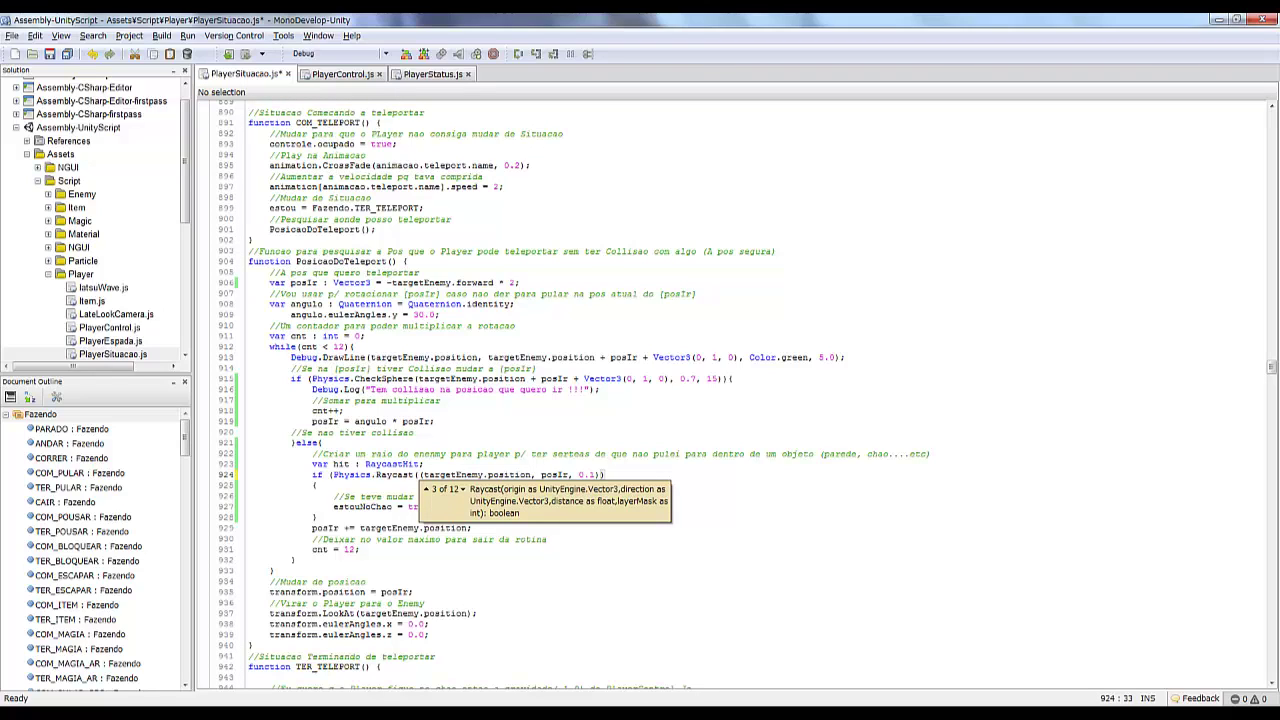
{"action": "key", "text": "Down"}
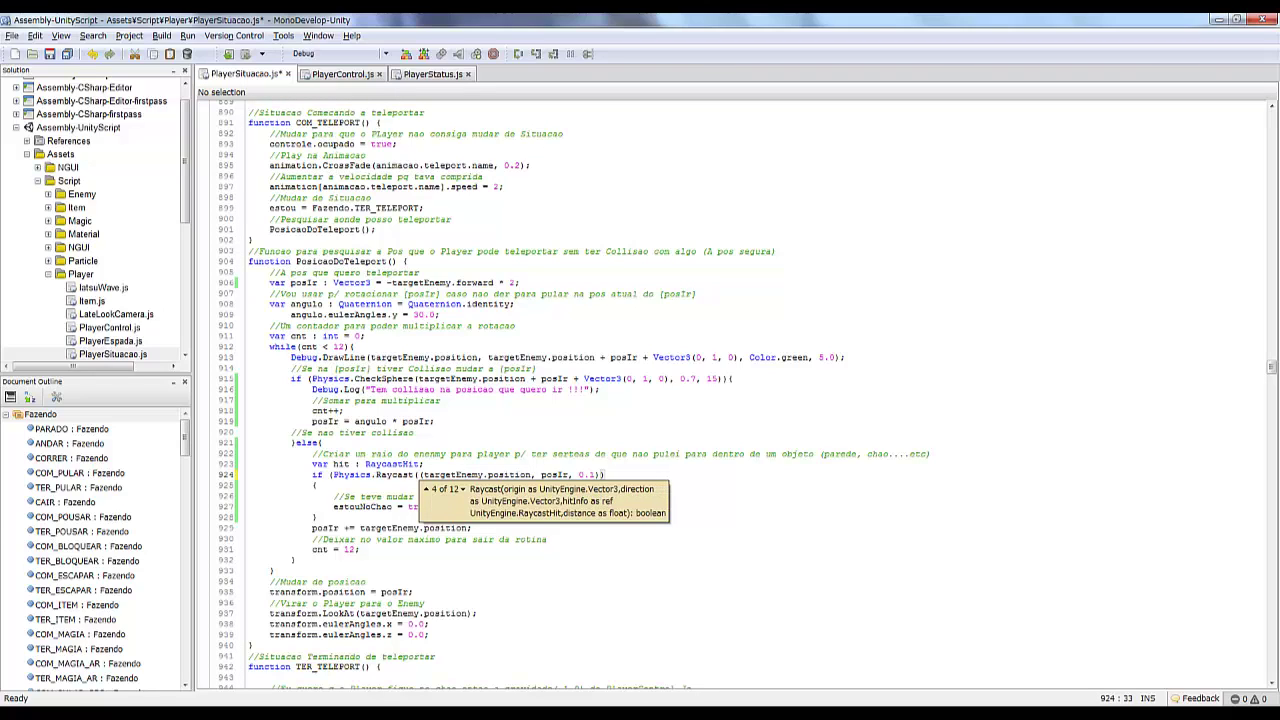
{"action": "key", "text": "Down"}
{"action": "key", "text": "Down"}
{"action": "key", "text": "Down"}
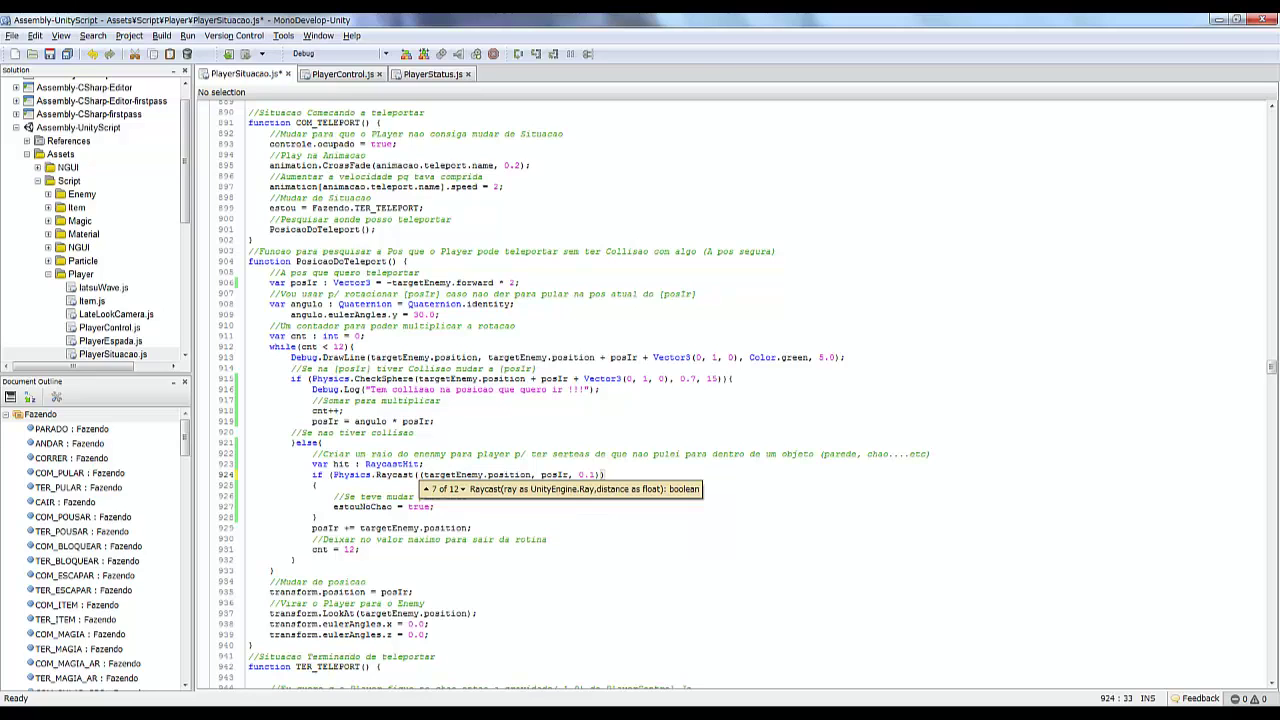
{"action": "key", "text": "Down"}
{"action": "key", "text": "Down"}
{"action": "key", "text": "Down"}
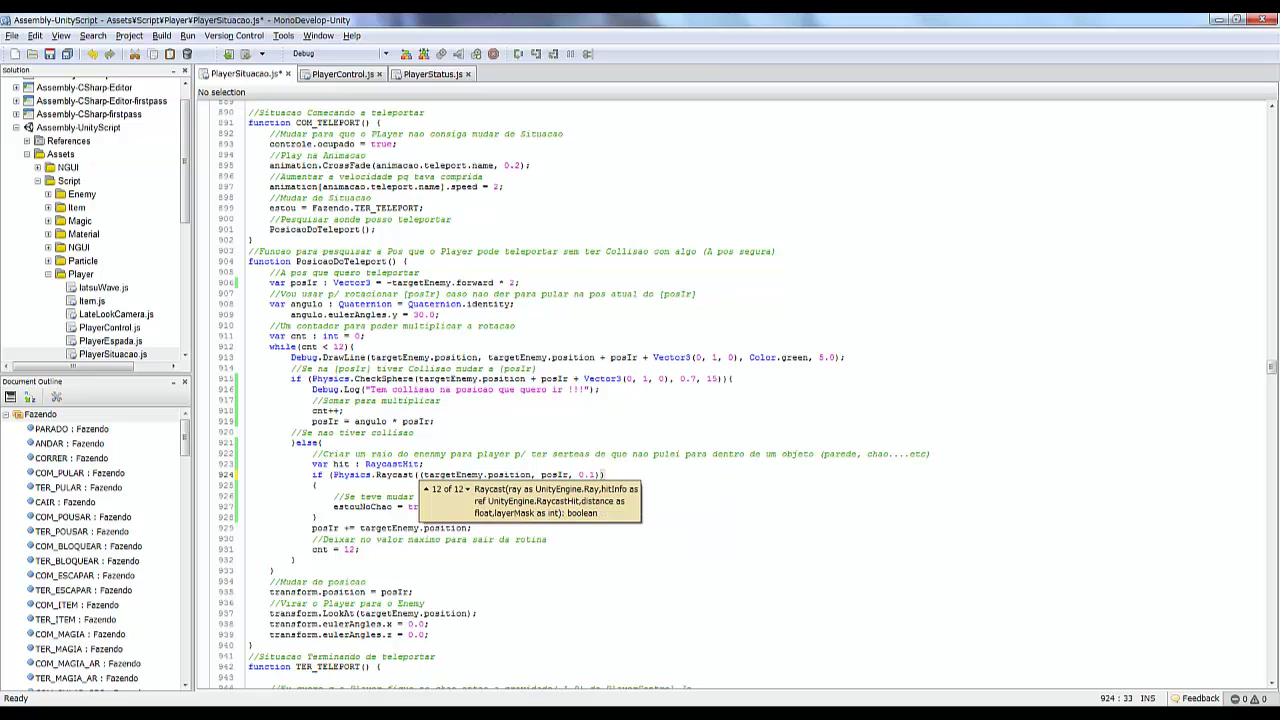
{"action": "key", "text": "Return"}
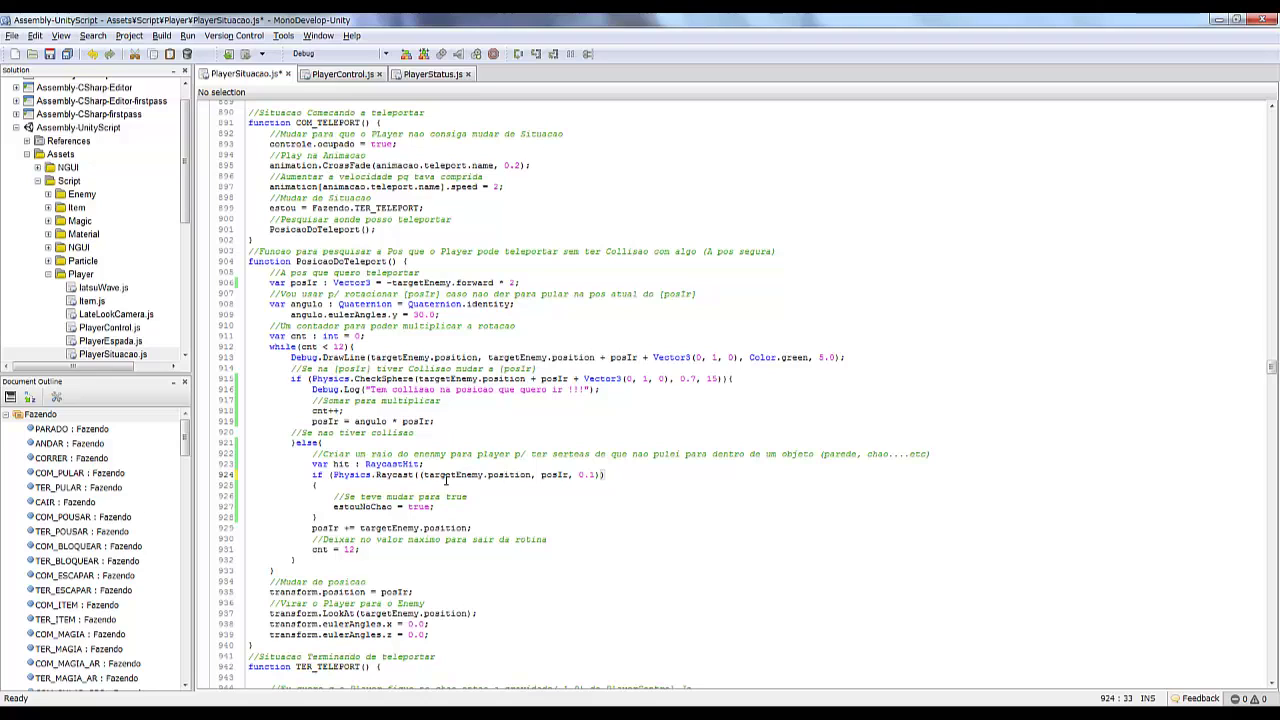
- Add var direcao : Vector3 = (targetEnemy.position - posIr).normalized and raycast along direcao with distance 2
{"action": "key", "text": "Return"}
{"action": "type", "text": "var "}
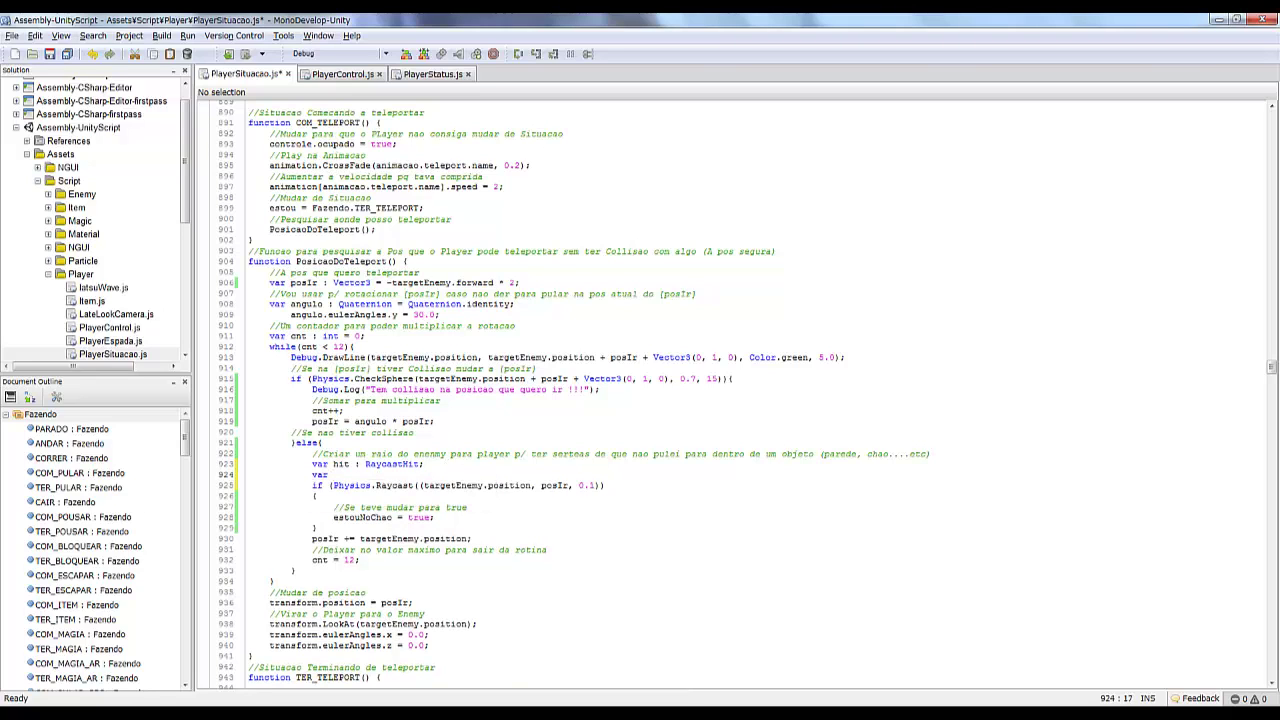
{"action": "type", "text": "direcao : Vector3 ="}
{"action": "left_click_drag", "start_coordinate": [424, 485], "coordinate": [532, 485]}
{"action": "key", "text": "ctrl+c"}
{"action": "left_click", "coordinate": [581, 474]}
{"action": "type", "text": "("}
{"action": "key", "text": "ctrl+v"}
{"action": "type", "text": "- "}
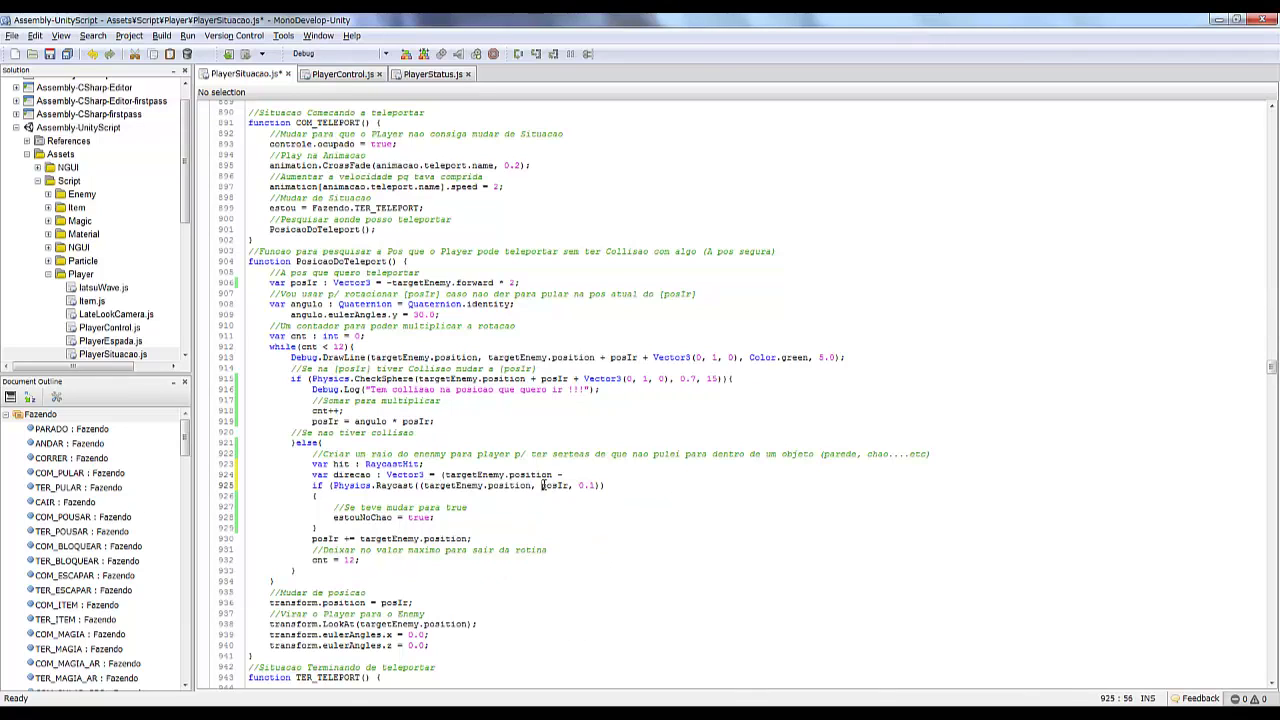
{"action": "type", "text": "posIr).normalized;"}
{"action": "key", "text": "Return"}
{"action": "double_click", "coordinate": [352, 474]}
{"action": "key", "text": "ctrl+c"}
{"action": "double_click", "coordinate": [554, 496]}
{"action": "key", "text": "ctrl+v"}
{"action": "left_click_drag", "start_coordinate": [588, 496], "coordinate": [607, 496]}
{"action": "type", "text": "2"}
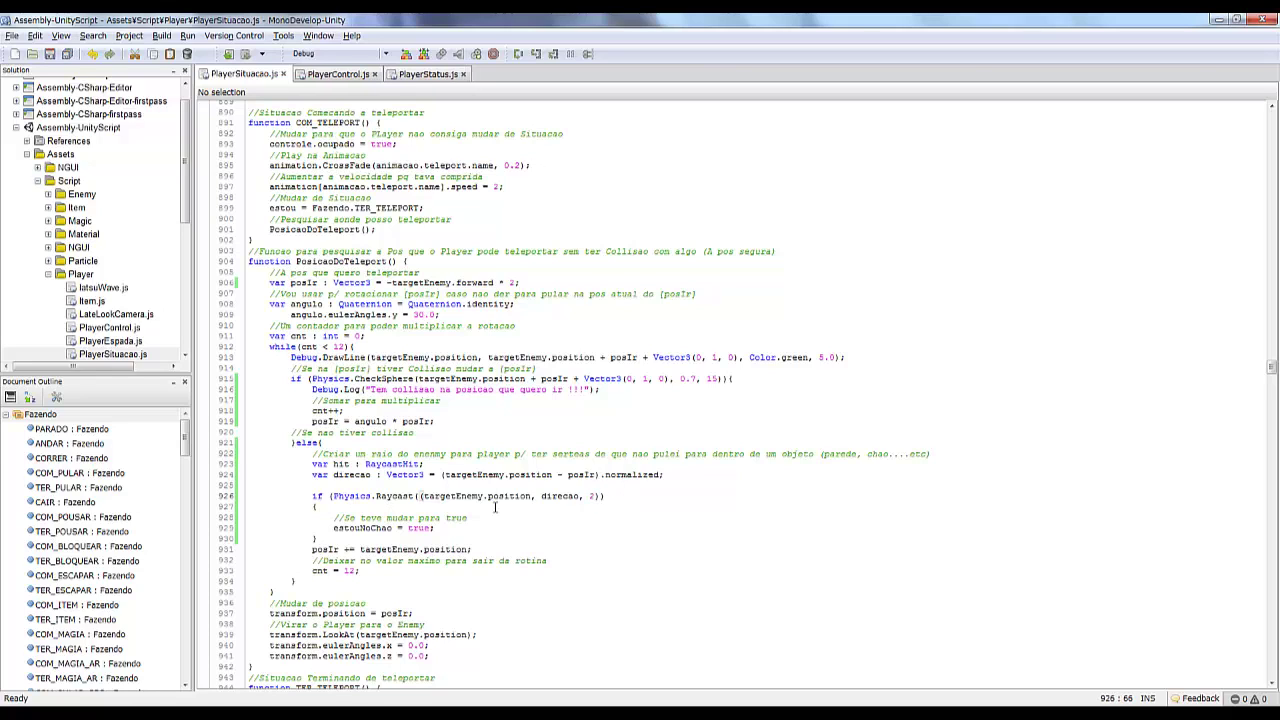
- Comment out the green DrawLine and direcao line, copy DrawLine into the if block, revert direction to posIr
{"action": "left_click_drag", "start_coordinate": [848, 357], "coordinate": [445, 346]}
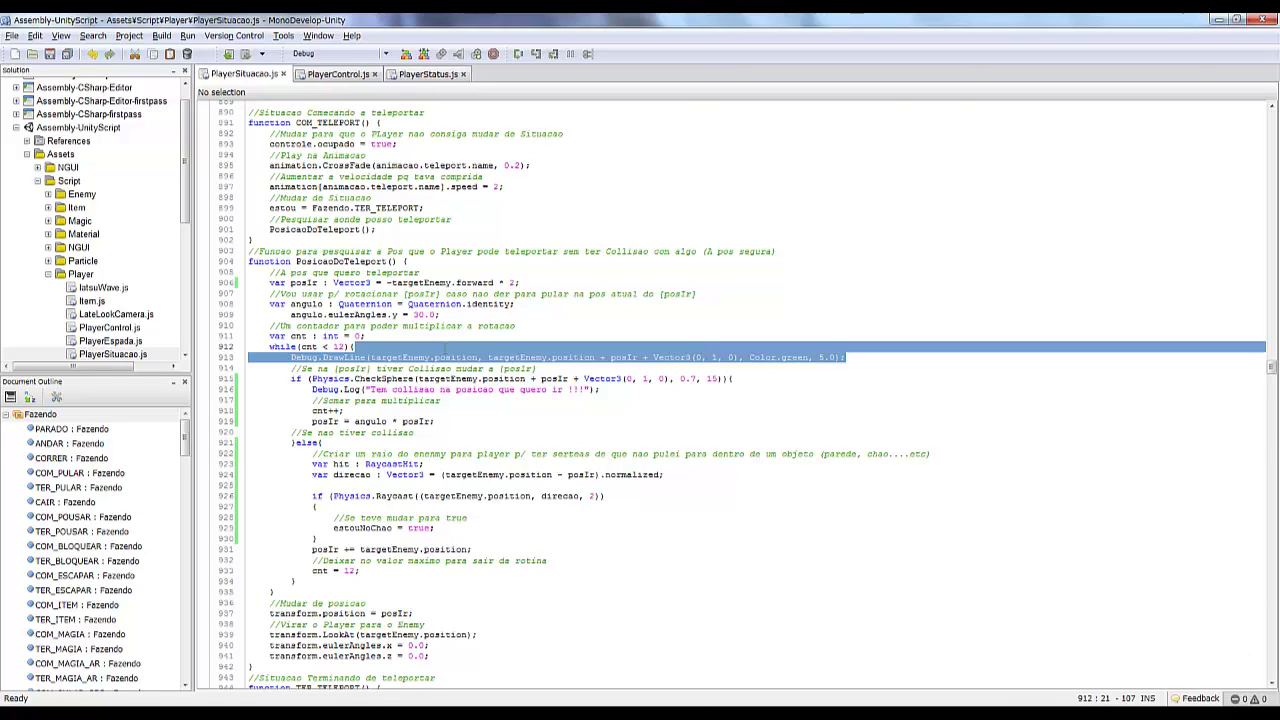
{"action": "left_click", "coordinate": [291, 357]}
{"action": "type", "text": "//"}
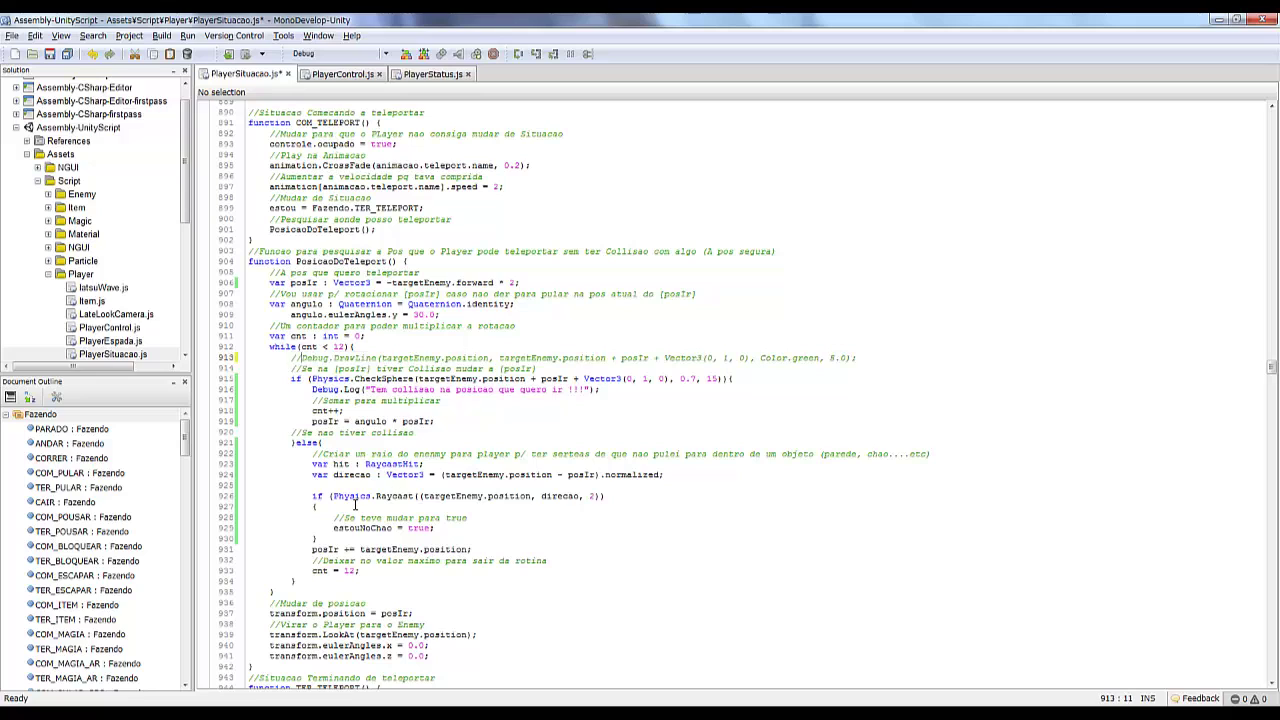
{"action": "left_click", "coordinate": [355, 505]}
{"action": "key", "text": "ctrl+v"}
{"action": "double_click", "coordinate": [582, 475]}
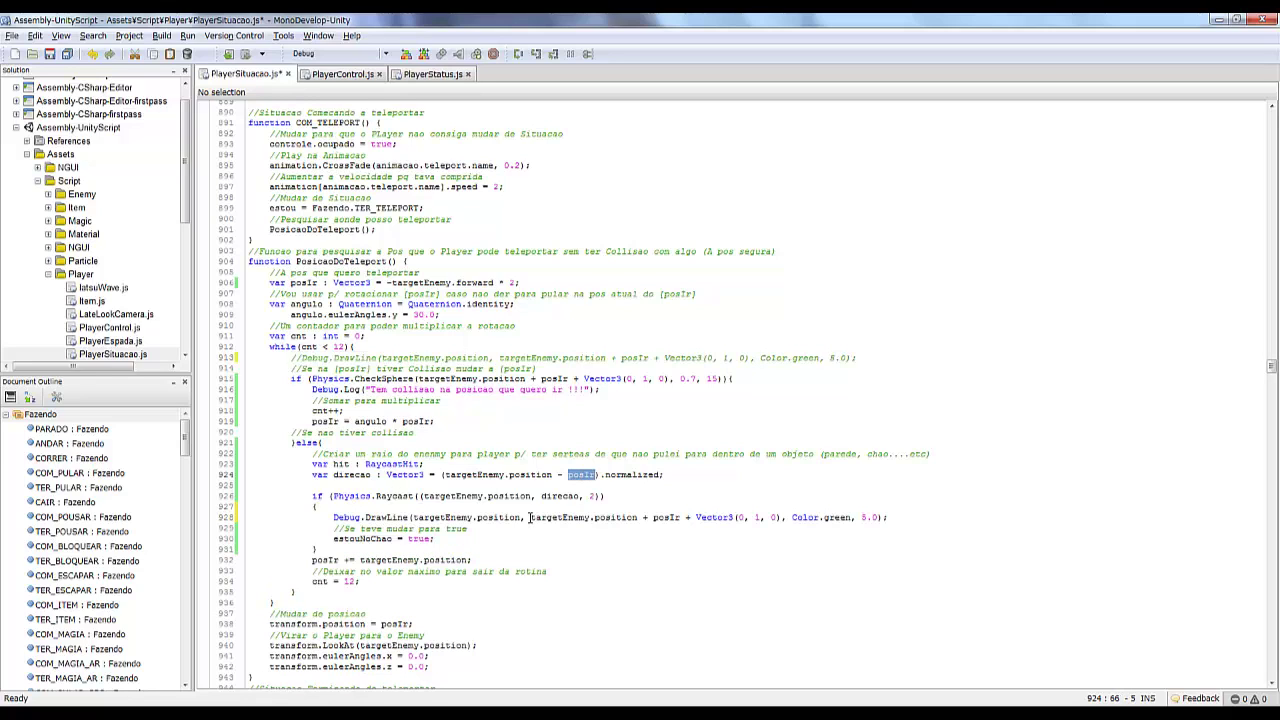
{"action": "left_click_drag", "start_coordinate": [681, 517], "coordinate": [785, 517]}
{"action": "key", "text": "Delete"}
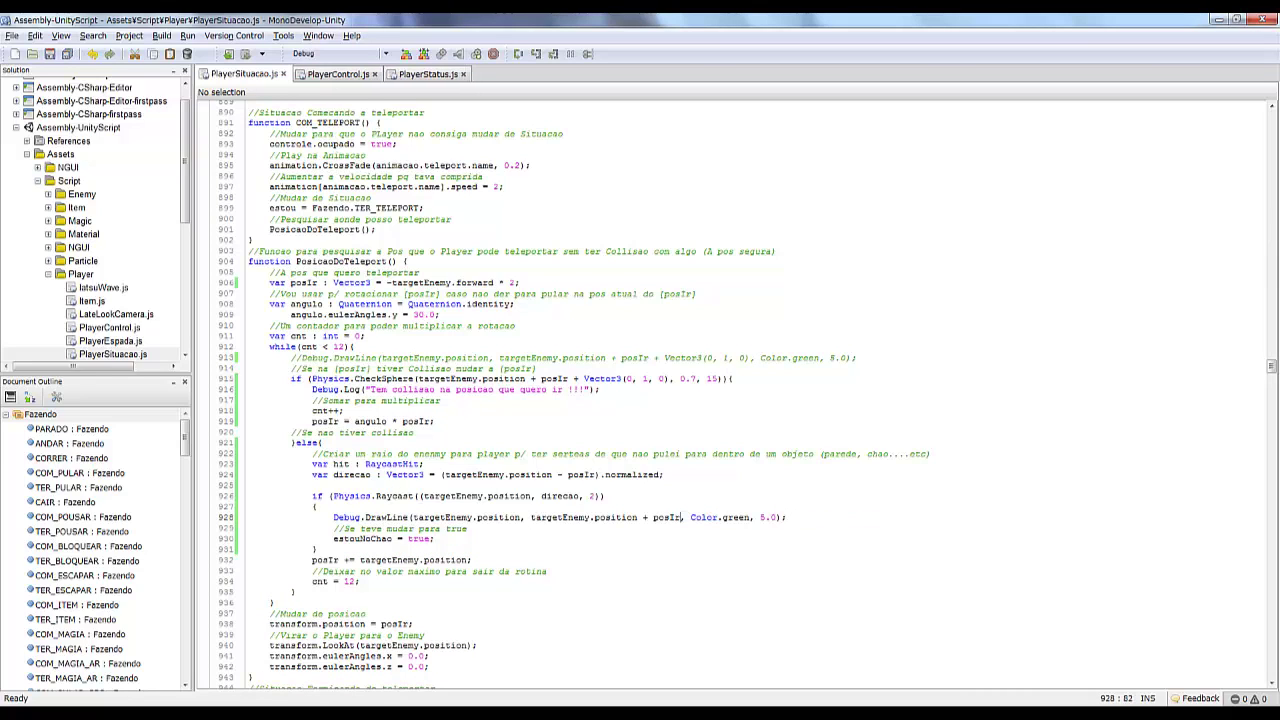
{"action": "left_click_drag", "start_coordinate": [553, 475], "coordinate": [445, 476]}
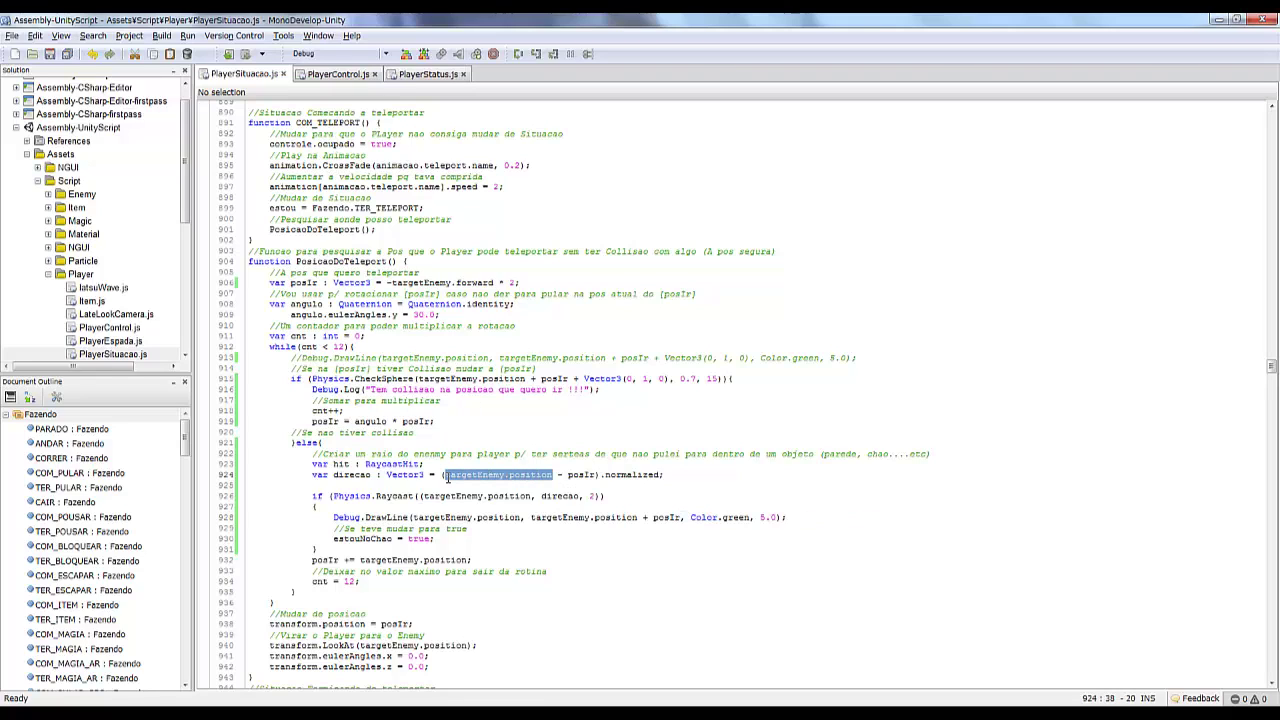
{"action": "key", "text": "Home"}
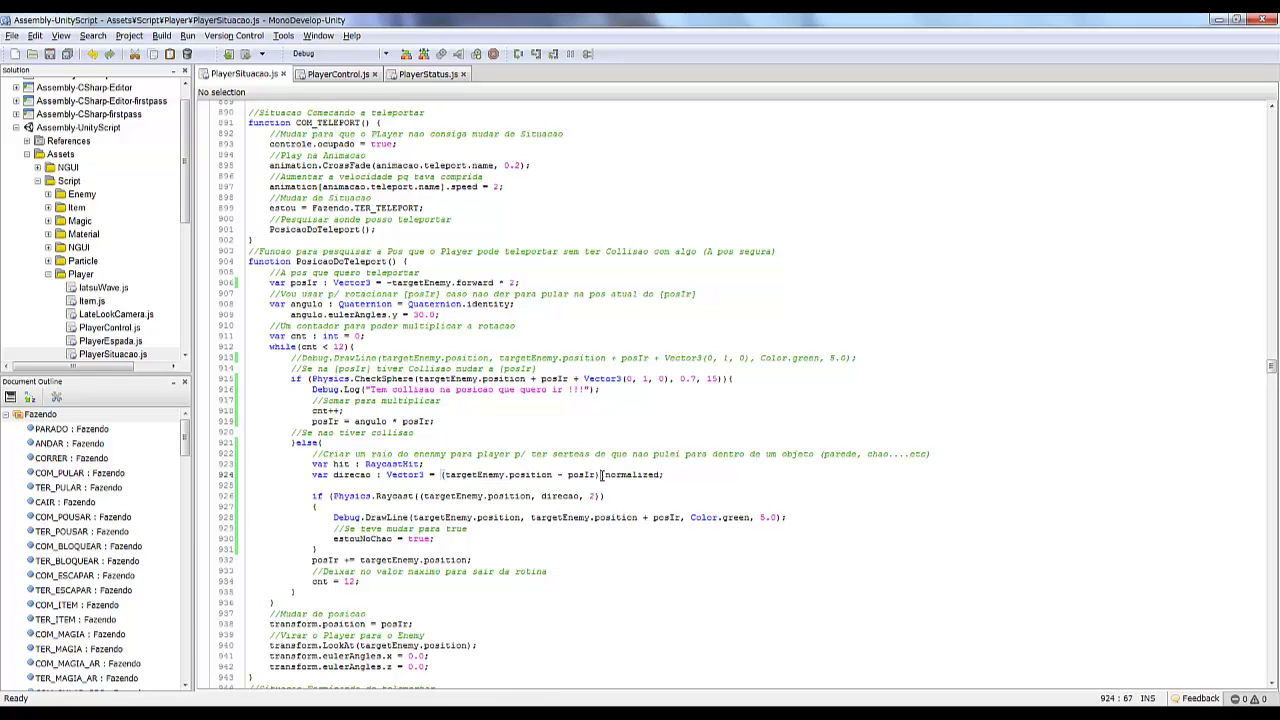
{"action": "type", "text": "//"}
{"action": "double_click", "coordinate": [560, 496]}
{"action": "type", "text": "posIr"}
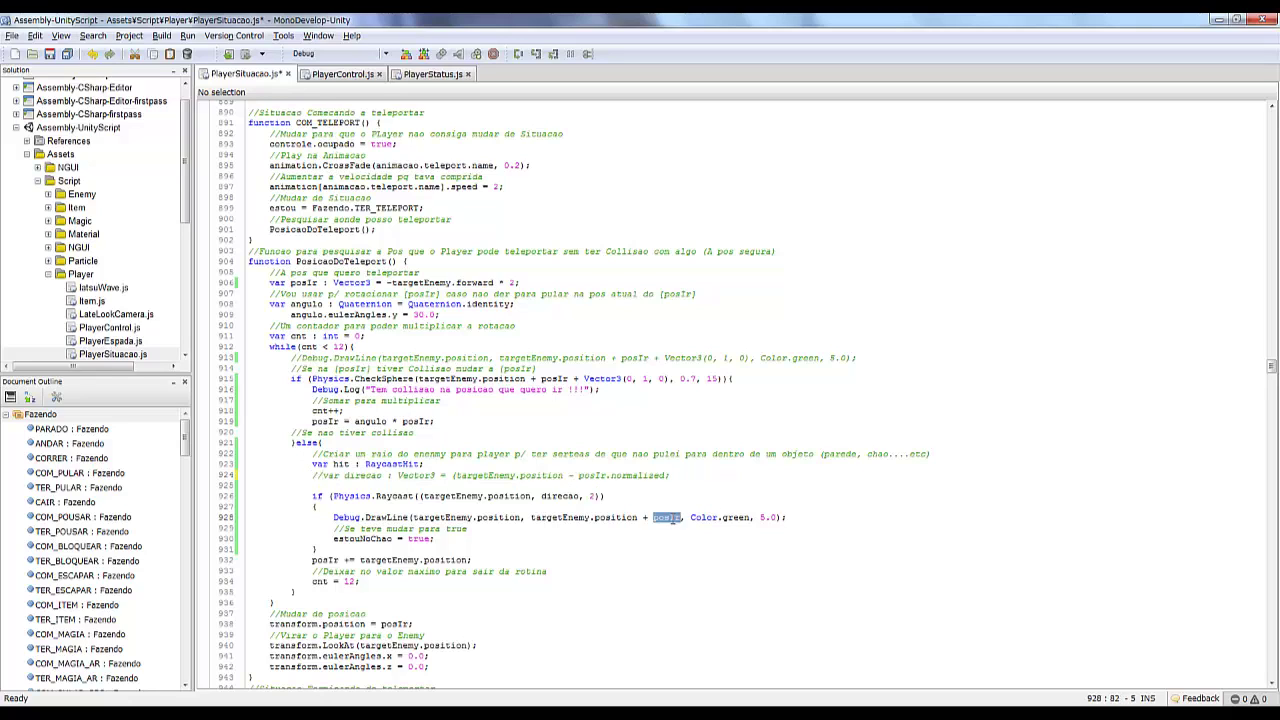
{"action": "key", "text": "ctrl+s"}
- Drop the enemy offset, make the debug line yellow, delete the estouNoChao lines, save and compile
{"action": "left_click_drag", "start_coordinate": [531, 517], "coordinate": [653, 517]}
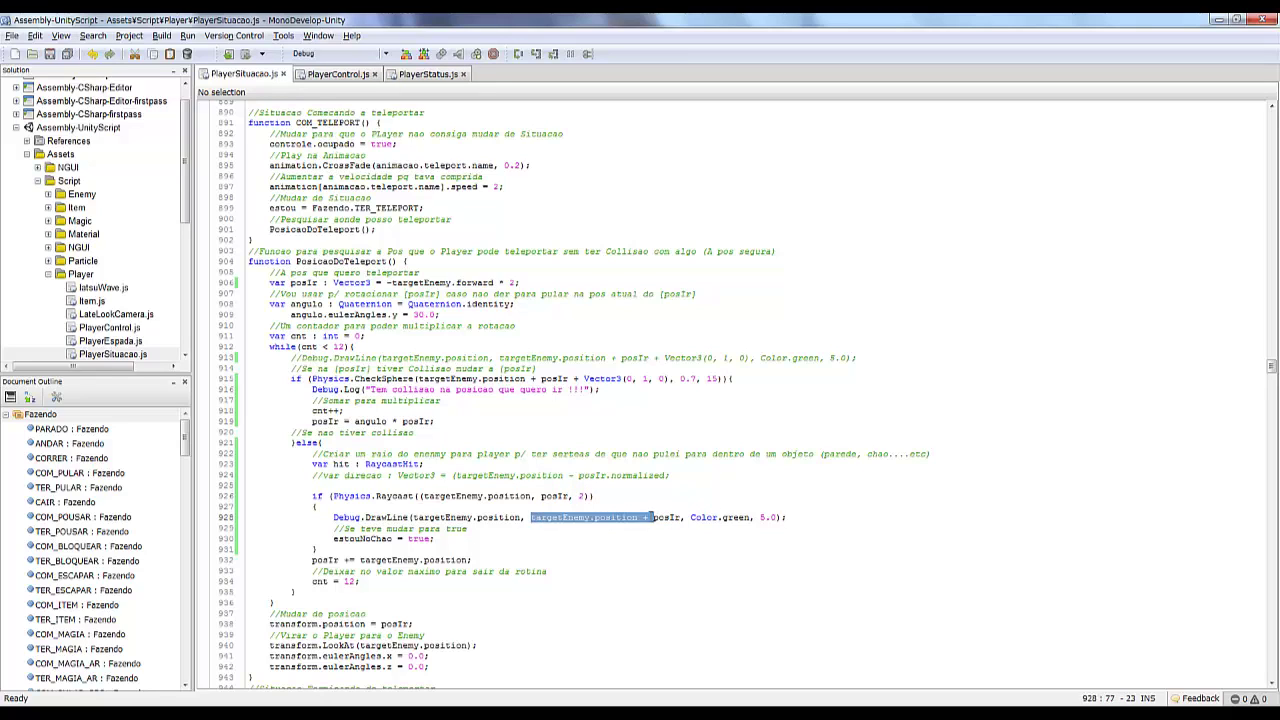
{"action": "key", "text": "Delete"}
{"action": "key", "text": "ctrl+s"}
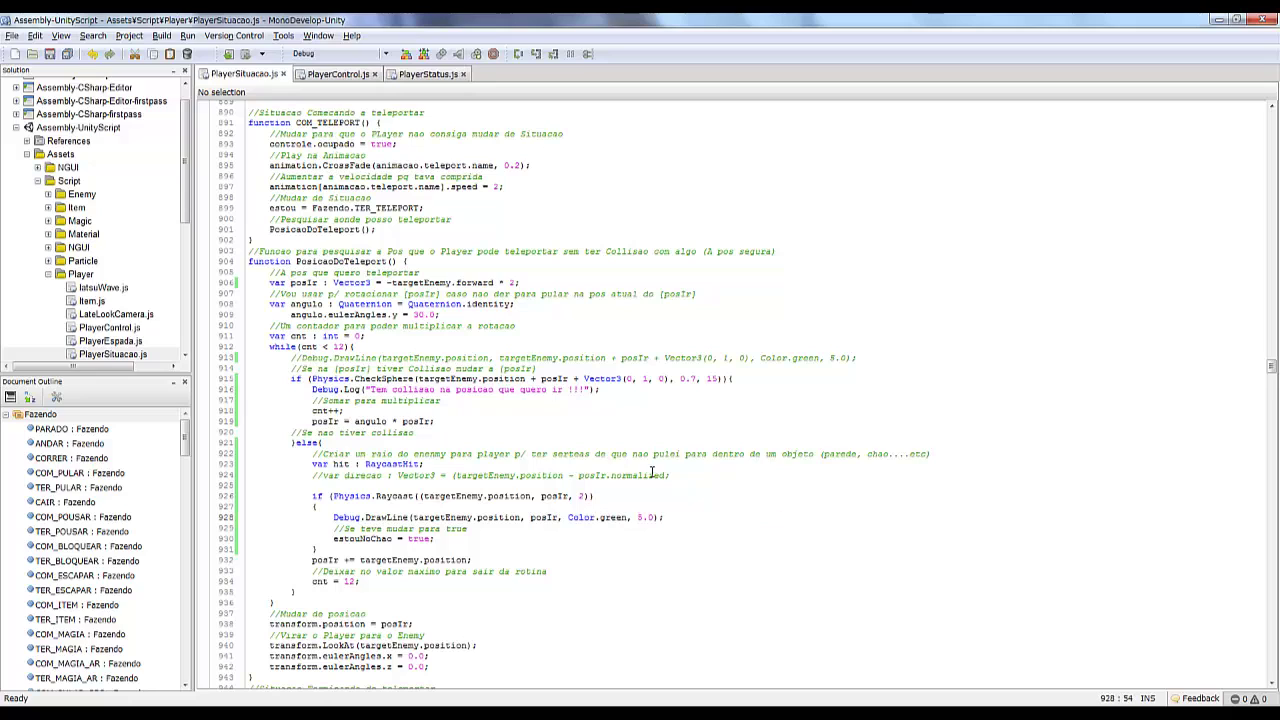
{"action": "double_click", "coordinate": [614, 517]}
{"action": "key", "text": "Delete"}
{"action": "type", "text": "yellow"}
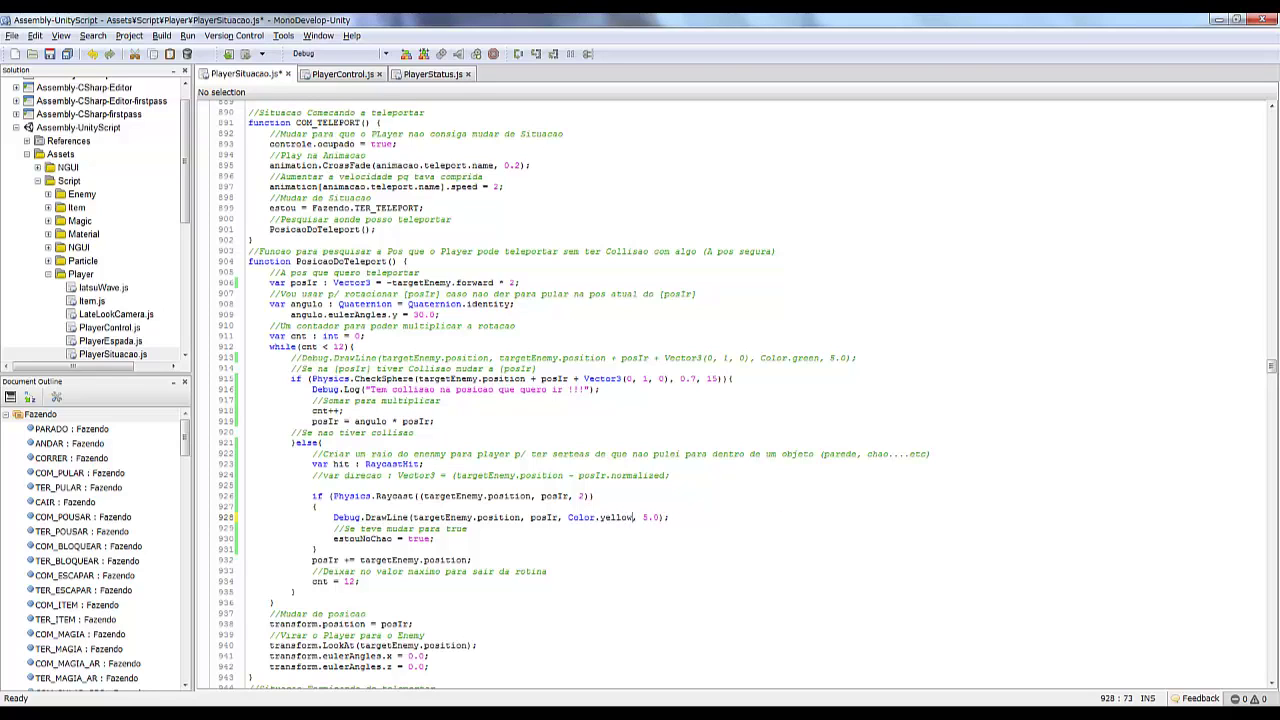
{"action": "key", "text": "End"}
{"action": "key", "text": "ctrl+s"}
{"action": "key", "text": "shift+Down"}
{"action": "key", "text": "shift+Down"}
{"action": "key", "text": "Delete"}
{"action": "key", "text": "ctrl+s"}
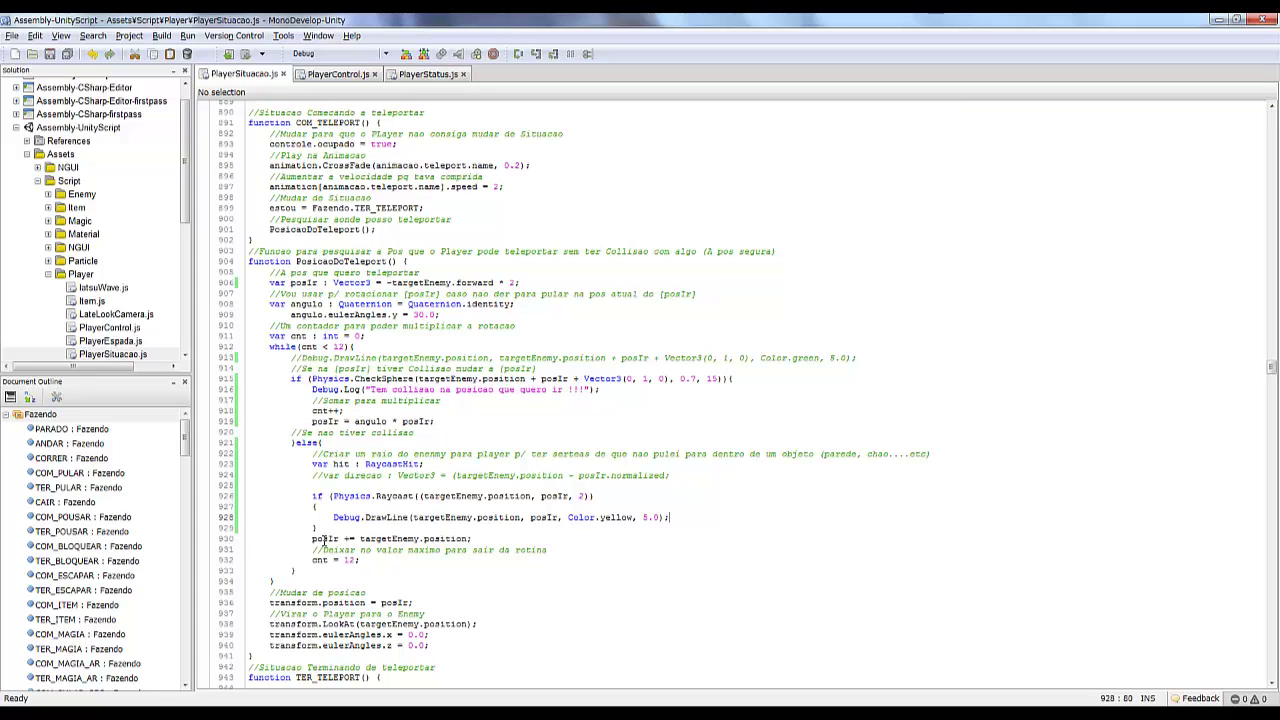
{"action": "key", "text": "alt+Tab"}
{"action": "key", "text": "alt+Tab"}
{"action": "scroll", "coordinate": [594, 400], "scroll_direction": "down", "scroll_amount": 3}
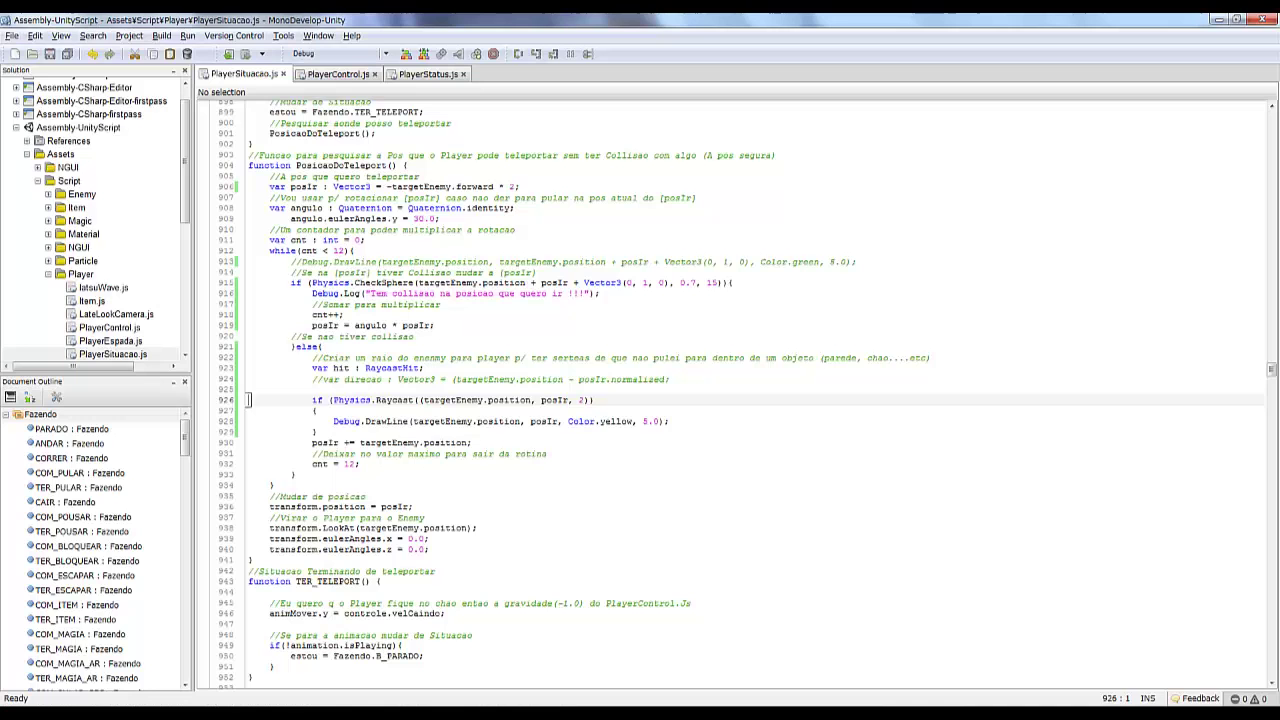
- Remove the empty line after the Raycast check, fix its closing brace, and save PlayerSituacao.js
{"action": "left_click", "coordinate": [594, 400]}
{"action": "key", "text": "alt+Tab"}
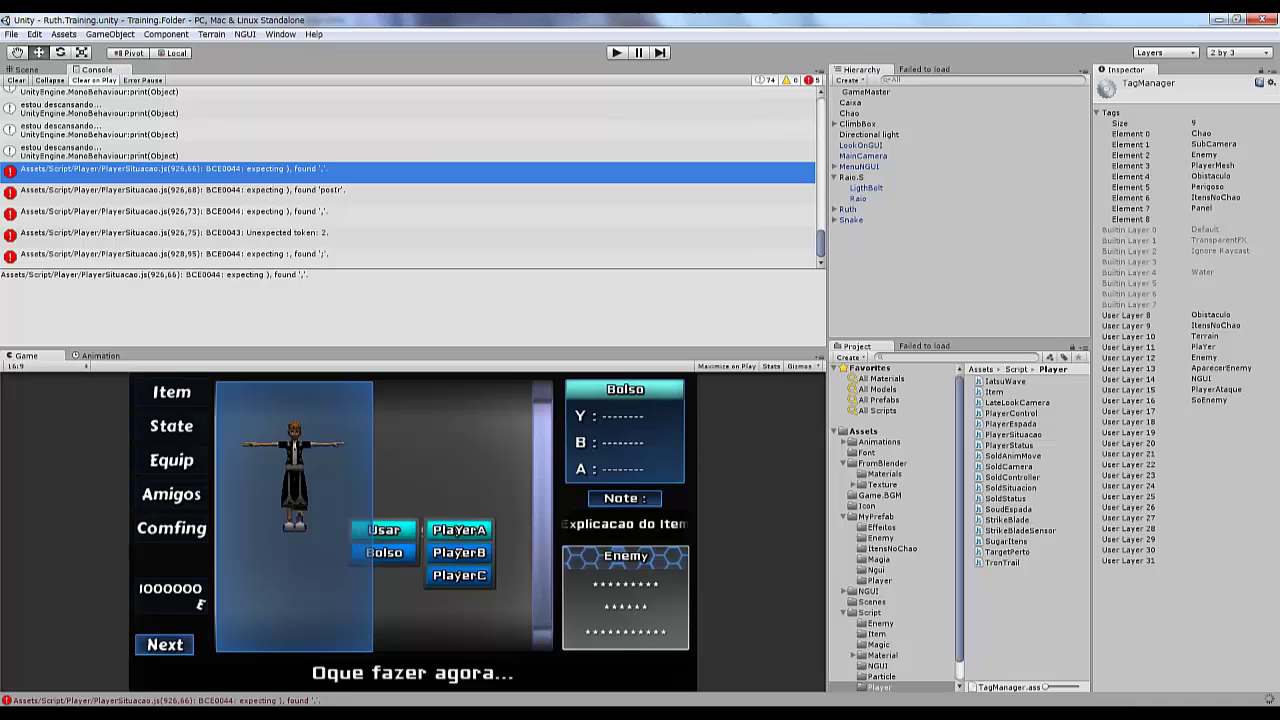
{"action": "key", "text": "alt+Tab"}
{"action": "left_click", "coordinate": [314, 400]}
{"action": "key", "text": "BackSpace"}
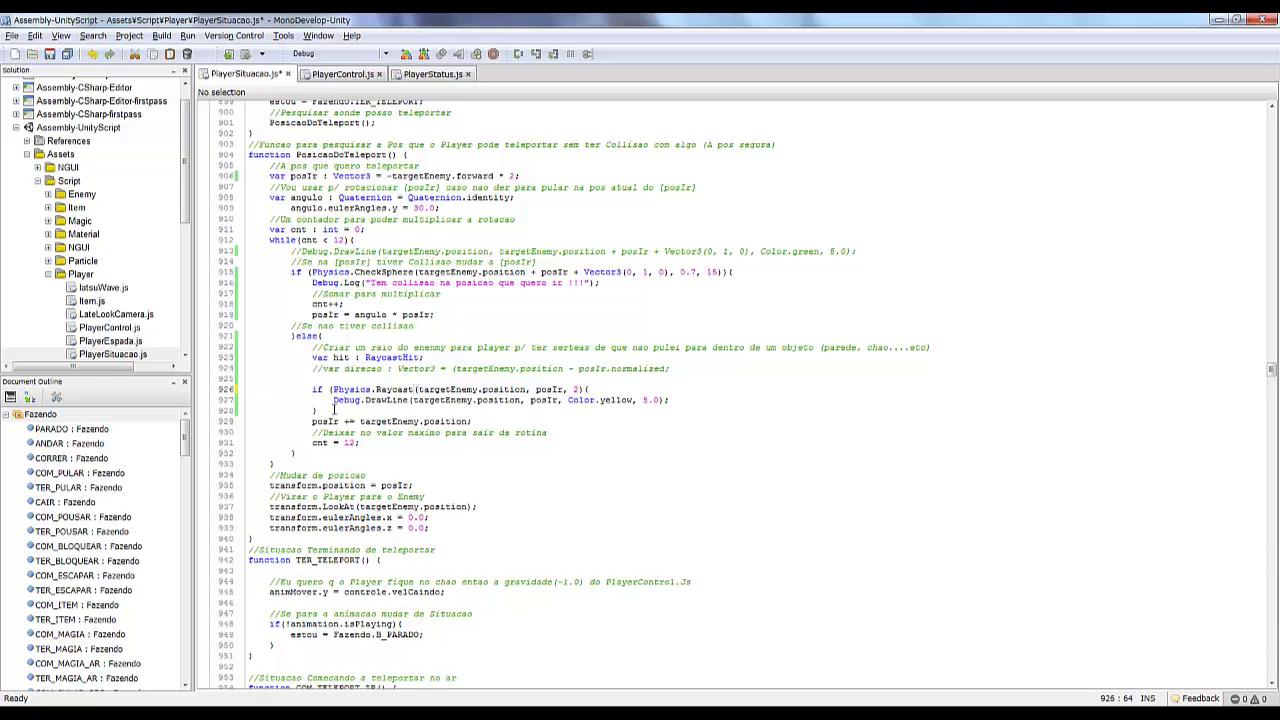
{"action": "left_click", "coordinate": [335, 409]}
{"action": "key", "text": "ctrl+s"}
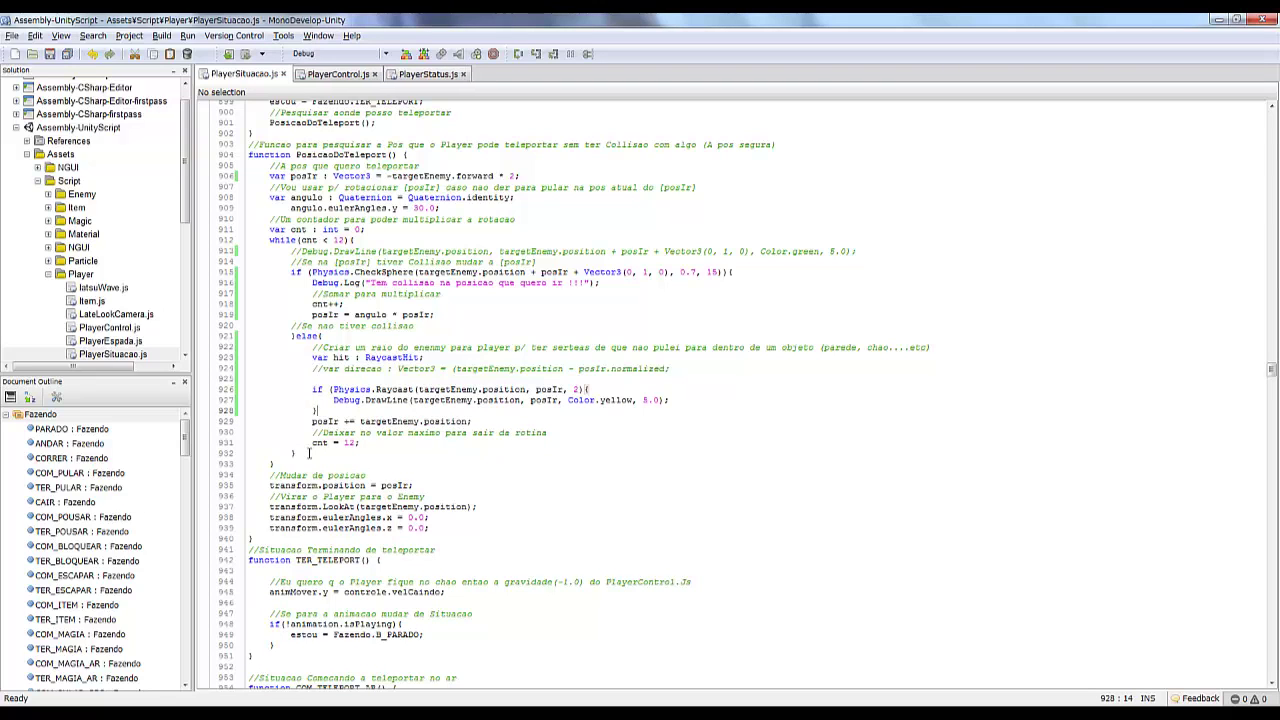
{"action": "key", "text": "Down"}
{"action": "key", "text": "Down"}
{"action": "key", "text": "Down"}
- Confirm the console error is cleared in Unity and start play mode
{"action": "key", "text": "alt+Tab"}
{"action": "double_click", "coordinate": [273, 244]}
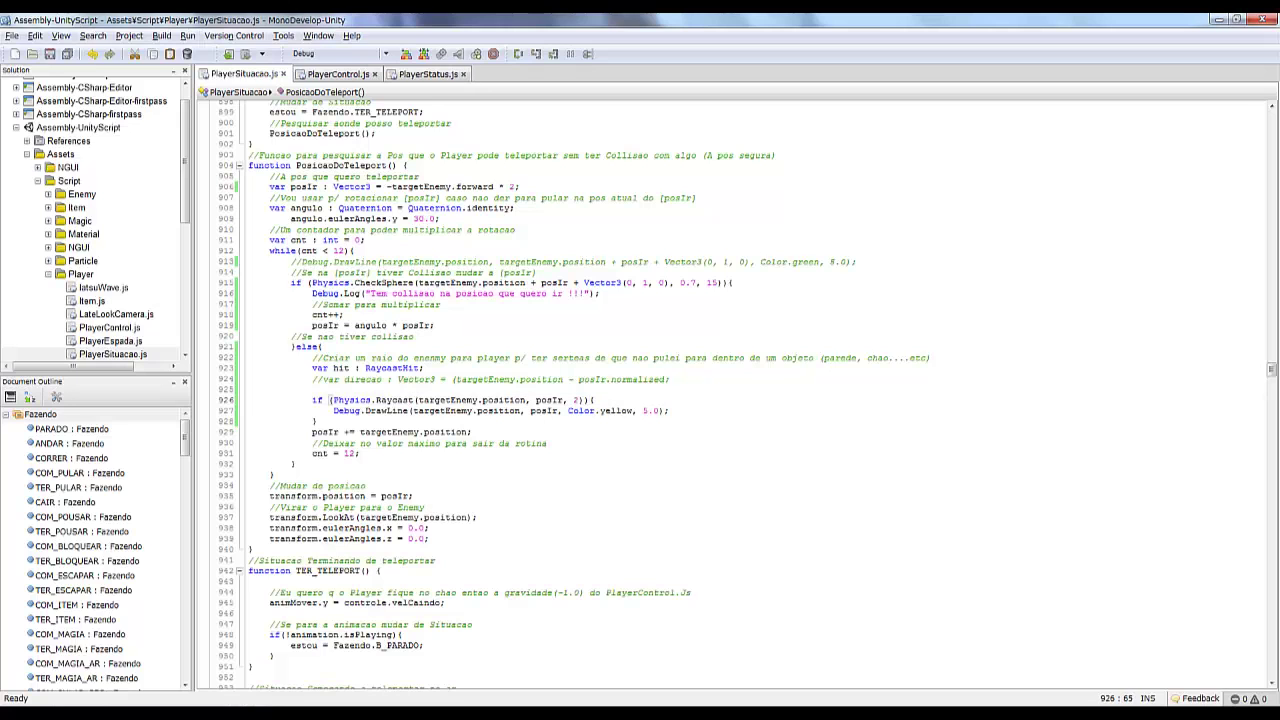
{"action": "key", "text": "alt+Tab"}
{"action": "left_click", "coordinate": [620, 51]}
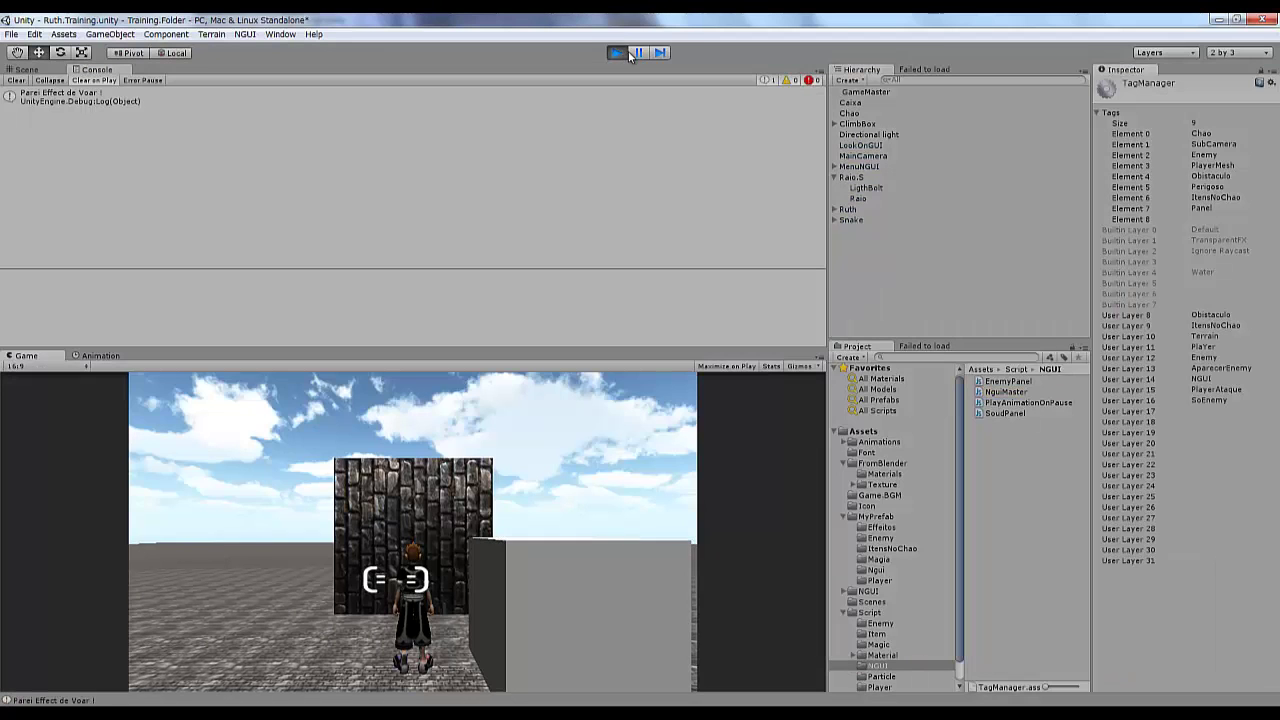
- Pause after the teleport and orbit the Scene view around the wall to see the player's landing spot
{"action": "left_click", "coordinate": [636, 53]}
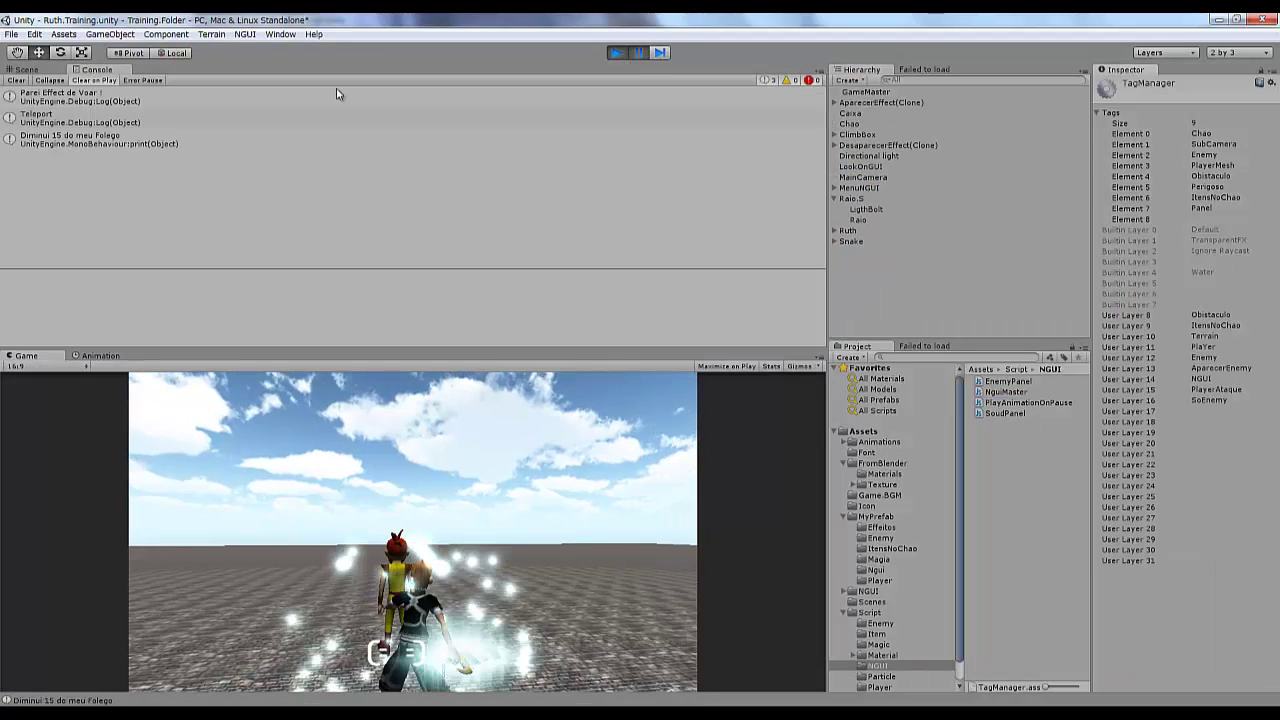
{"action": "left_click", "coordinate": [28, 70]}
{"action": "mouse_move", "coordinate": [466, 240]}
{"action": "left_mouse_down", "text": "alt"}
{"action": "mouse_move", "coordinate": [612, 208]}
{"action": "mouse_move", "coordinate": [334, 63]}
{"action": "mouse_move", "coordinate": [452, 75]}
{"action": "left_mouse_up", "text": "alt"}
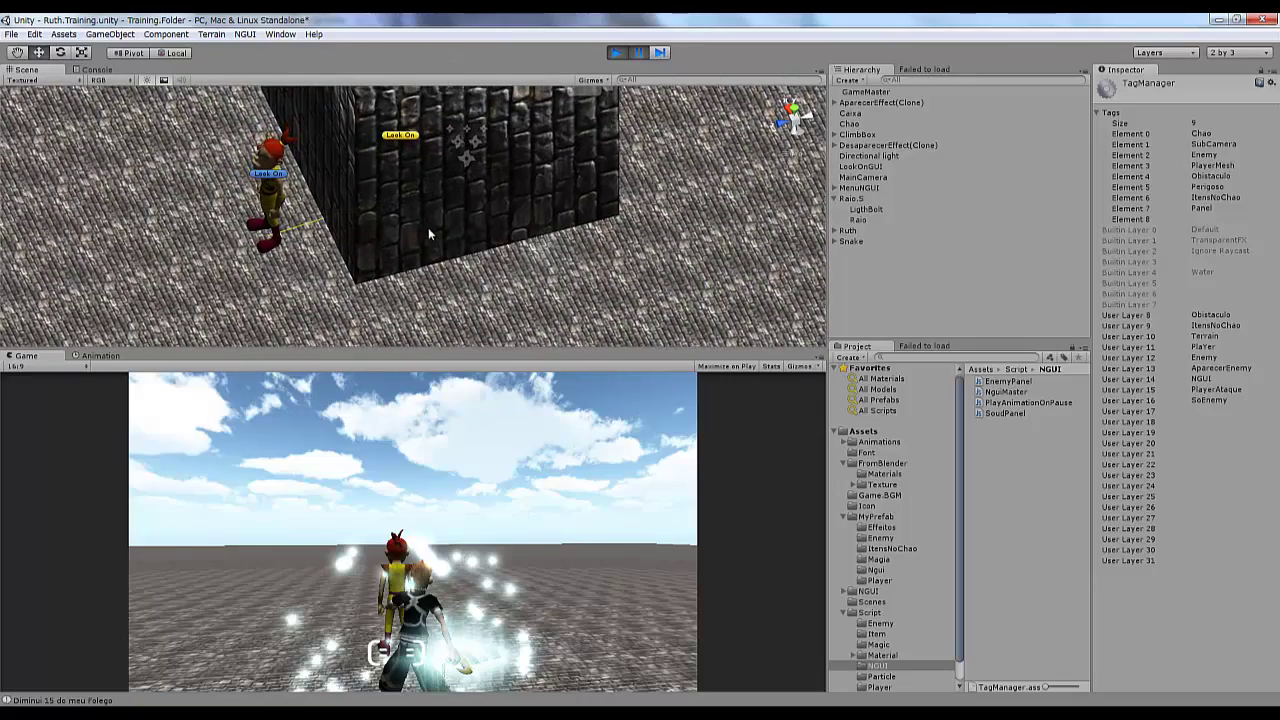
{"action": "left_click_drag", "start_coordinate": [416, 231], "coordinate": [484, 93], "text": "alt"}
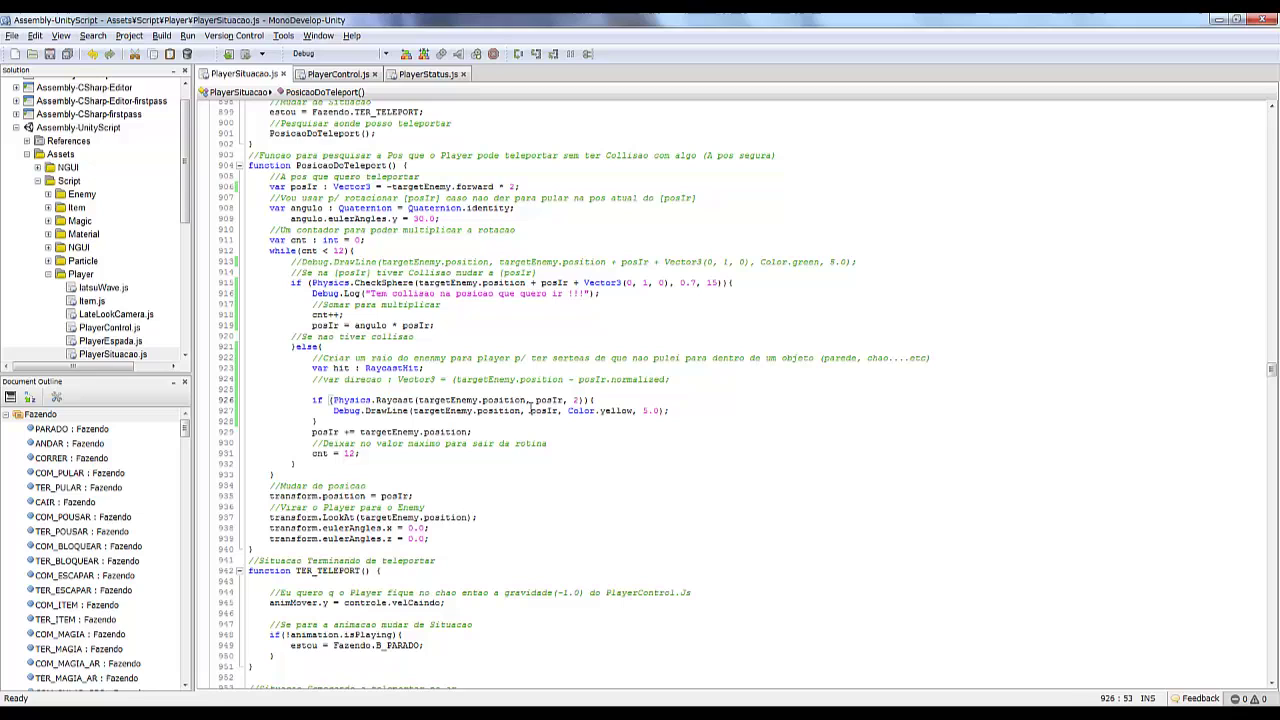
- Change the Raycast and debug line to use targetEnemy.position + posIr
{"action": "left_click_drag", "start_coordinate": [530, 401], "coordinate": [418, 401]}
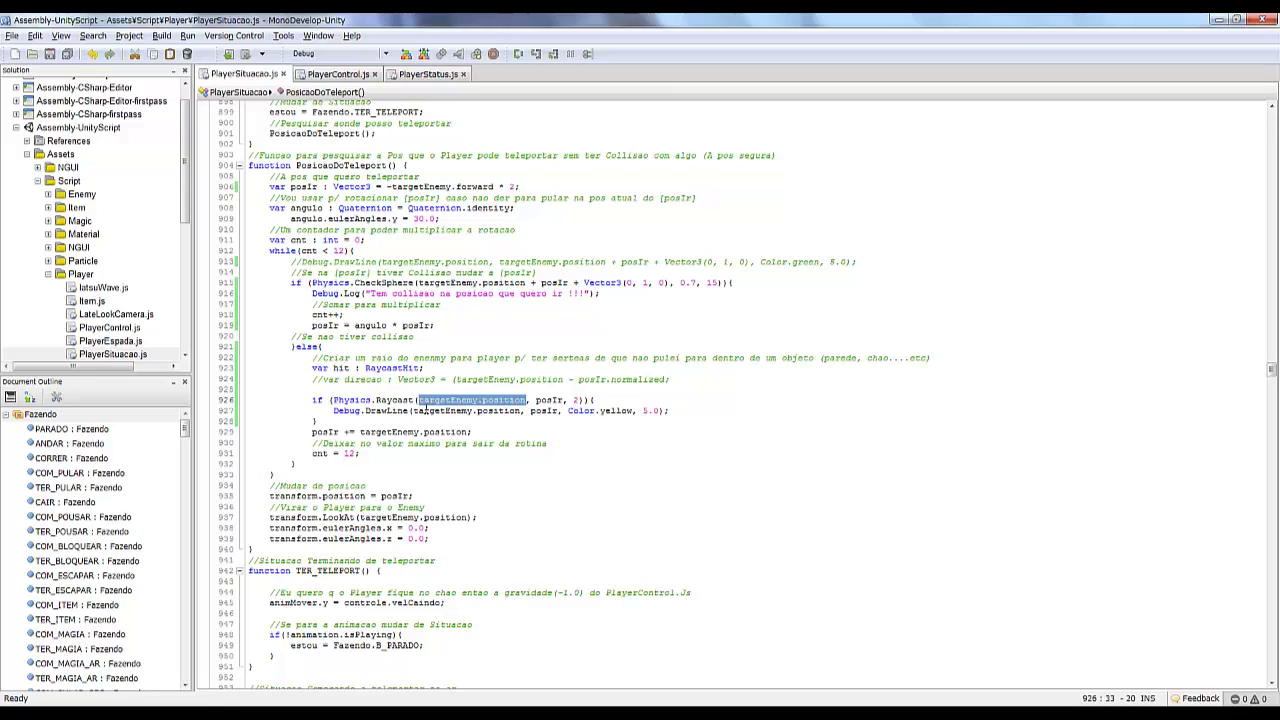
{"action": "key", "text": "ctrl+c"}
{"action": "left_click", "coordinate": [536, 401]}
{"action": "key", "text": "ctrl+v"}
{"action": "type", "text": "+"}
{"action": "left_click_drag", "start_coordinate": [659, 400], "coordinate": [536, 400]}
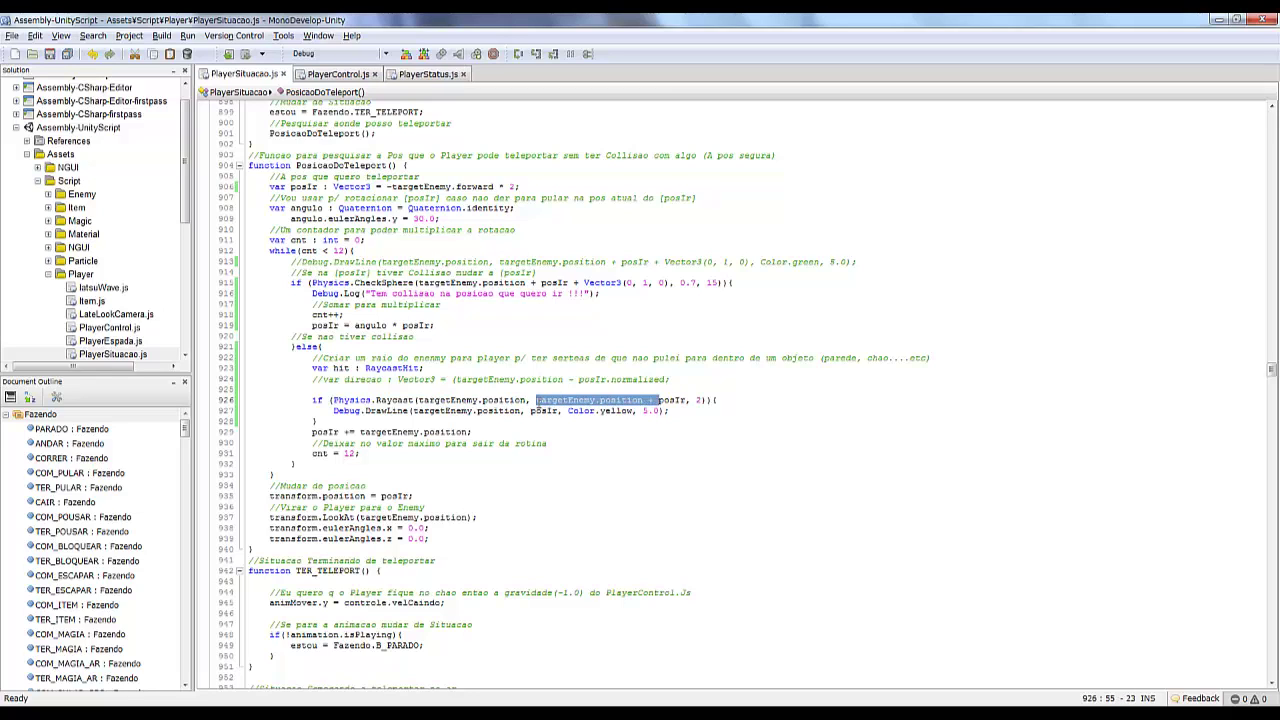
{"action": "key", "text": "ctrl+c"}
{"action": "left_click", "coordinate": [530, 411]}
{"action": "key", "text": "ctrl+v"}
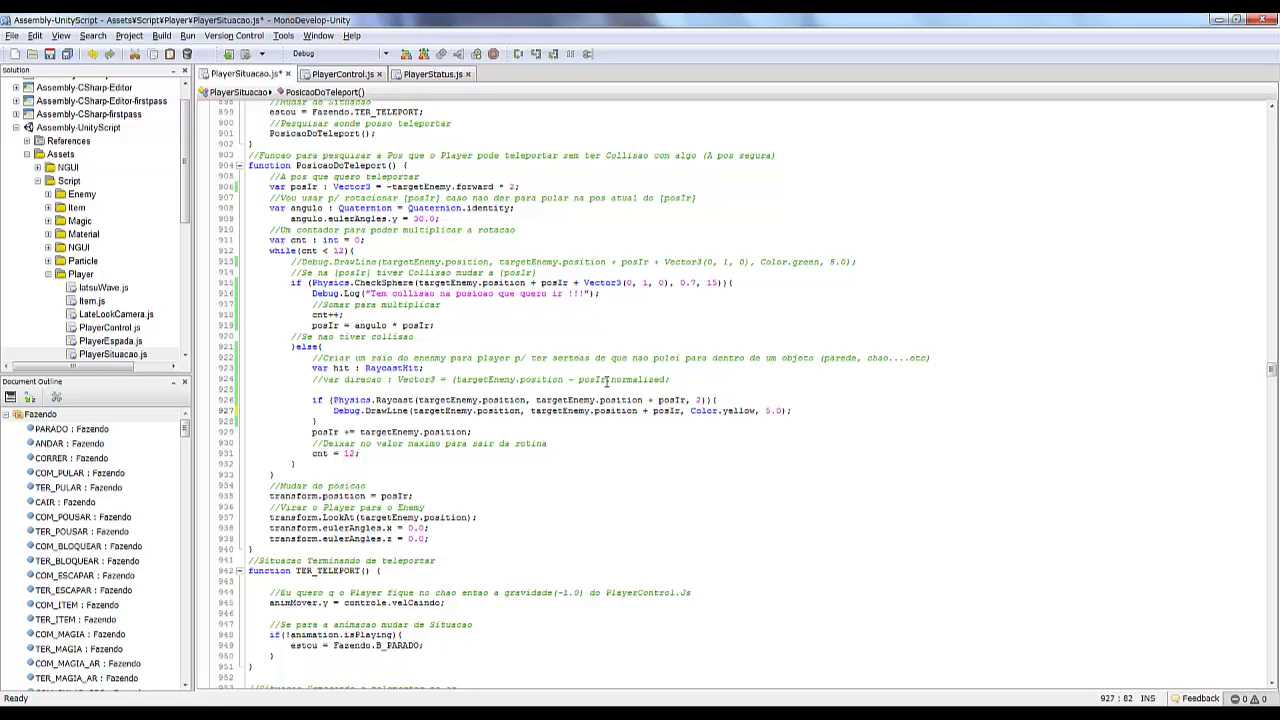
- Save the script and run a quick play-mode test in Unity
{"action": "left_click", "coordinate": [575, 380]}
{"action": "type", "text": "+"}
{"action": "key", "text": "ctrl+s"}
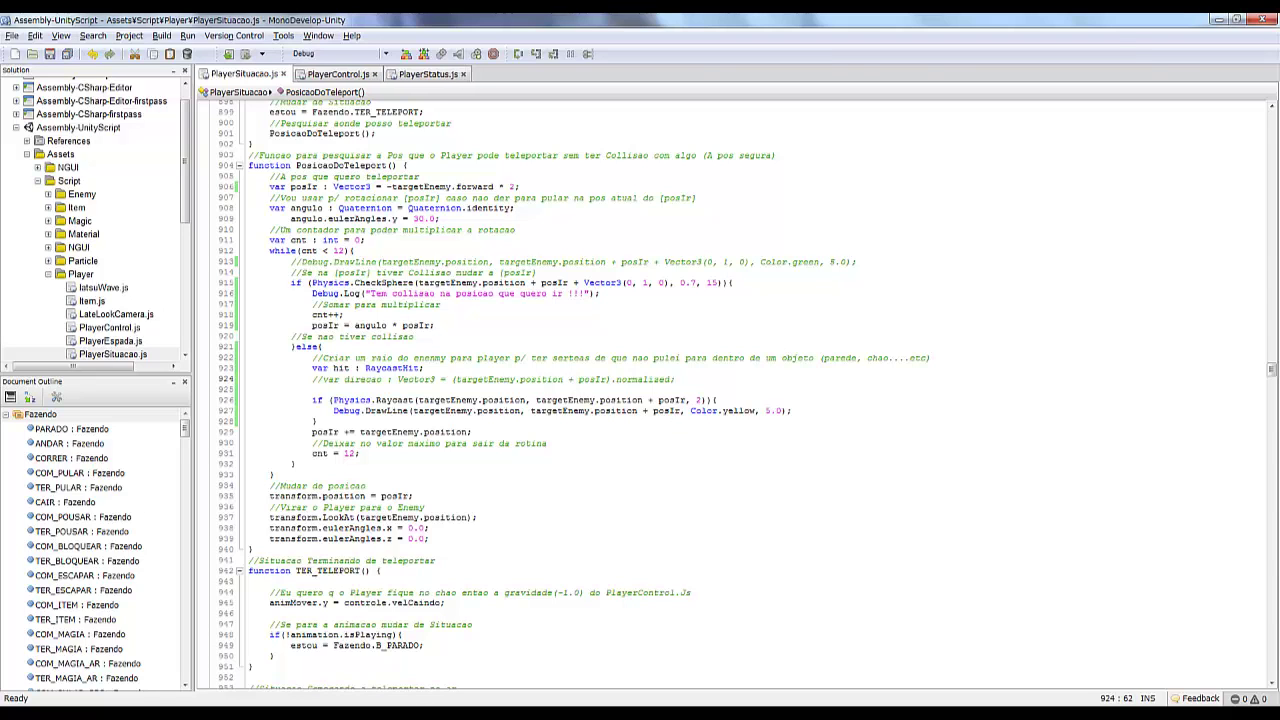
{"action": "key", "text": "alt+Tab"}
{"action": "left_click", "coordinate": [616, 52]}
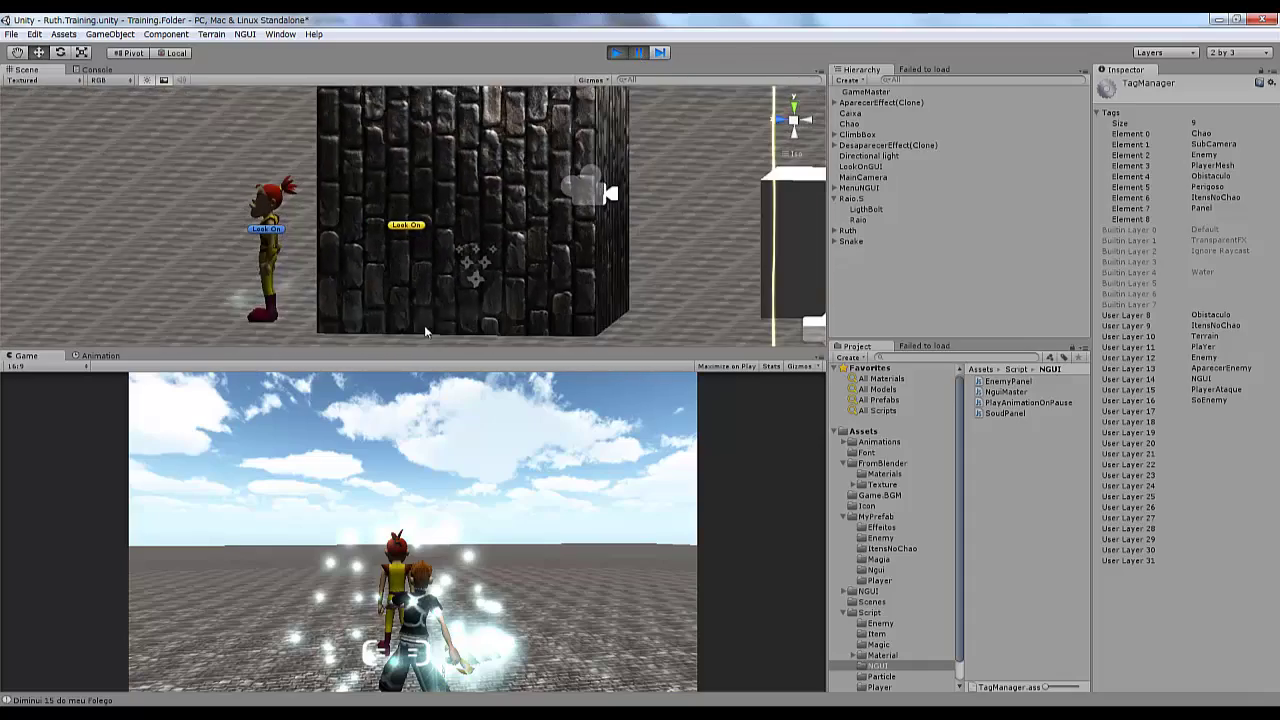
{"action": "key", "text": "alt+Tab"}
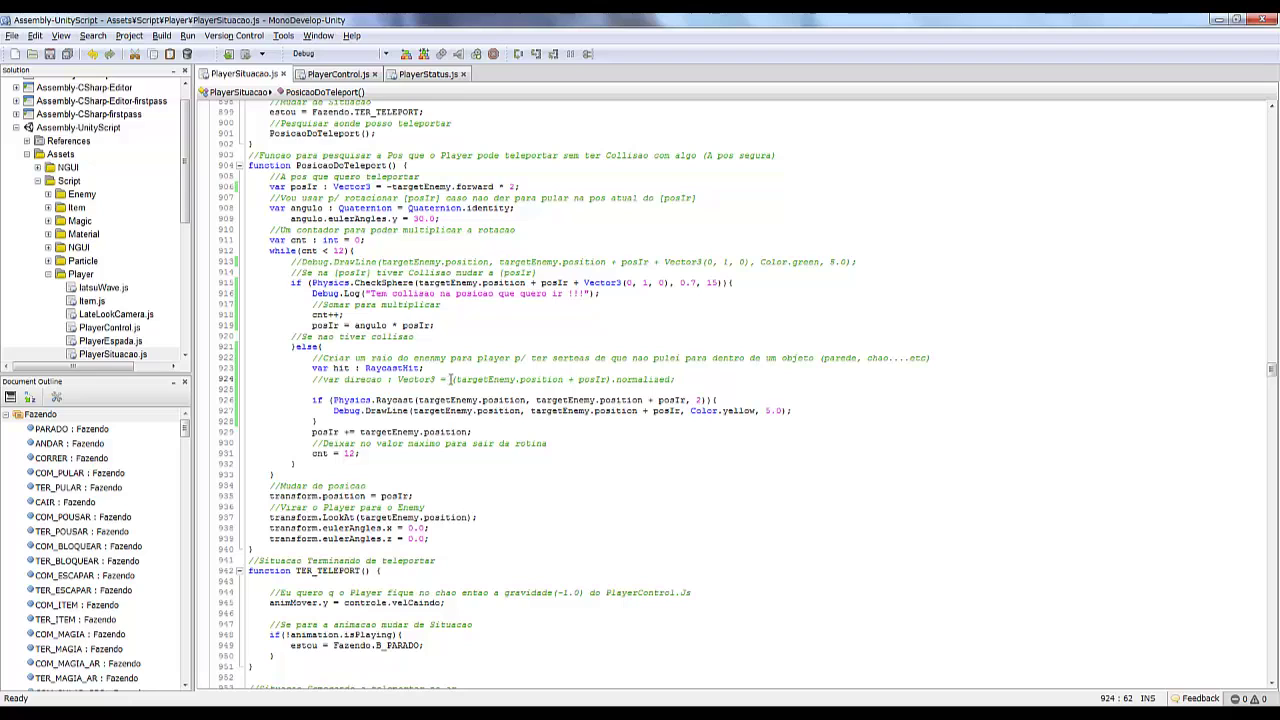
- Build (targetEnemy.position - (targetEnemy.position + posIr)) as the direction expression on line 924
{"action": "type", "text": ")"}
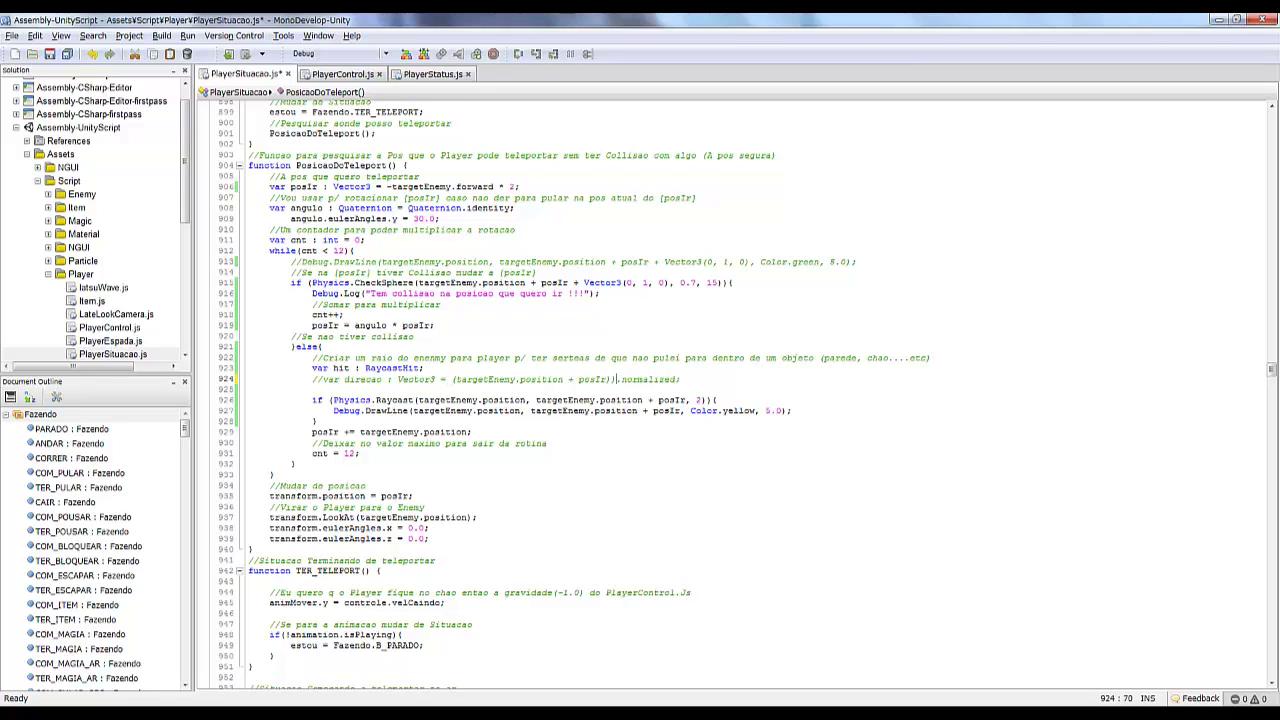
{"action": "left_click", "coordinate": [492, 379]}
{"action": "left_click", "coordinate": [454, 379]}
{"action": "type", "text": "("}
{"action": "left_click_drag", "start_coordinate": [574, 380], "coordinate": [460, 380]}
{"action": "key", "text": "ctrl+c"}
{"action": "left_click", "coordinate": [455, 380]}
{"action": "key", "text": "ctrl+v"}
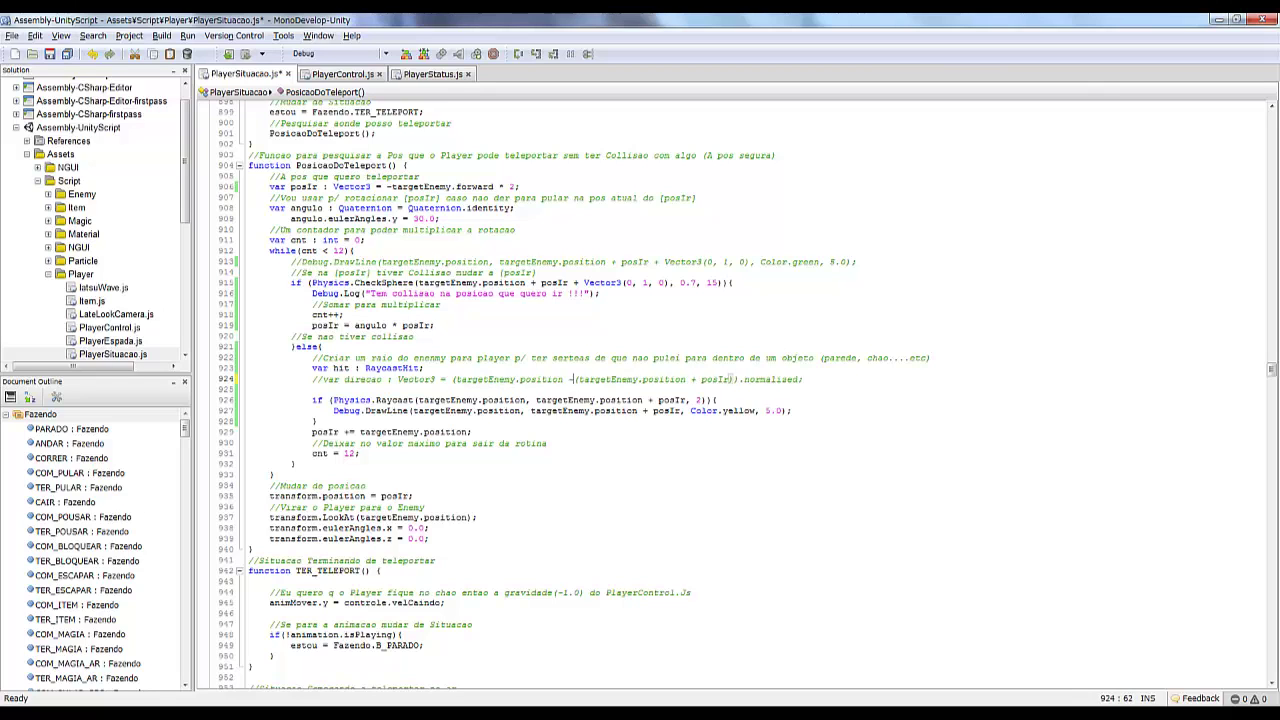
{"action": "type", "text": "-"}
- Uncomment direcao, use it as the Raycast direction and DrawLine end point, and save
{"action": "key", "text": "Home"}
{"action": "key", "text": "Delete"}
{"action": "key", "text": "Delete"}
{"action": "double_click", "coordinate": [352, 379]}
{"action": "key", "text": "ctrl+c"}
{"action": "mouse_move", "coordinate": [536, 400]}
{"action": "left_mouse_down"}
{"action": "mouse_move", "coordinate": [688, 400]}
{"action": "mouse_move", "coordinate": [681, 411]}
{"action": "left_mouse_up"}
{"action": "key", "text": "ctrl+v"}
{"action": "key", "text": "ctrl+v"}
{"action": "key", "text": "ctrl+s"}
- Run the game in Unity to test the normalized-difference direction
{"action": "key", "text": "alt+Tab"}
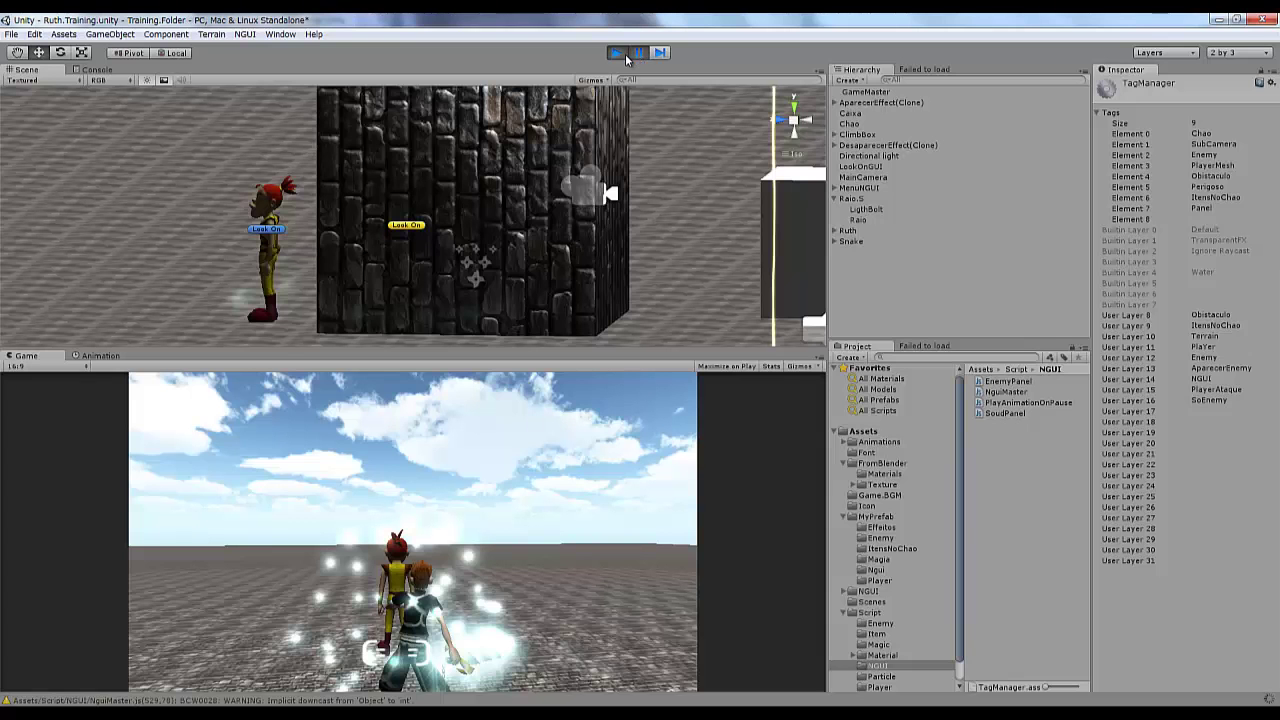
{"action": "left_click", "coordinate": [615, 52]}
{"action": "key", "text": "alt+Tab"}
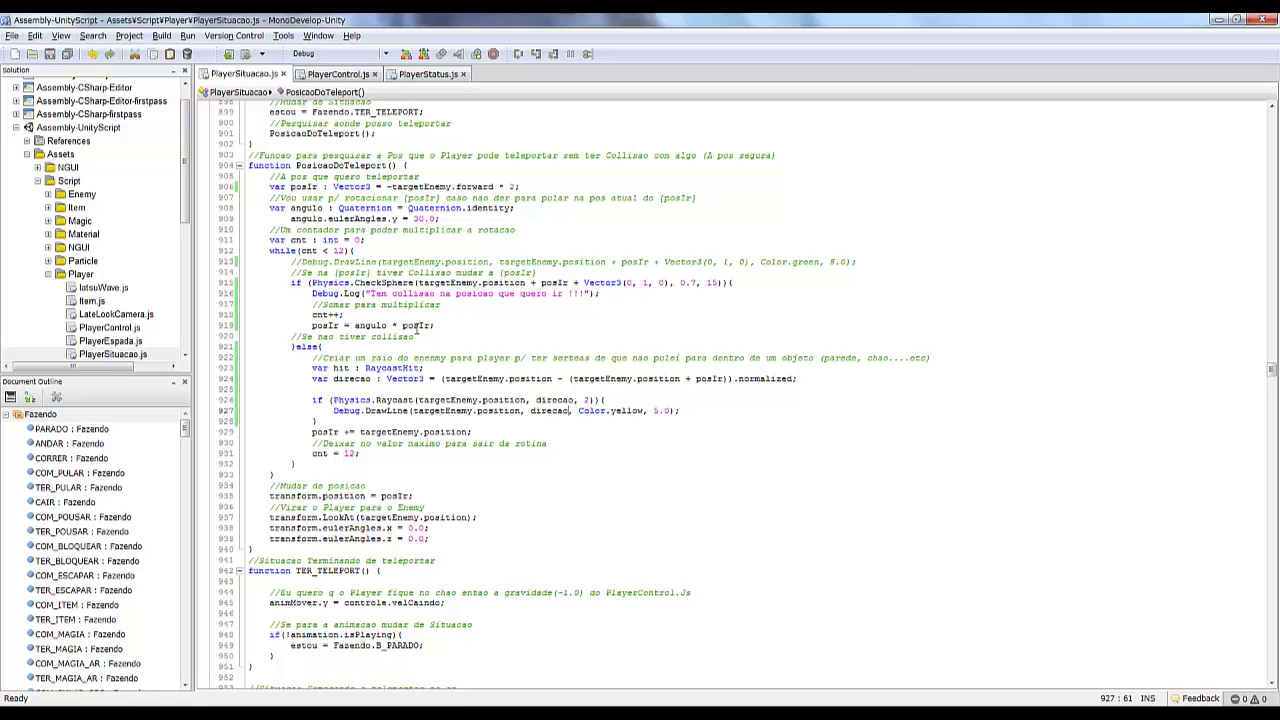
- Replace the direcao expression on line 924 with posIr.normalized
{"action": "left_click_drag", "start_coordinate": [443, 378], "coordinate": [797, 378]}
{"action": "type", "text": "posIr."}
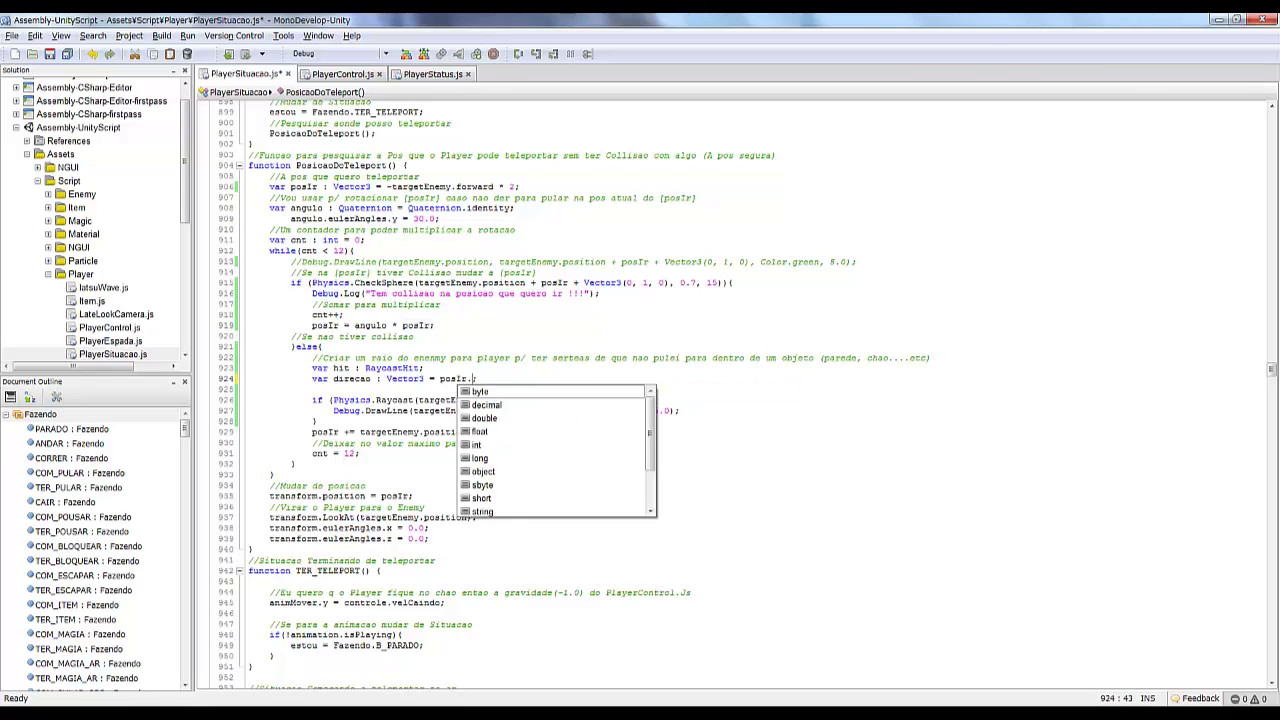
{"action": "type", "text": "r"}
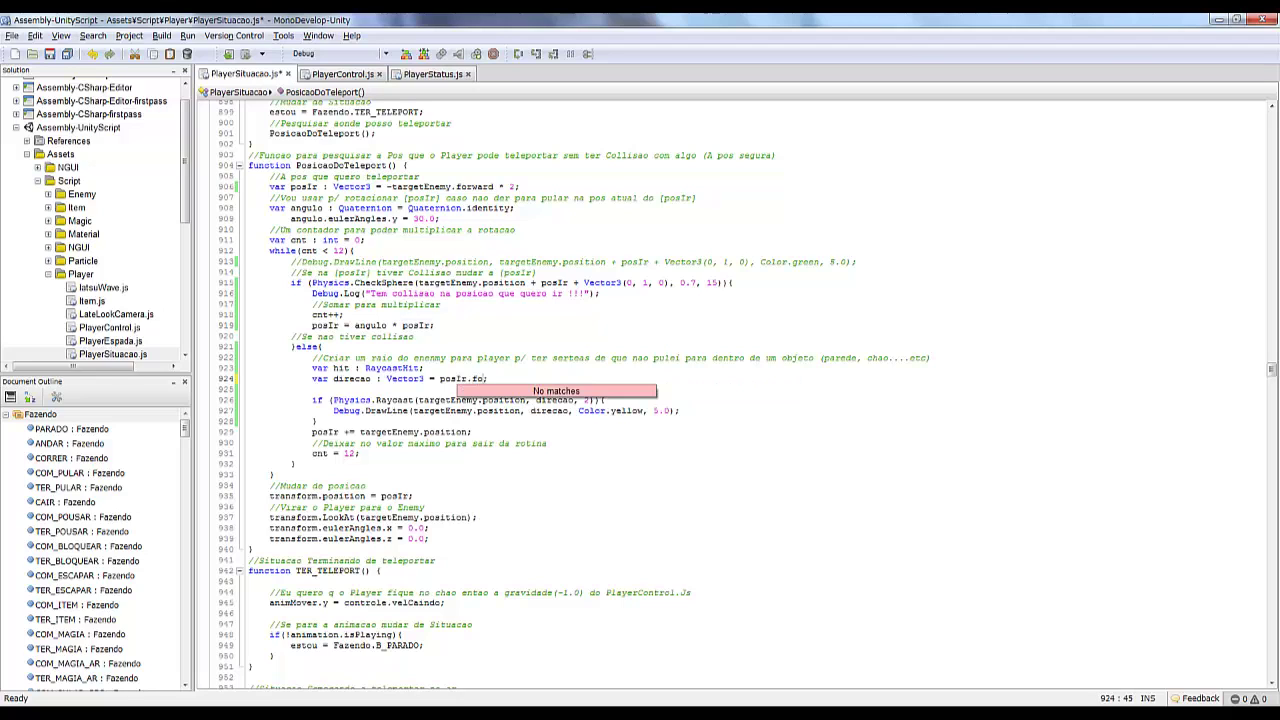
{"action": "key", "text": "BackSpace"}
{"action": "key", "text": "BackSpace"}
{"action": "type", "text": "z"}
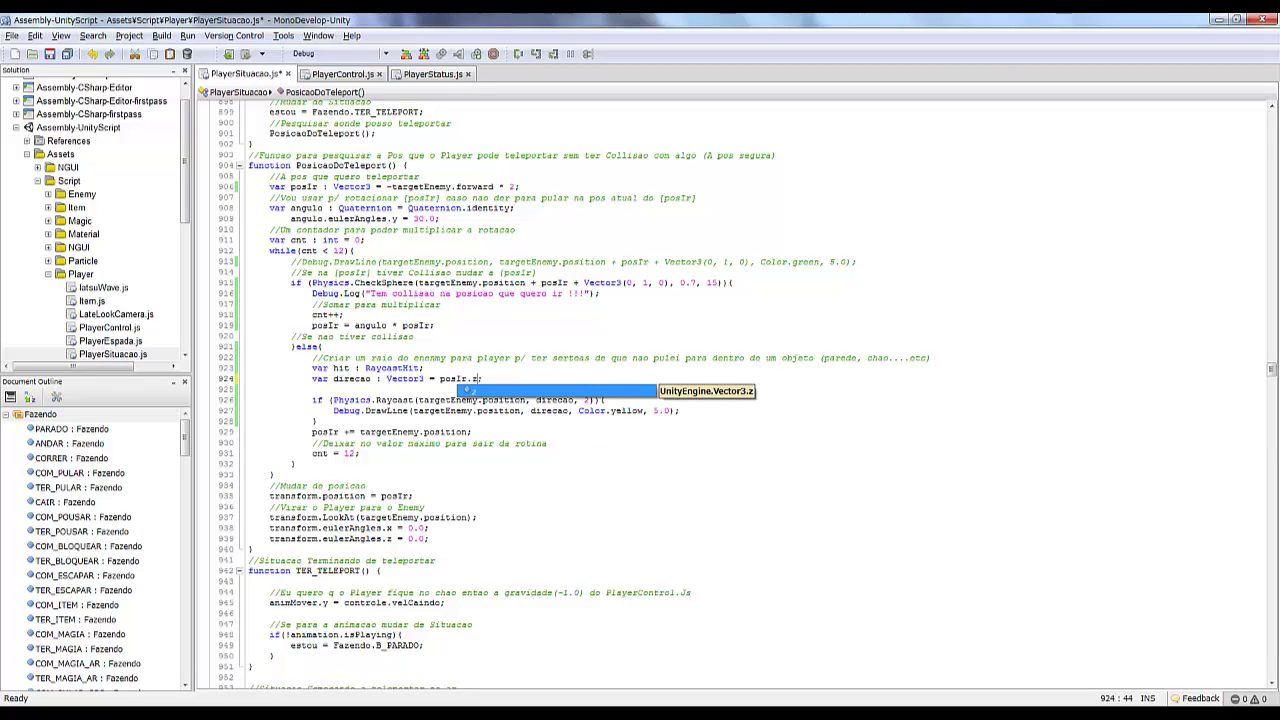
{"action": "key", "text": "BackSpace"}
{"action": "type", "text": "n"}
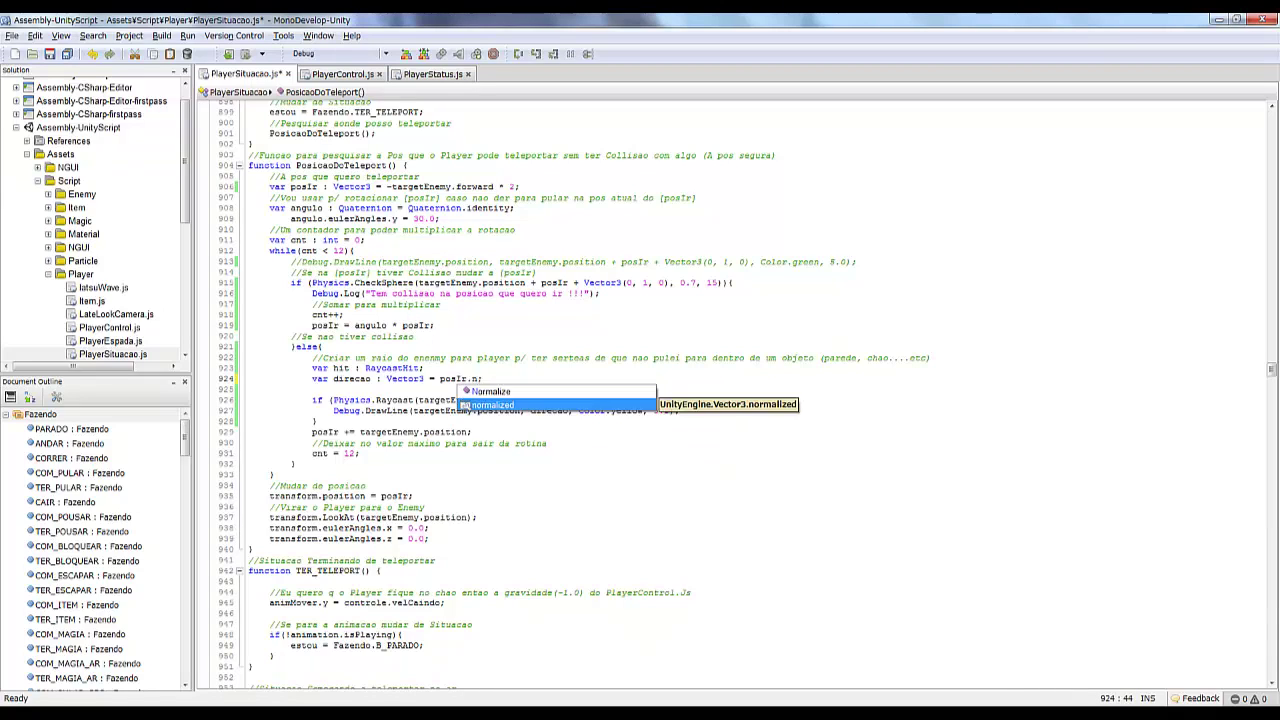
{"action": "key", "text": "Return"}
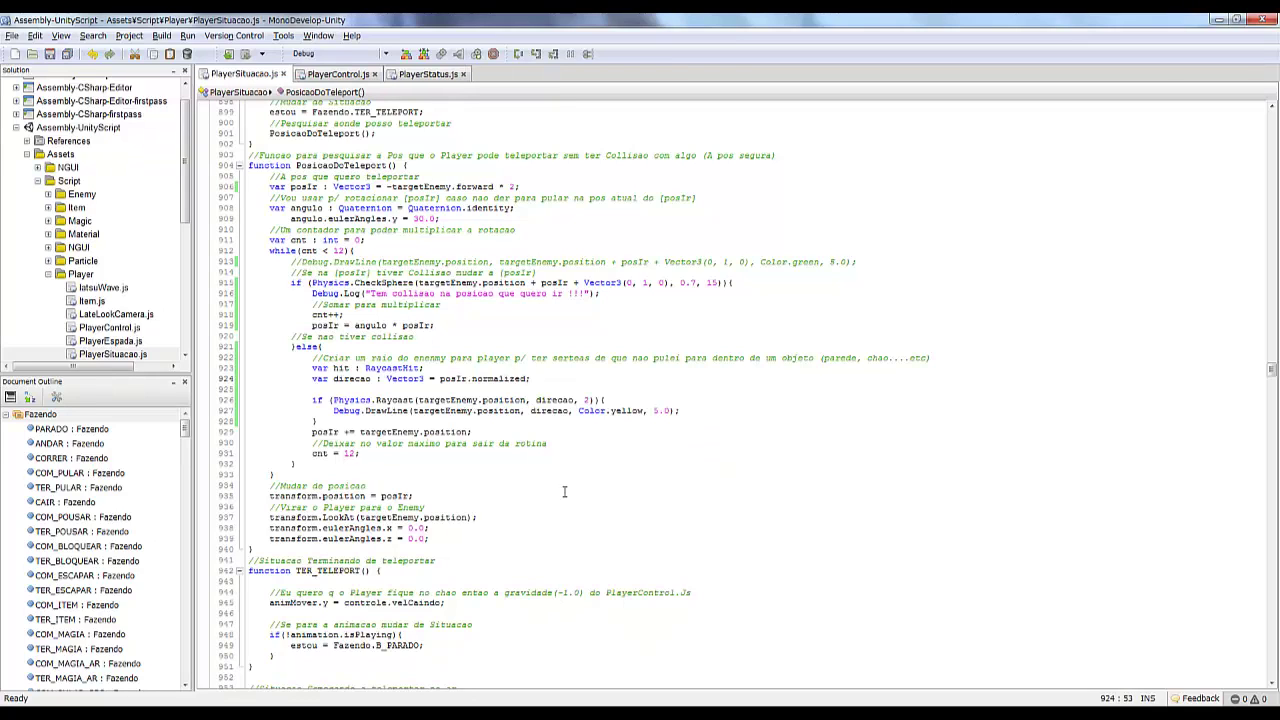
- Rewrite direcao as -posIr.forward via Vector3.forward and save the script
{"action": "key", "text": "ctrl+shift+Left"}
{"action": "key", "text": "ctrl+shift+Left"}
{"action": "key", "text": "ctrl+shift+Left"}
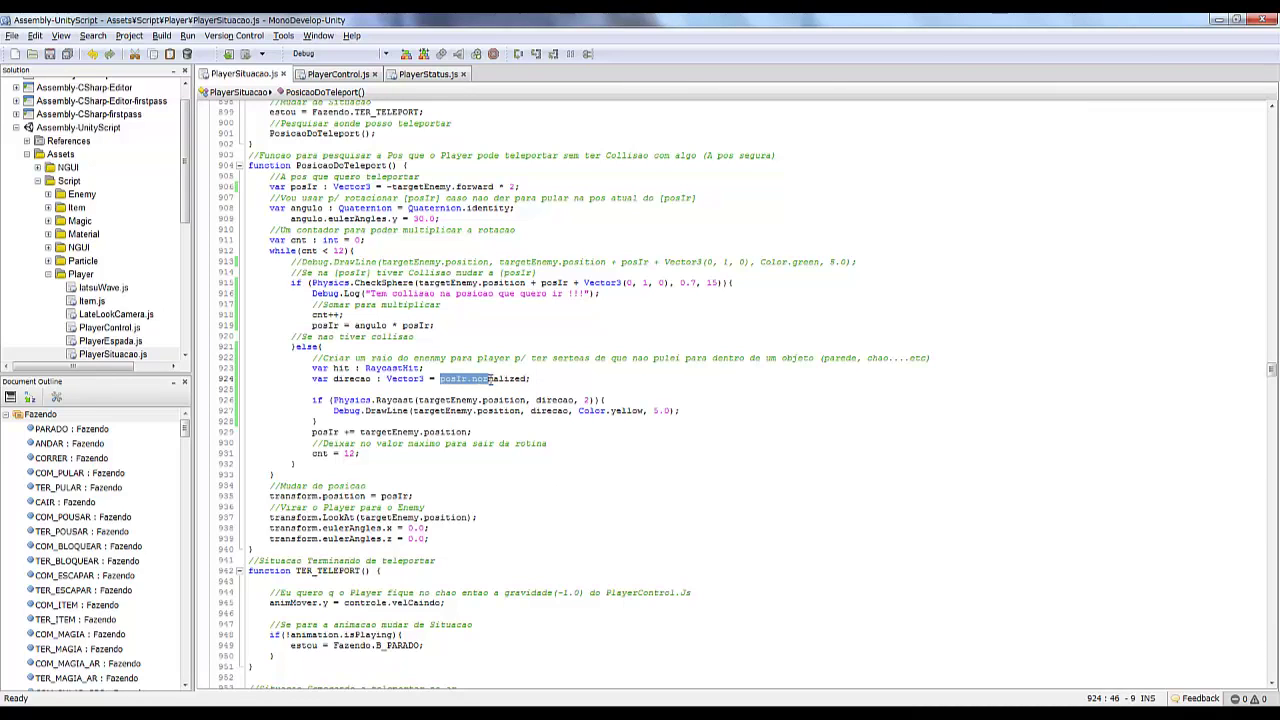
{"action": "type", "text": "Vector3.forward"}
{"action": "double_click", "coordinate": [459, 378]}
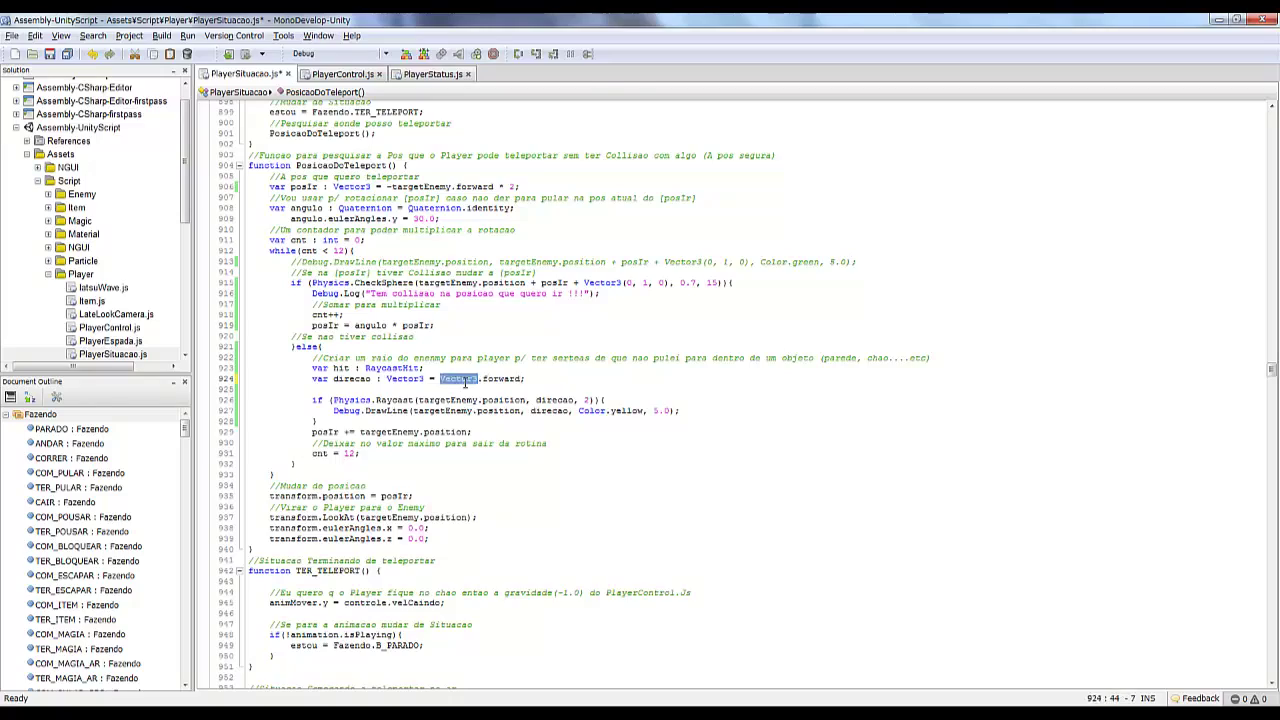
{"action": "type", "text": "posIr"}
{"action": "key", "text": "ctrl+s"}
{"action": "key", "text": "alt+Tab"}
{"action": "key", "text": "alt+Tab"}
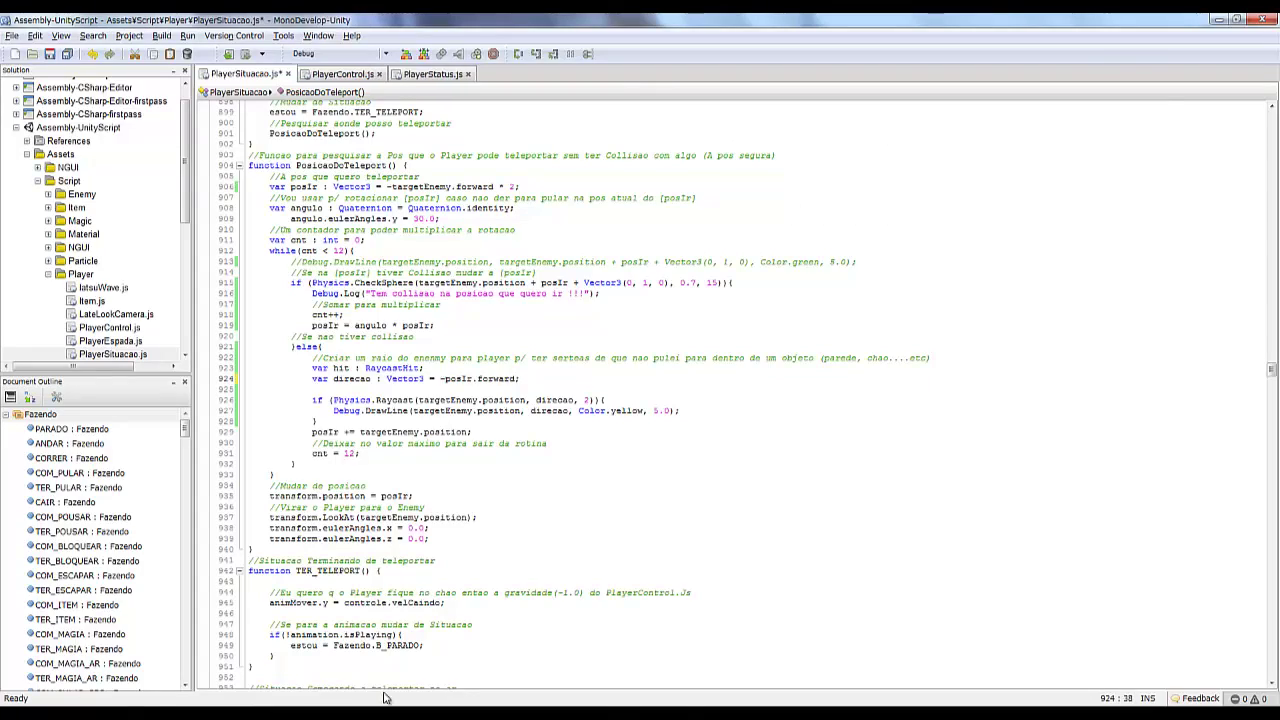
{"action": "key", "text": "alt+Tab"}
- Run the game and orbit the Scene view to inspect the teleport spot
{"action": "key", "text": "ctrl+p"}
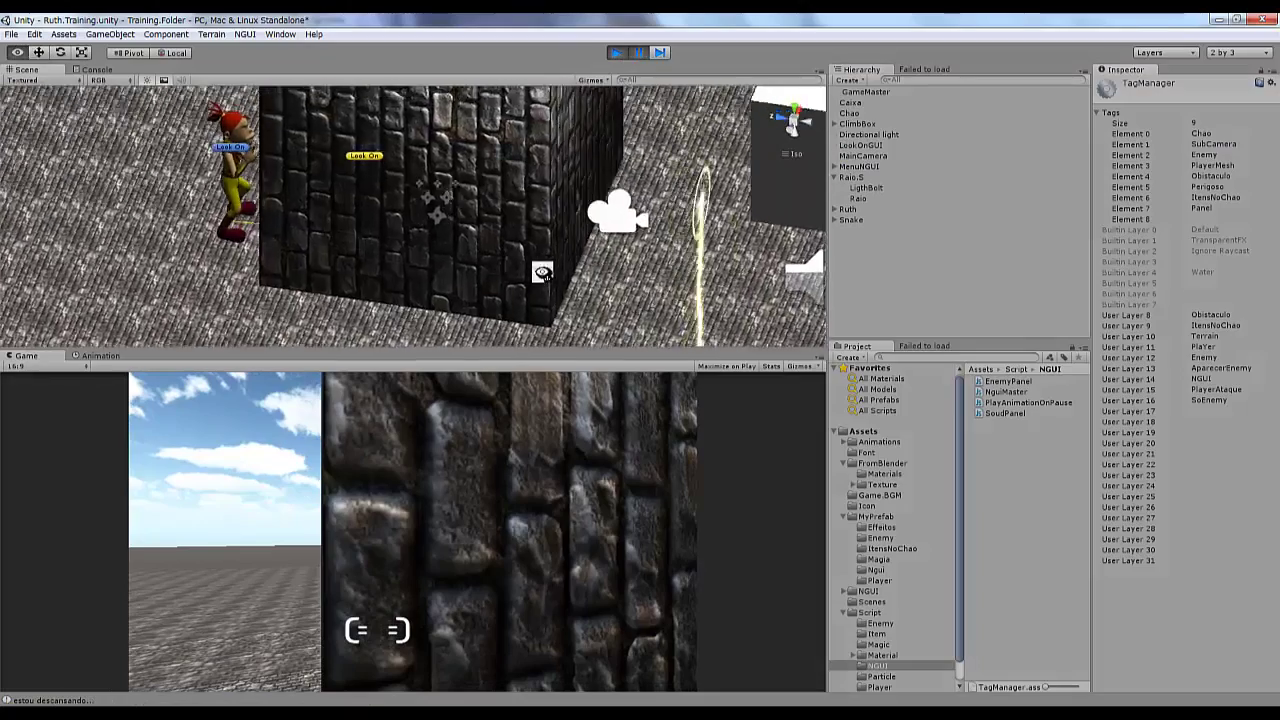
{"action": "left_click_drag", "start_coordinate": [525, 295], "coordinate": [286, 292], "text": "alt"}
{"action": "key", "text": "alt+Tab"}
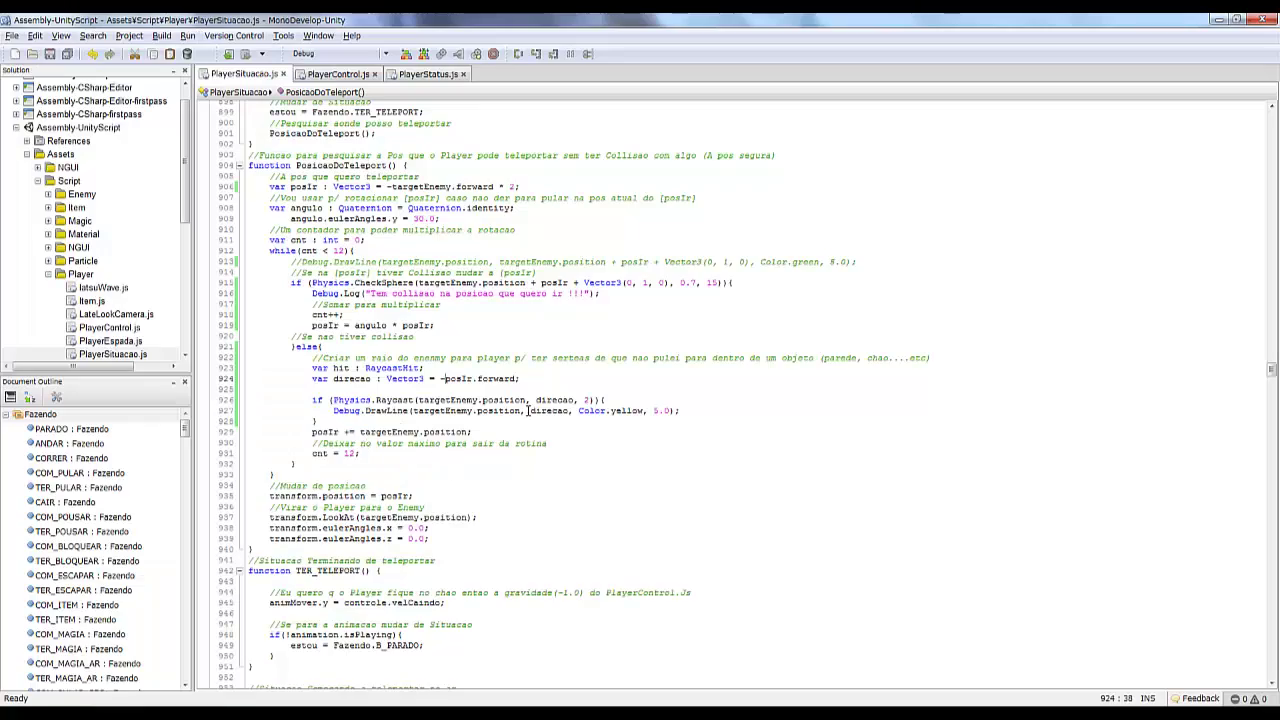
- Add the + Vector3(0, 1, 0) offset to the Raycast origin and DrawLine start
{"action": "left_click_drag", "start_coordinate": [527, 411], "coordinate": [412, 411]}
{"action": "left_click", "coordinate": [659, 410]}
{"action": "type", "text": "+"}
{"action": "left_click_drag", "start_coordinate": [568, 283], "coordinate": [670, 283]}
{"action": "key", "text": "ctrl+c"}
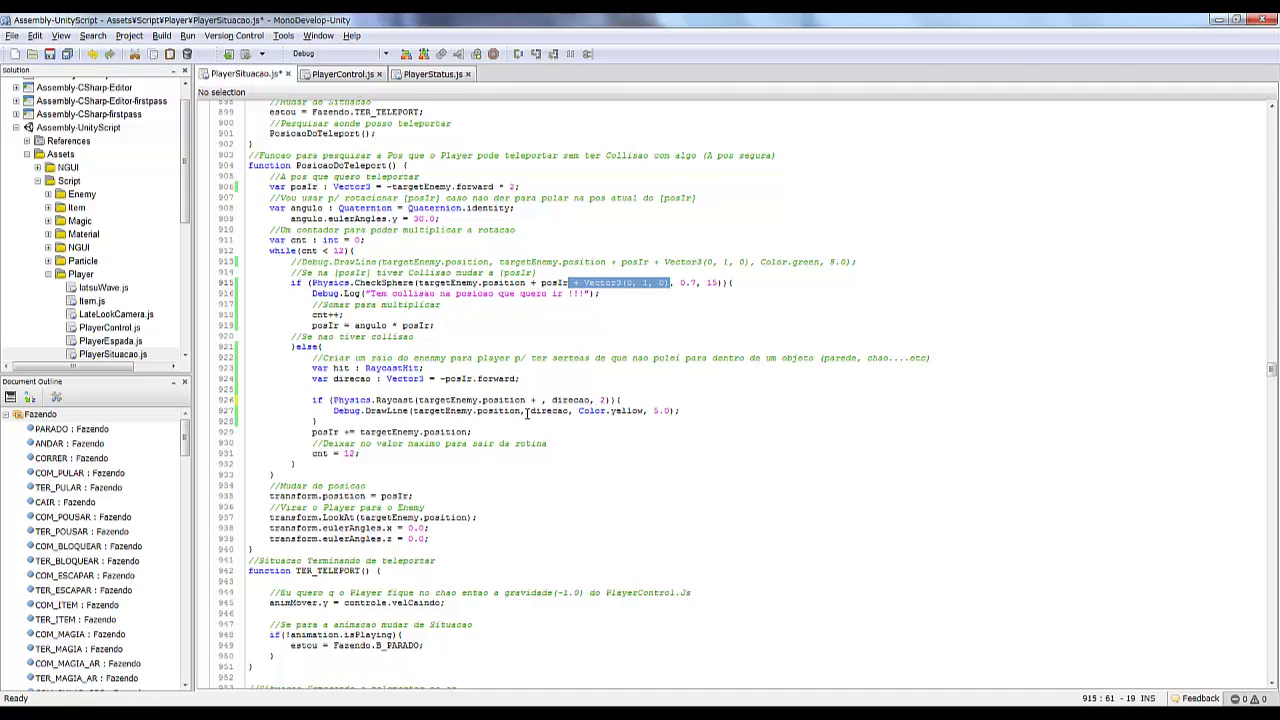
{"action": "left_click", "coordinate": [530, 400]}
{"action": "key", "text": "ctrl+v"}
{"action": "left_click", "coordinate": [530, 410]}
{"action": "key", "text": "ctrl+v"}
- End DrawLine at targetEnemy.position + direcao and test it in play mode
{"action": "left_click_drag", "start_coordinate": [530, 410], "coordinate": [412, 410]}
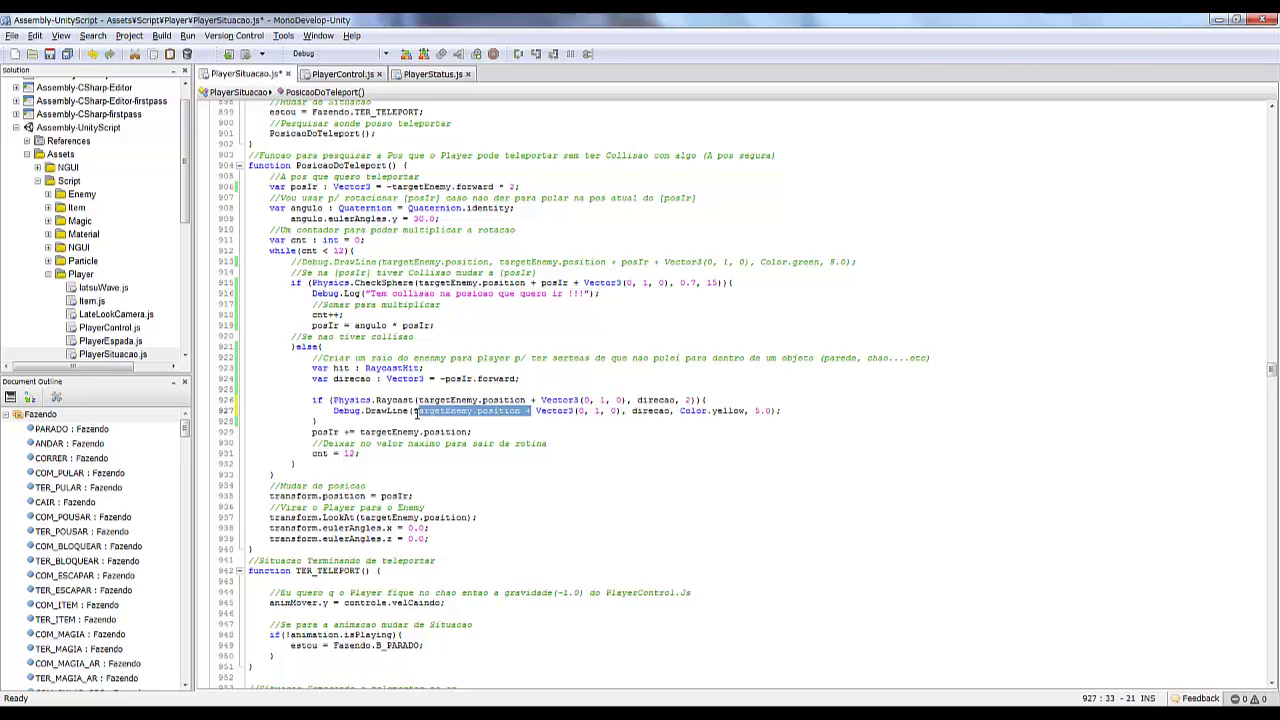
{"action": "key", "text": "ctrl+c"}
{"action": "left_click", "coordinate": [632, 410]}
{"action": "key", "text": "ctrl+v"}
{"action": "left_click", "coordinate": [360, 645]}
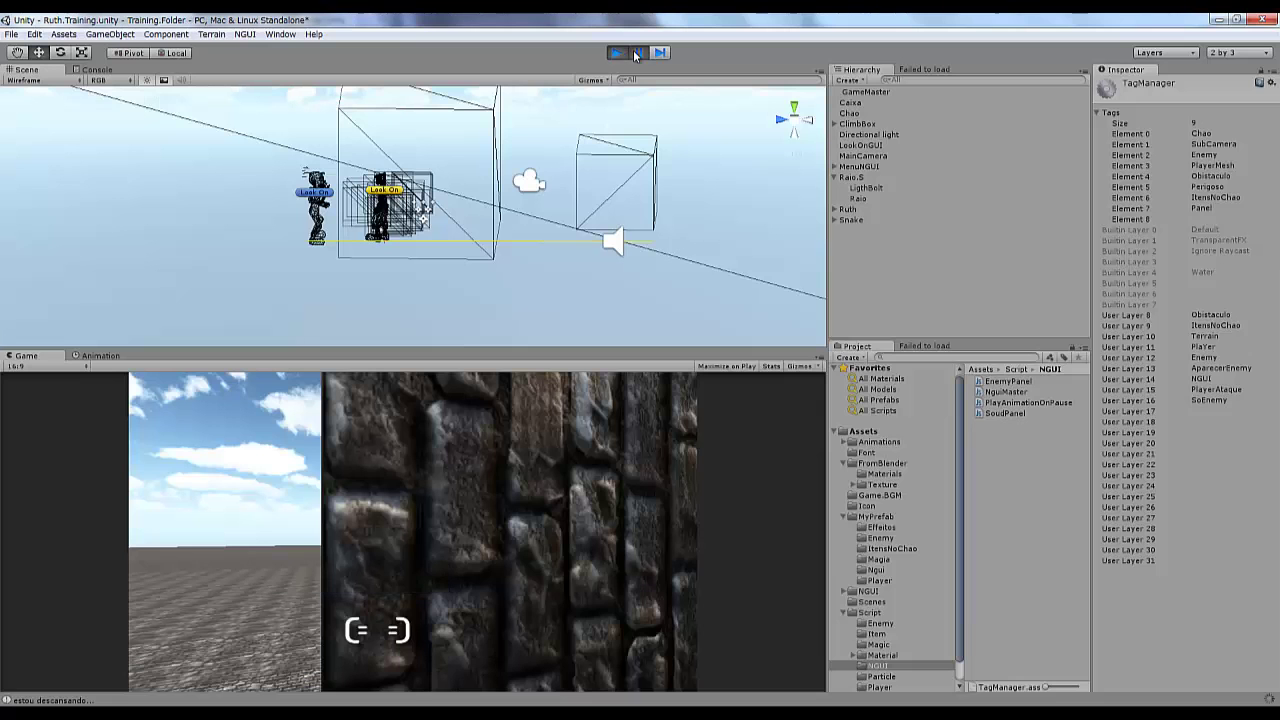
{"action": "left_click", "coordinate": [615, 53]}
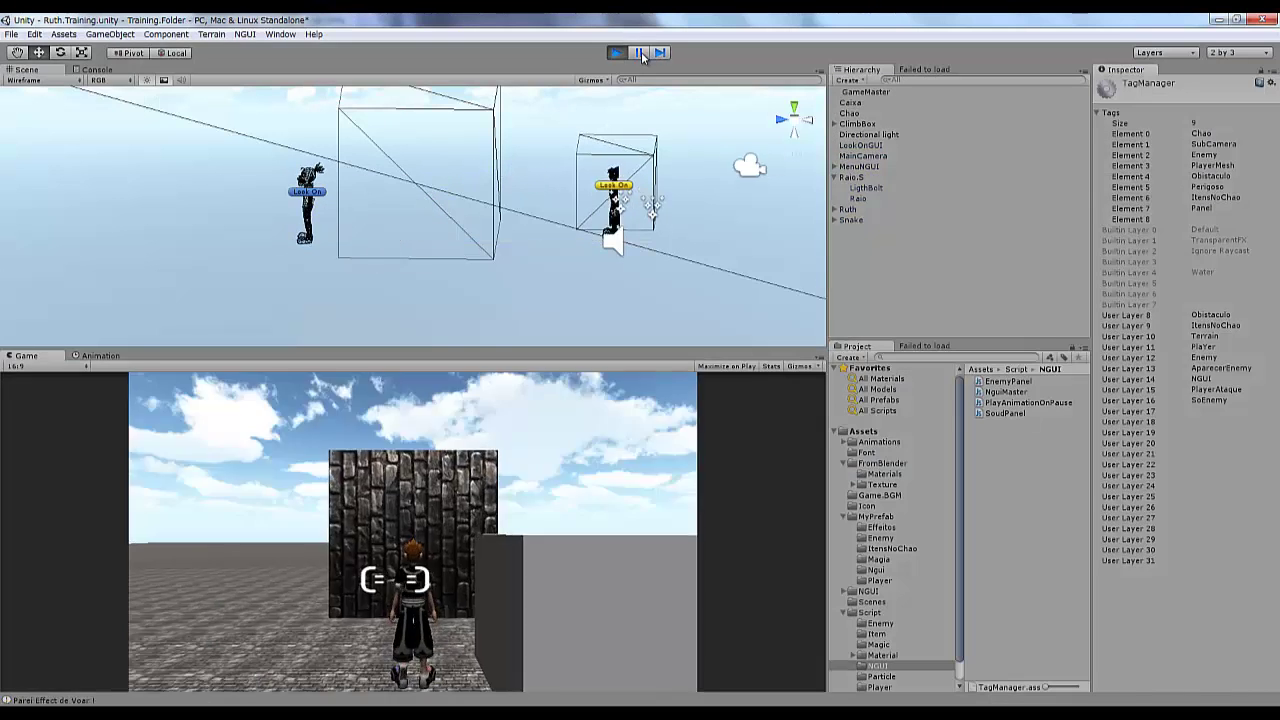
{"action": "left_click", "coordinate": [430, 650]}
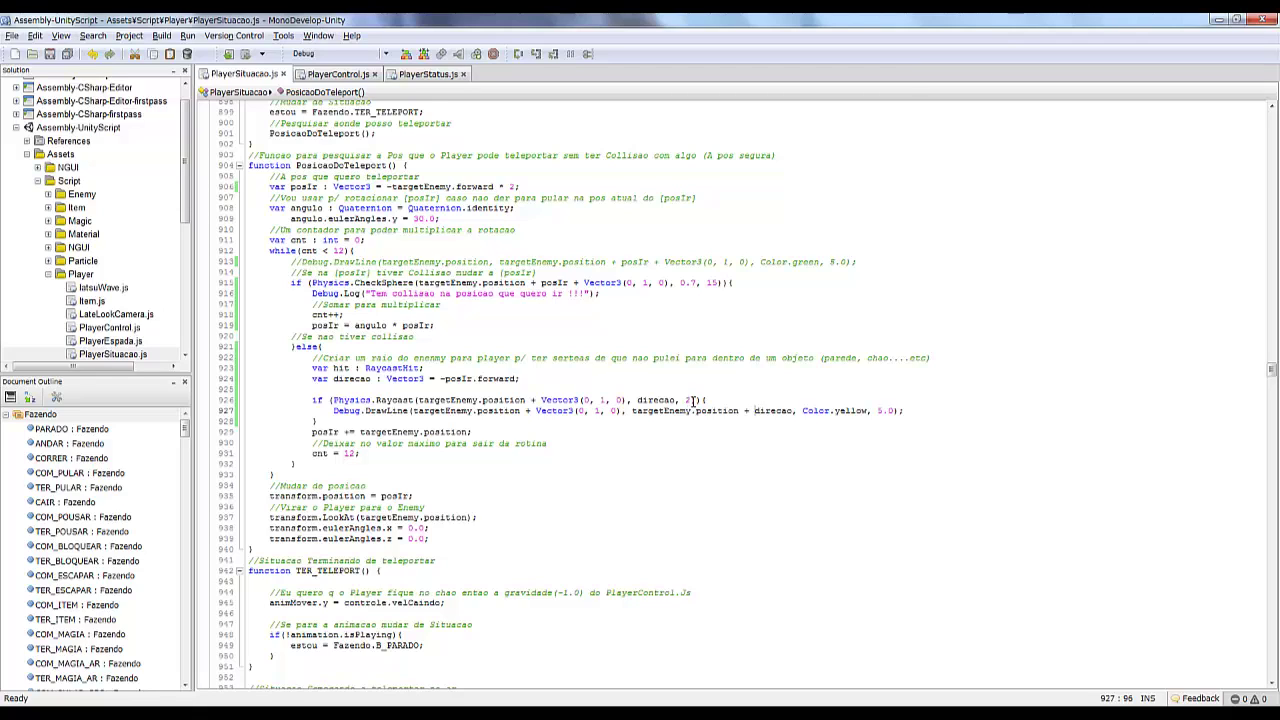
- Pass hit into Physics.Raycast just before the distance 2 argument
{"action": "left_click", "coordinate": [692, 400]}
{"action": "left_click", "coordinate": [418, 400]}
{"action": "type", "text": "("}
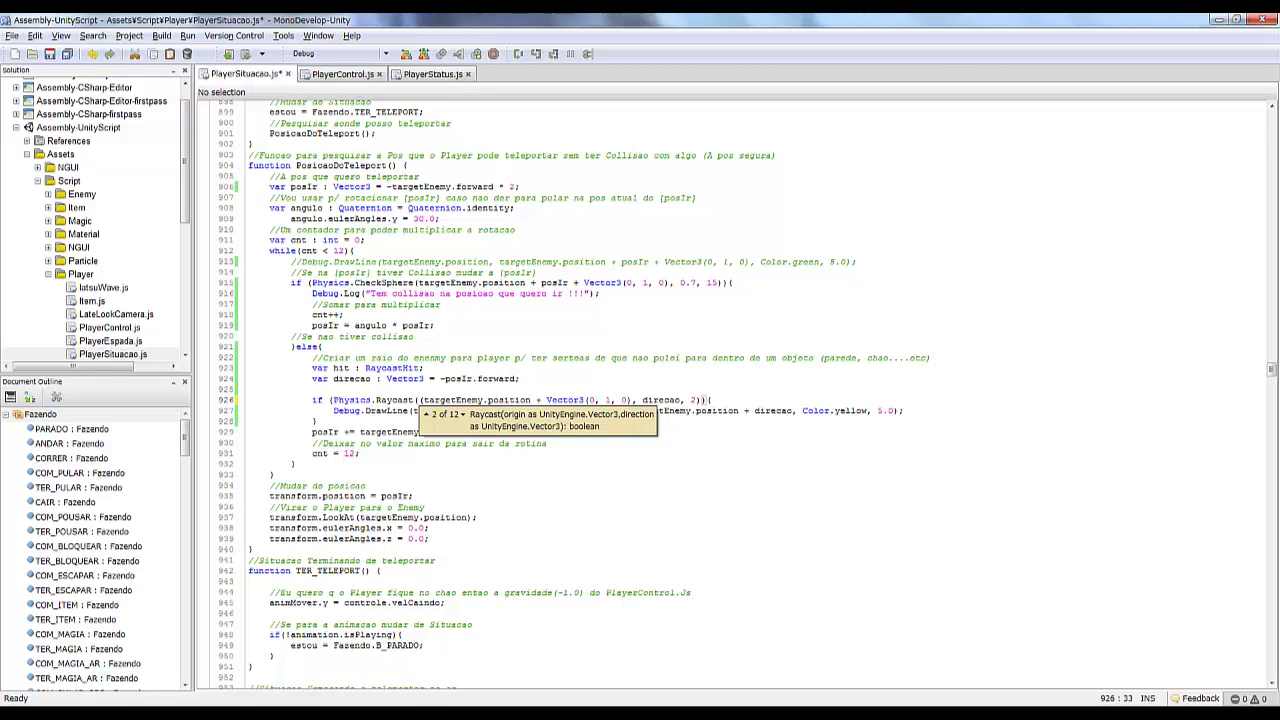
{"action": "key", "text": "Down"}
{"action": "key", "text": "Down"}
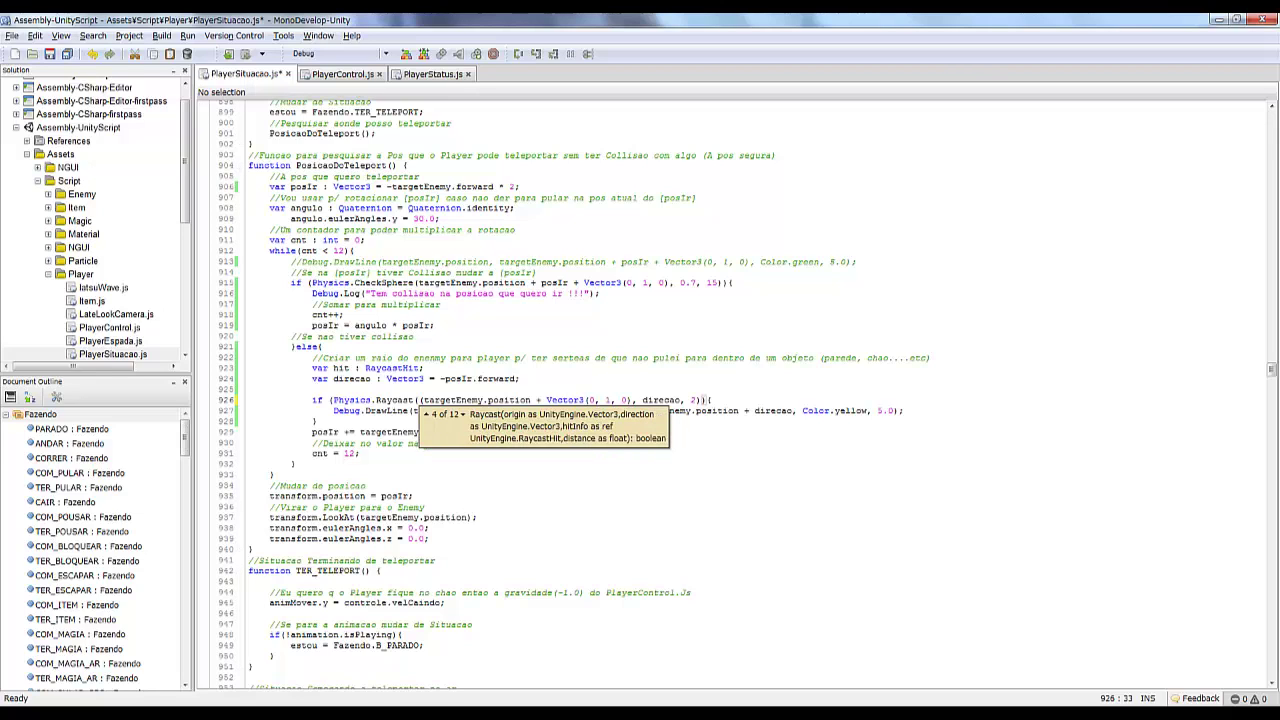
{"action": "key", "text": "BackSpace"}
{"action": "left_click", "coordinate": [688, 400]}
{"action": "type", "text": "hit,"}
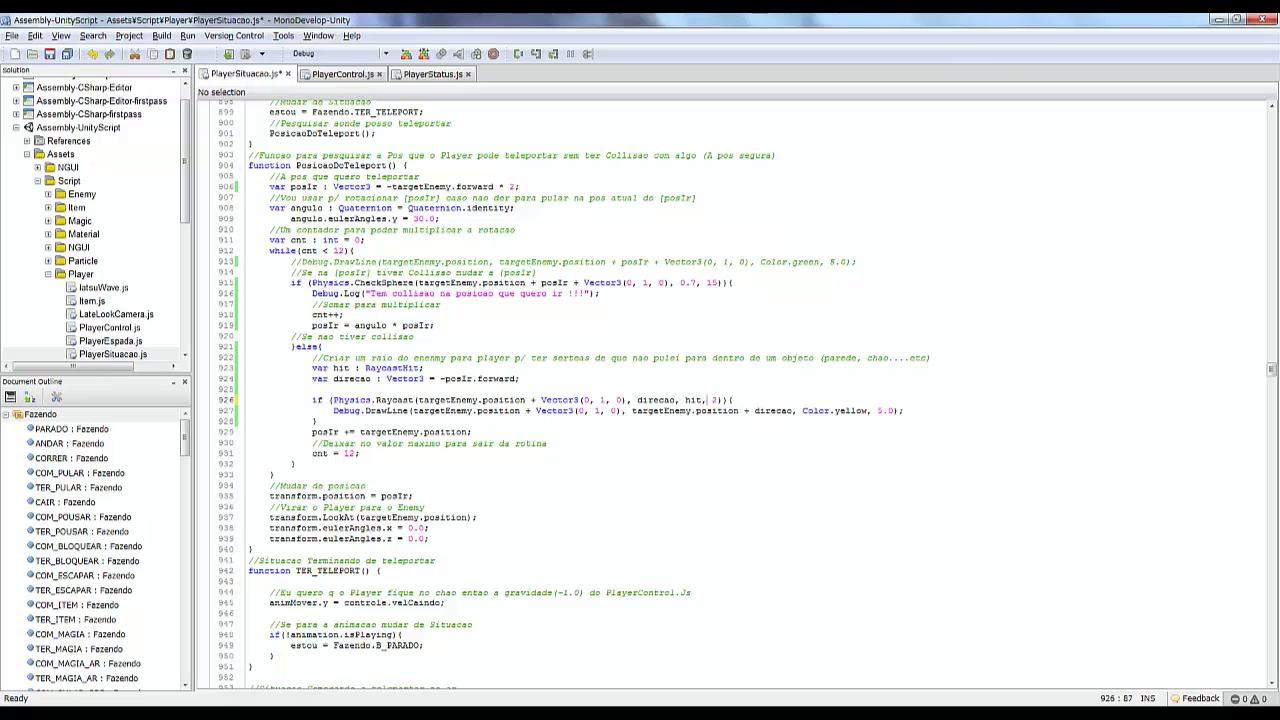
{"action": "left_click", "coordinate": [417, 400]}
{"action": "type", "text": "("}
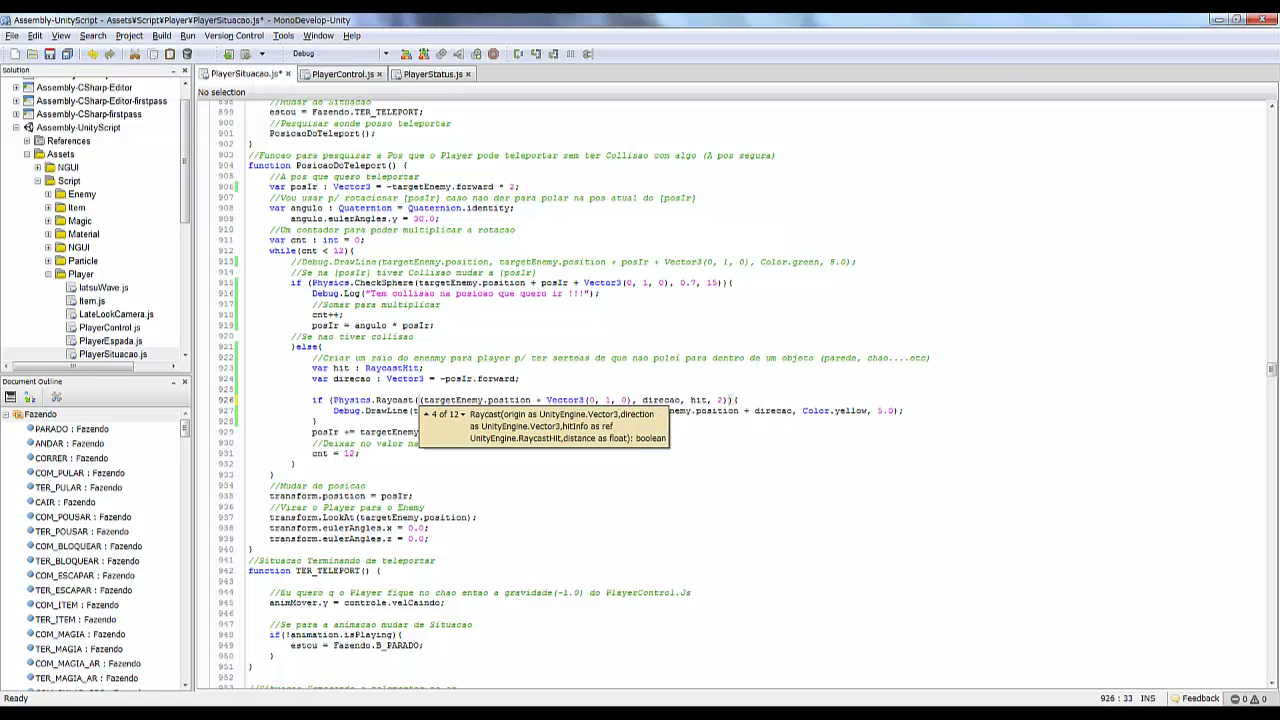
{"action": "key", "text": "BackSpace"}
{"action": "left_click", "coordinate": [685, 400]}
{"action": "type", "text": "var"}
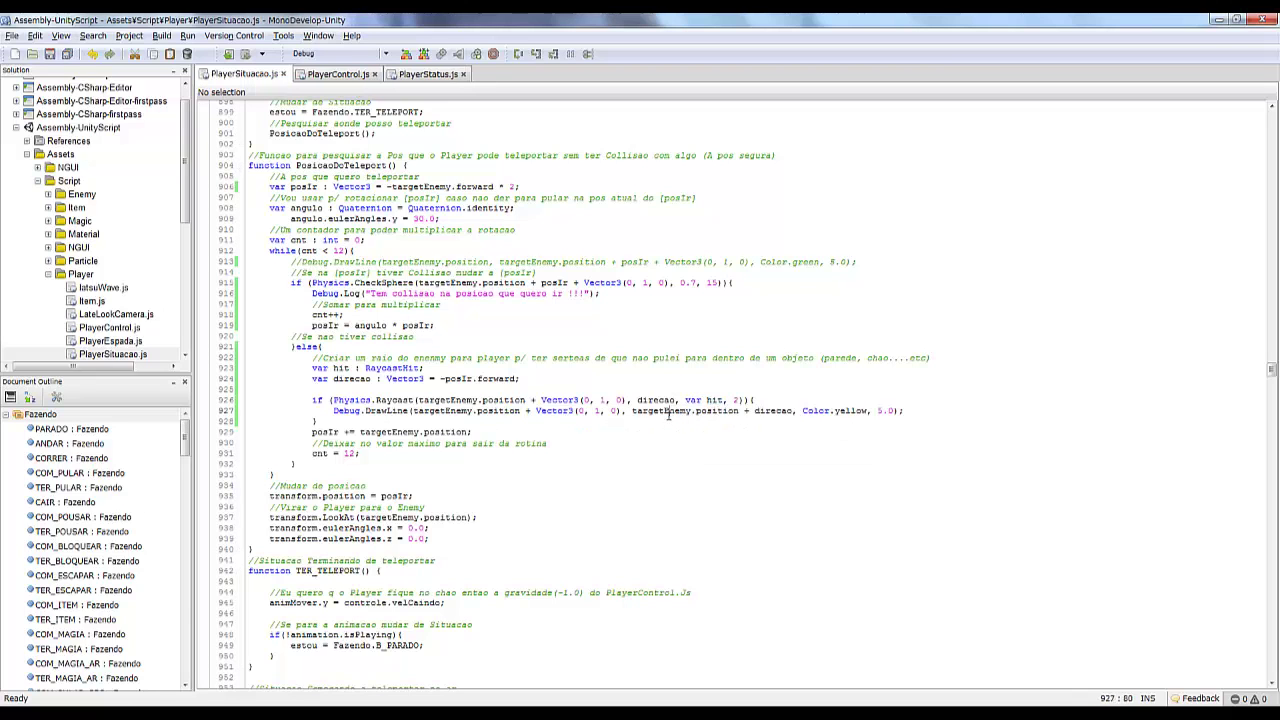
- End the yellow Debug.DrawLine at hit.point instead of direcao
{"action": "double_click", "coordinate": [652, 410]}
{"action": "type", "text": "hit"}
{"action": "left_click_drag", "start_coordinate": [699, 410], "coordinate": [752, 410]}
{"action": "key", "text": "BackSpace"}
- Clear the console error by removing var before hit, then bring back Unity's Scene view
{"action": "key", "text": "alt+Tab"}
{"action": "left_click", "coordinate": [70, 700]}
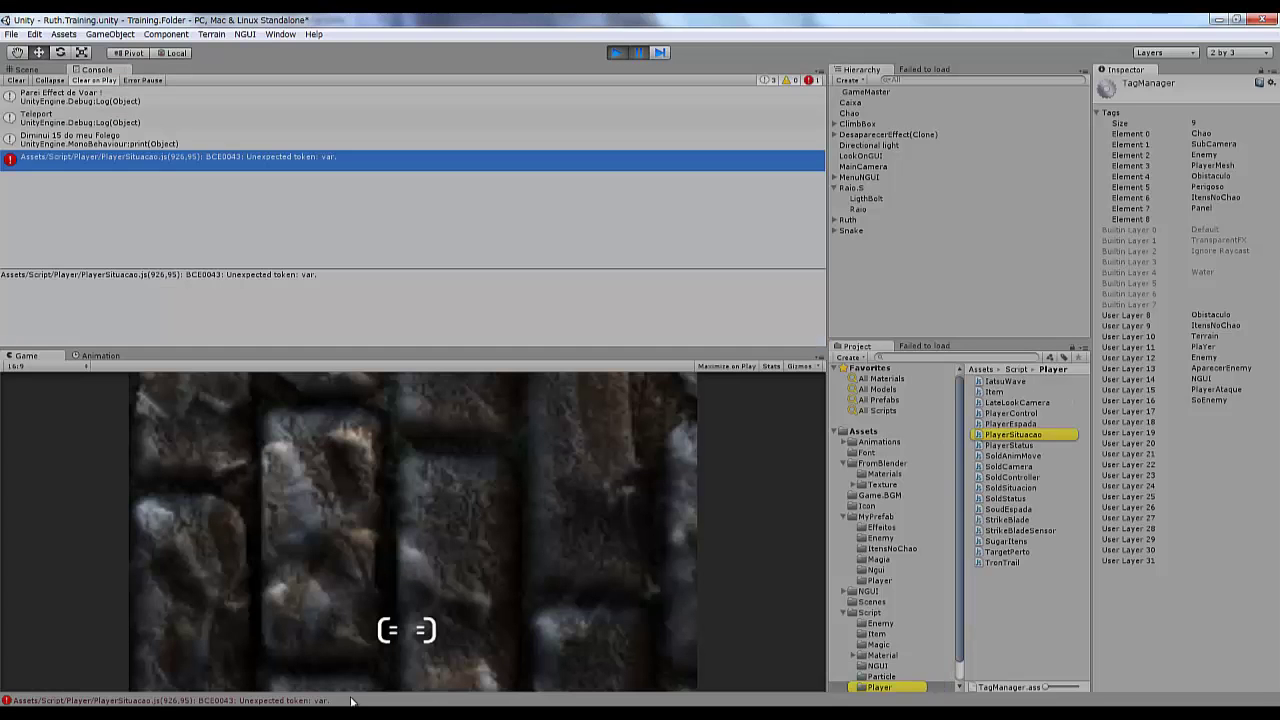
{"action": "double_click", "coordinate": [200, 157]}
{"action": "key", "text": "BackSpace"}
{"action": "key", "text": "BackSpace"}
{"action": "key", "text": "BackSpace"}
{"action": "key", "text": "alt+Tab"}
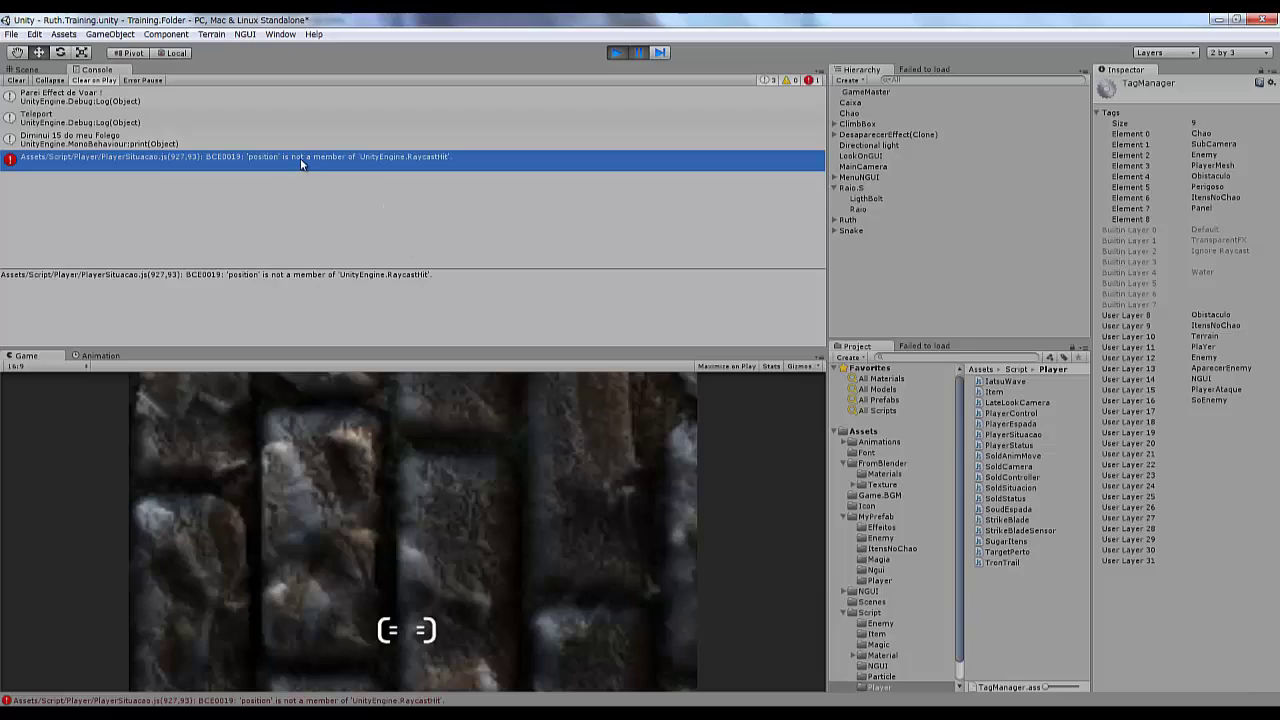
{"action": "key", "text": "alt+Tab"}
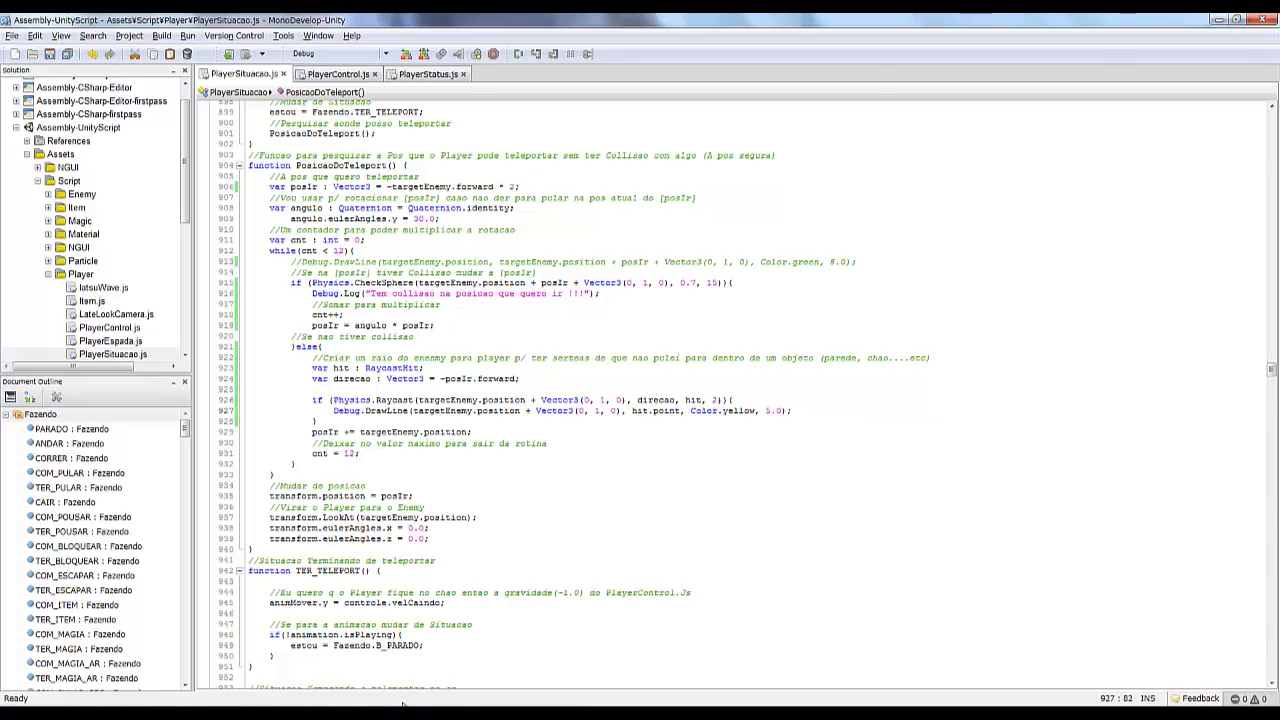
{"action": "key", "text": "alt+Tab"}
{"action": "left_click", "coordinate": [26, 70]}
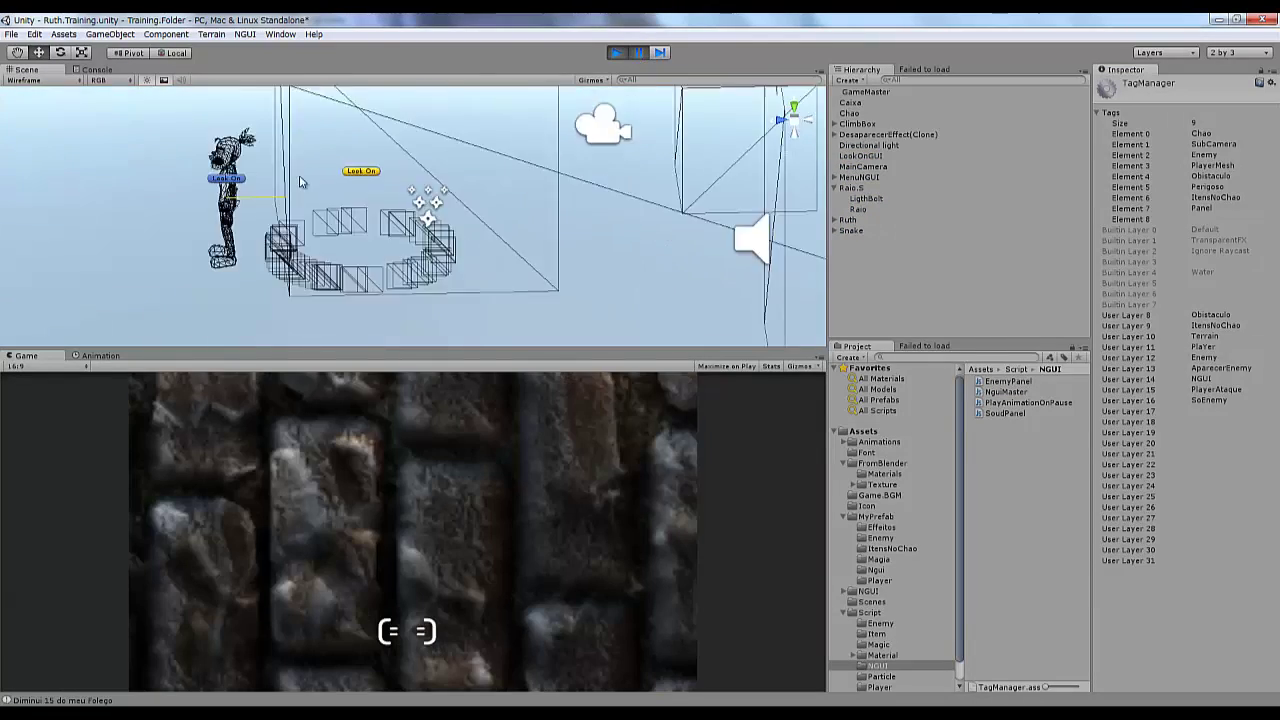
{"action": "key", "text": "alt+Tab"}
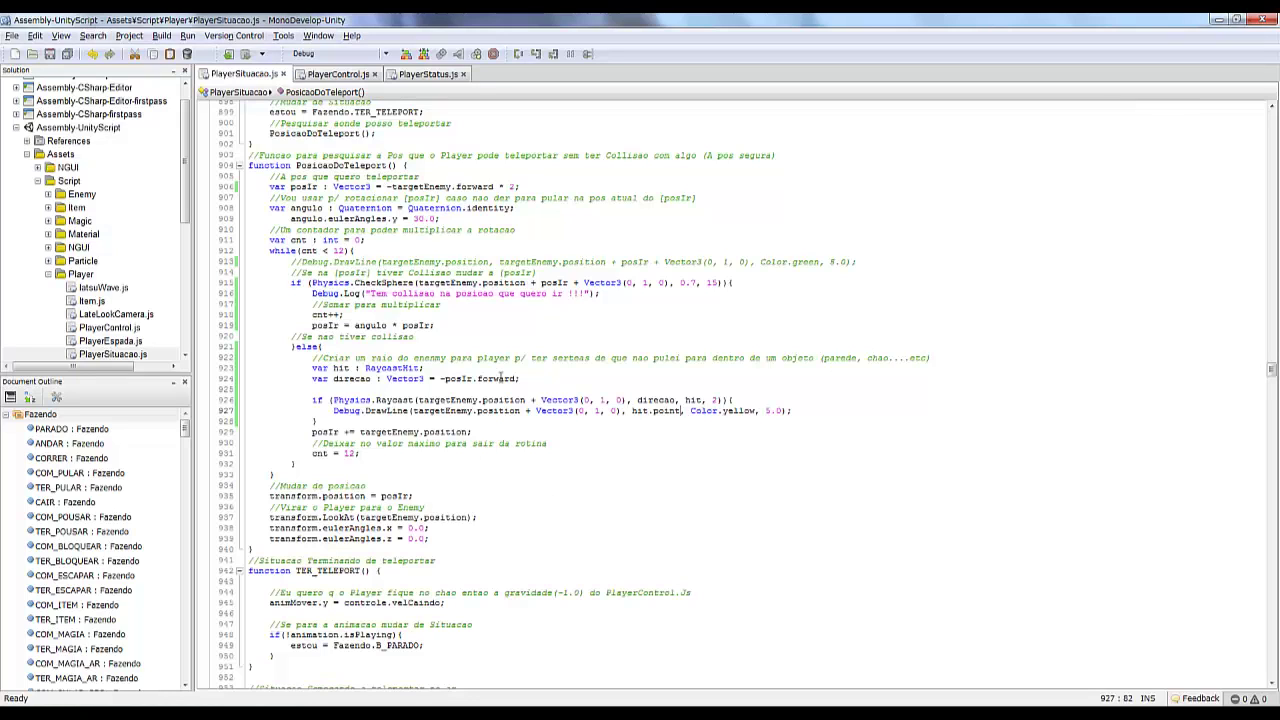
- Add the comments 'A direcao tem que ser p/ a posIrencostar em algo' and 'Me mostrar a pos que encostou'
{"action": "key", "text": "Return"}
{"action": "type", "text": "//A direcao"}
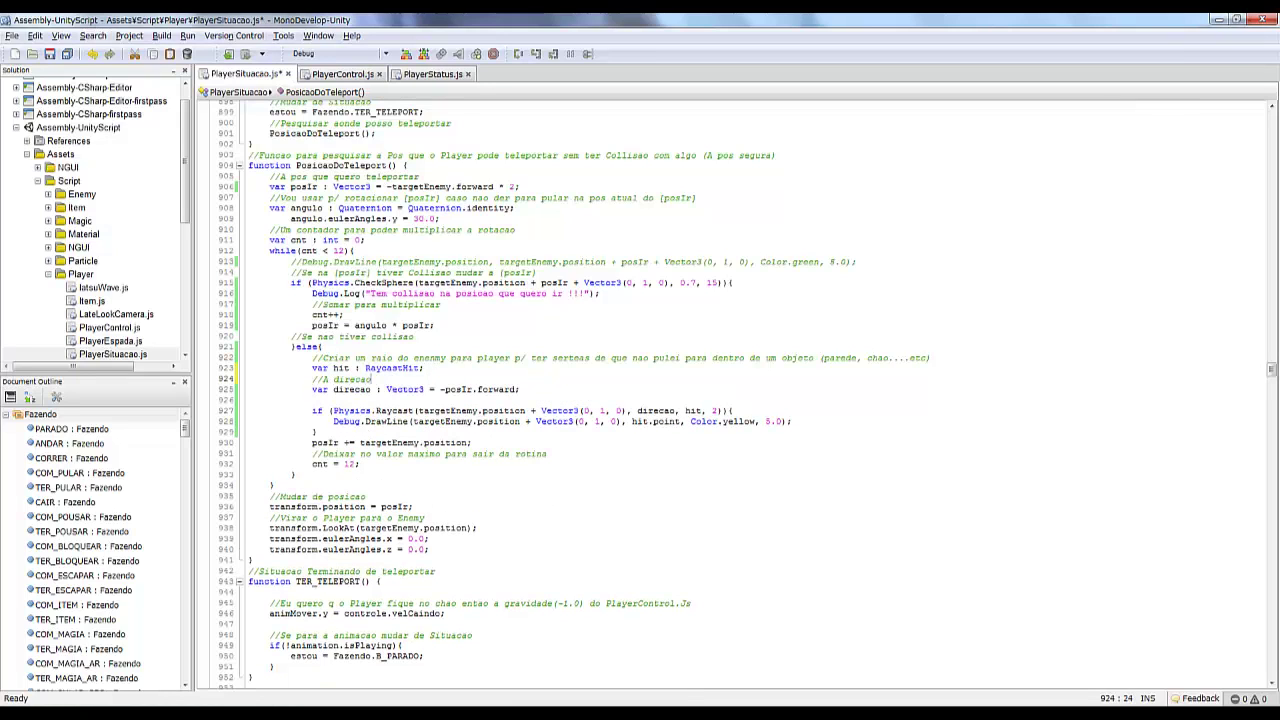
{"action": "type", "text": " tem que ser p/ aposIr"}
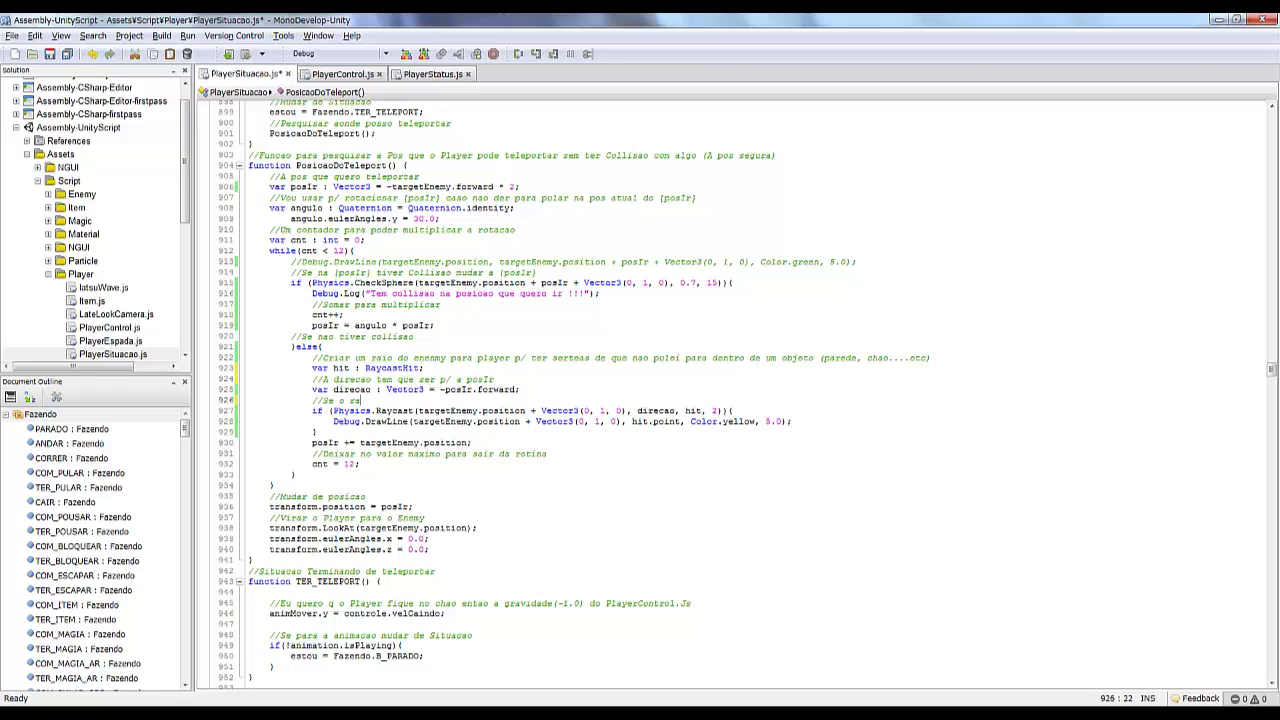
{"action": "type", "text": "encostar em algo"}
{"action": "key", "text": "Down"}
{"action": "key", "text": "End"}
{"action": "key", "text": "Return"}
{"action": "type", "text": "//Me mostrar a p"}
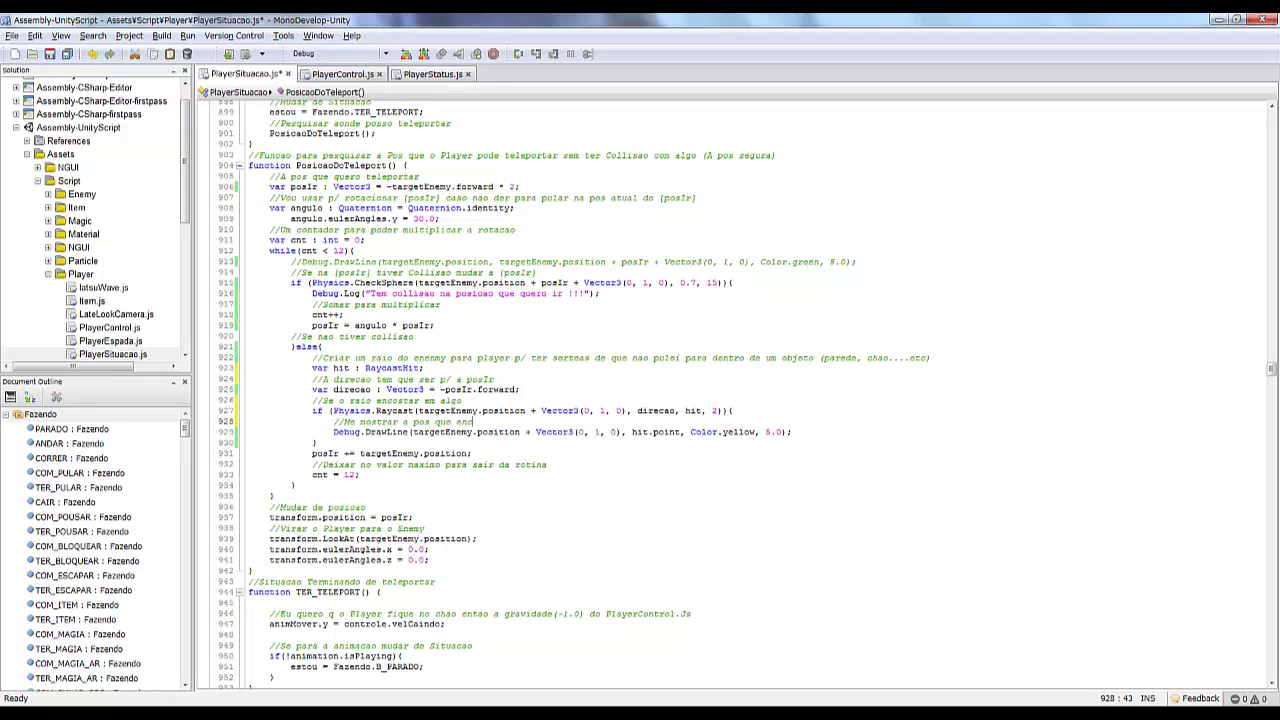
{"action": "type", "text": "os que encostou"}
- Paste the cnt++ and posIr rotation lines after Debug.DrawLine, commenting 'e continuar o While()'
{"action": "left_click", "coordinate": [500, 432]}
{"action": "left_click", "coordinate": [792, 432]}
{"action": "key", "text": "Return"}
{"action": "left_click_drag", "start_coordinate": [434, 325], "coordinate": [290, 304]}
{"action": "key", "text": "ctrl+c"}
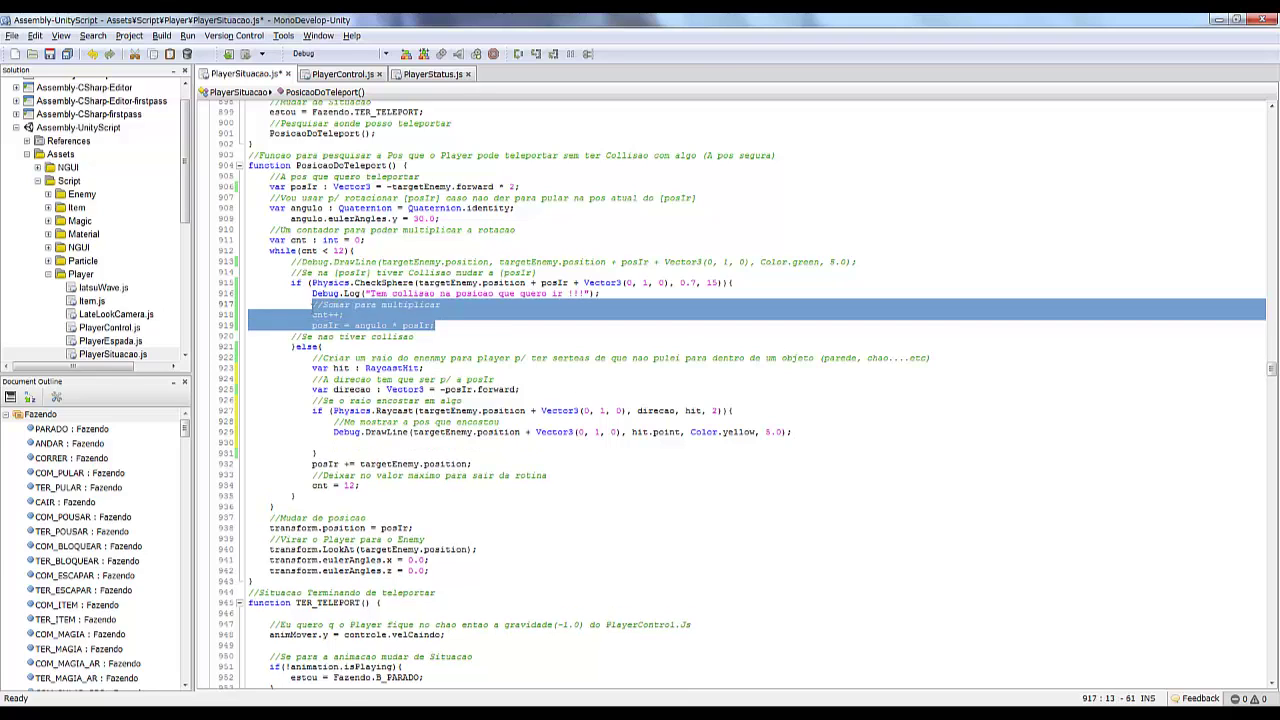
{"action": "left_click", "coordinate": [333, 442]}
{"action": "key", "text": "ctrl+v"}
{"action": "key", "text": "BackSpace"}
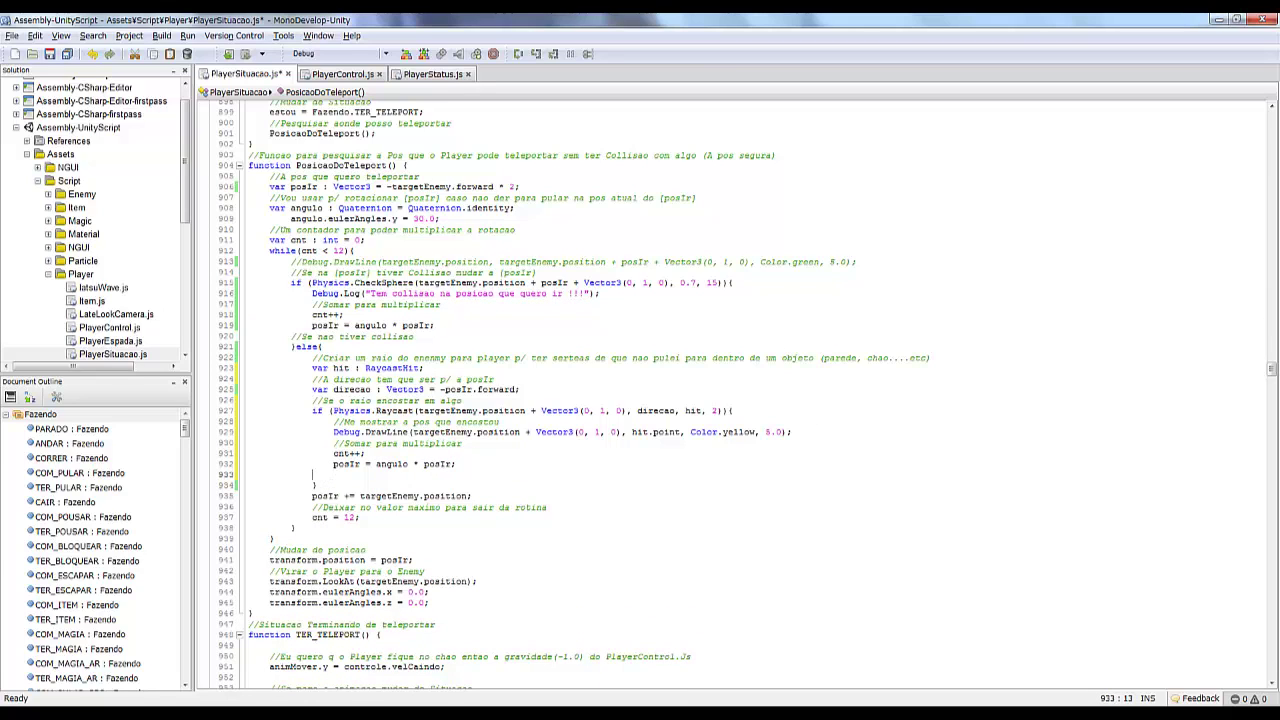
{"action": "left_click", "coordinate": [495, 443]}
{"action": "type", "text": "e continuar o W"}
{"action": "type", "text": "hile()"}
{"action": "left_click", "coordinate": [333, 474]}
- Wrap the final posIr and cnt = 12 lines in an else branch commented 'Se nao tem obstaculo'
{"action": "key", "text": "BackSpace"}
{"action": "key", "text": "BackSpace"}
{"action": "type", "text": "Se nao tem nen"}
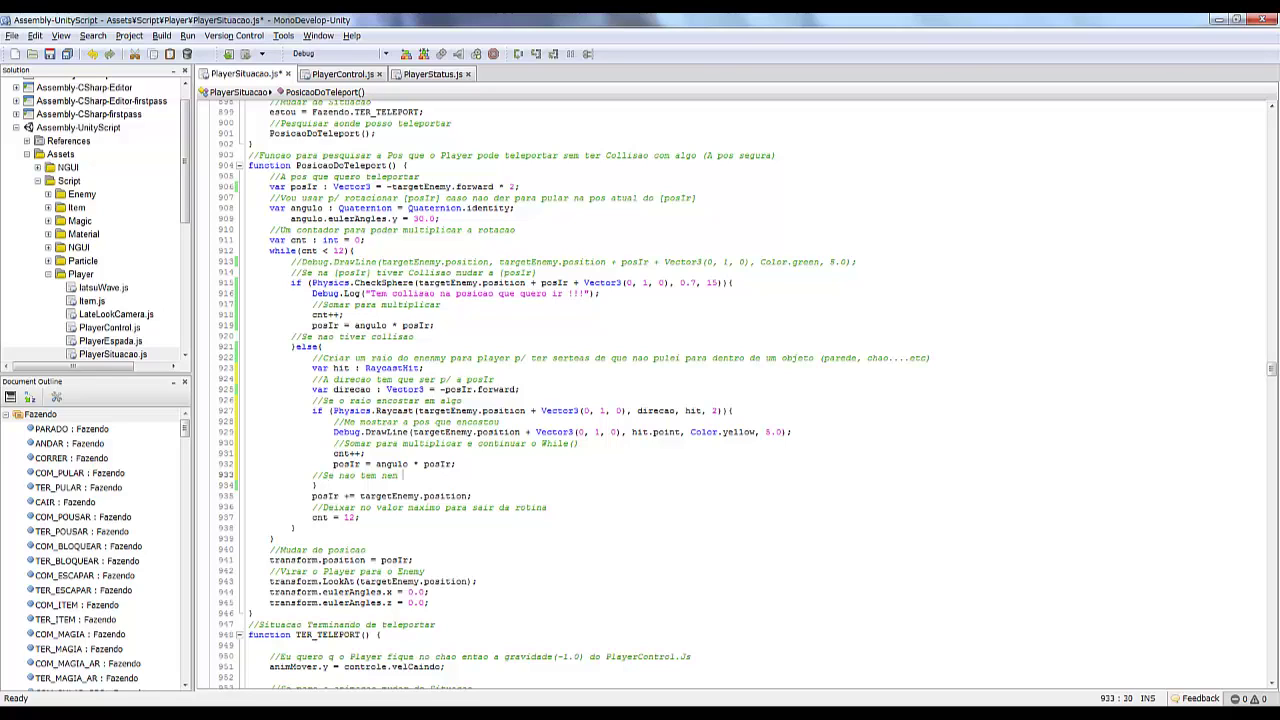
{"action": "type", "text": "bstaculo"}
{"action": "left_click", "coordinate": [316, 485]}
{"action": "type", "text": "else"}
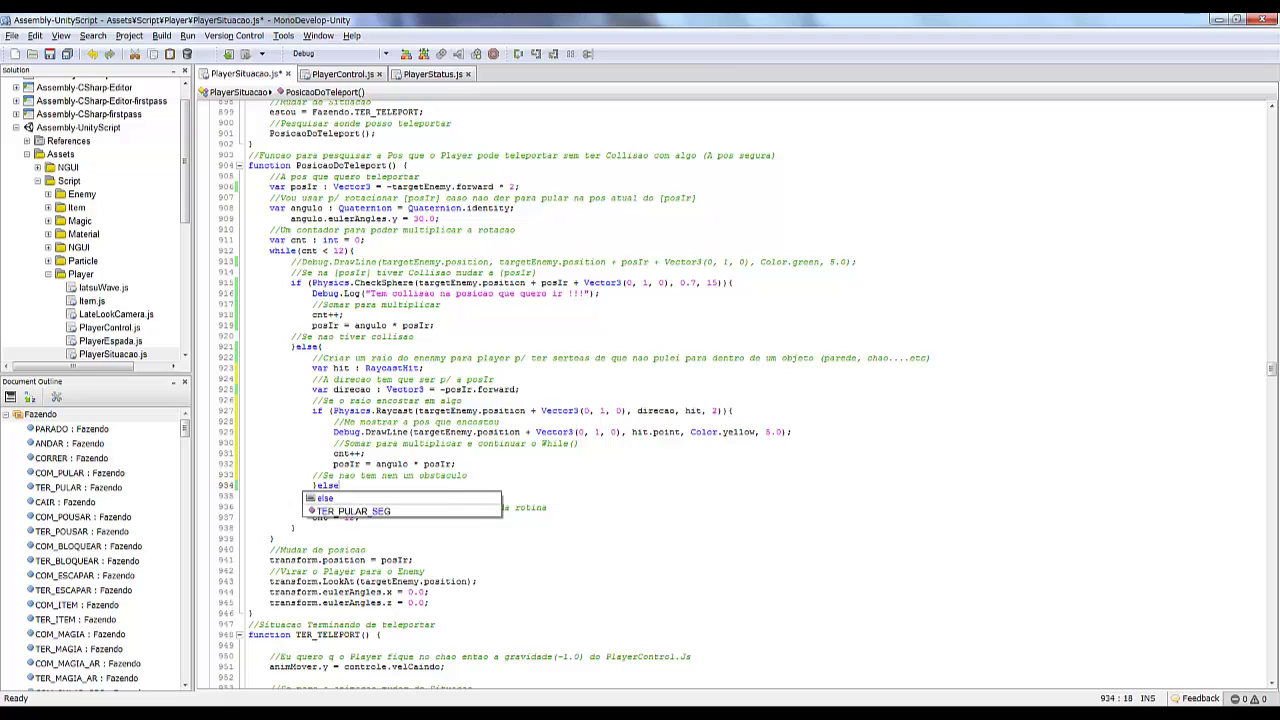
{"action": "type", "text": "{"}
{"action": "left_click", "coordinate": [344, 496]}
{"action": "key", "text": "shift+Down"}
{"action": "key", "text": "shift+Down"}
{"action": "key", "text": "Tab"}
{"action": "key", "text": "End"}
{"action": "key", "text": "Return"}
{"action": "type", "text": "}"}
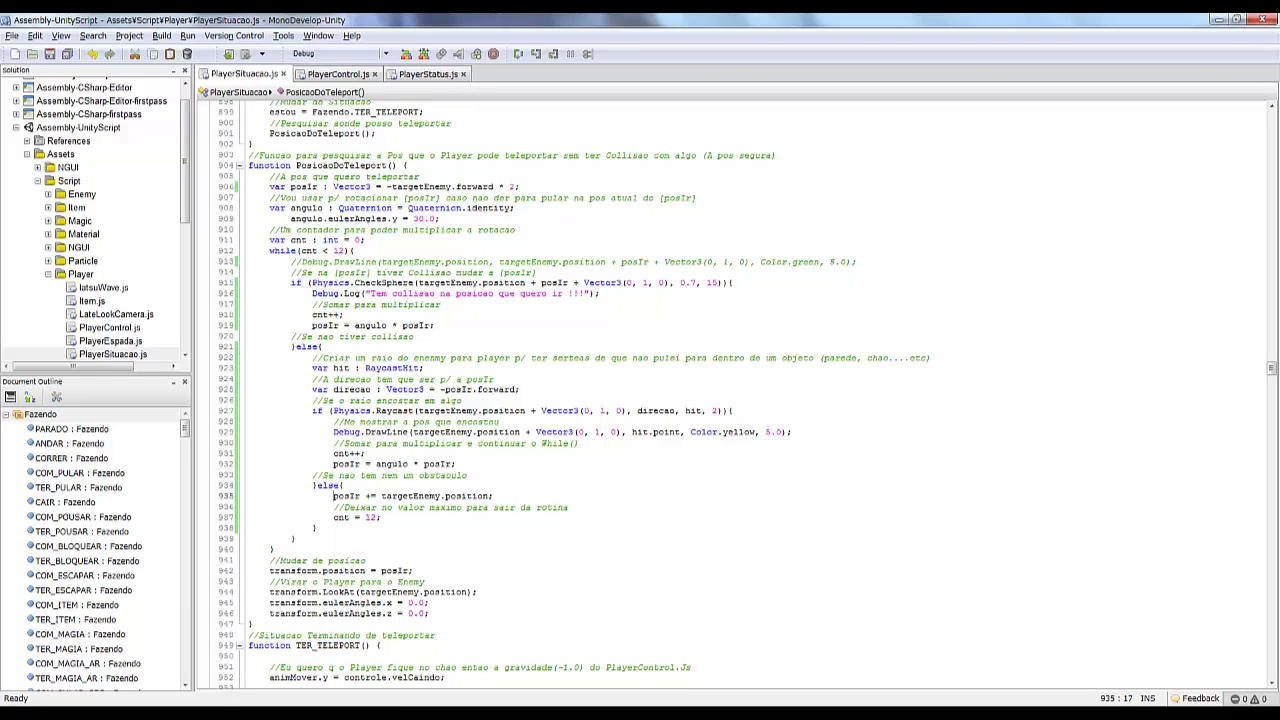
- Add the comment 'Somar para poder mudar de posicao' inside the else branch and save
{"action": "left_click", "coordinate": [327, 485]}
{"action": "key", "text": "End"}
{"action": "key", "text": "Return"}
{"action": "type", "text": "//Mudar de"}
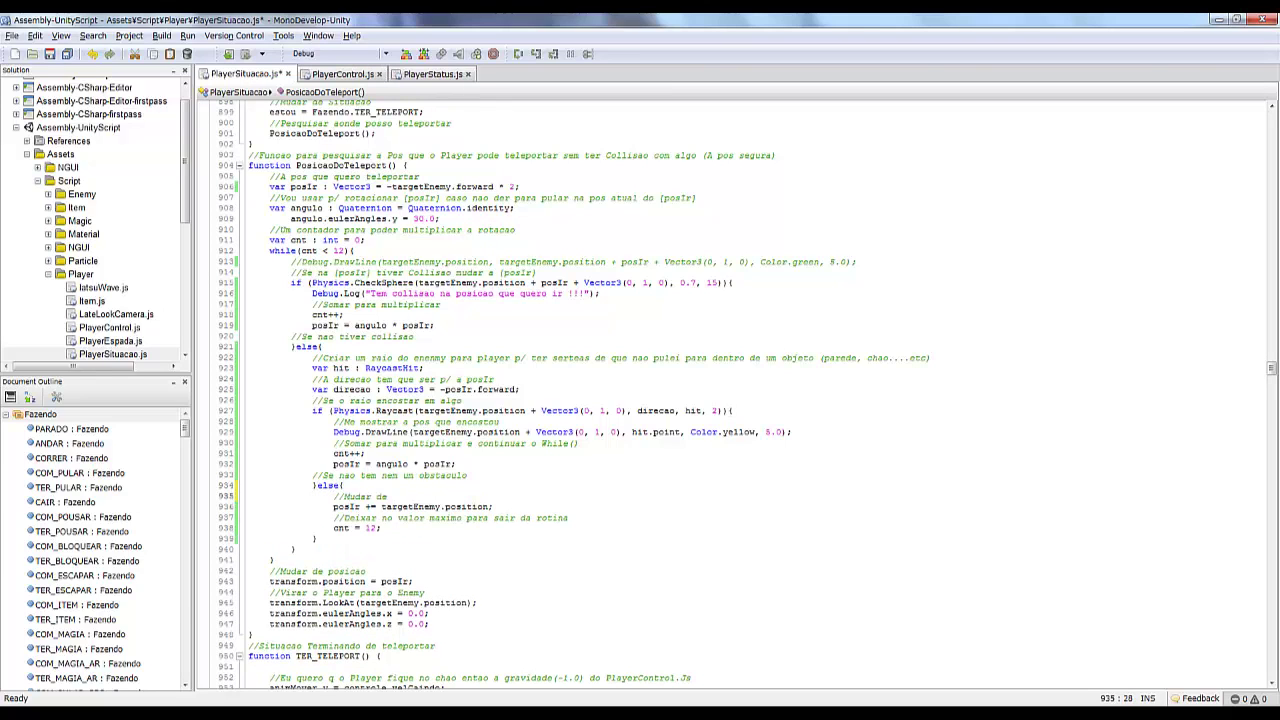
{"action": "key", "text": "BackSpace"}
{"action": "key", "text": "BackSpace"}
{"action": "key", "text": "BackSpace"}
{"action": "type", "text": "Somar para po"}
{"action": "type", "text": "der mudar de posicao"}
{"action": "key", "text": "ctrl+s"}
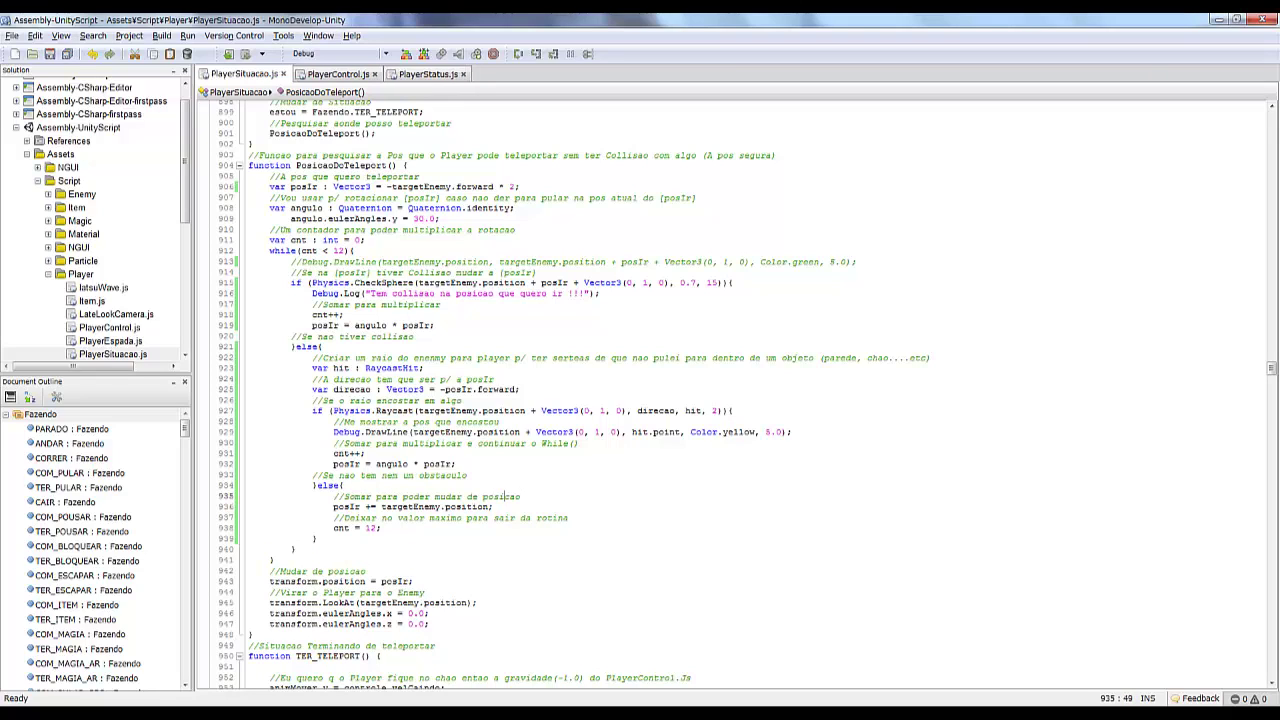
{"action": "key", "text": "ctrl+Left"}
{"action": "key", "text": "ctrl+Left"}
{"action": "key", "text": "Delete"}
{"action": "key", "text": "Delete"}
{"action": "type", "text": "p/"}
{"action": "type", "text": "to do ene"}
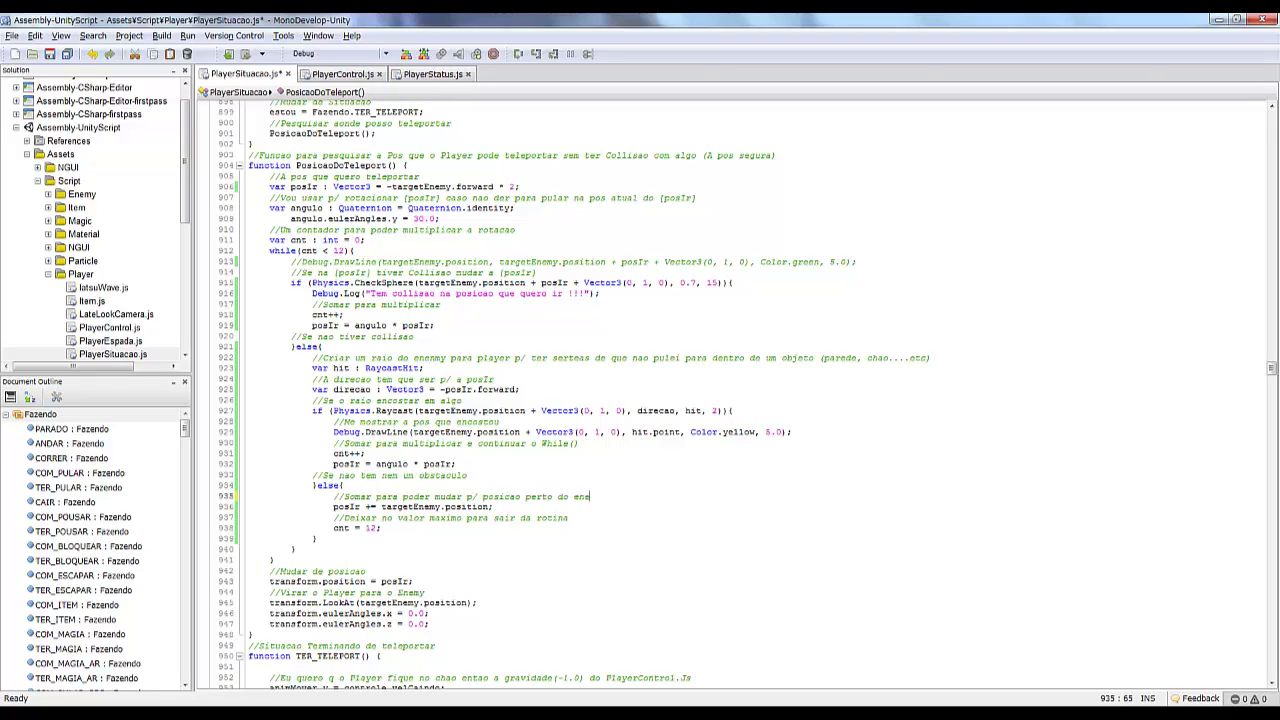
- Review the Raycast overloads and change the distance argument from 2 to 2.0, then save
{"action": "left_click", "coordinate": [418, 410]}
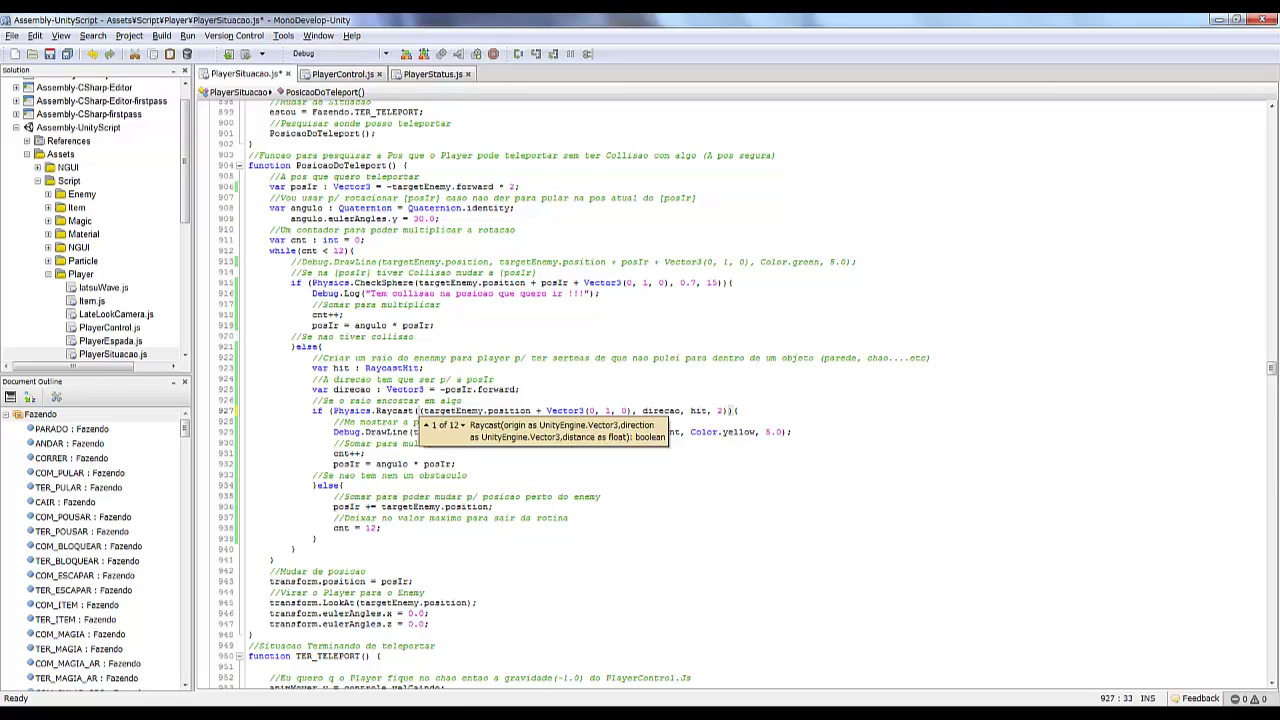
{"action": "key", "text": "Down"}
{"action": "key", "text": "Down"}
{"action": "key", "text": "Down"}
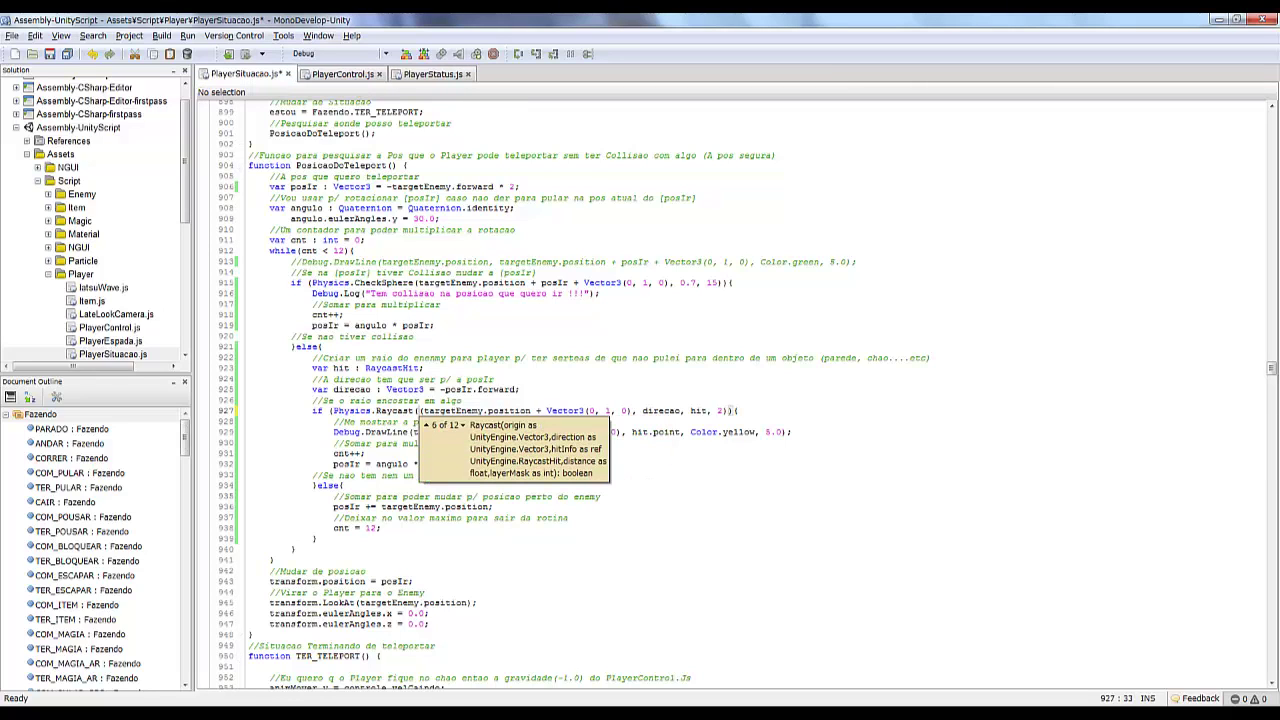
{"action": "key", "text": "Down"}
{"action": "key", "text": "Up"}
{"action": "type", "text": ".0,"}
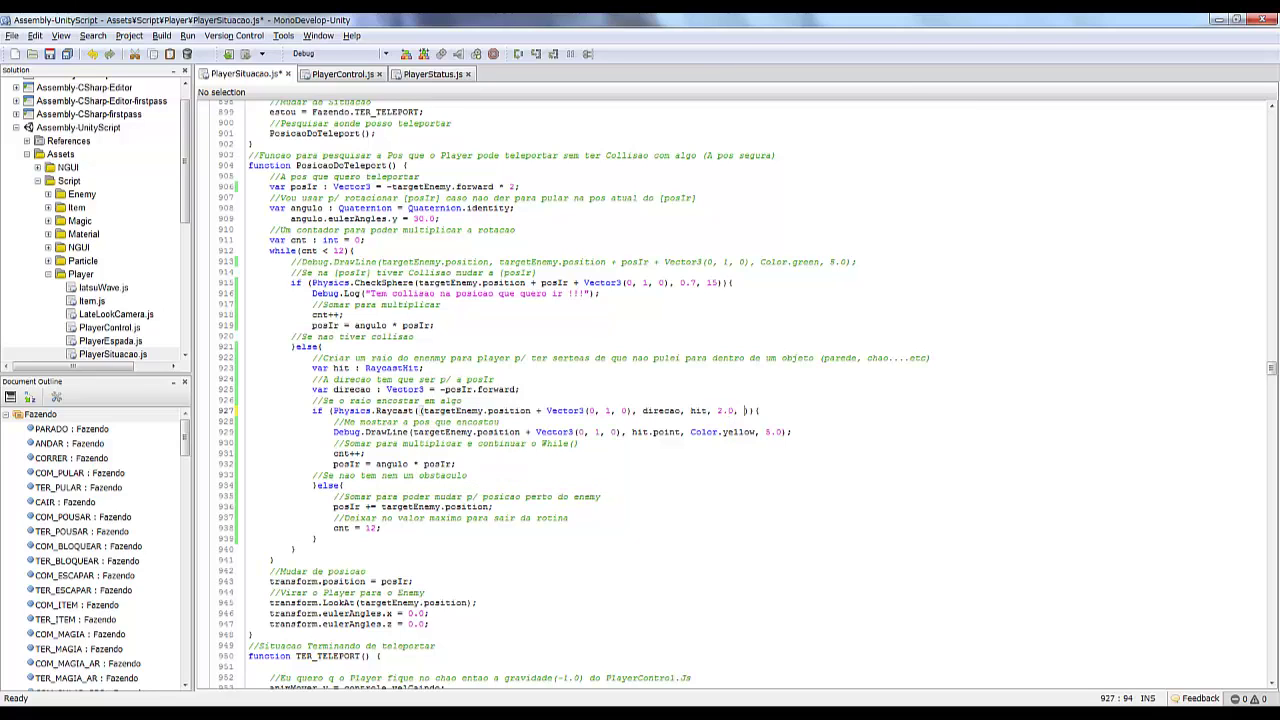
{"action": "key", "text": "BackSpace"}
{"action": "key", "text": "BackSpace"}
{"action": "key", "text": "ctrl+s"}
- Switch to Unity and start play mode to test the teleport
{"action": "key", "text": "alt+Tab"}
{"action": "key", "text": "alt+Tab"}
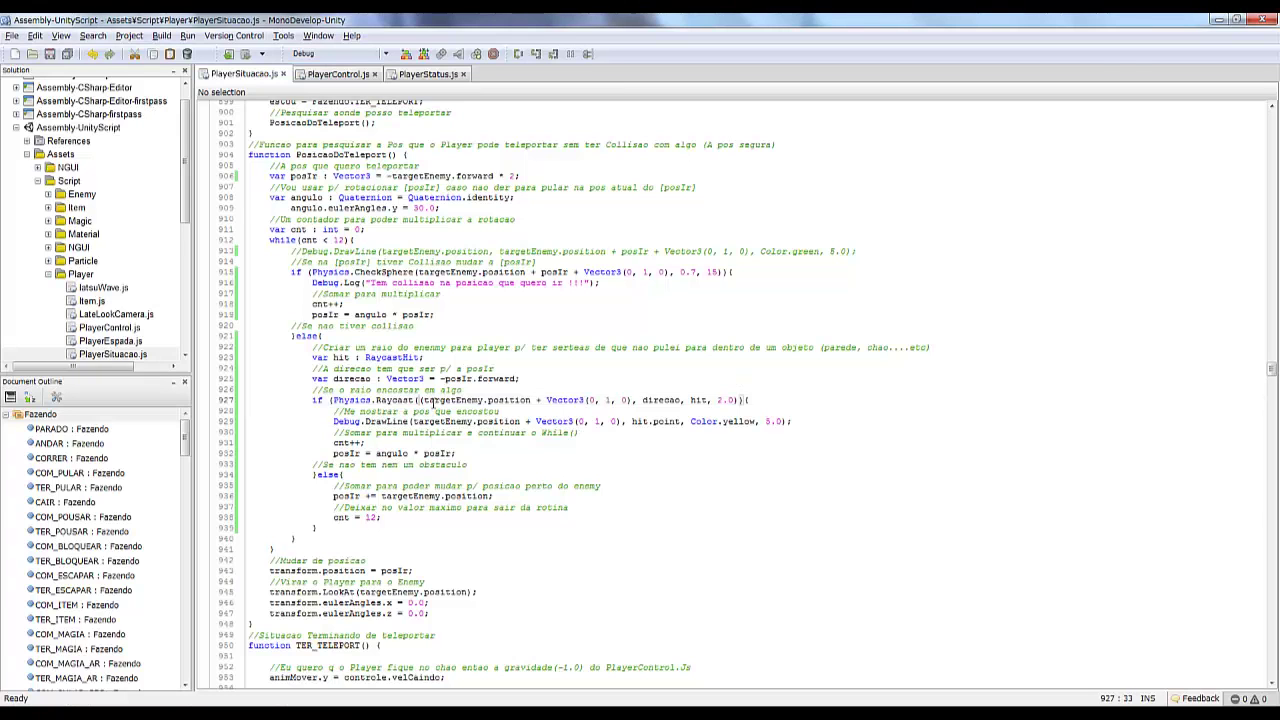
{"action": "key", "text": "alt+Tab"}
{"action": "key", "text": "ctrl+p"}
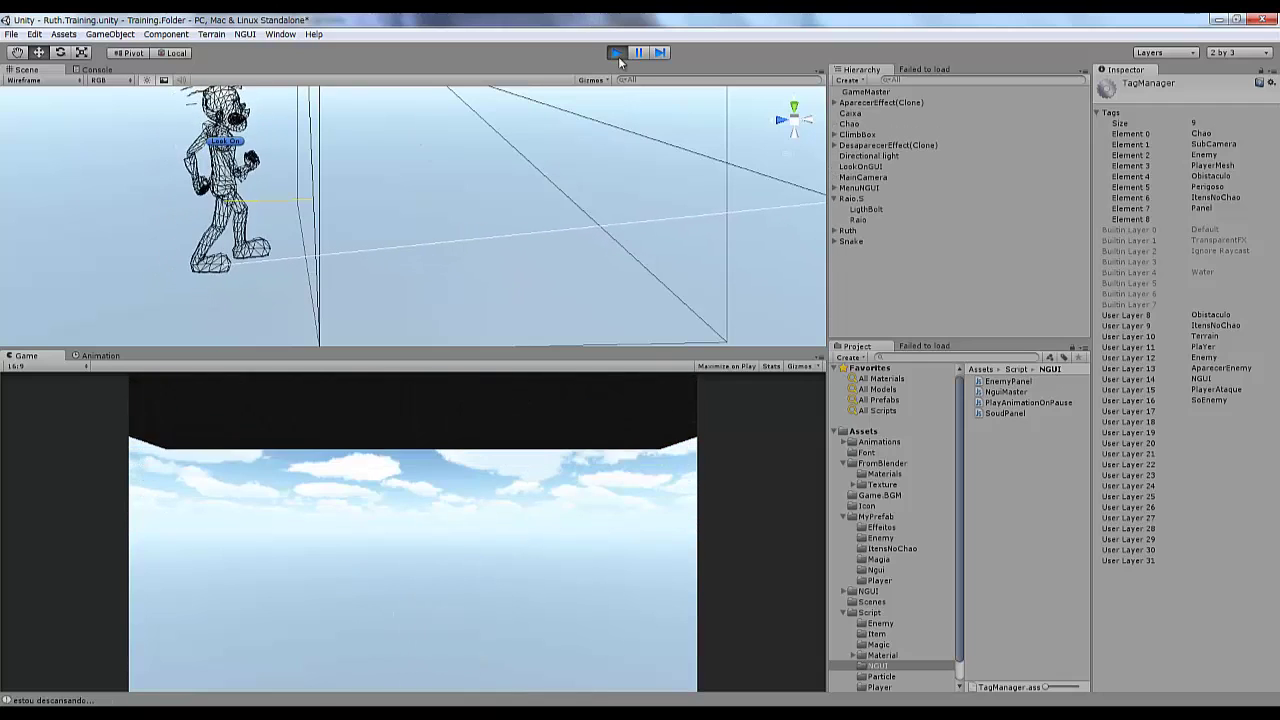
- Stop the game and zoom the Scene view out
{"action": "left_click", "coordinate": [618, 54]}
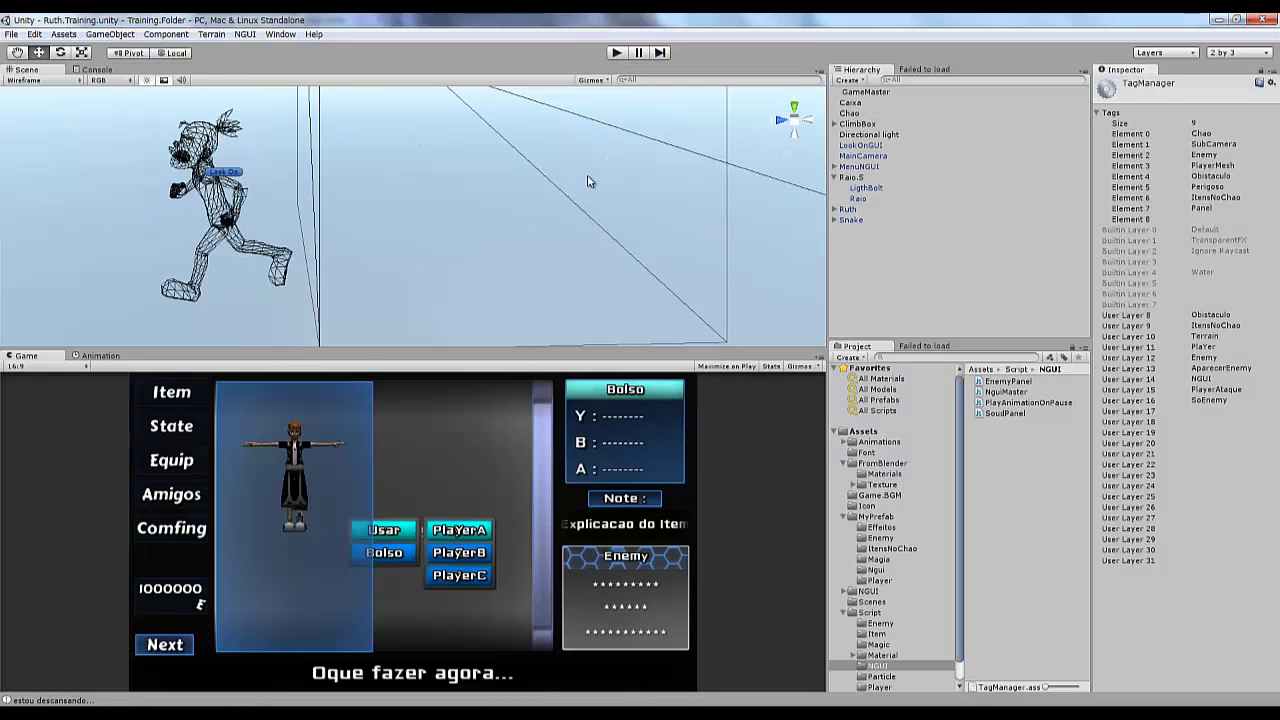
{"action": "scroll", "coordinate": [572, 192], "scroll_direction": "down", "scroll_amount": 3}
{"action": "scroll", "coordinate": [574, 192], "scroll_direction": "down", "scroll_amount": 3}
{"action": "scroll", "coordinate": [573, 192], "scroll_direction": "down", "scroll_amount": 3}
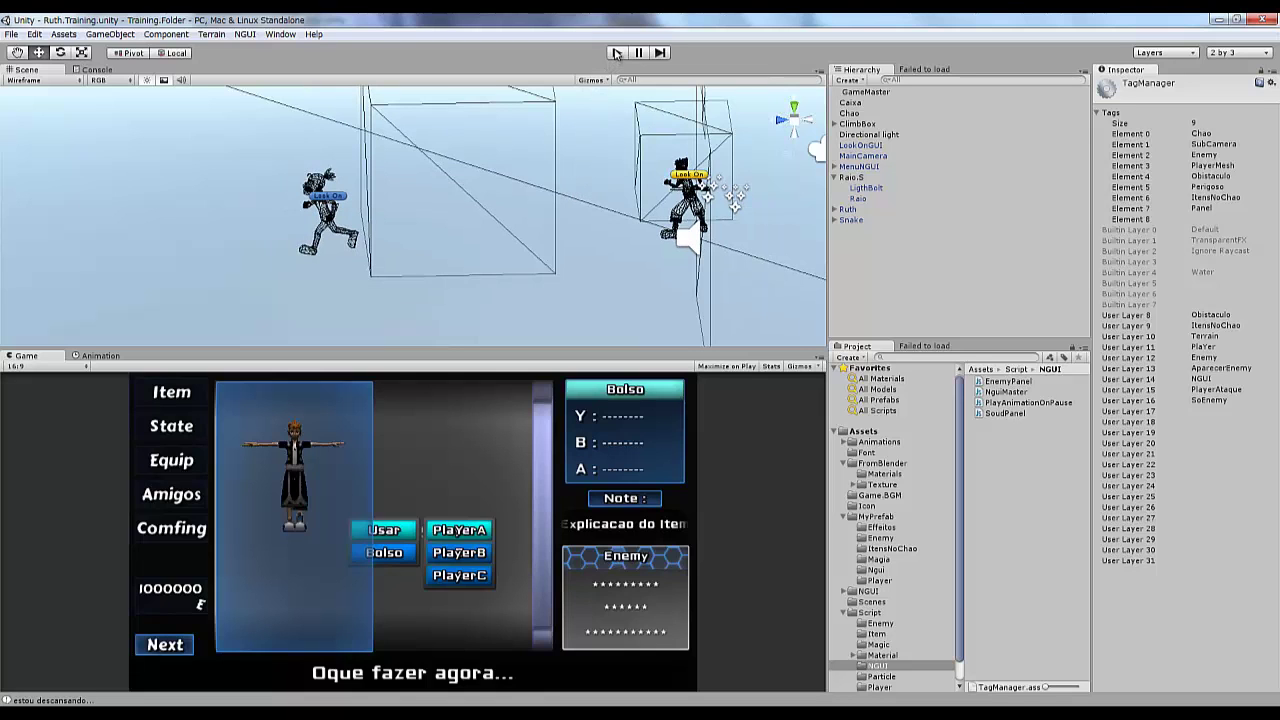
{"action": "key", "text": "alt+Tab"}
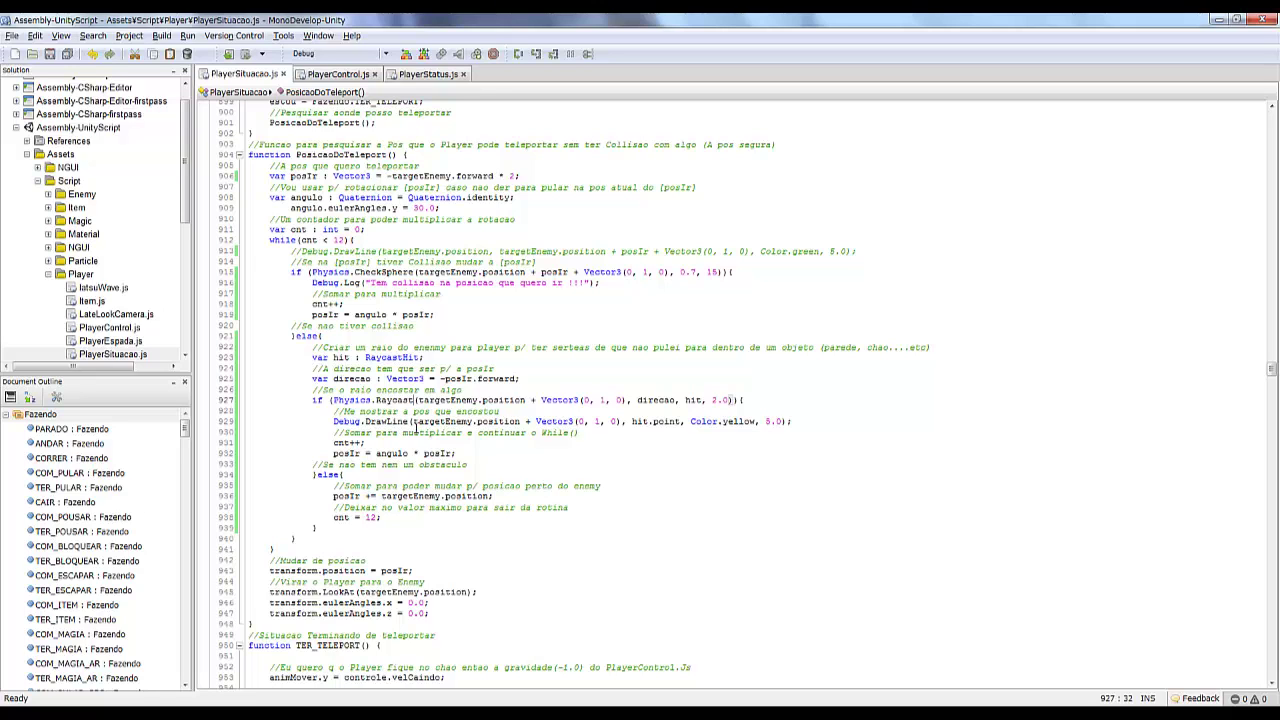
- Run the game again to test the teleport, then return to PlayerSituacao.js
{"action": "key", "text": "alt+Tab"}
{"action": "left_click", "coordinate": [617, 53]}
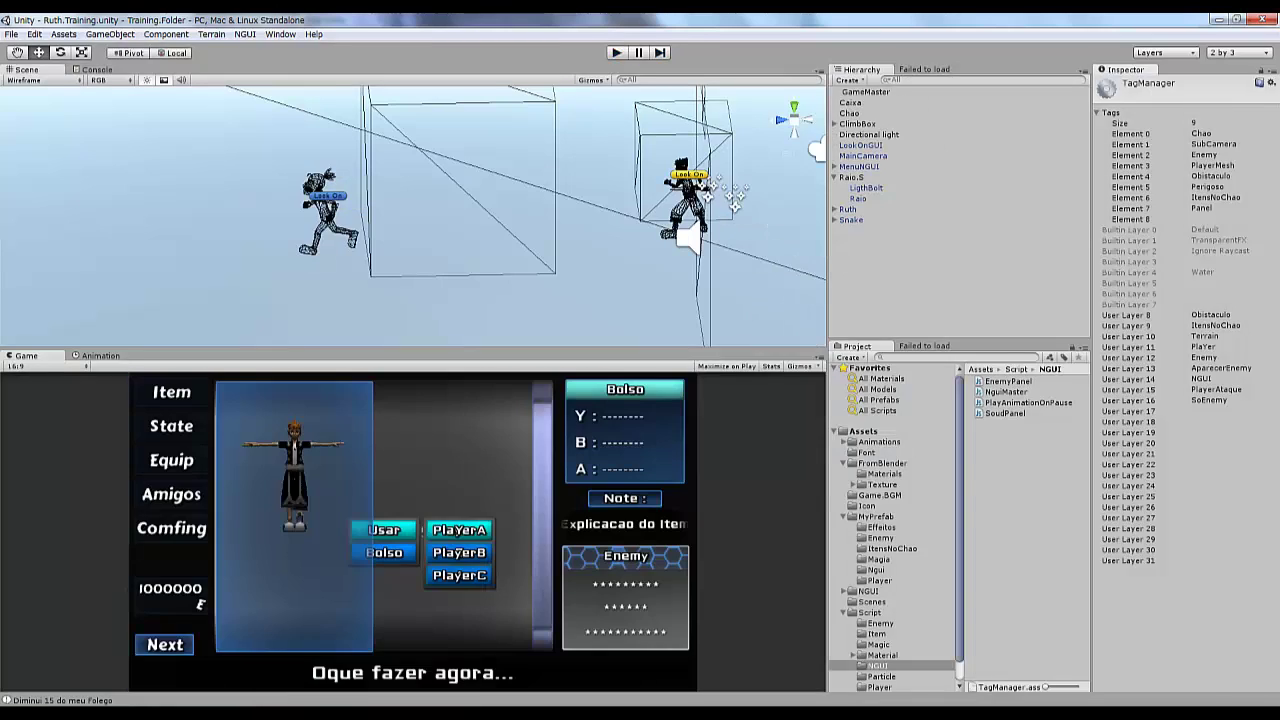
{"action": "key", "text": "alt+Tab"}
{"action": "scroll", "coordinate": [390, 495], "scroll_direction": "up", "scroll_amount": 2}
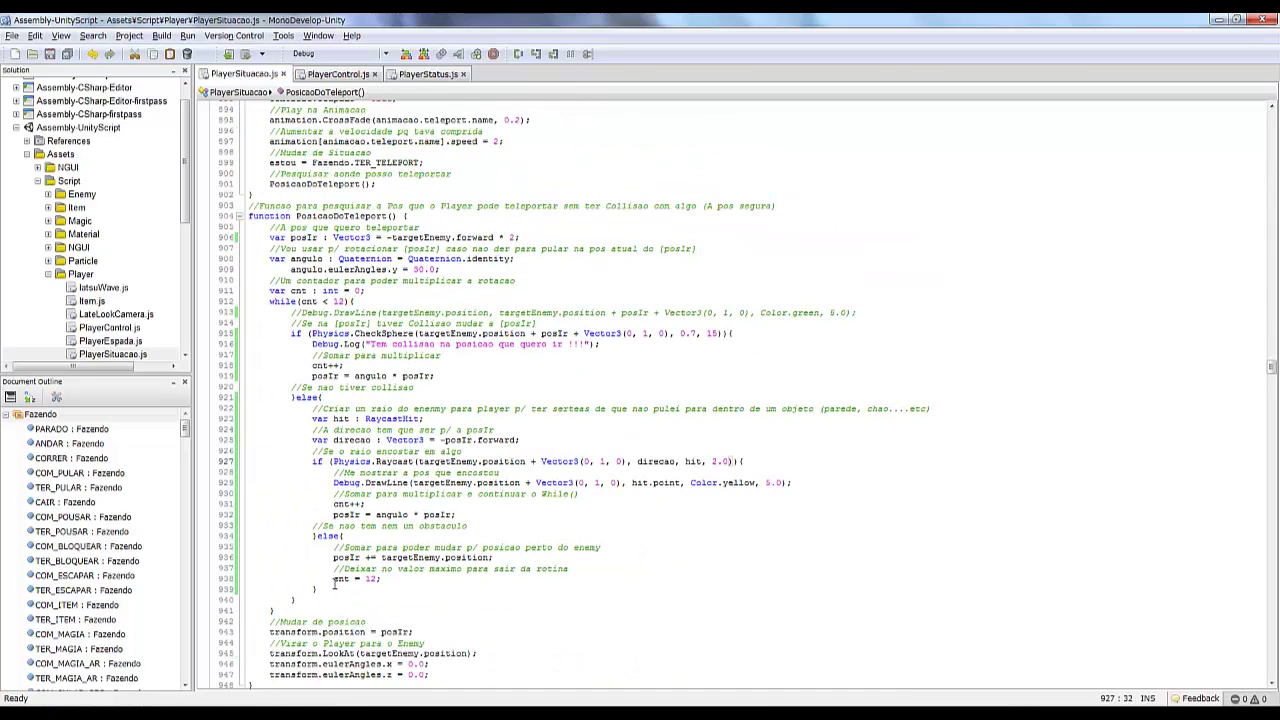
- Comment out cnt = 12, uncomment the green Debug.DrawLine, and run the game in Unity
{"action": "left_click", "coordinate": [330, 580]}
{"action": "type", "text": "//"}
{"action": "left_click", "coordinate": [291, 312]}
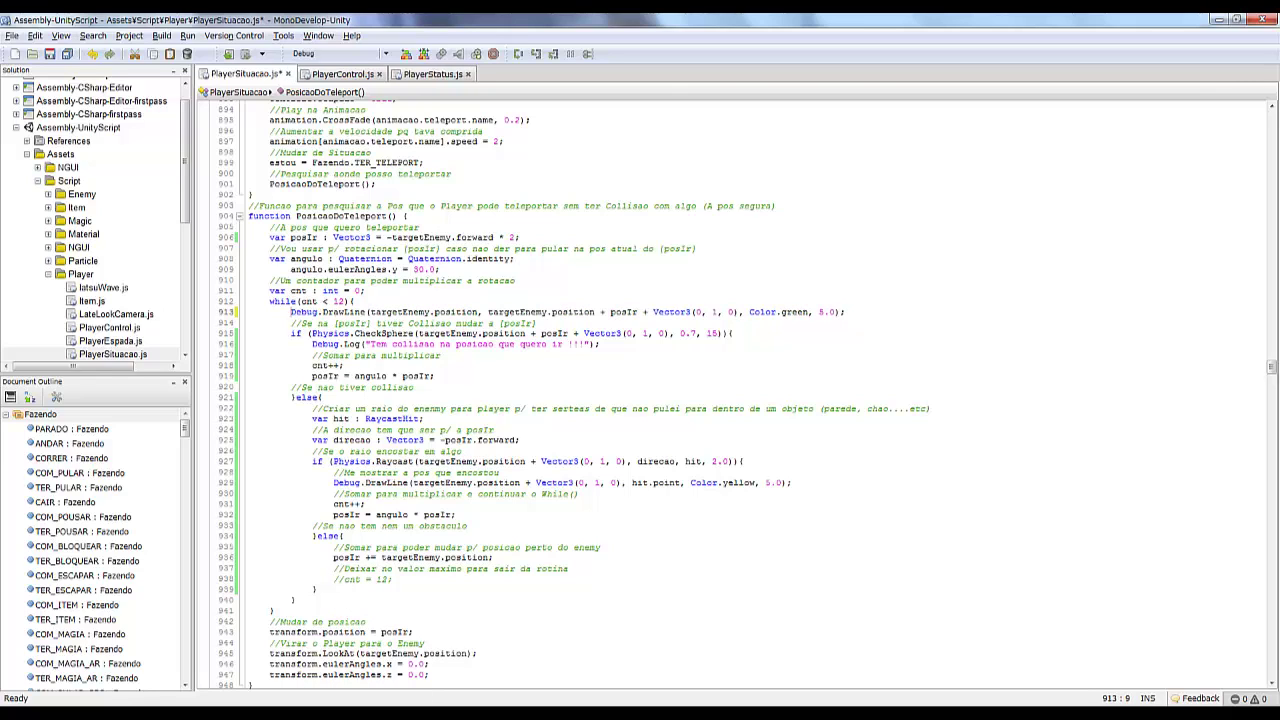
{"action": "key", "text": "Delete"}
{"action": "key", "text": "Delete"}
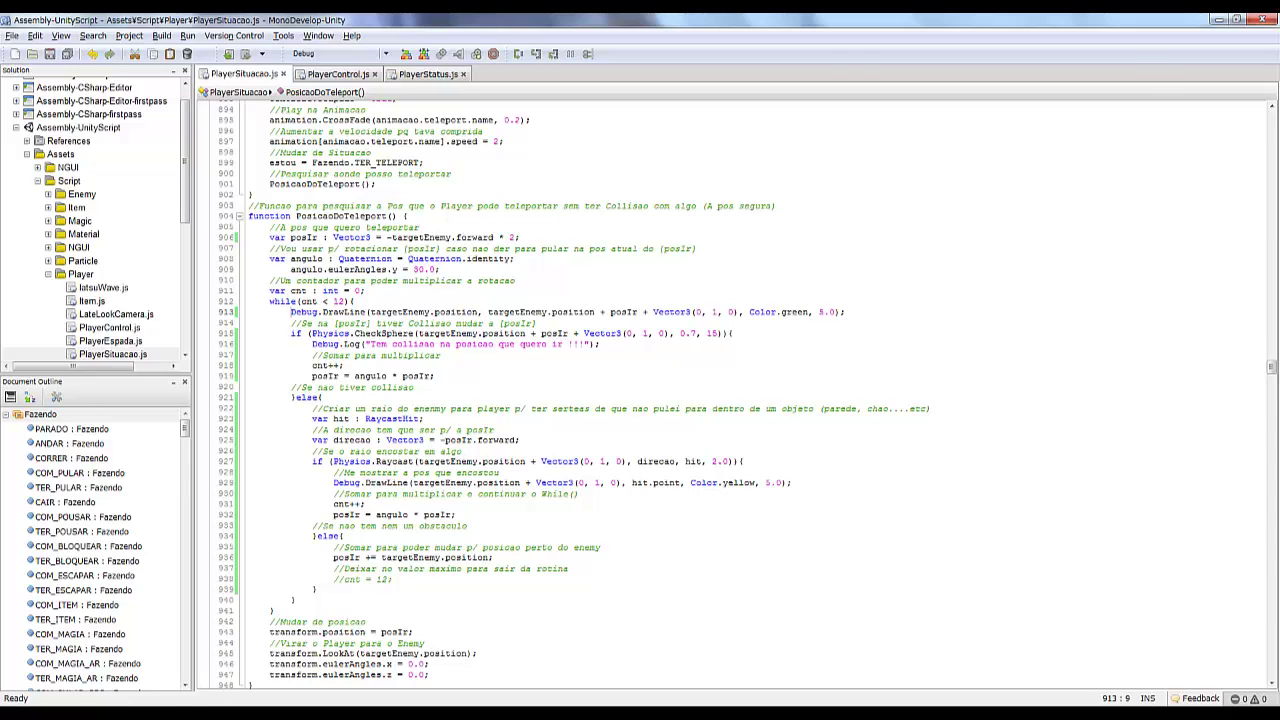
{"action": "key", "text": "alt+Tab"}
{"action": "left_click", "coordinate": [616, 52]}
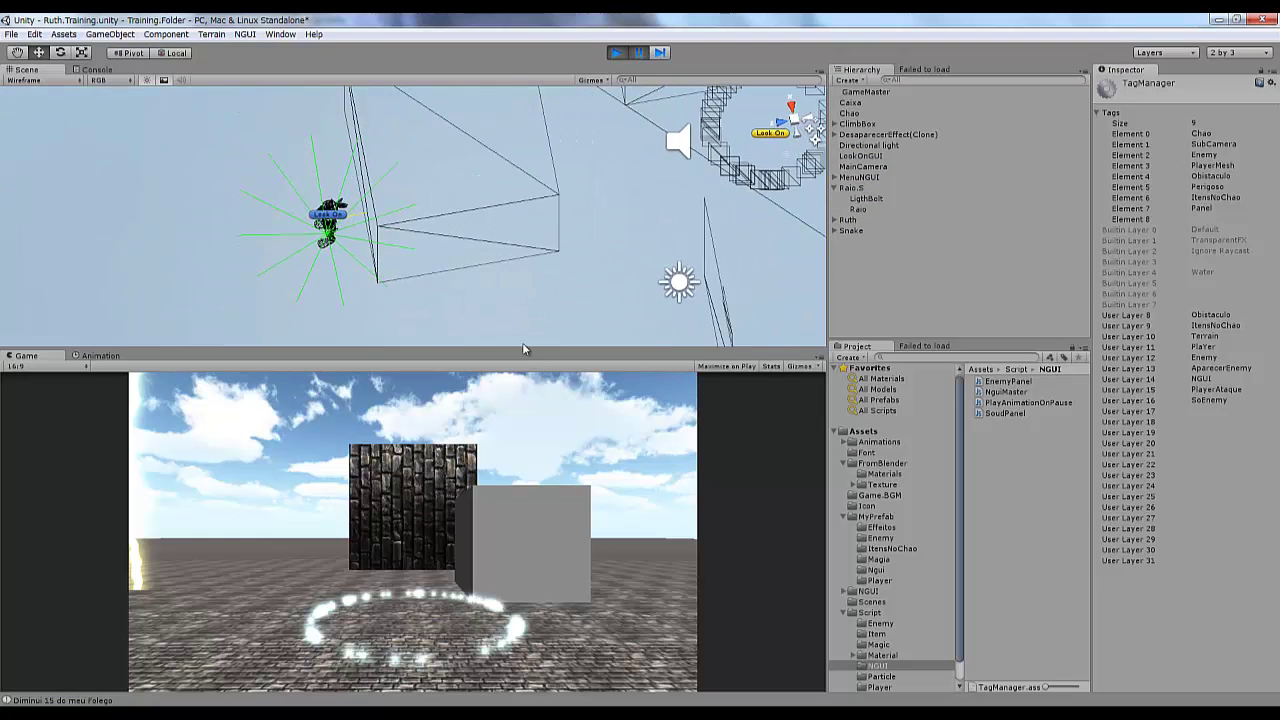
- Orbit the Scene view around the character to view the green debug rays
{"action": "left_click_drag", "start_coordinate": [522, 348], "coordinate": [385, 208], "text": "alt"}
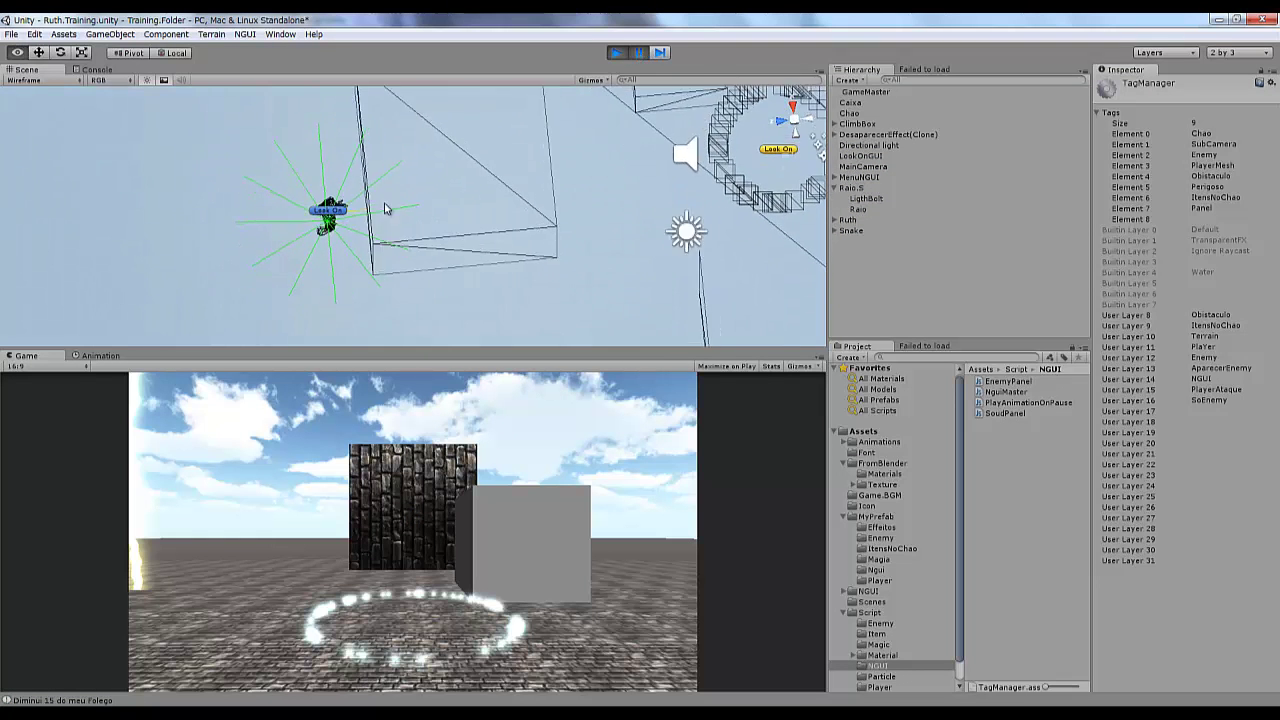
{"action": "key", "text": "alt+Tab"}
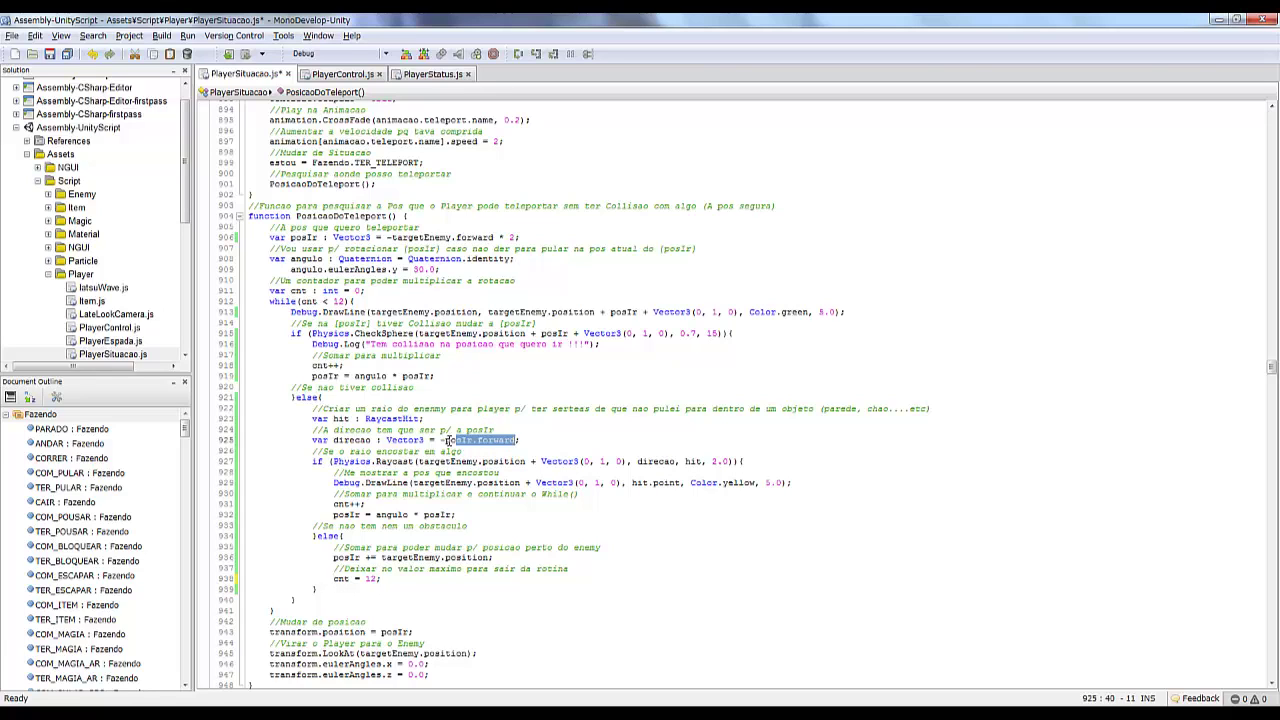
- Delete the direcao variable and use -posIr.forward as the Raycast direction, then save
{"action": "left_click_drag", "start_coordinate": [518, 441], "coordinate": [314, 430]}
{"action": "key", "text": "Delete"}
{"action": "double_click", "coordinate": [655, 441]}
{"action": "type", "text": "-posIr.forward"}
{"action": "key", "text": "ctrl+s"}
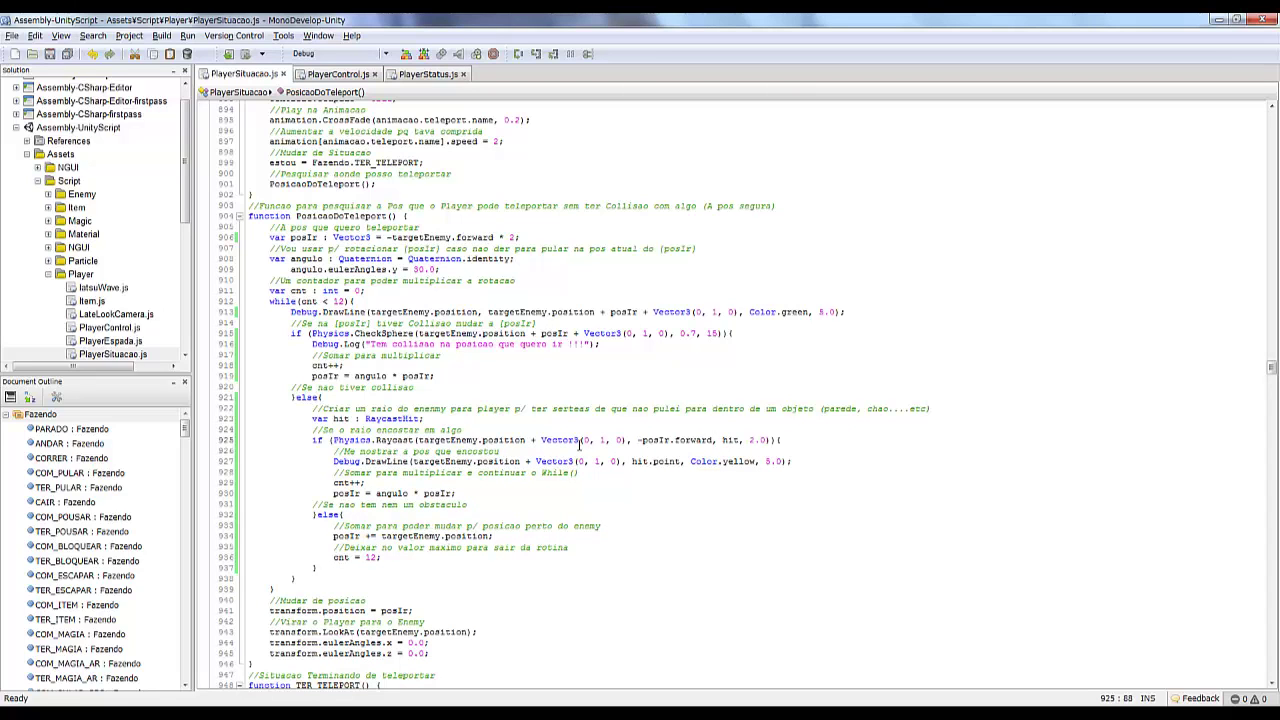
- Comment out cnt = 12, save, and start the game in Unity
{"action": "left_click", "coordinate": [334, 558]}
{"action": "type", "text": "//"}
{"action": "key", "text": "ctrl+s"}
{"action": "key", "text": "alt+Tab"}
{"action": "key", "text": "ctrl+p"}
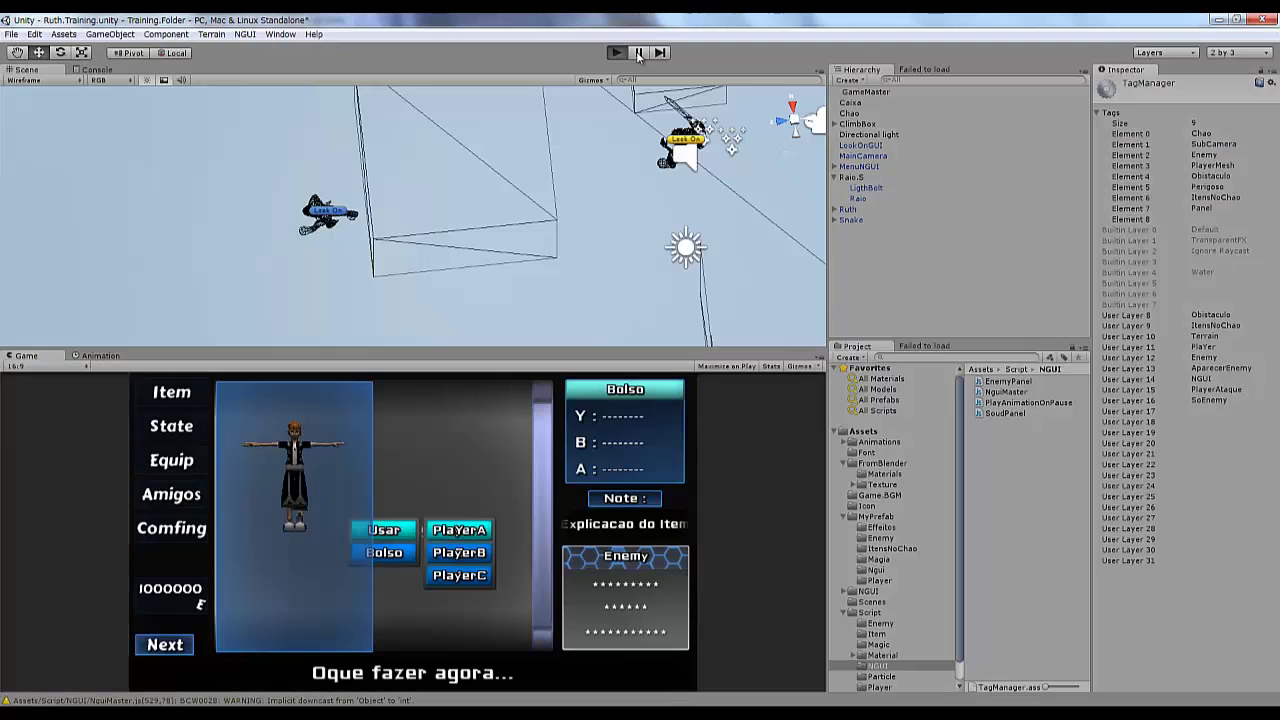
- Save the layer mask 15 change and restart the game in Unity to retest
{"action": "key", "text": "alt+Tab"}
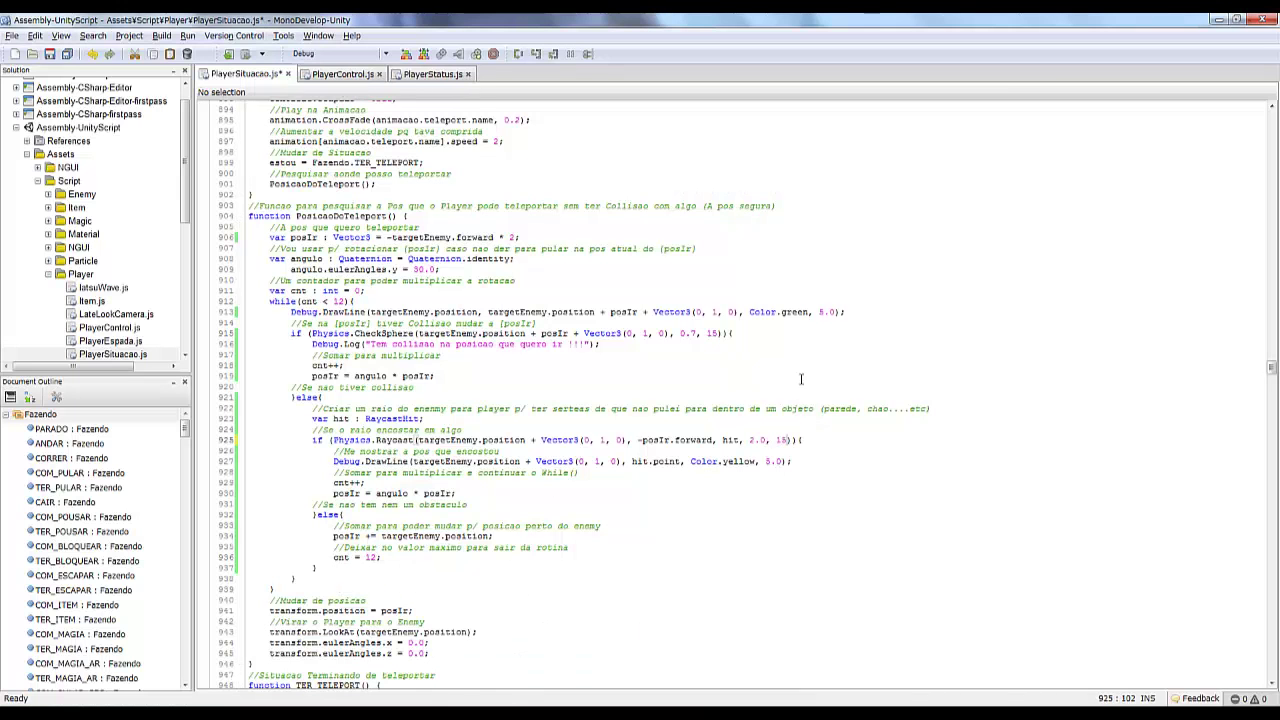
{"action": "key", "text": "ctrl+s"}
{"action": "key", "text": "alt+Tab"}
{"action": "left_click", "coordinate": [617, 52]}
{"action": "left_click", "coordinate": [617, 52]}
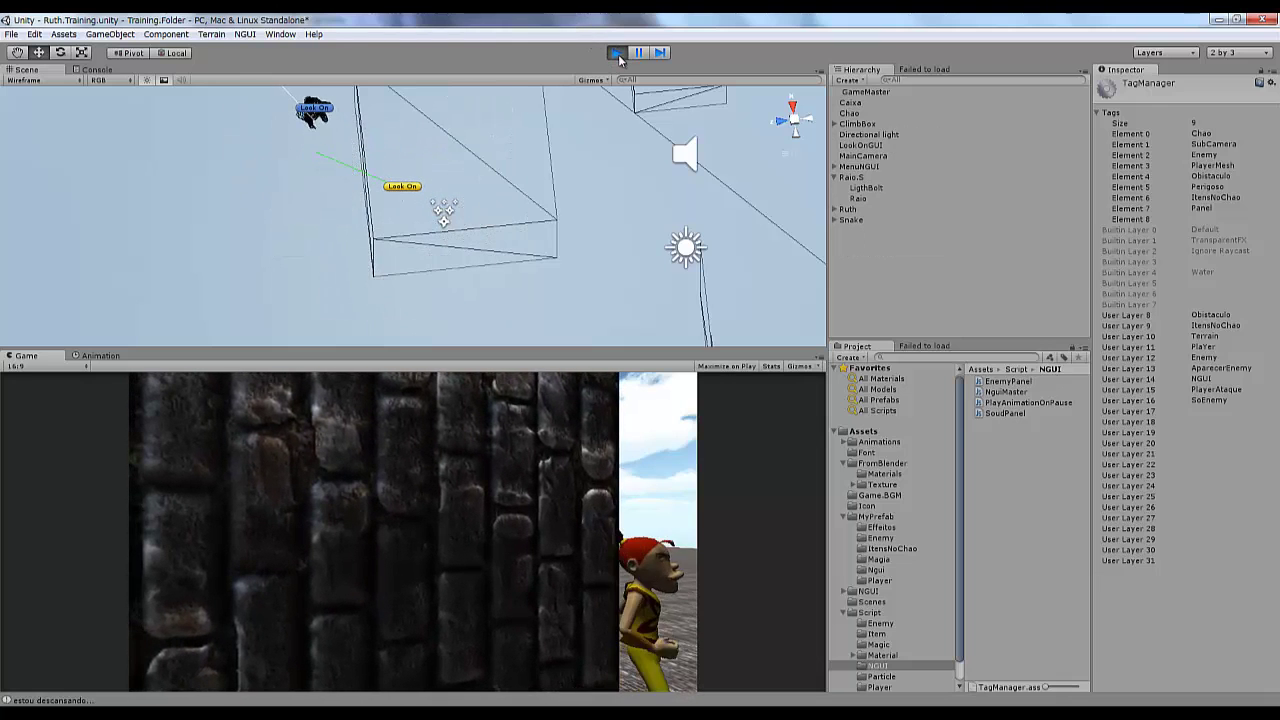
- Stop the game, select ClimbBox, and view the Physics project settings
{"action": "left_click", "coordinate": [617, 53]}
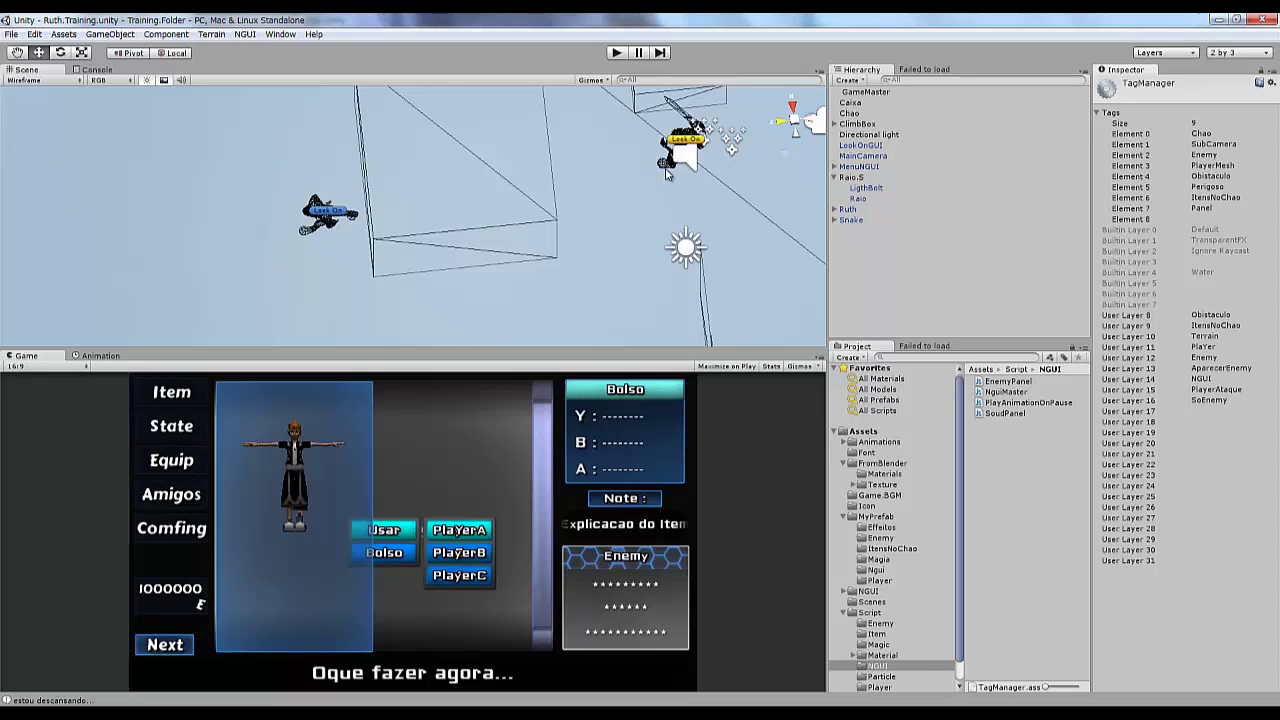
{"action": "left_click", "coordinate": [857, 124]}
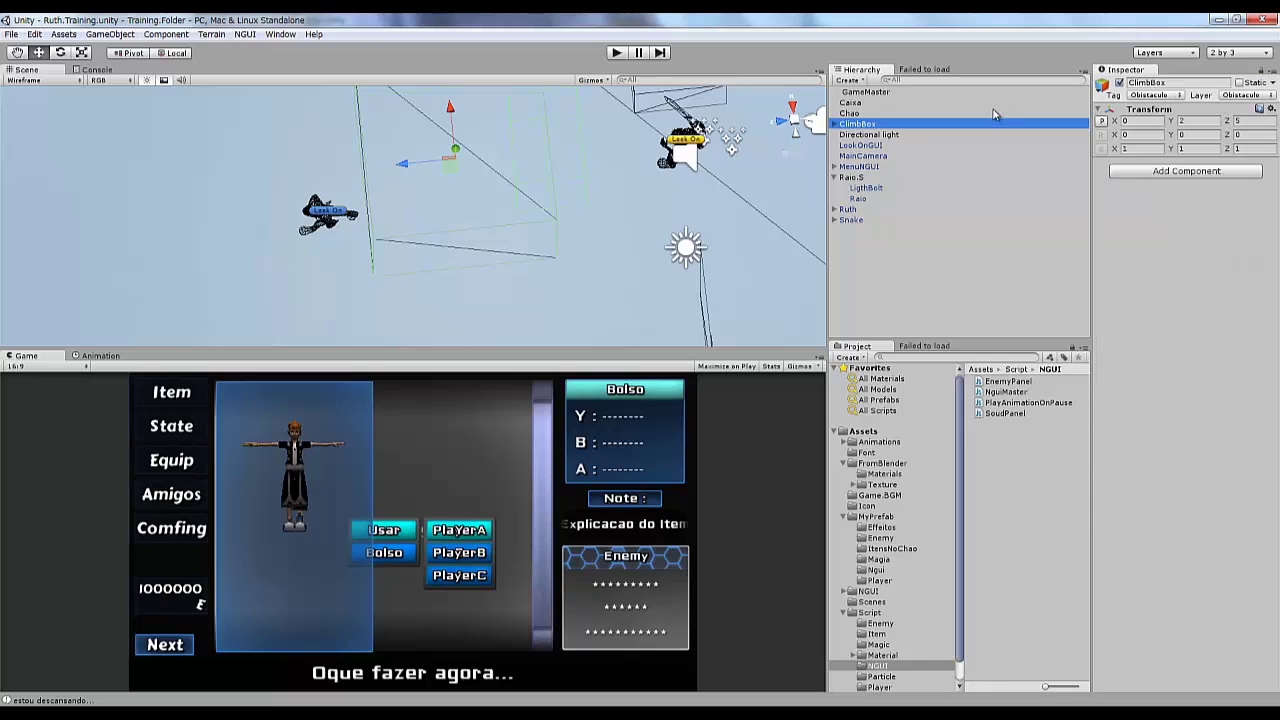
{"action": "left_click", "coordinate": [35, 35]}
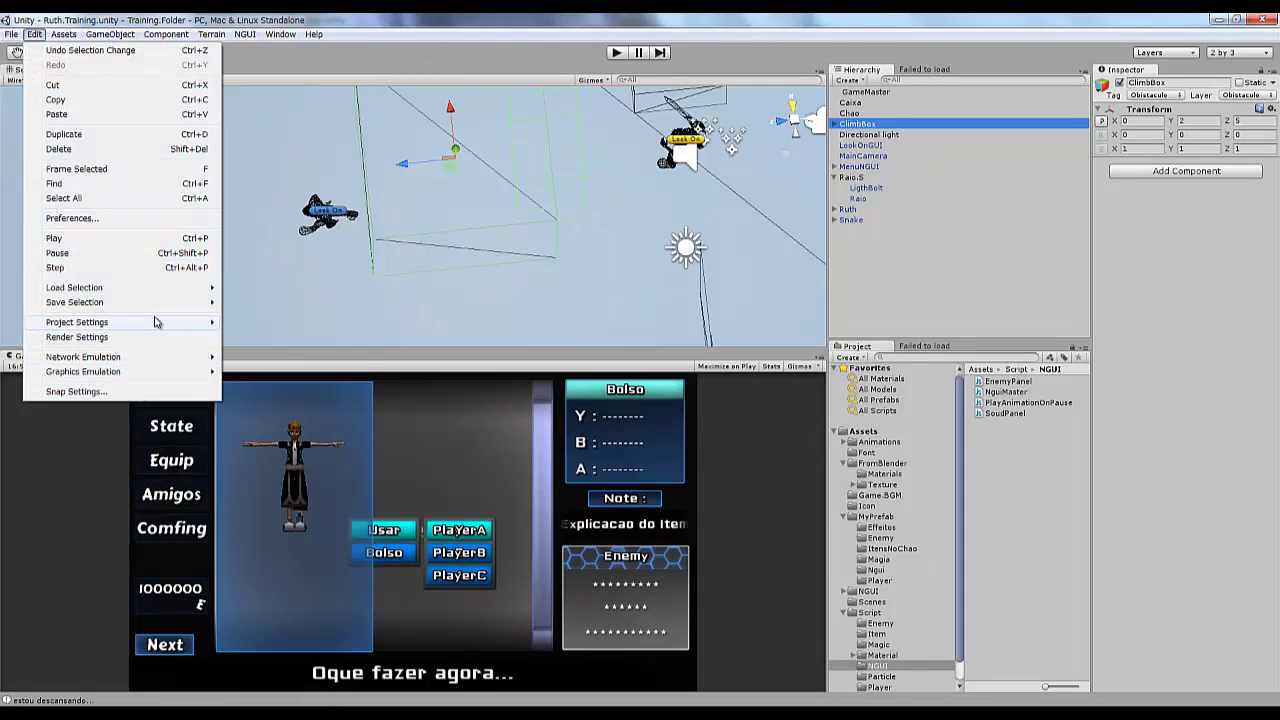
{"action": "mouse_move", "coordinate": [155, 322]}
{"action": "left_click", "coordinate": [256, 410]}
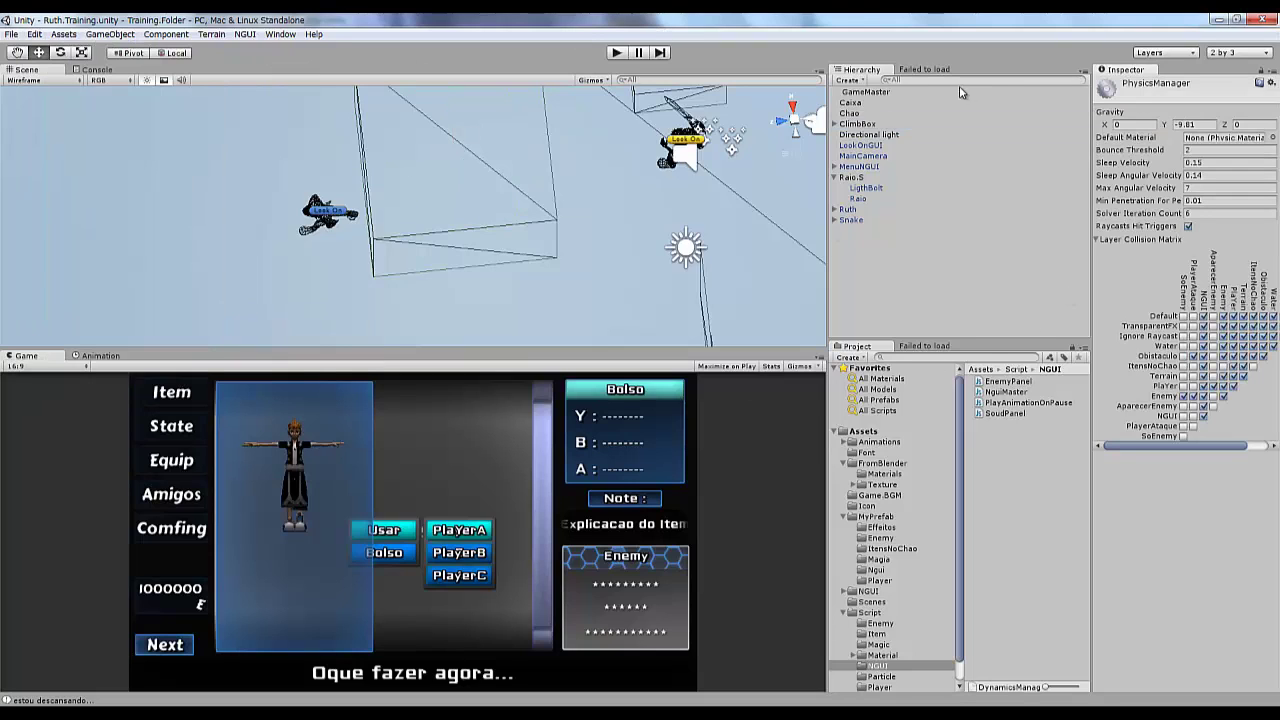
- View the Tags and Layers settings, then return to the Physics layer collision matrix
{"action": "left_click", "coordinate": [35, 34]}
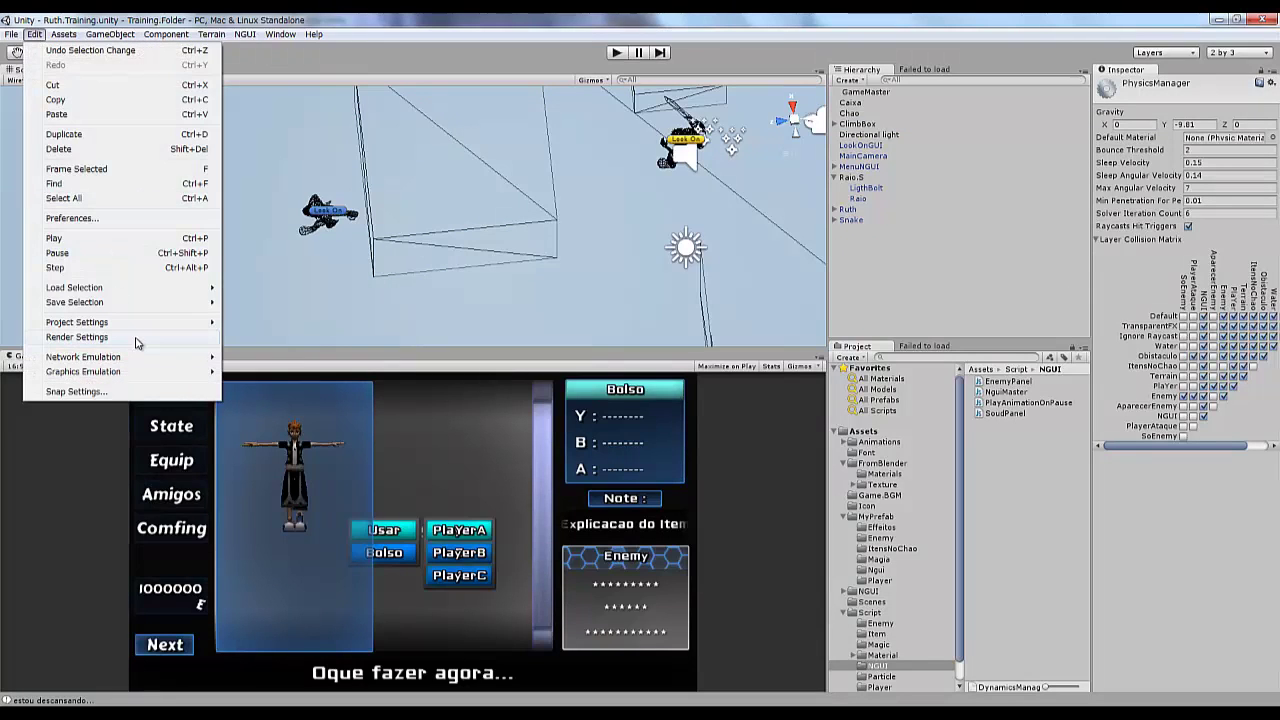
{"action": "mouse_move", "coordinate": [170, 330]}
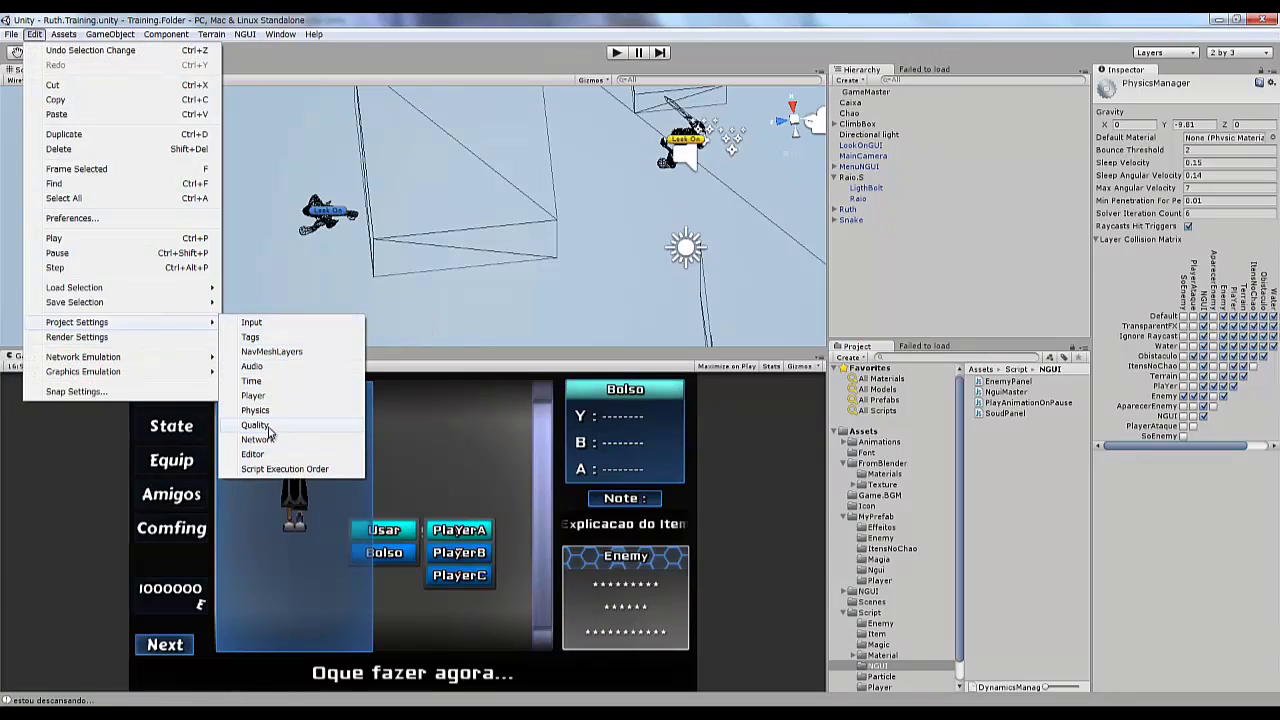
{"action": "left_click", "coordinate": [263, 340]}
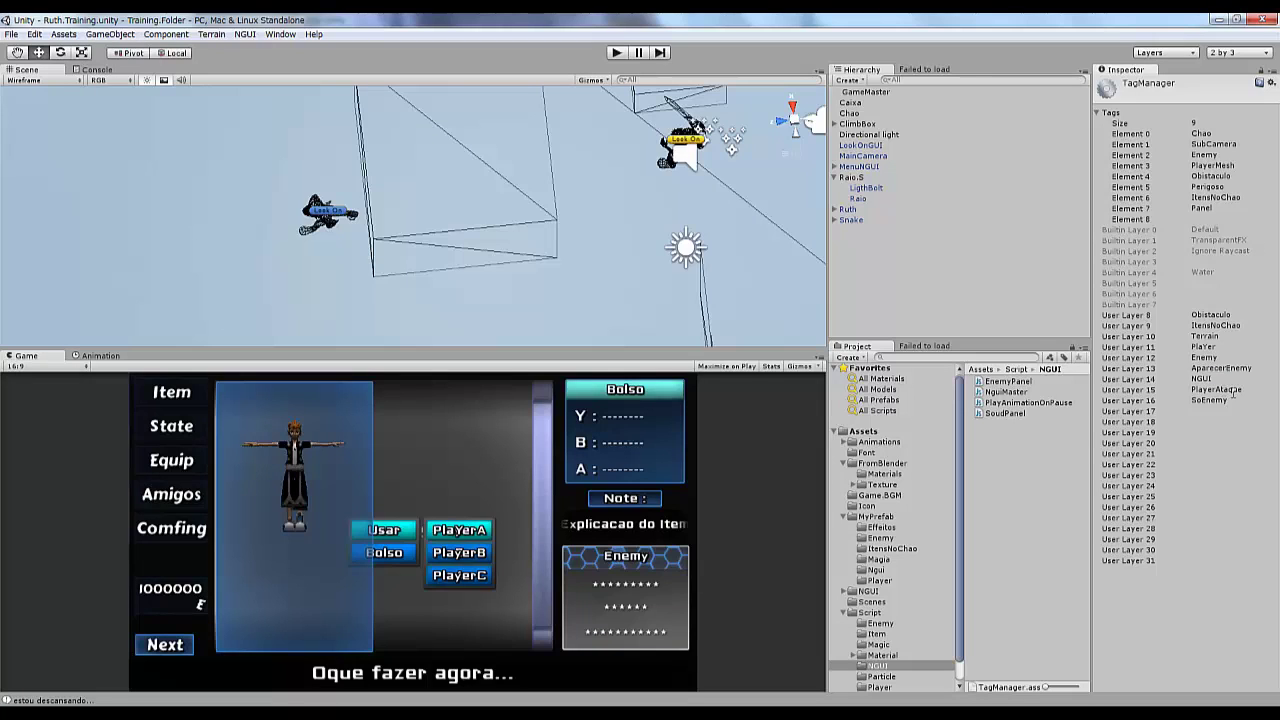
{"action": "left_click", "coordinate": [22, 36]}
{"action": "mouse_move", "coordinate": [34, 34]}
{"action": "mouse_move", "coordinate": [201, 324]}
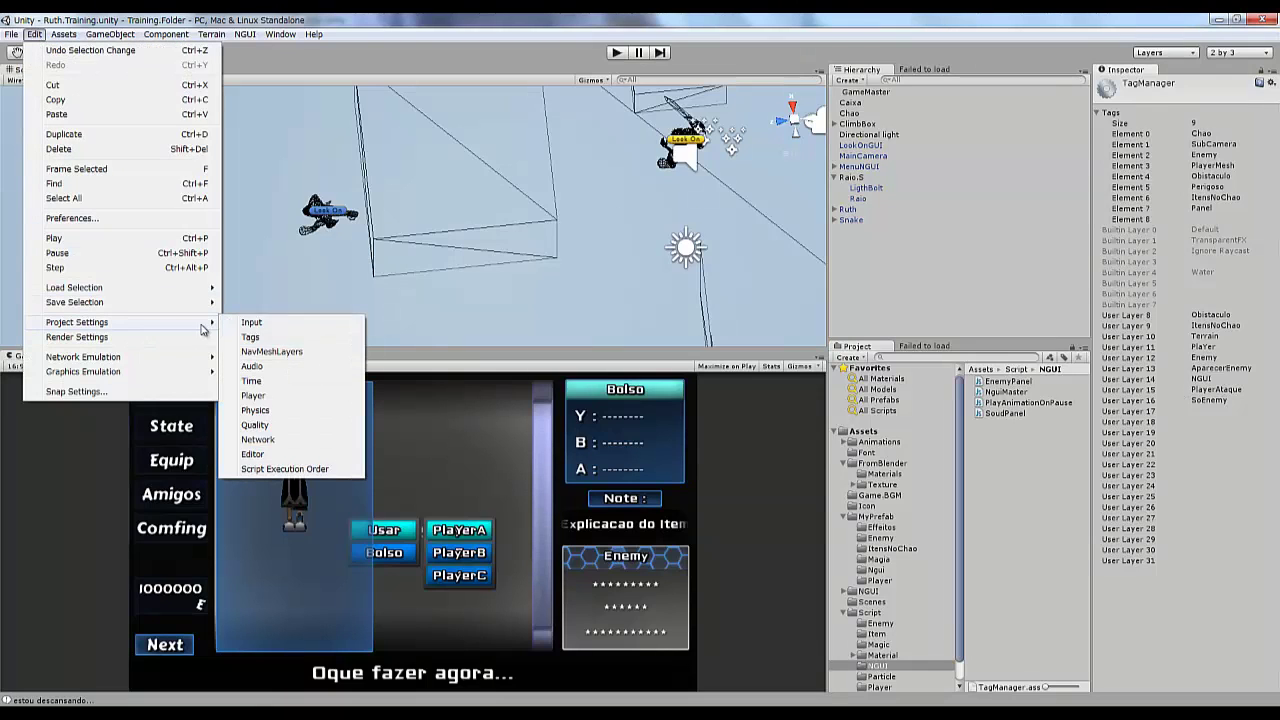
{"action": "left_click", "coordinate": [255, 411]}
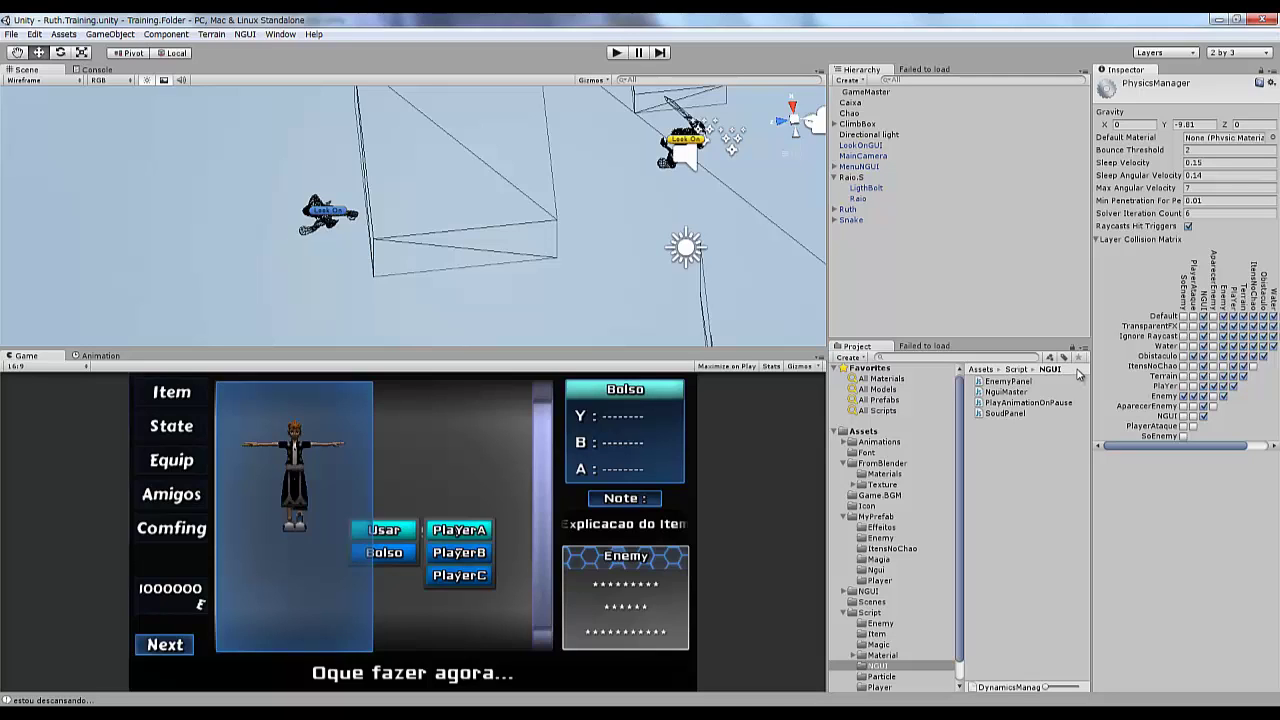
- Start and stop play mode in Unity, then return to the script editor
{"action": "left_click", "coordinate": [616, 53]}
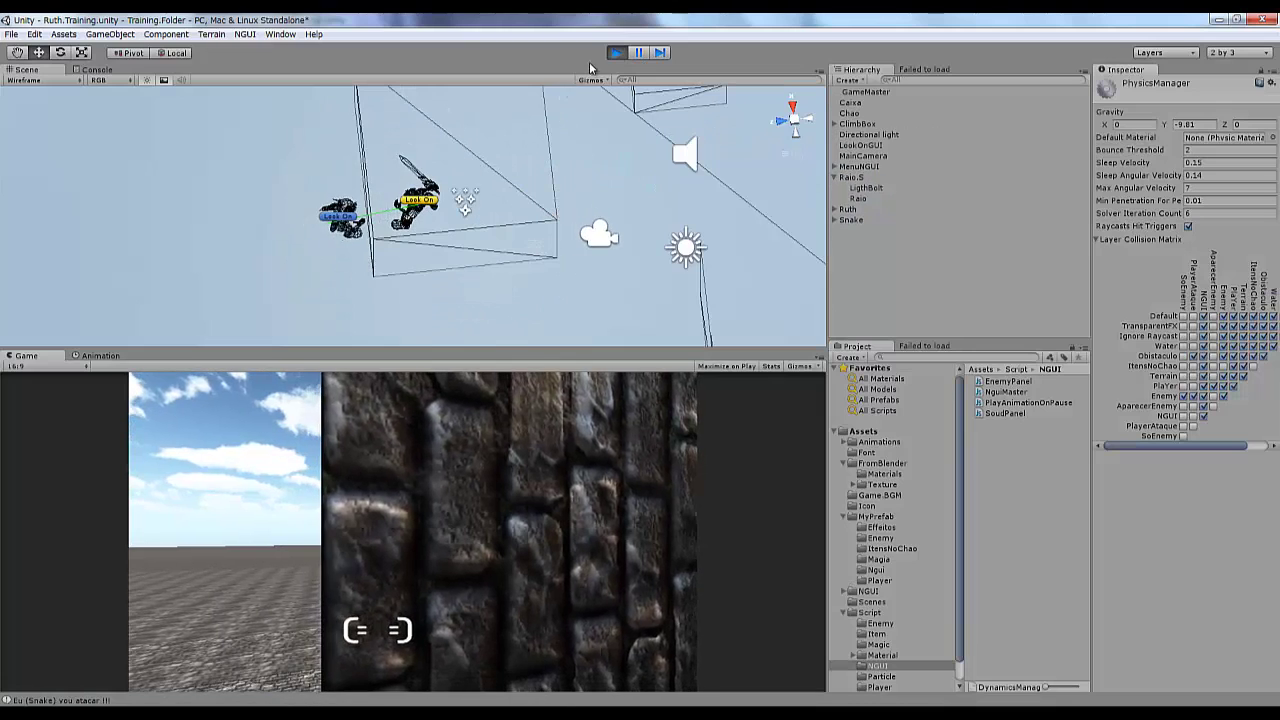
{"action": "left_click", "coordinate": [616, 53]}
{"action": "key", "text": "alt+Tab"}
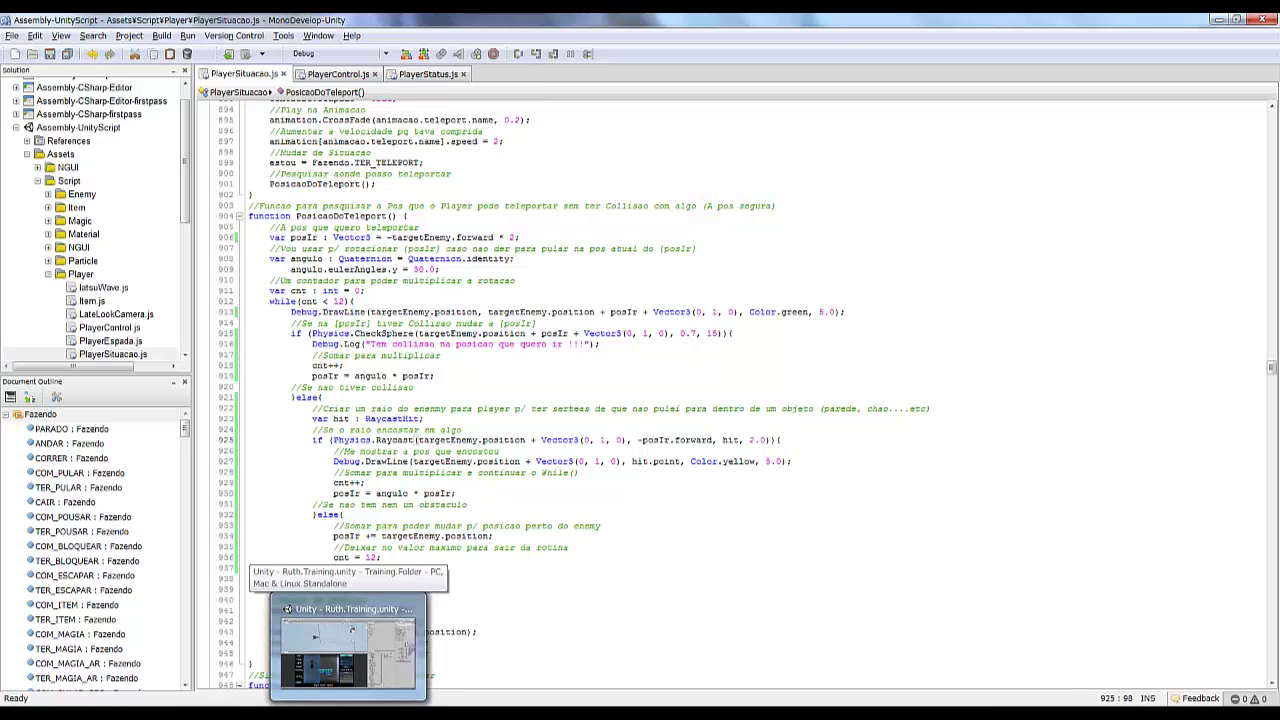
{"action": "key", "text": "alt+Tab"}
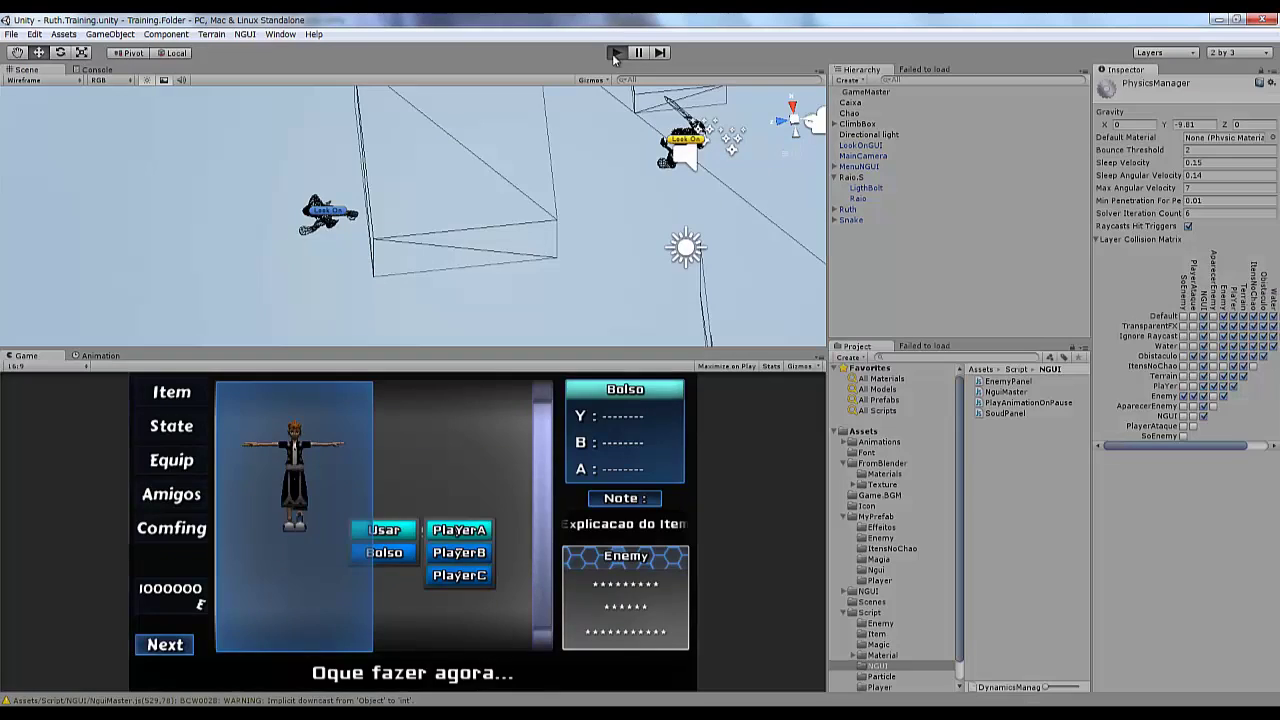
{"action": "left_click", "coordinate": [616, 53]}
{"action": "left_click", "coordinate": [616, 53]}
{"action": "left_click", "coordinate": [430, 640]}
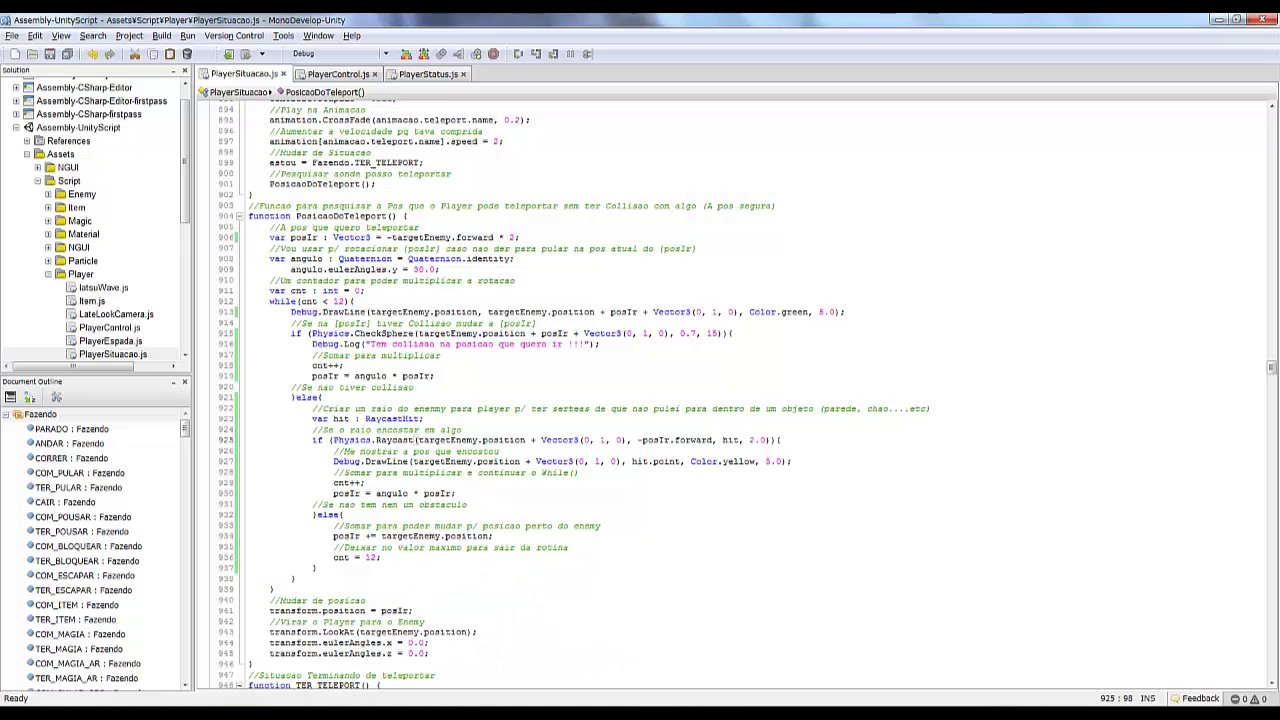
- Add a Debug.Log of posIr after the search loop and check it in the Console
{"action": "key", "text": "Return"}
{"action": "type", "text": "Debug."}
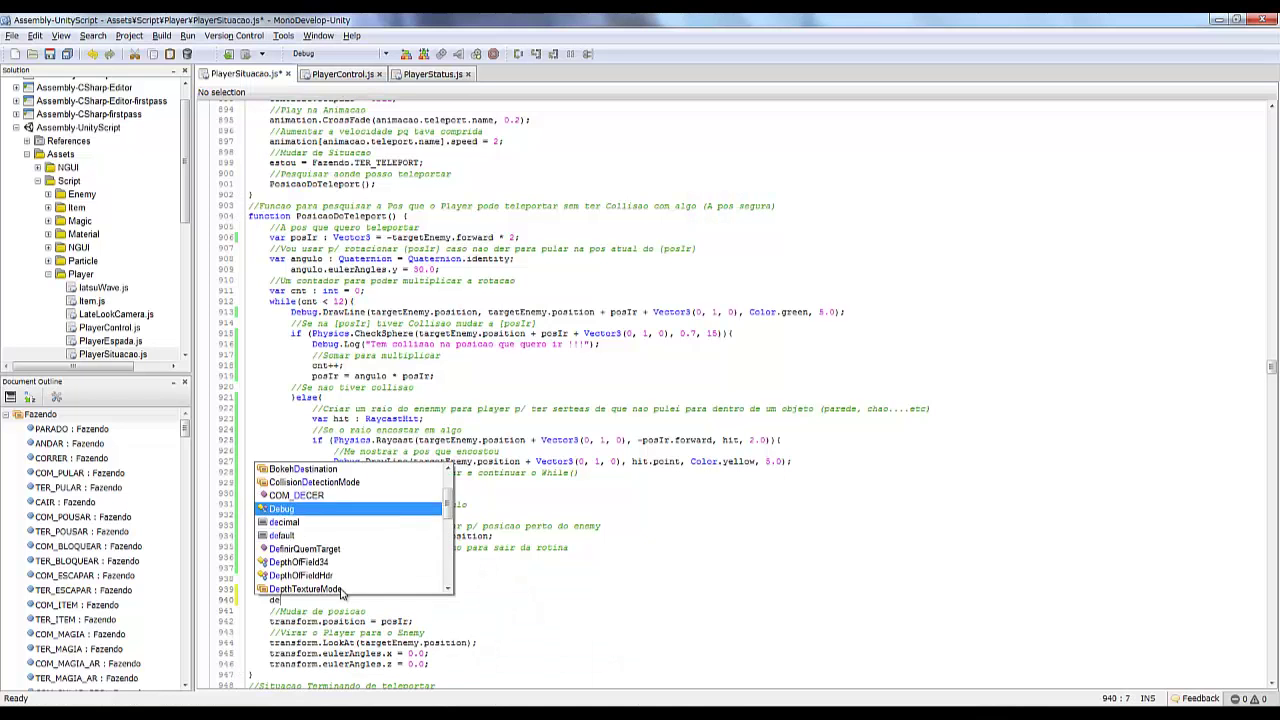
{"action": "type", "text": "Log(posIr"}
{"action": "key", "text": "alt+Tab"}
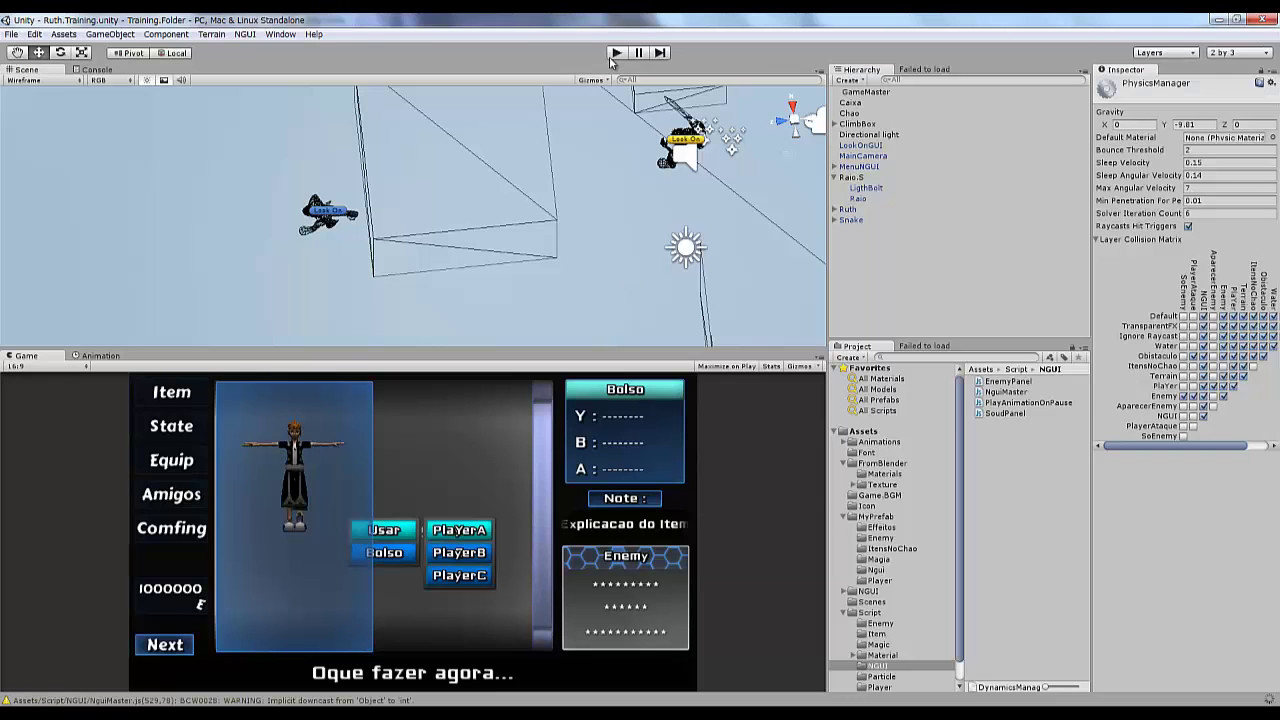
{"action": "left_click", "coordinate": [616, 53]}
{"action": "left_click", "coordinate": [98, 70]}
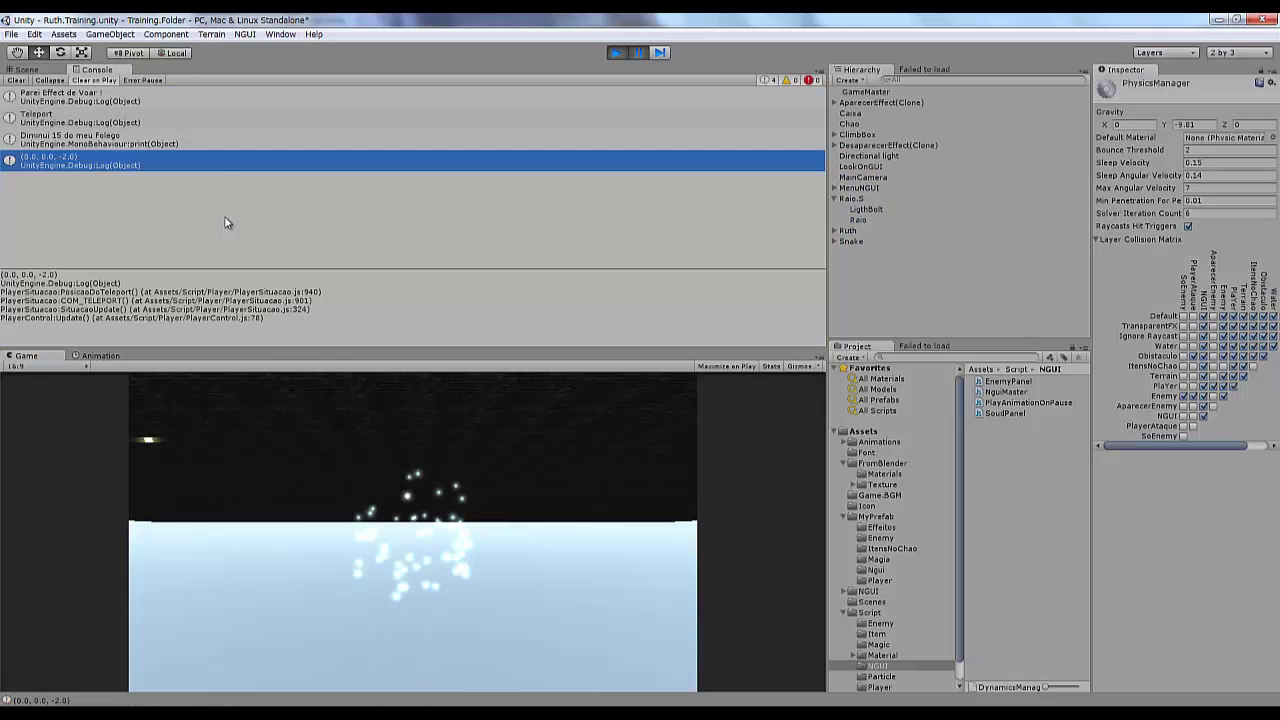
{"action": "left_click", "coordinate": [612, 52]}
{"action": "key", "text": "alt+Tab"}
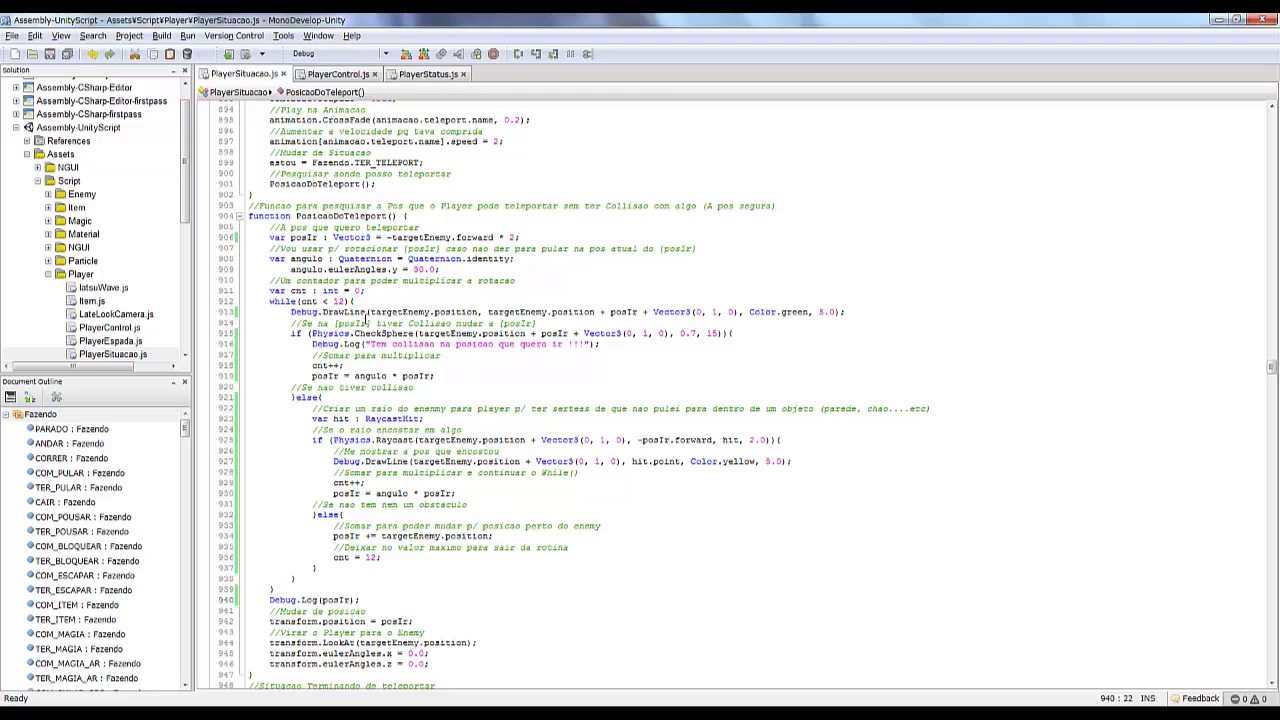
{"action": "key", "text": "alt+Tab"}
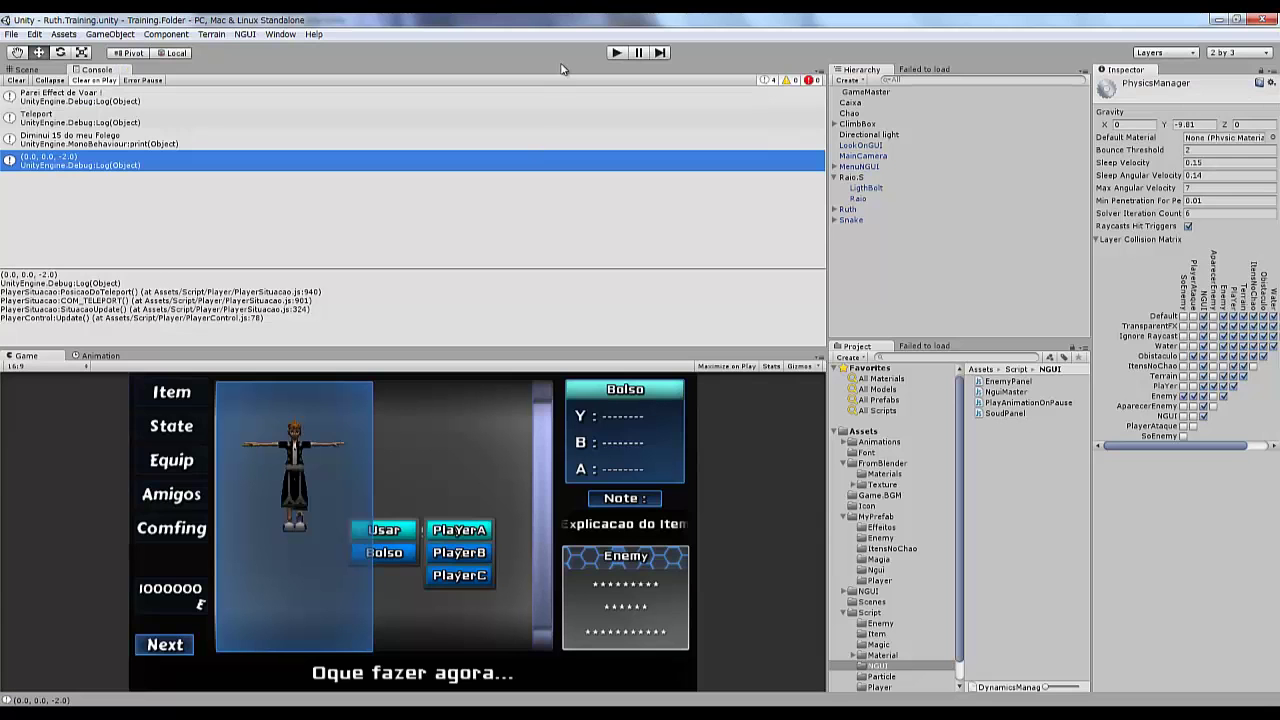
{"action": "key", "text": "alt+Tab"}
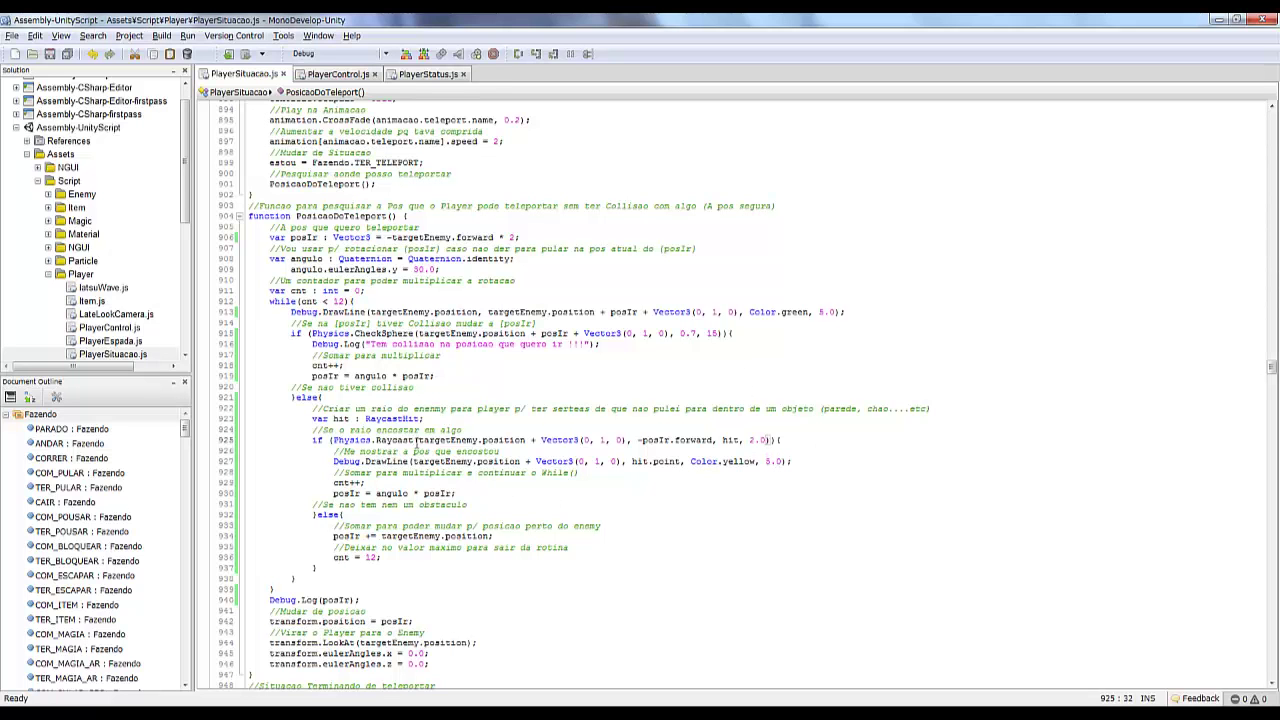
- Pass 15 as the layer mask argument after the Raycast distance
{"action": "type", "text": "("}
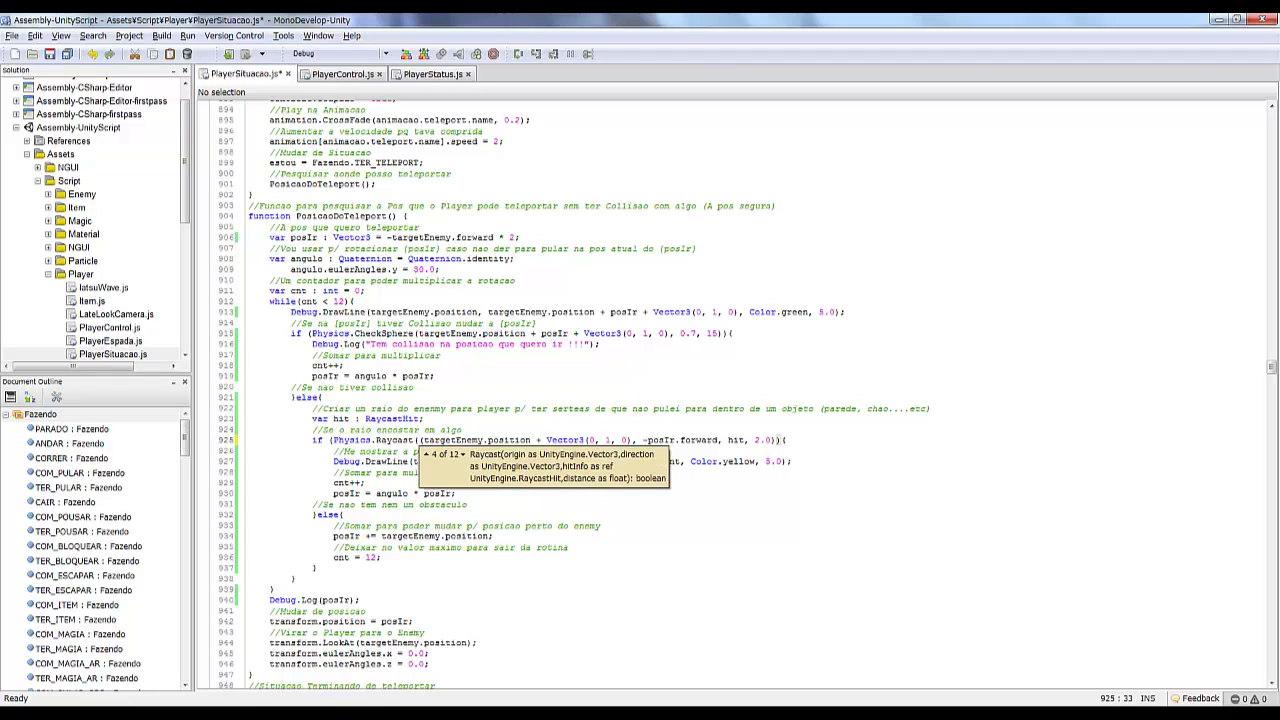
{"action": "key", "text": "Down"}
{"action": "key", "text": "Down"}
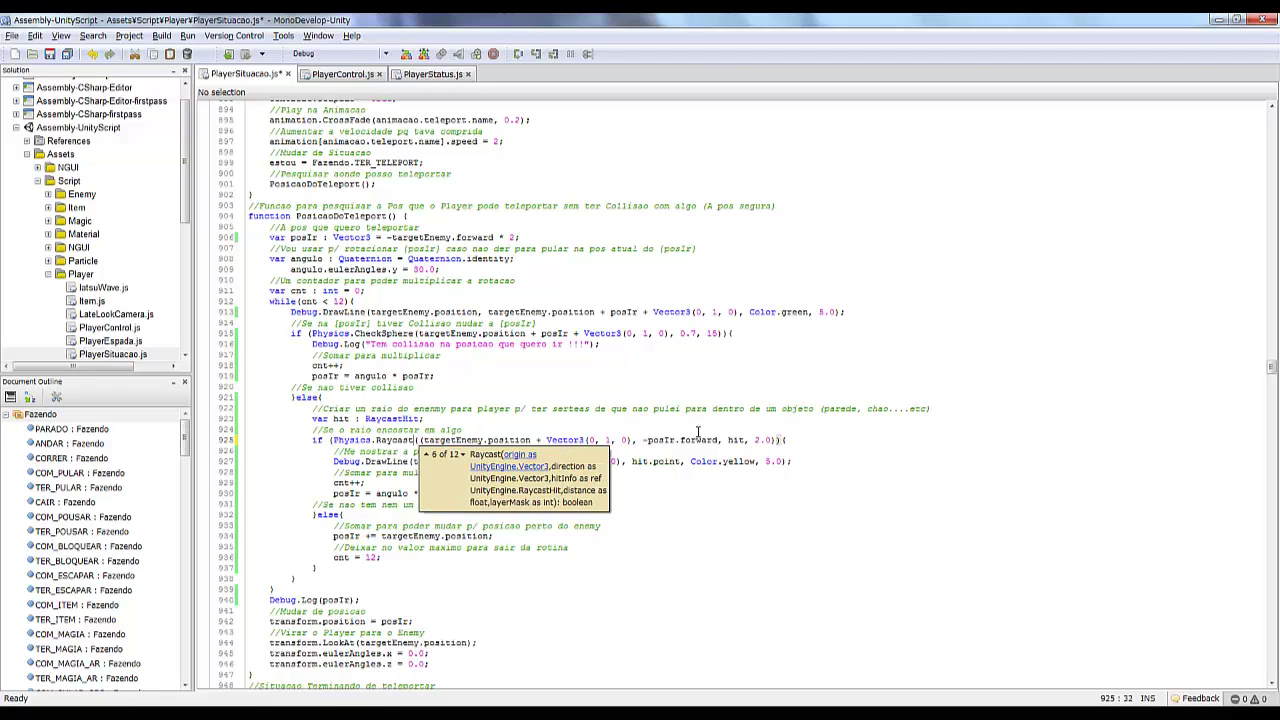
{"action": "left_click", "coordinate": [770, 440]}
{"action": "type", "text": "15"}
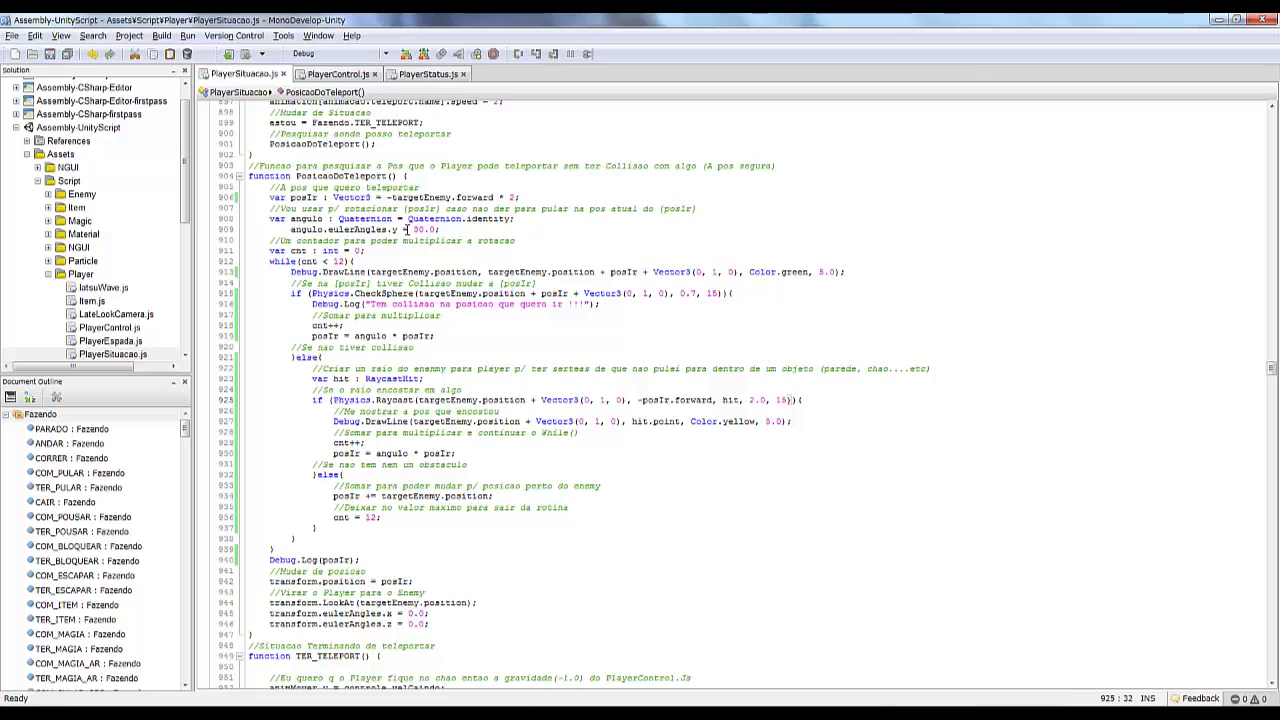
- Declare a LayerMask variable above PosicaoDoTeleport, log its value, and run the game
{"action": "left_click", "coordinate": [252, 155]}
{"action": "key", "text": "Return"}
{"action": "type", "text": "var La"}
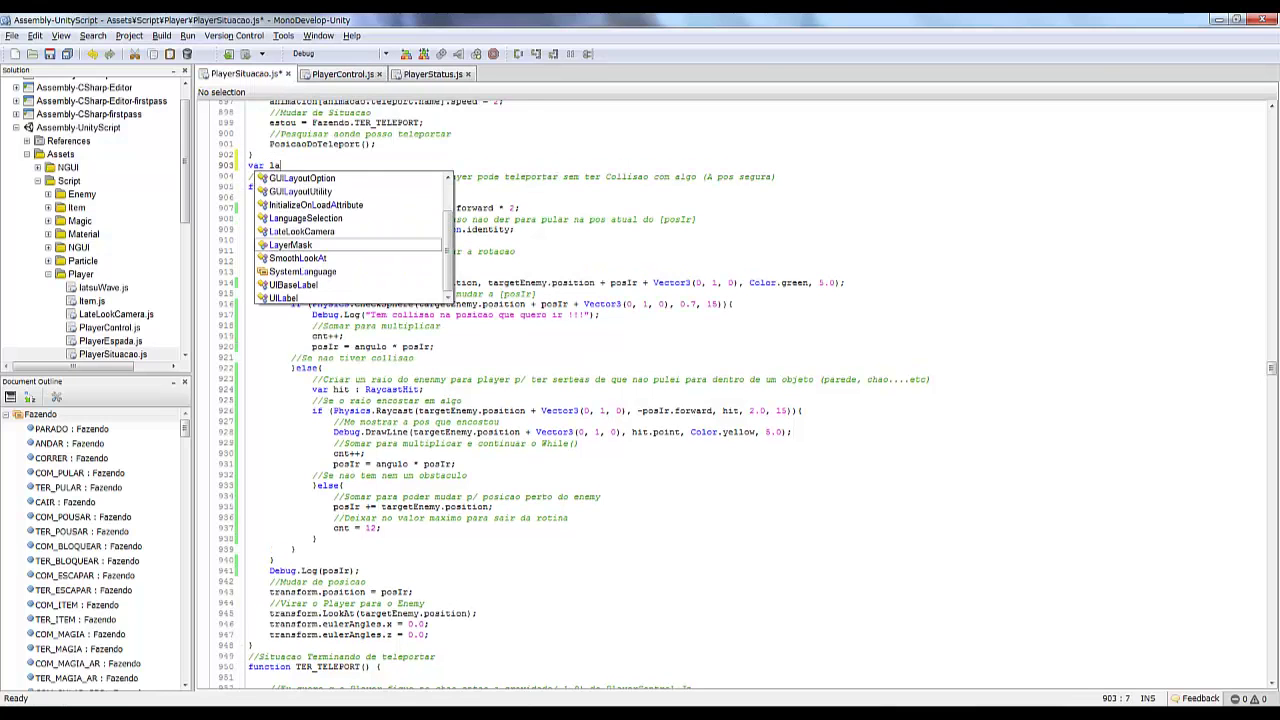
{"action": "type", "text": "yerMask;"}
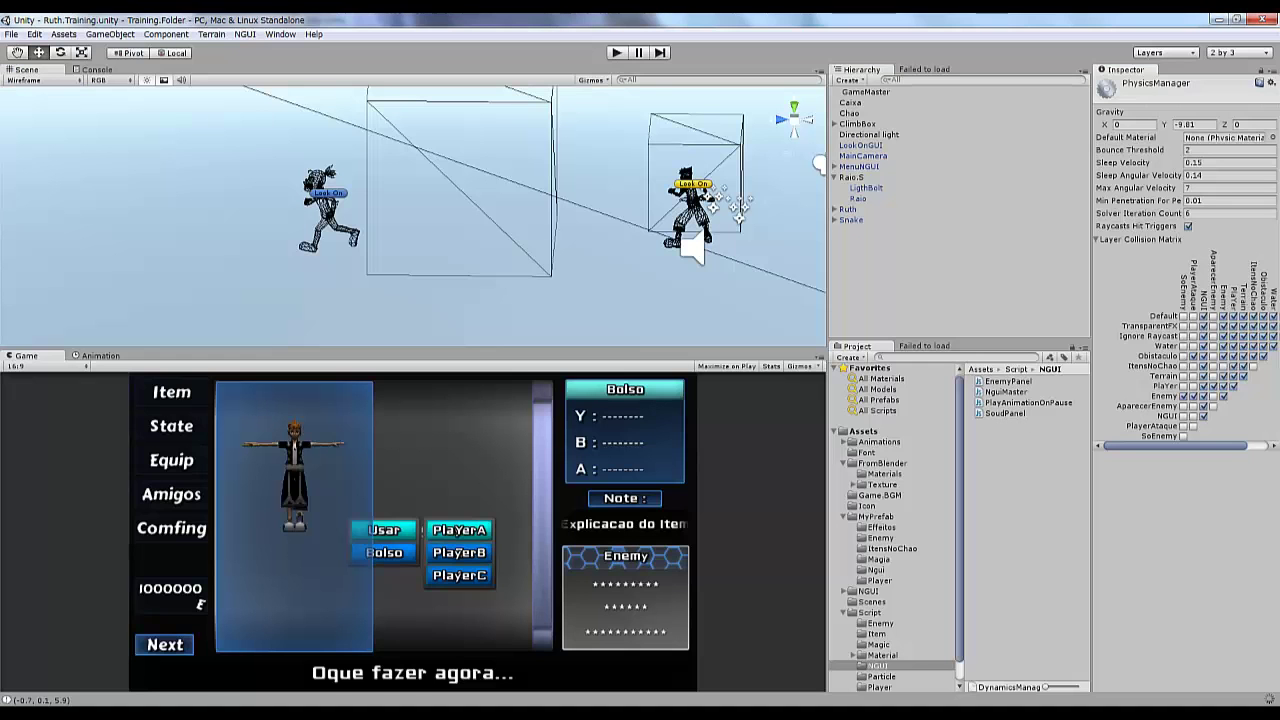
{"action": "left_click", "coordinate": [1263, 645]}
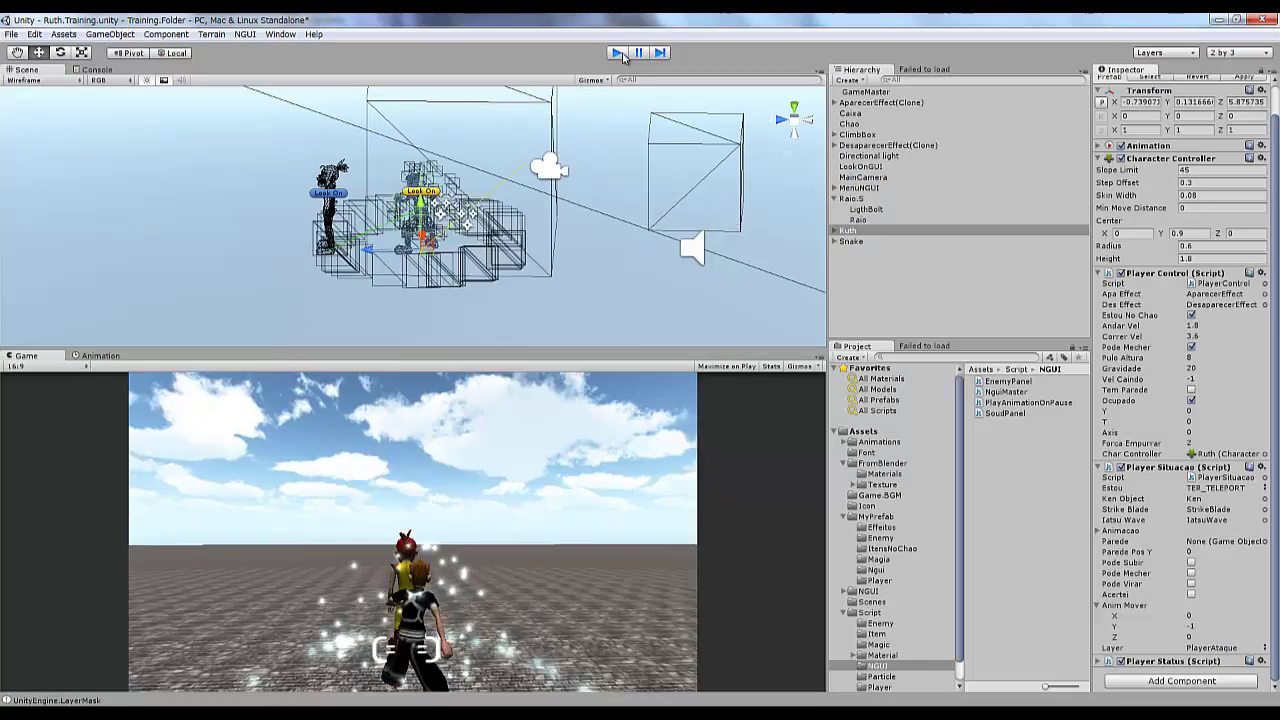
{"action": "double_click", "coordinate": [100, 160]}
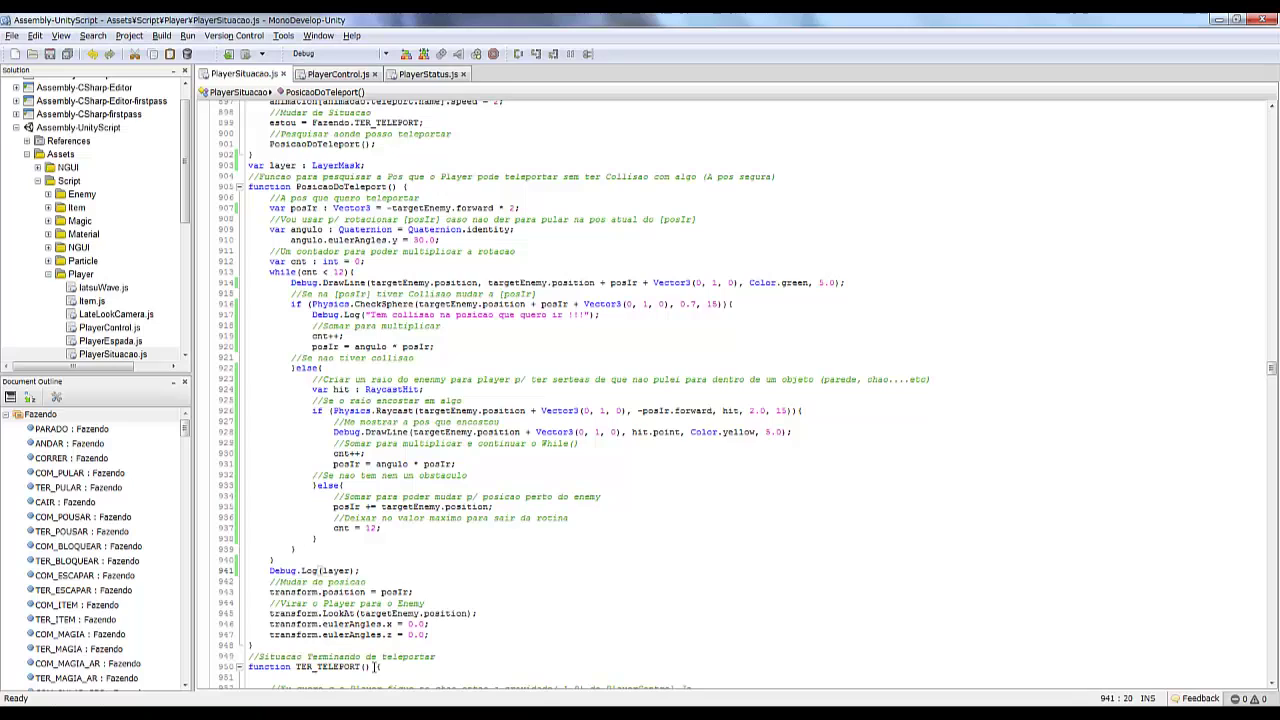
{"action": "type", "text": "."}
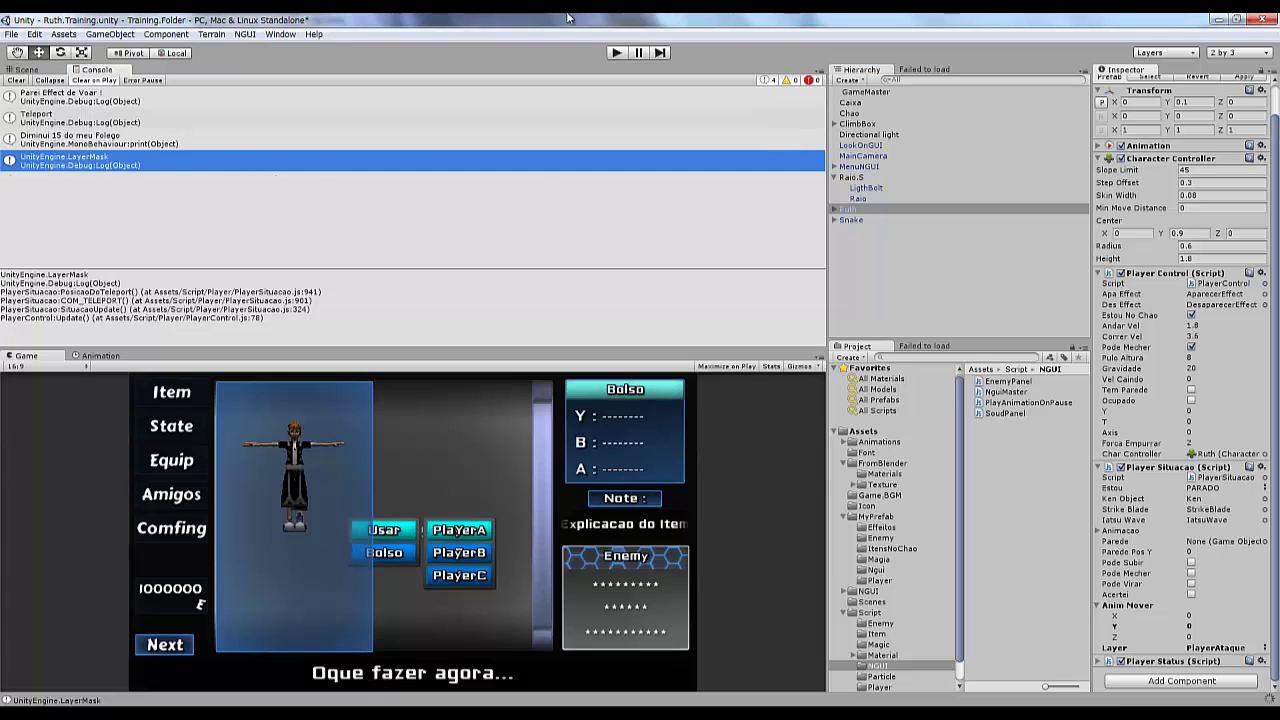
{"action": "left_click", "coordinate": [614, 53]}
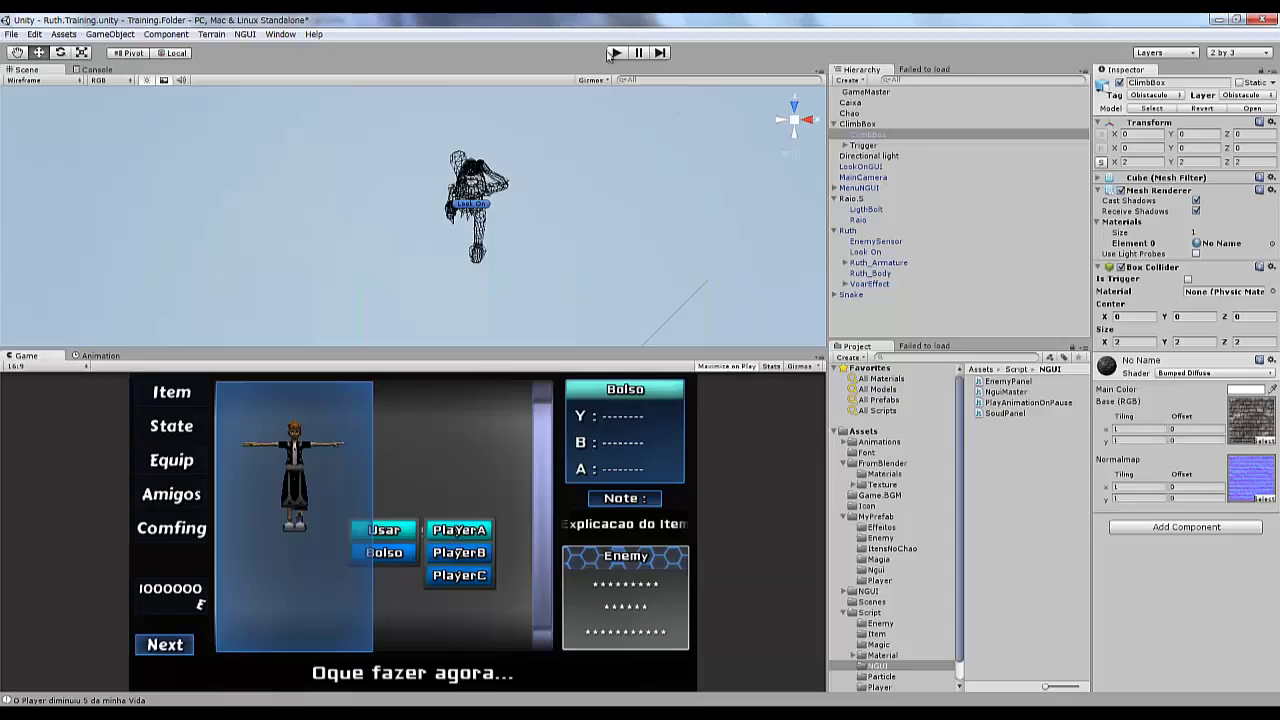
- Play the game maximized to test the LayerMask teleport near the stone wall
{"action": "left_click", "coordinate": [612, 53]}
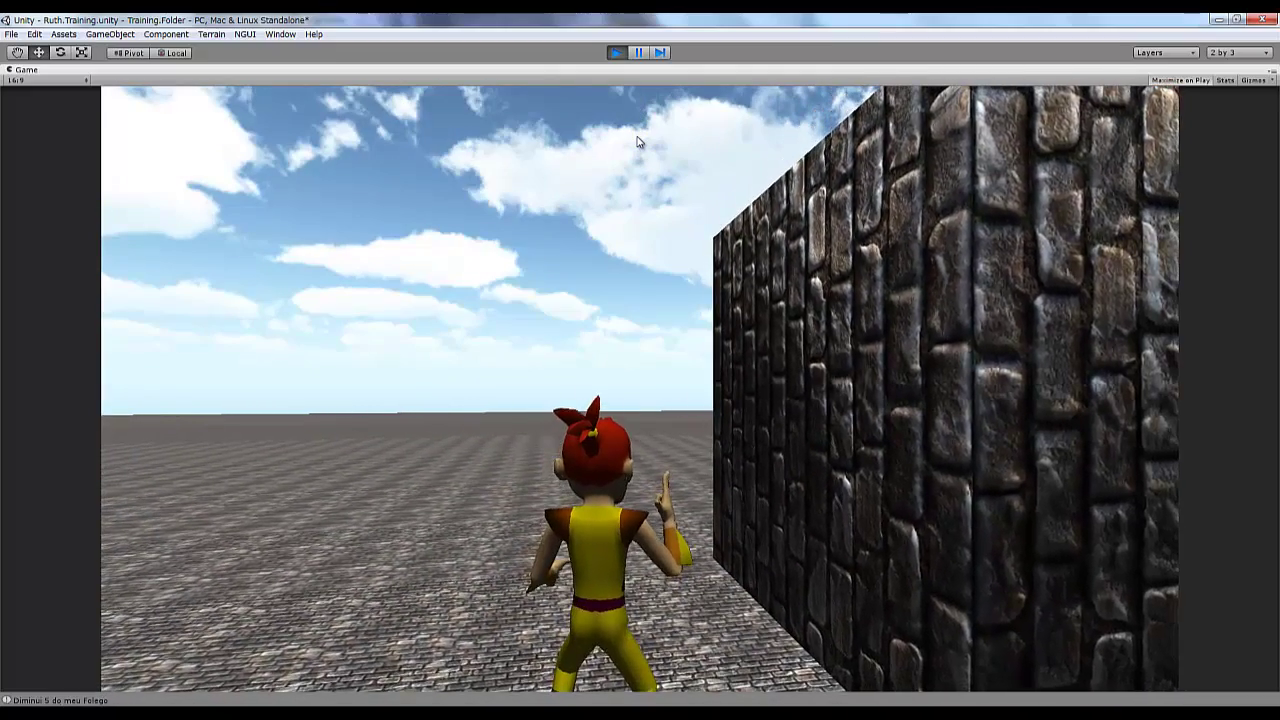
- Restart Play mode to confirm the player teleports beside the enemy at the stone wall, then stop
{"action": "left_click", "coordinate": [616, 58]}
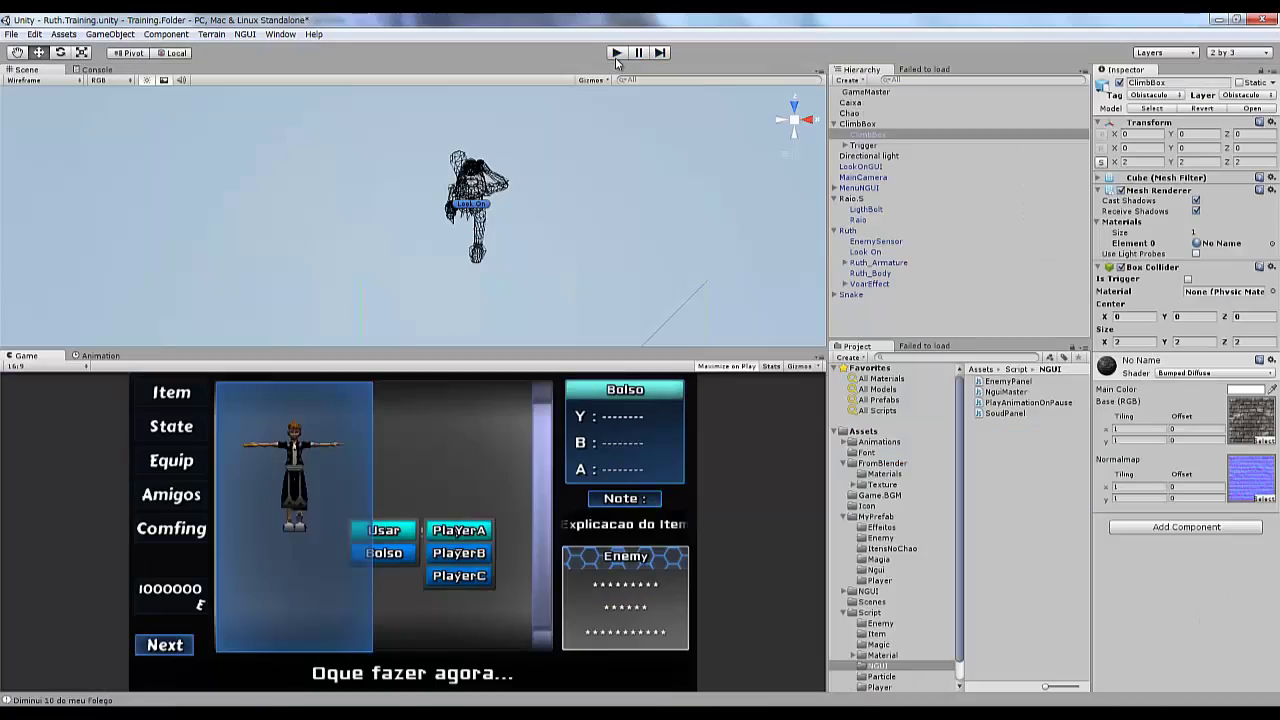
{"action": "key", "text": "ctrl+p"}
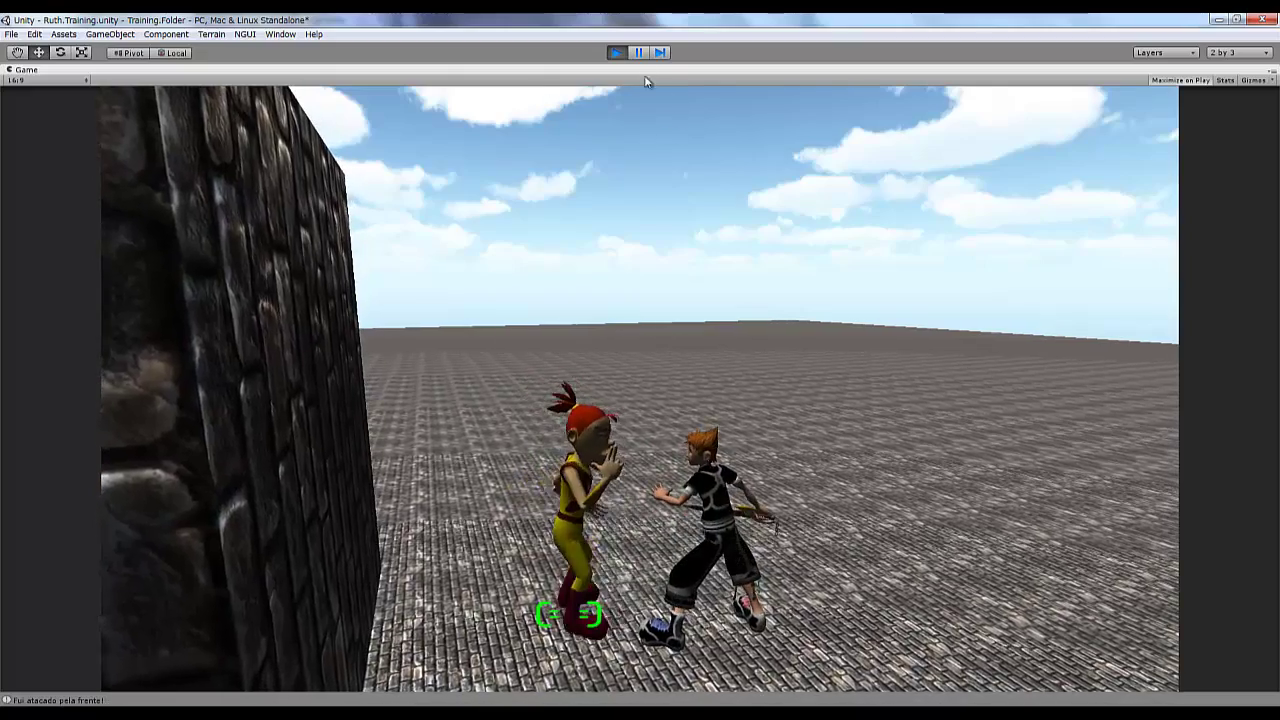
{"action": "left_click", "coordinate": [615, 52]}
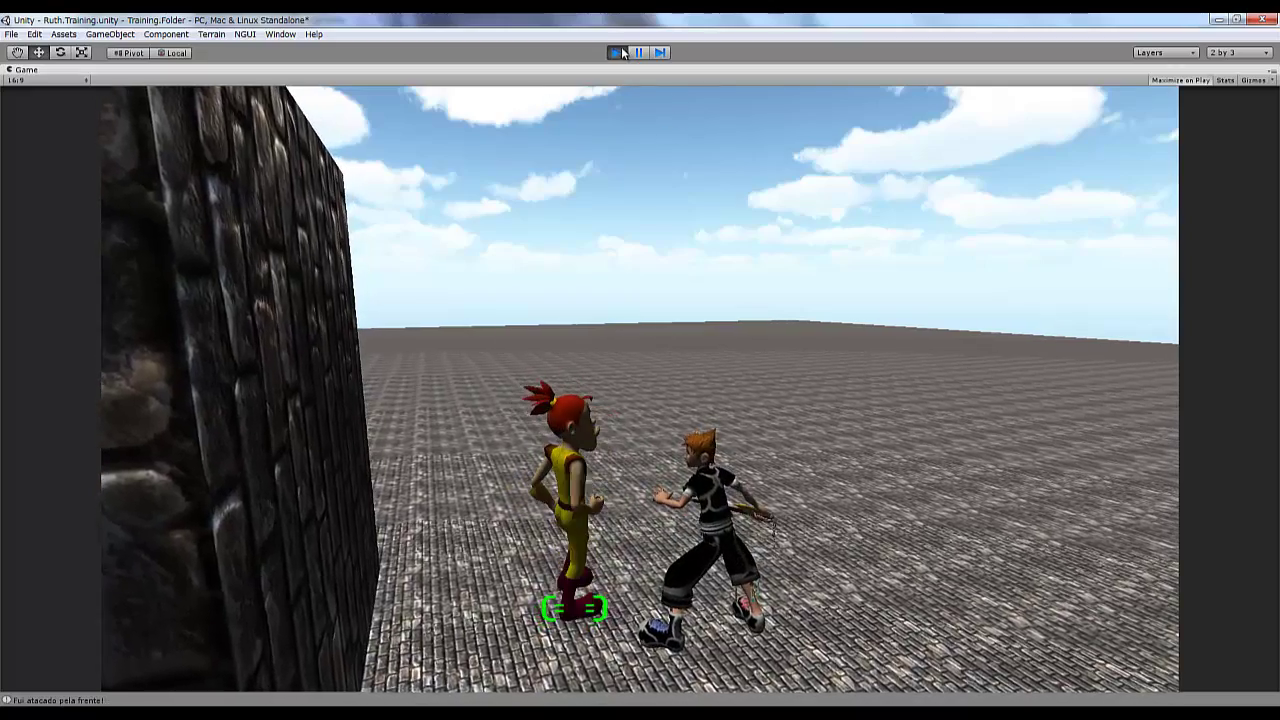